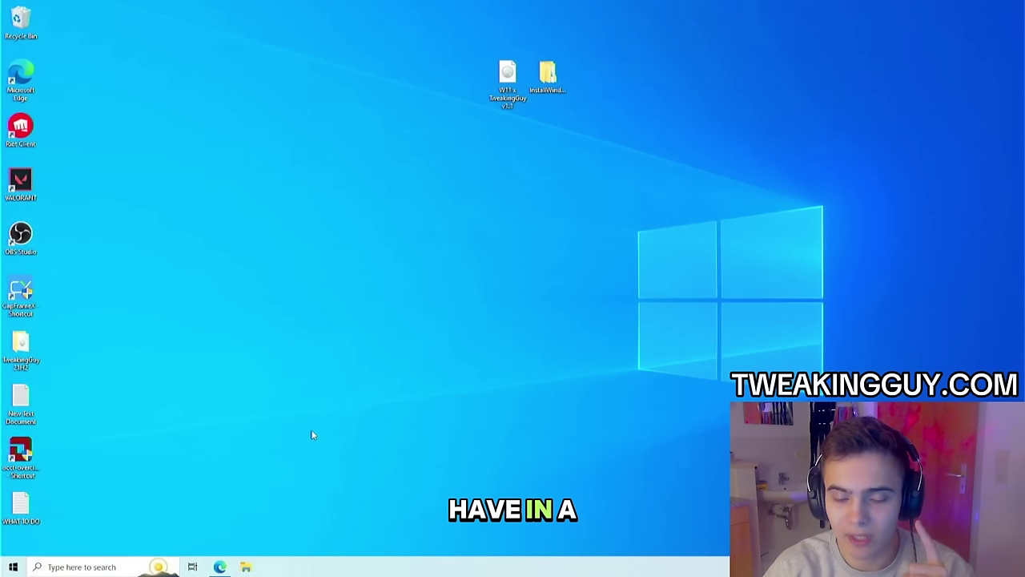
{"action": "left_click_drag", "start_coordinate": [470, 151], "coordinate": [620, 13]}
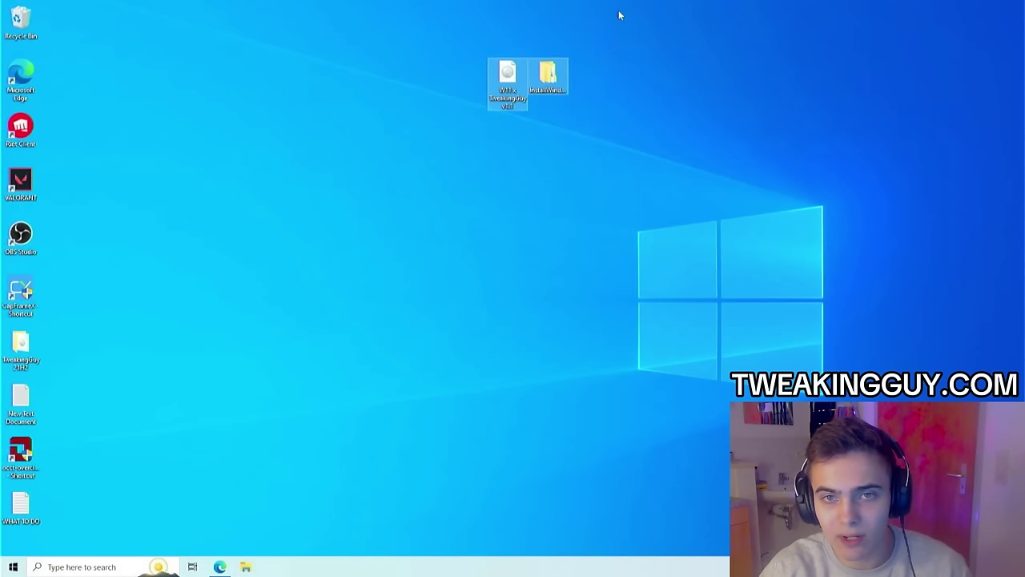
{"action": "left_click_drag", "start_coordinate": [569, 122], "coordinate": [443, 65]}
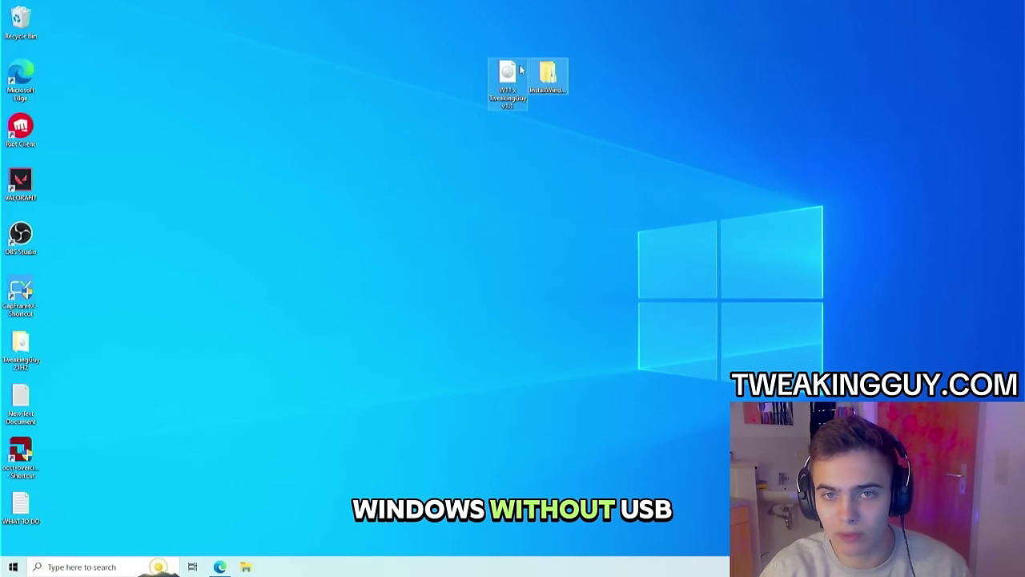
{"action": "left_click", "coordinate": [578, 192]}
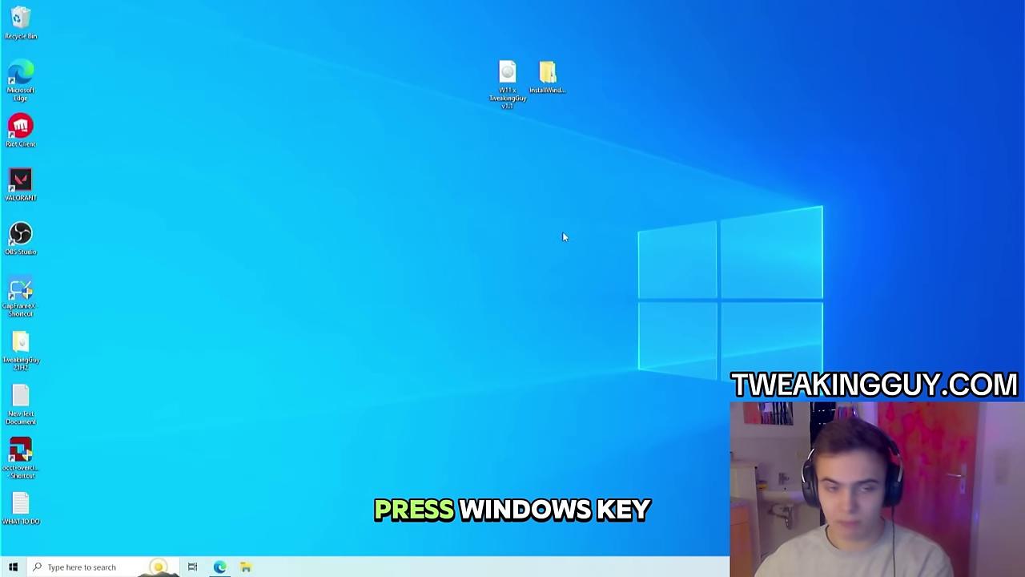
Step: Open tpm.msc to check the TPM status of the computer, and close the console
{"action": "key", "text": "super"}
{"action": "type", "text": "tpm.msc"}
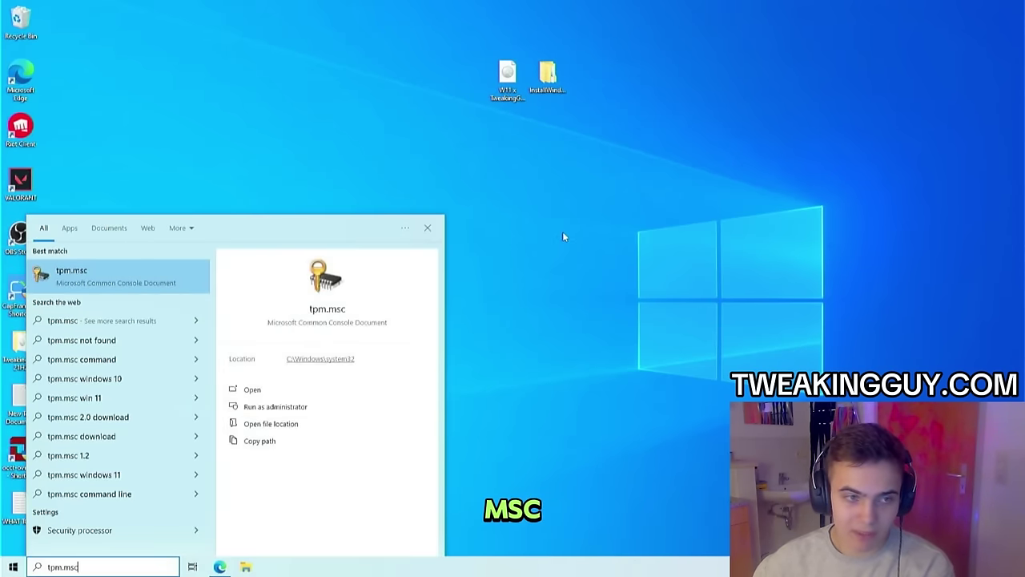
{"action": "key", "text": "Return"}
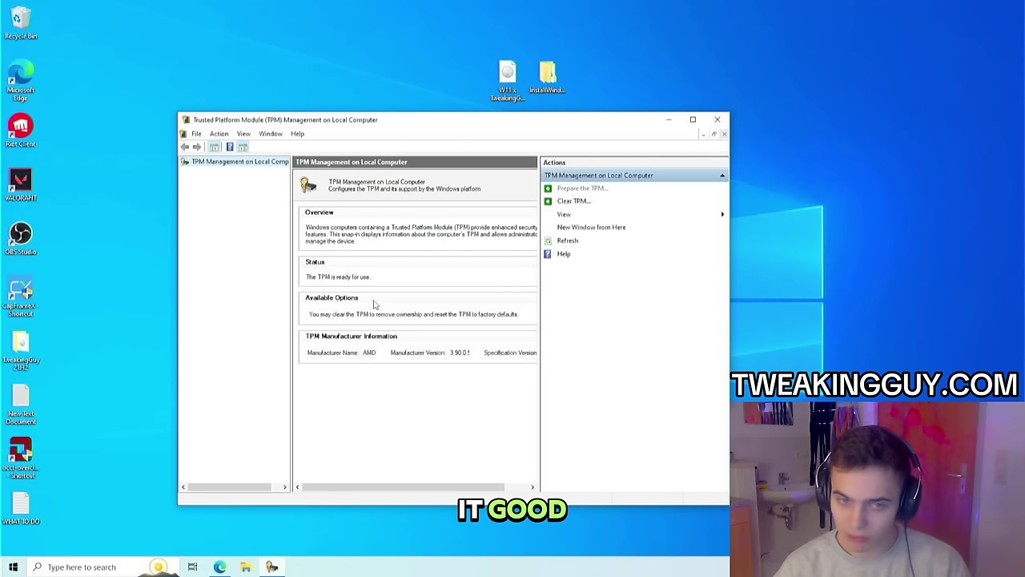
{"action": "left_click", "coordinate": [717, 119]}
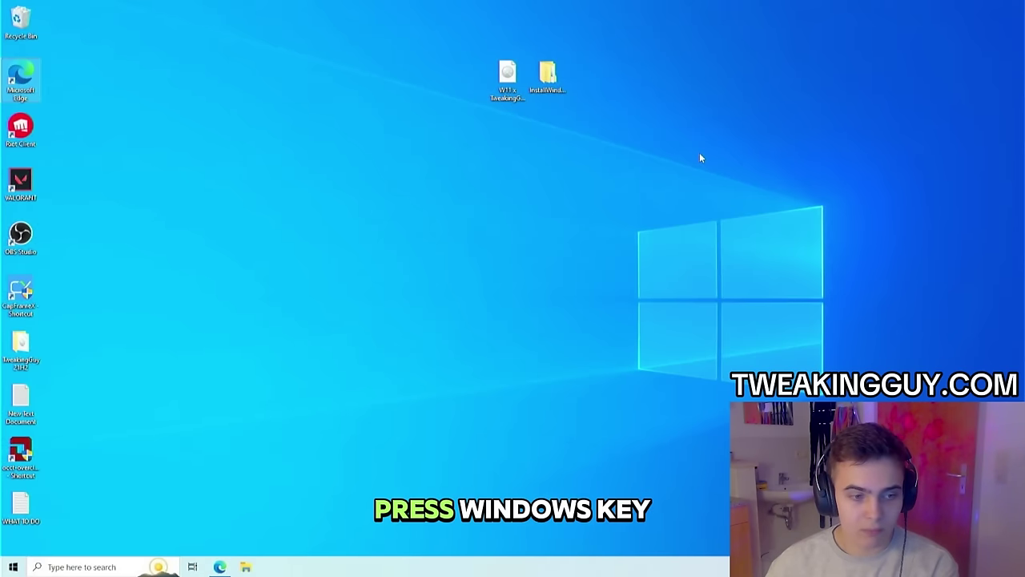
Step: Open System Information through msinfo and check the Secure Boot State entry in the system summary
{"action": "key", "text": "super"}
{"action": "type", "text": "msinfo"}
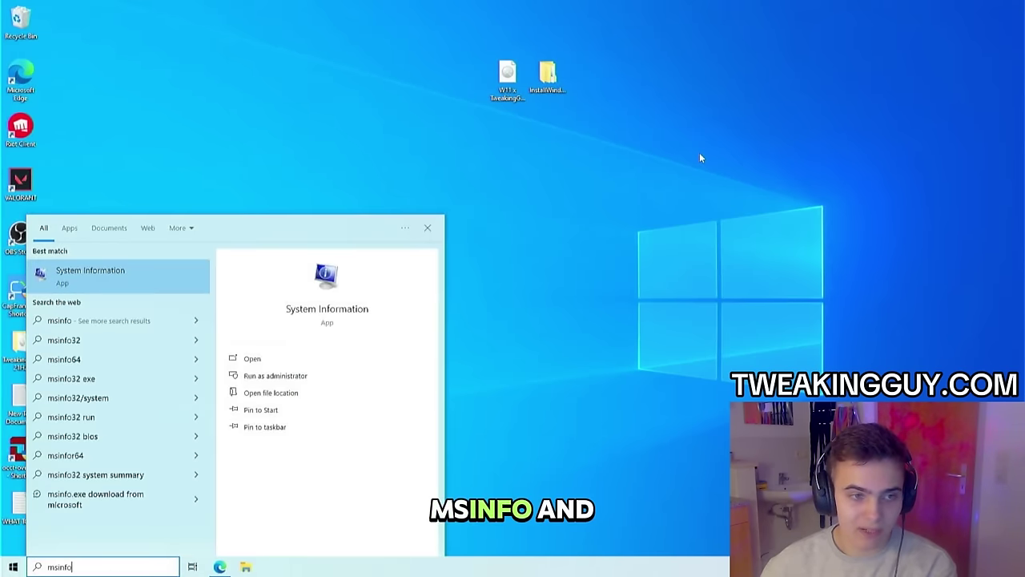
{"action": "key", "text": "Return"}
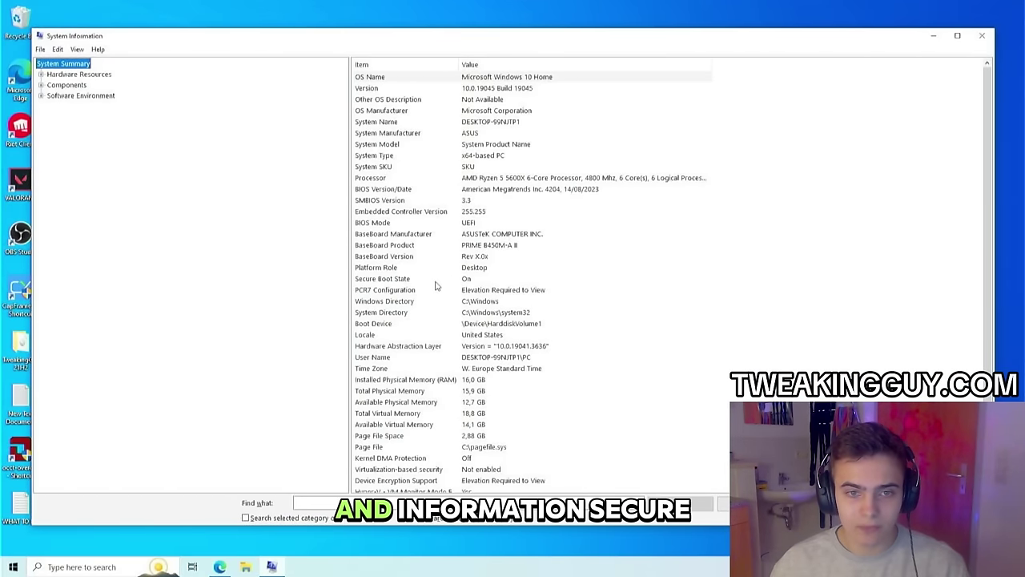
{"action": "left_click", "coordinate": [453, 278]}
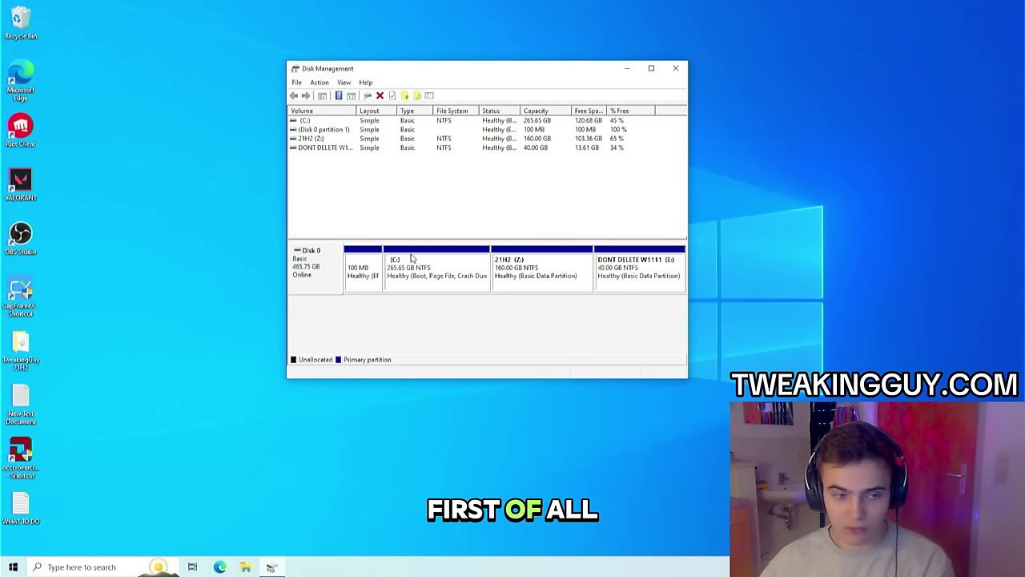
Step: Open the restore point settings and bring up the system protection configuration for Local Disk (C:)
{"action": "key", "text": "super"}
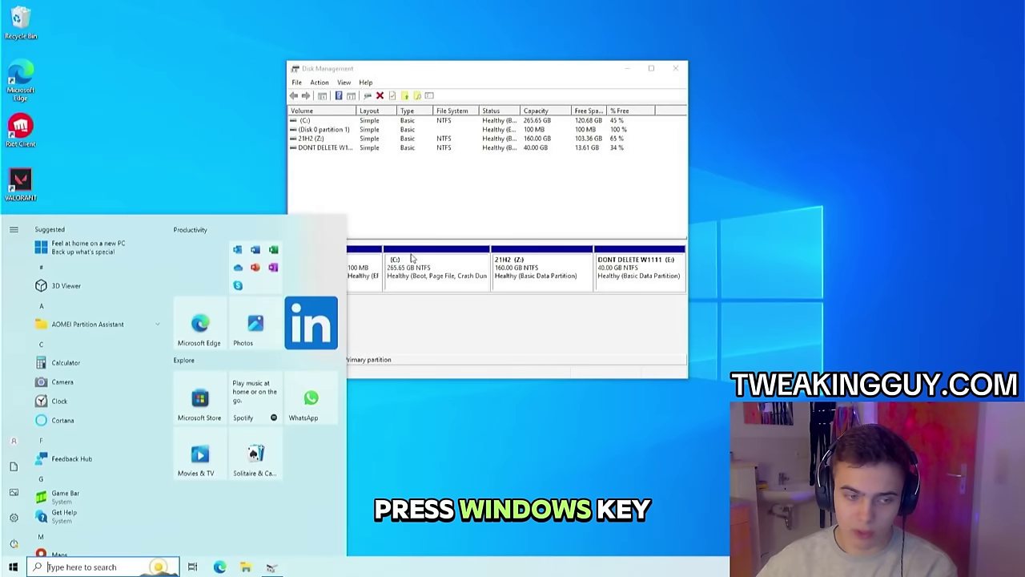
{"action": "type", "text": "restore"}
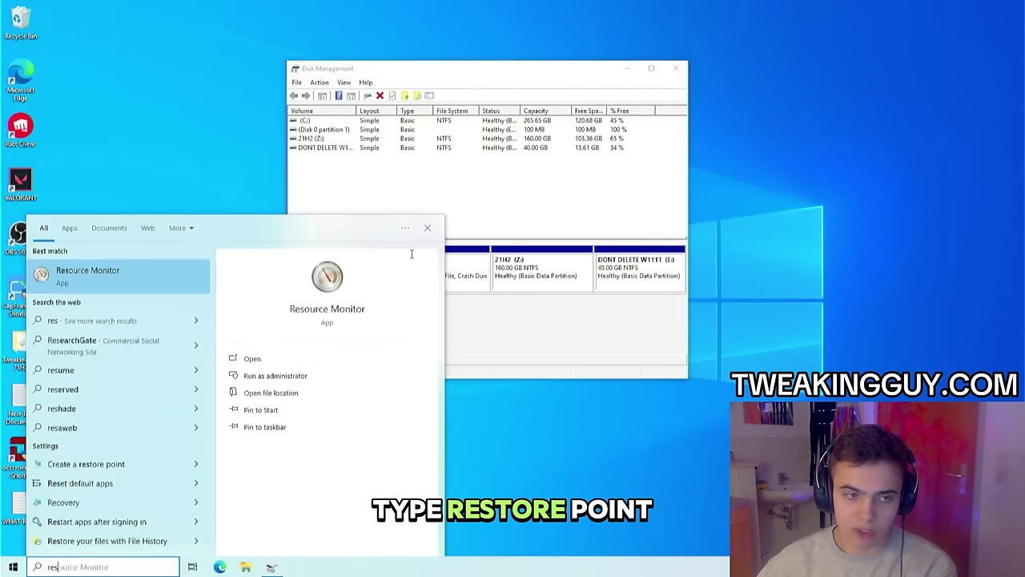
{"action": "key", "text": "Return"}
{"action": "left_click", "coordinate": [195, 191]}
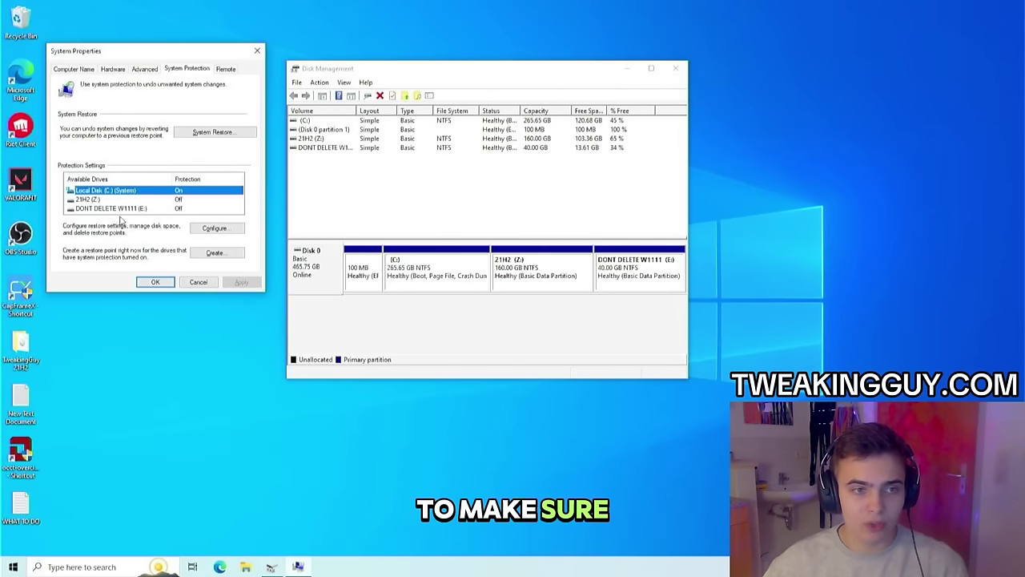
{"action": "left_click", "coordinate": [214, 228]}
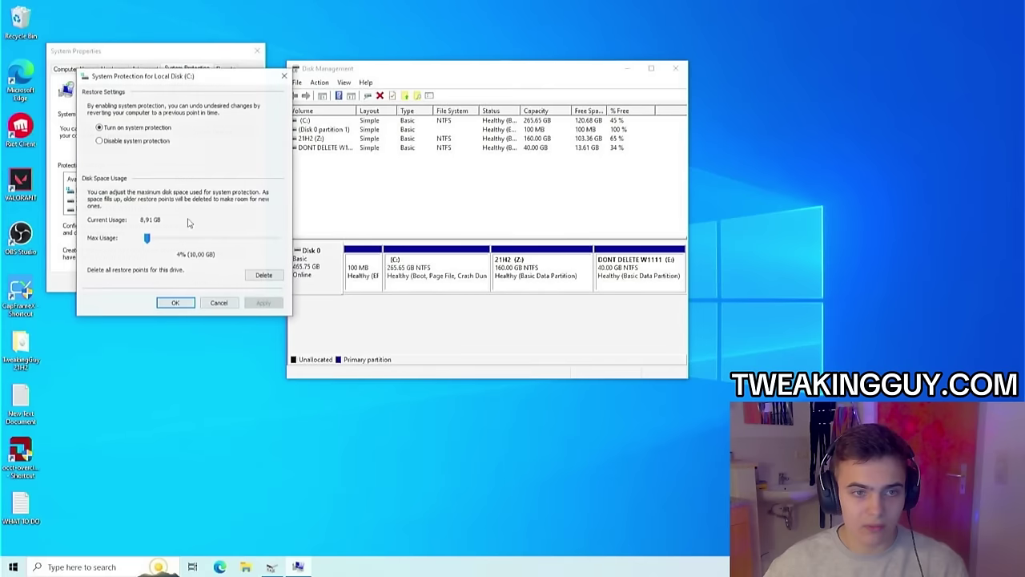
Step: Disable system protection for Local Disk (C:) and delete all its restore points, confirming and closing the system properties
{"action": "left_click", "coordinate": [99, 141]}
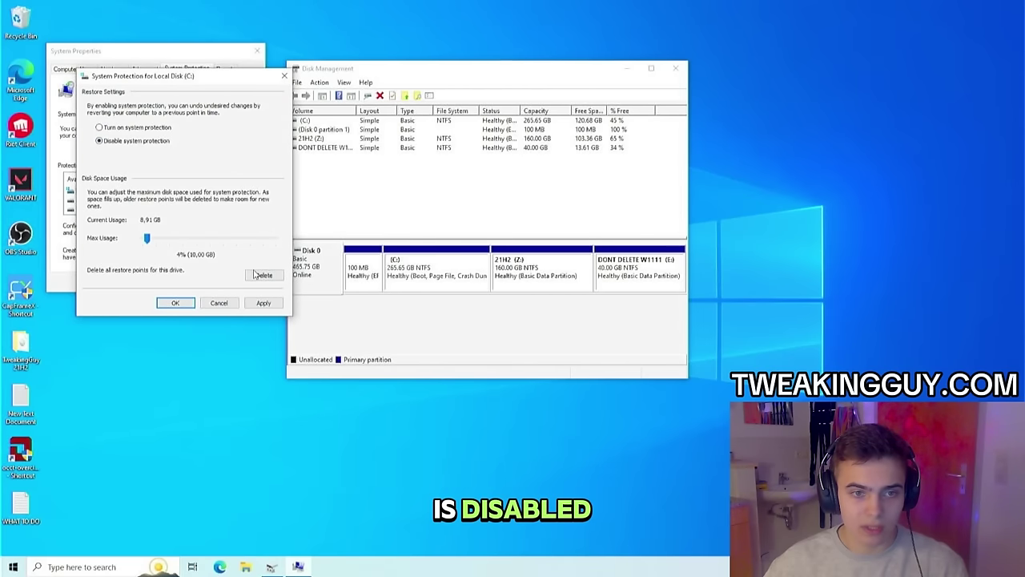
{"action": "left_click", "coordinate": [255, 275]}
{"action": "left_click", "coordinate": [244, 213]}
{"action": "left_click", "coordinate": [250, 197]}
{"action": "left_click", "coordinate": [263, 303]}
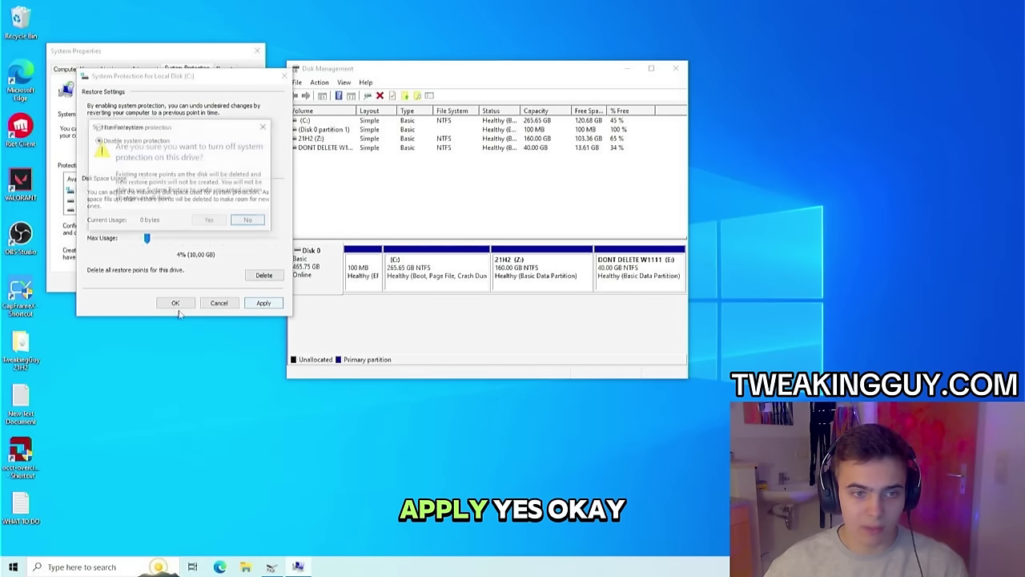
{"action": "left_click", "coordinate": [210, 221]}
{"action": "left_click", "coordinate": [179, 303]}
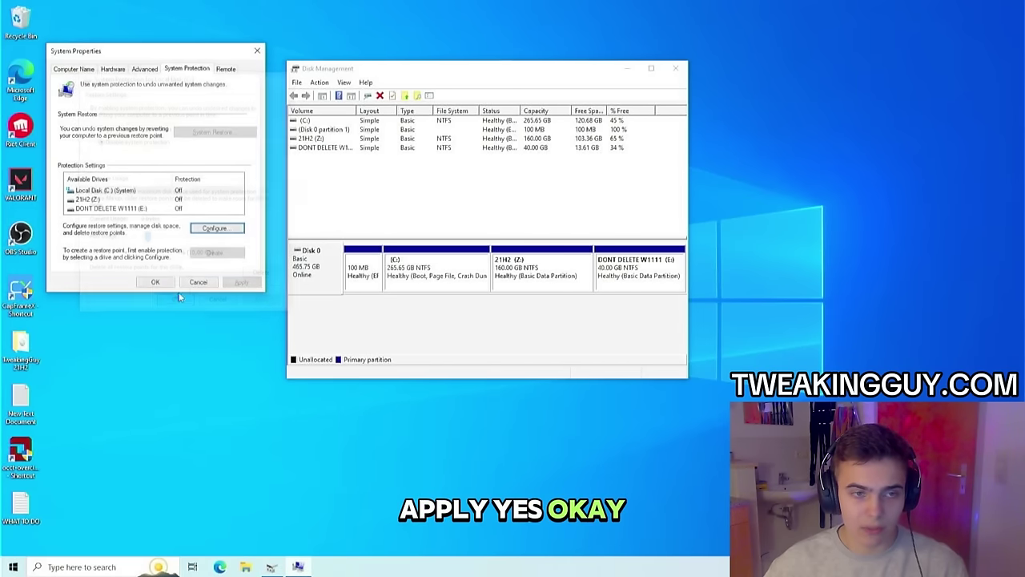
{"action": "left_click", "coordinate": [157, 281]}
Step: Open the Virtual Memory settings from the performance options of the advanced system settings
{"action": "key", "text": "super"}
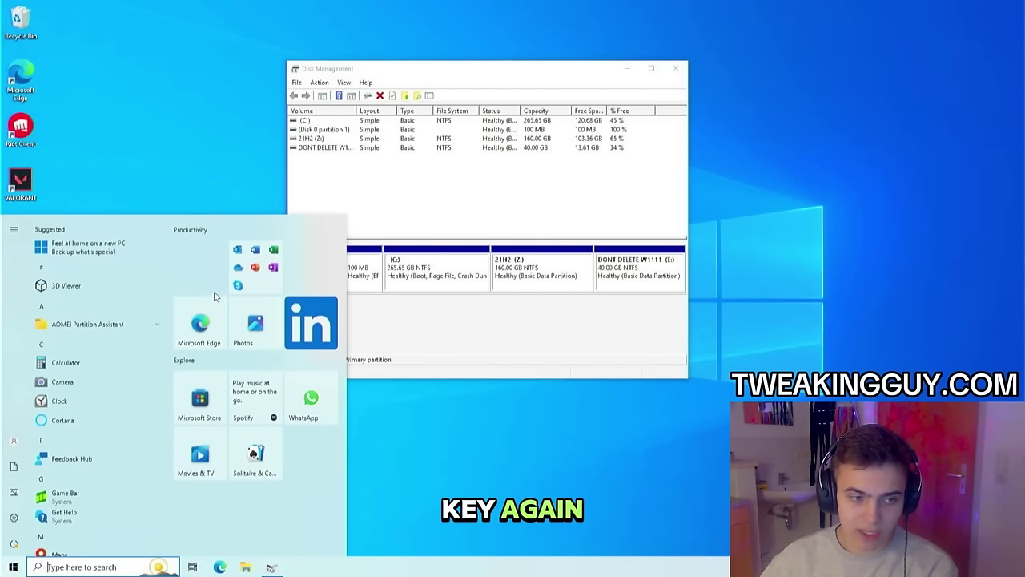
{"action": "type", "text": "adva"}
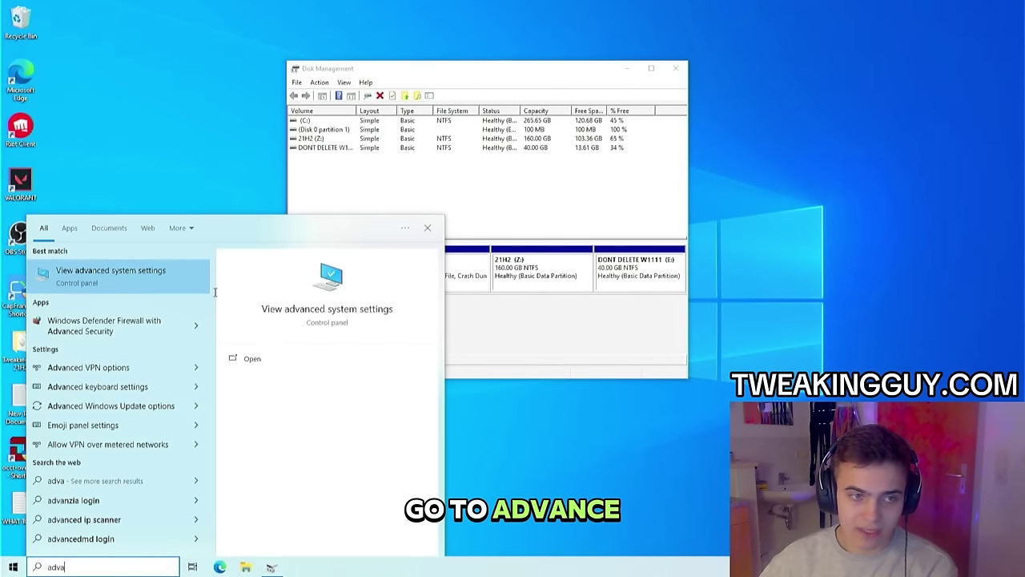
{"action": "key", "text": "Return"}
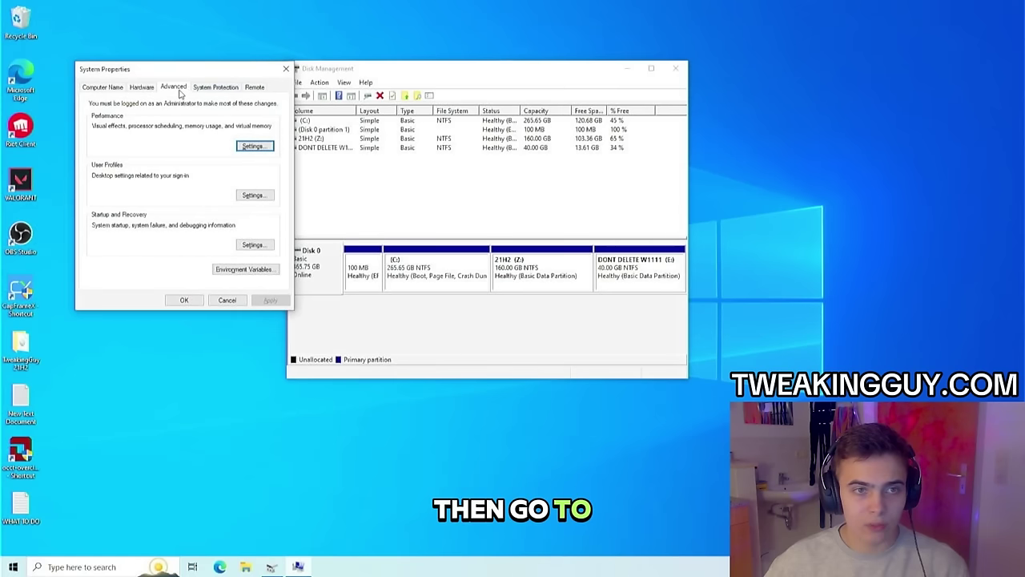
{"action": "left_click", "coordinate": [253, 148]}
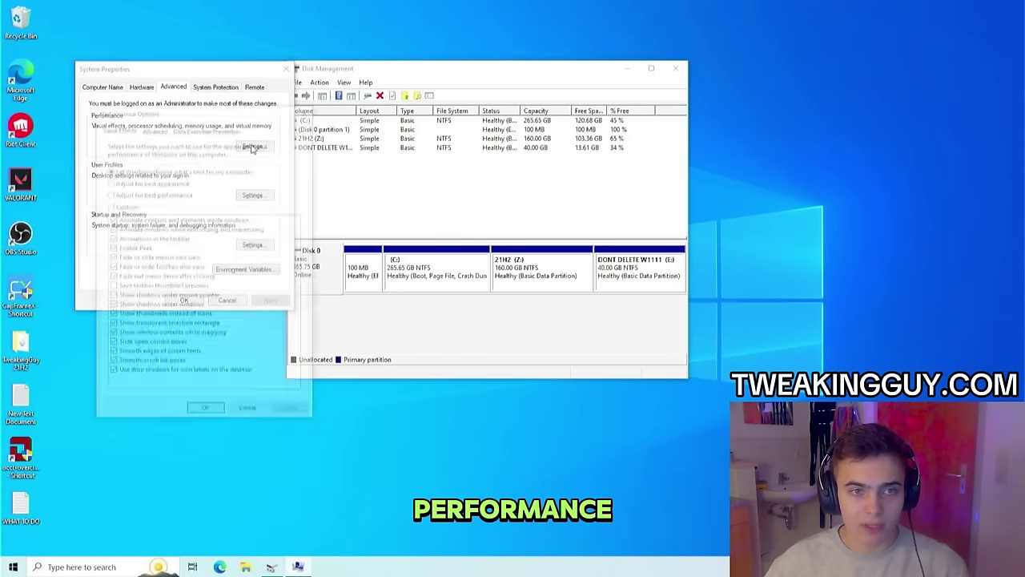
{"action": "left_click", "coordinate": [152, 127]}
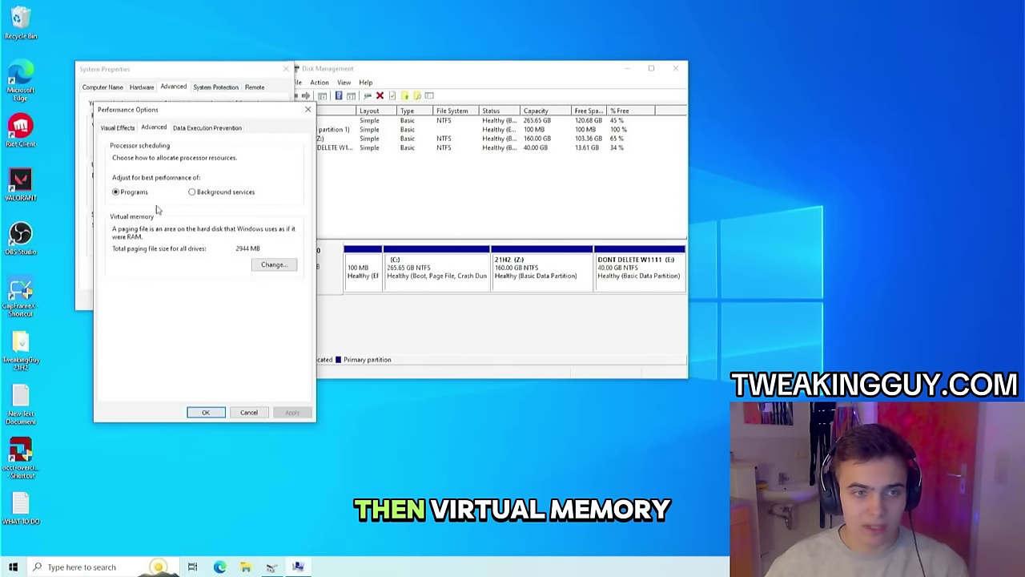
{"action": "left_click", "coordinate": [273, 265]}
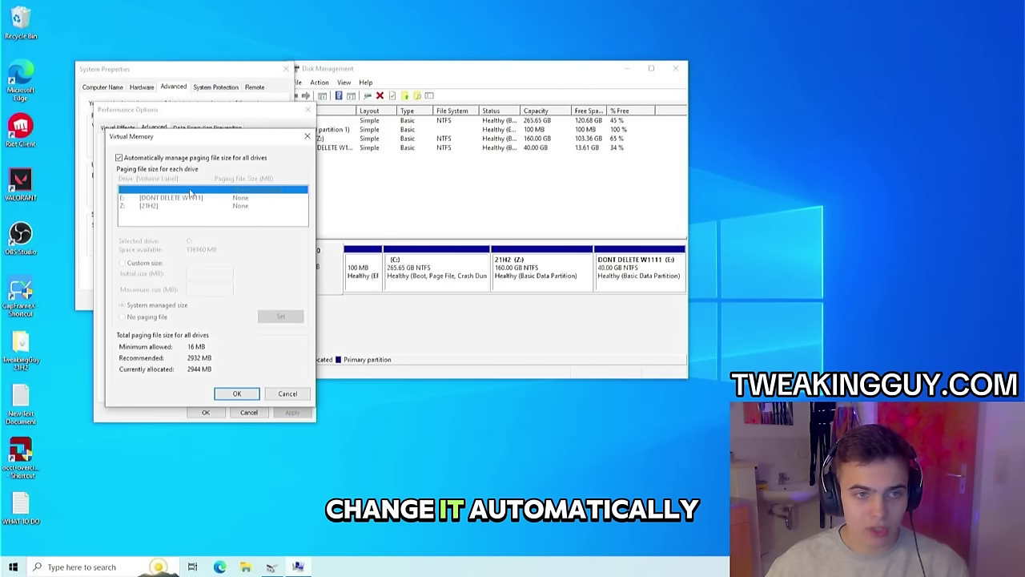
Step: Turn off automatic paging file management, set drive C: to no paging file, and confirm all the open dialogs
{"action": "left_click", "coordinate": [141, 160]}
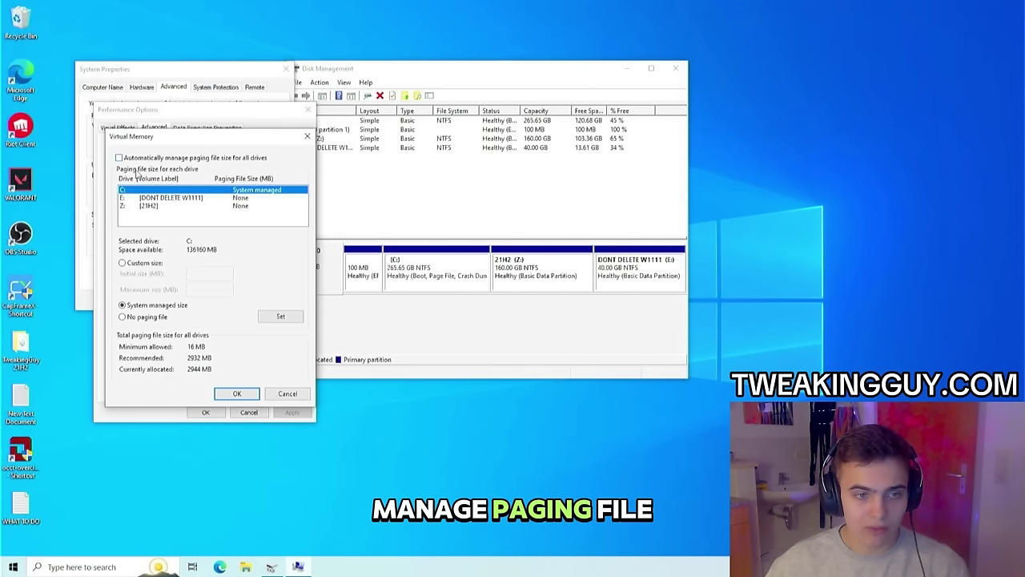
{"action": "left_click", "coordinate": [142, 319]}
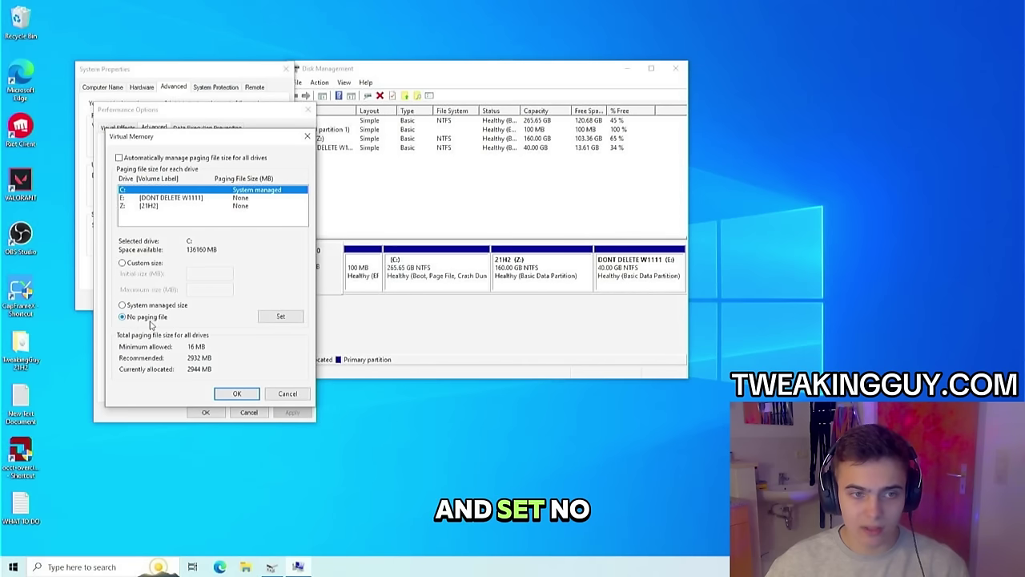
{"action": "left_click", "coordinate": [281, 317]}
{"action": "left_click", "coordinate": [237, 394]}
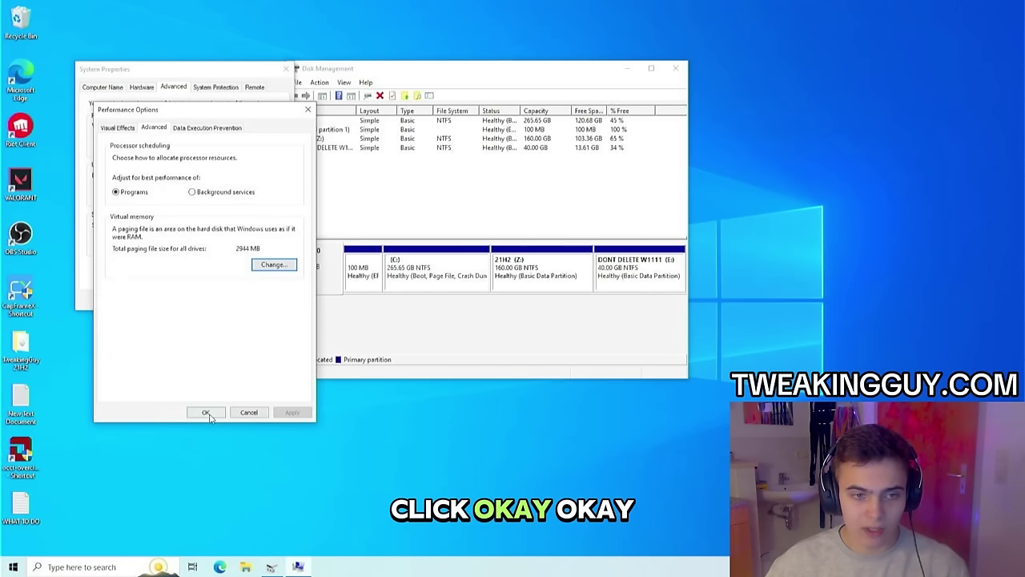
{"action": "left_click", "coordinate": [206, 413]}
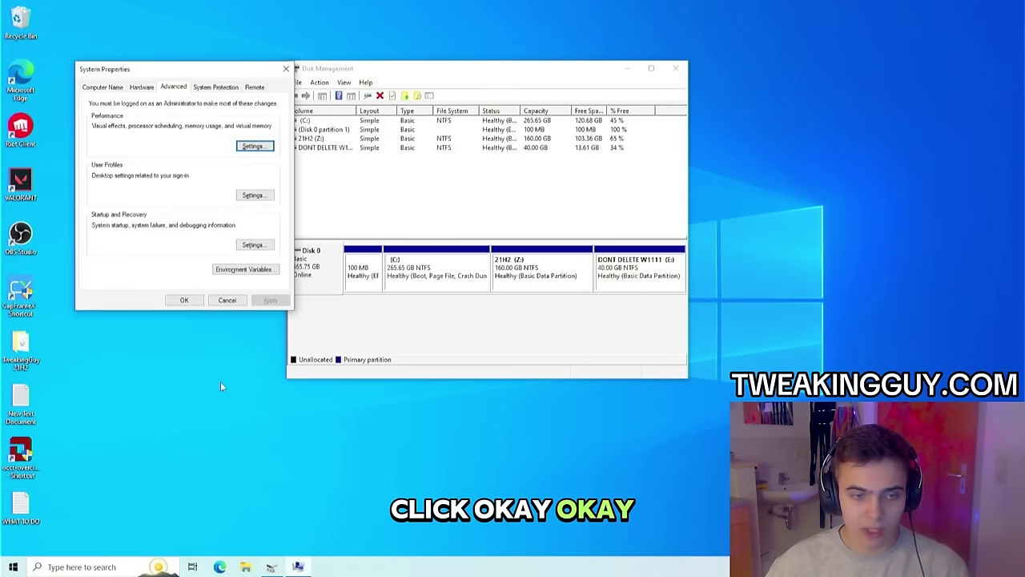
{"action": "left_click", "coordinate": [184, 301]}
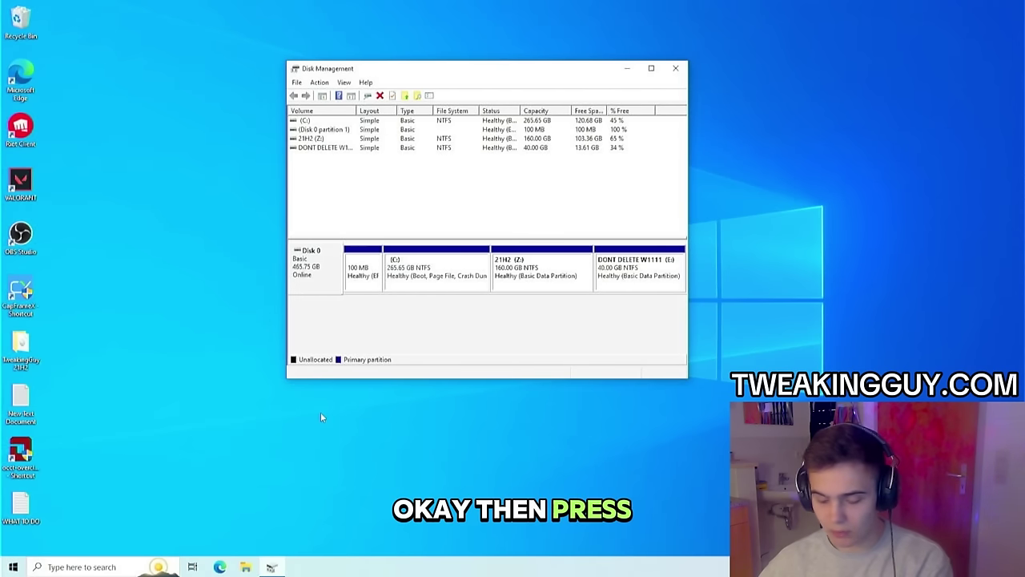
Step: Open Command Prompt as administrator and allow it to make changes to the device
{"action": "key", "text": "super"}
{"action": "type", "text": "cmd"}
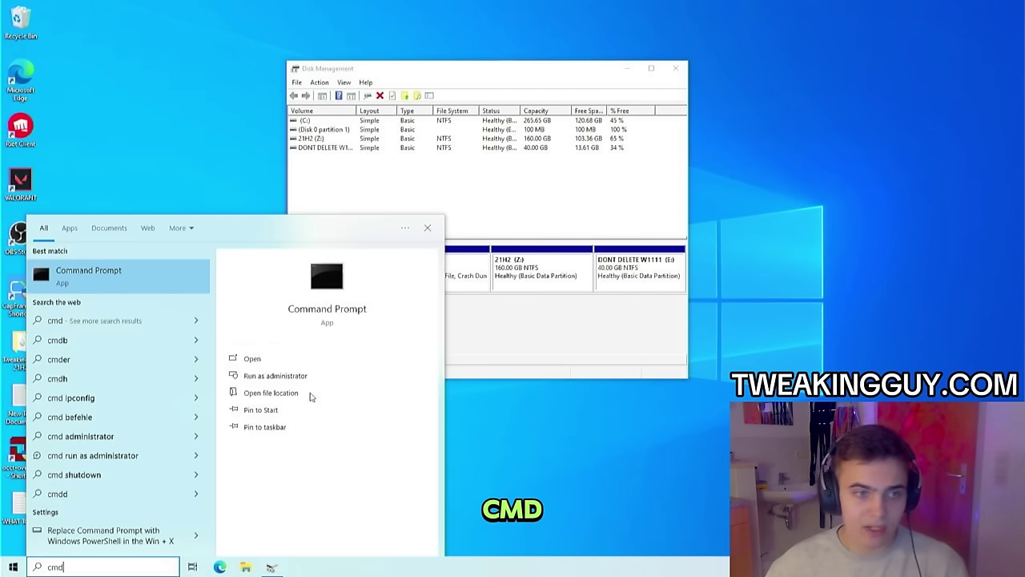
{"action": "right_click", "coordinate": [185, 282]}
{"action": "left_click", "coordinate": [196, 287]}
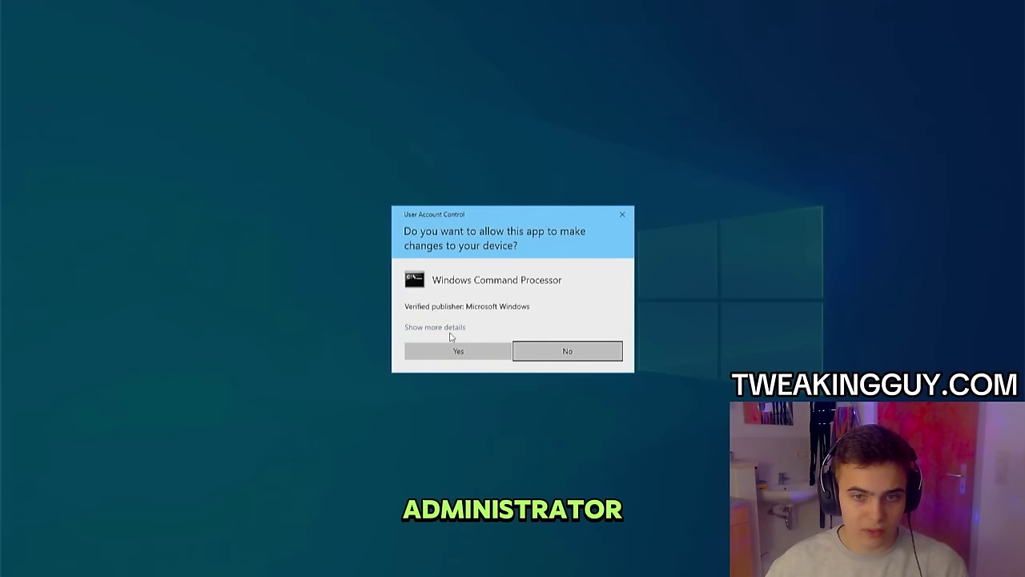
{"action": "left_click", "coordinate": [451, 347]}
Step: Turn off hibernation by running powercfg -hibernate off, and close the Command Prompt
{"action": "type", "text": "powercfg "}
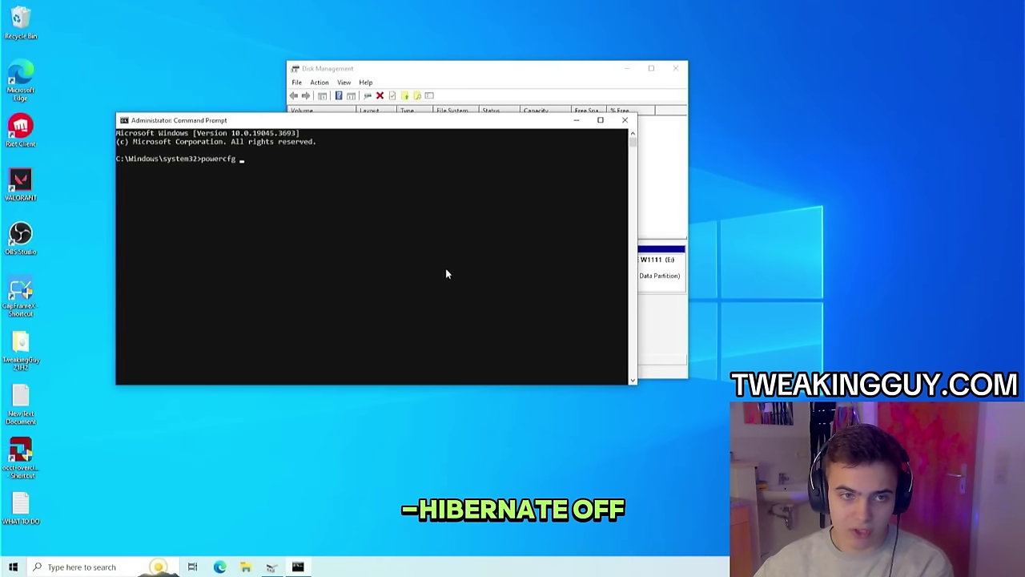
{"action": "type", "text": "-hibernate"}
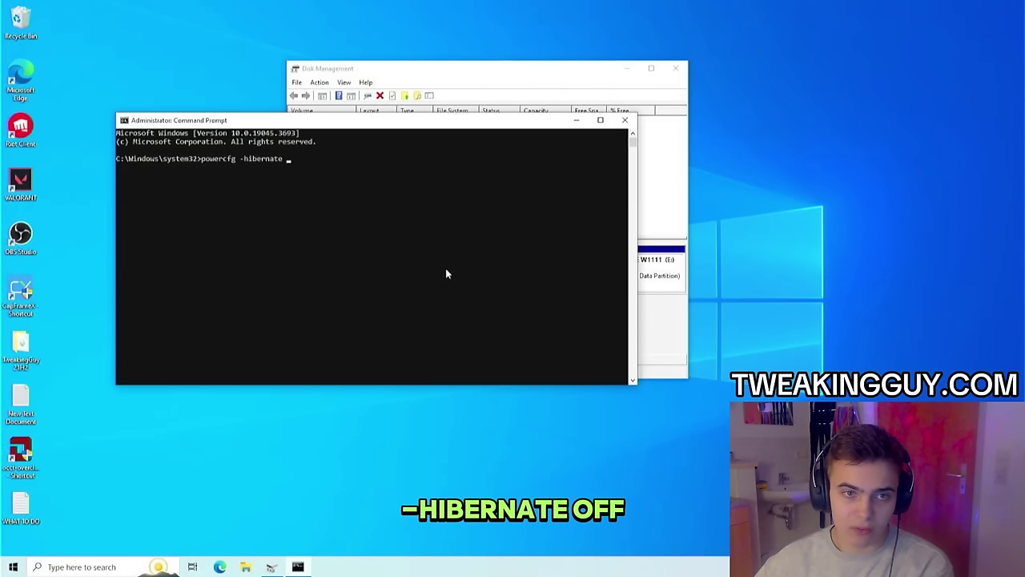
{"action": "type", "text": "off"}
{"action": "key", "text": "Return"}
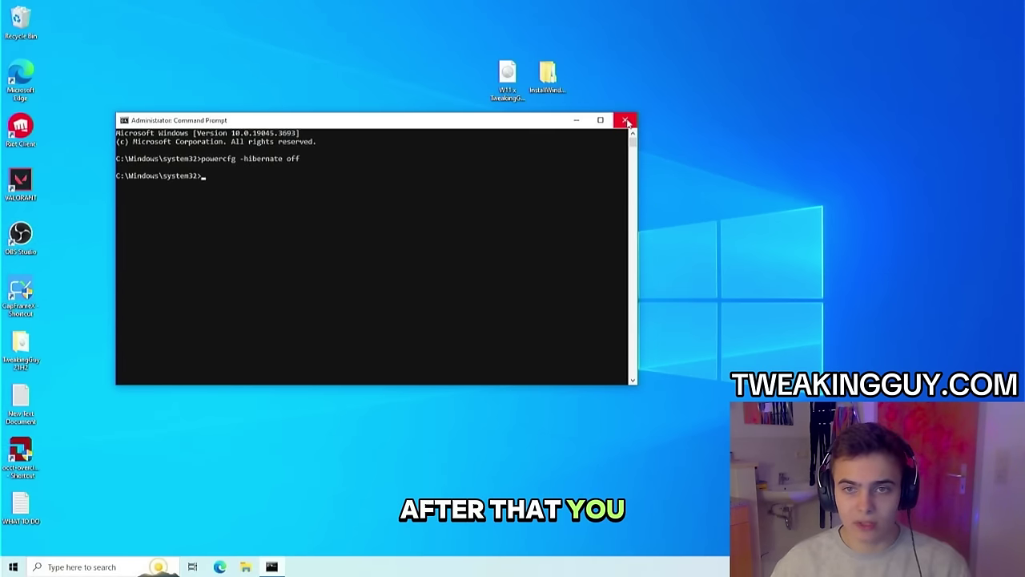
{"action": "left_click", "coordinate": [625, 120]}
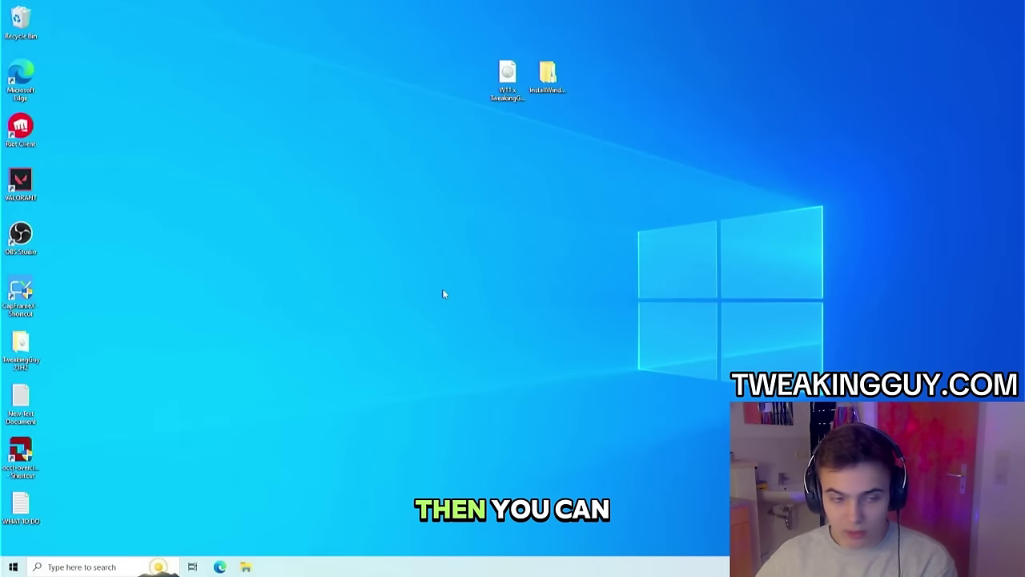
Step: Open Disk Management with diskmgmt.msc and shrink the 21H2 (Z:) volume by 61440 MB
{"action": "key", "text": "super"}
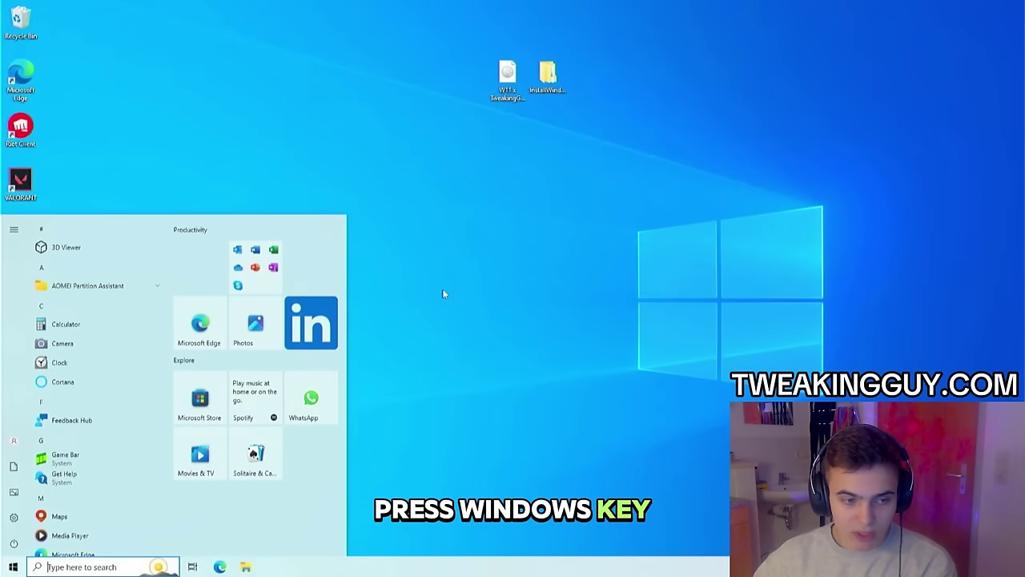
{"action": "type", "text": "diskmgmt.msc"}
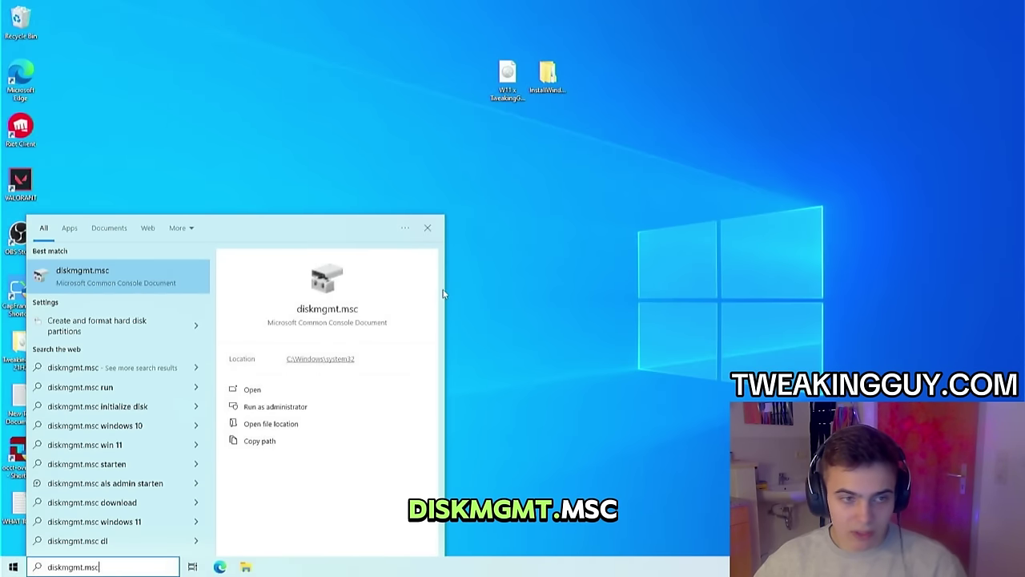
{"action": "key", "text": "Return"}
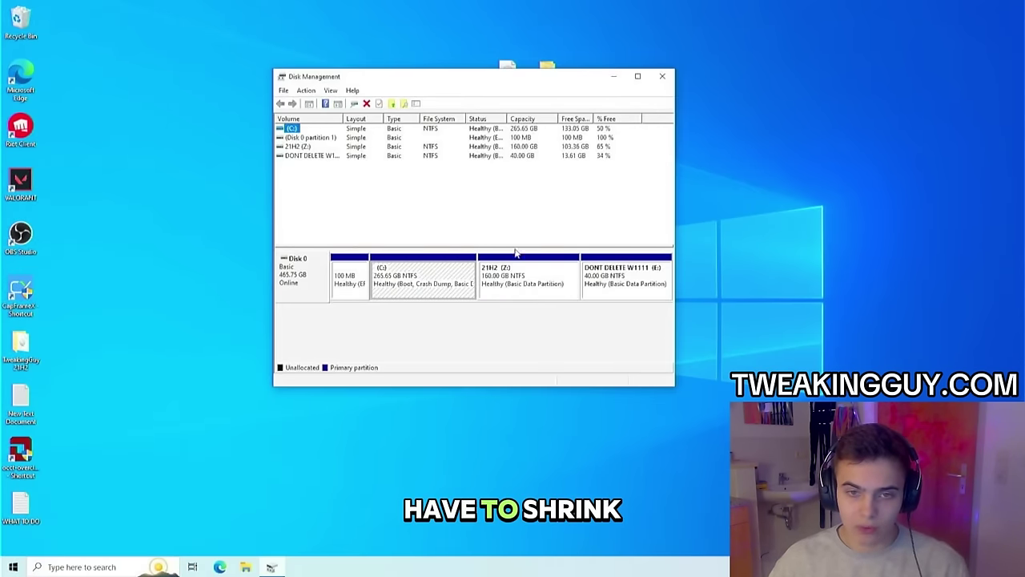
{"action": "right_click", "coordinate": [536, 276]}
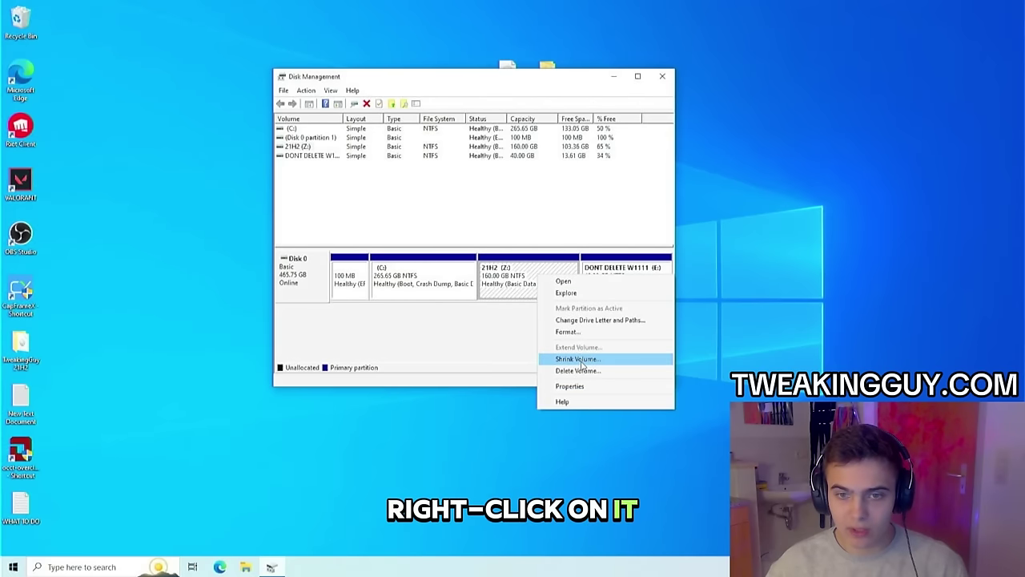
{"action": "left_click", "coordinate": [581, 360]}
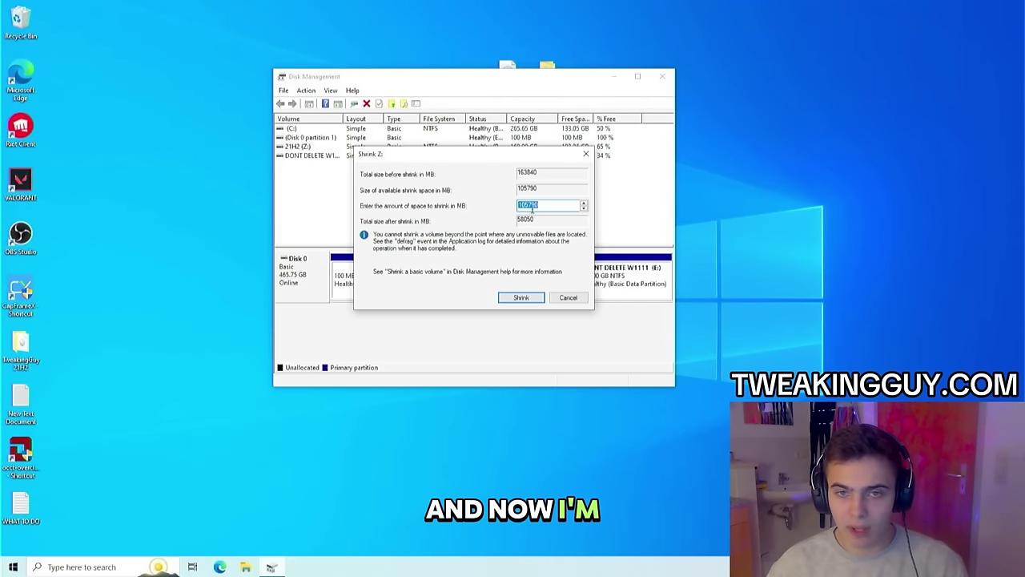
{"action": "type", "text": "61440"}
{"action": "key", "text": "Return"}
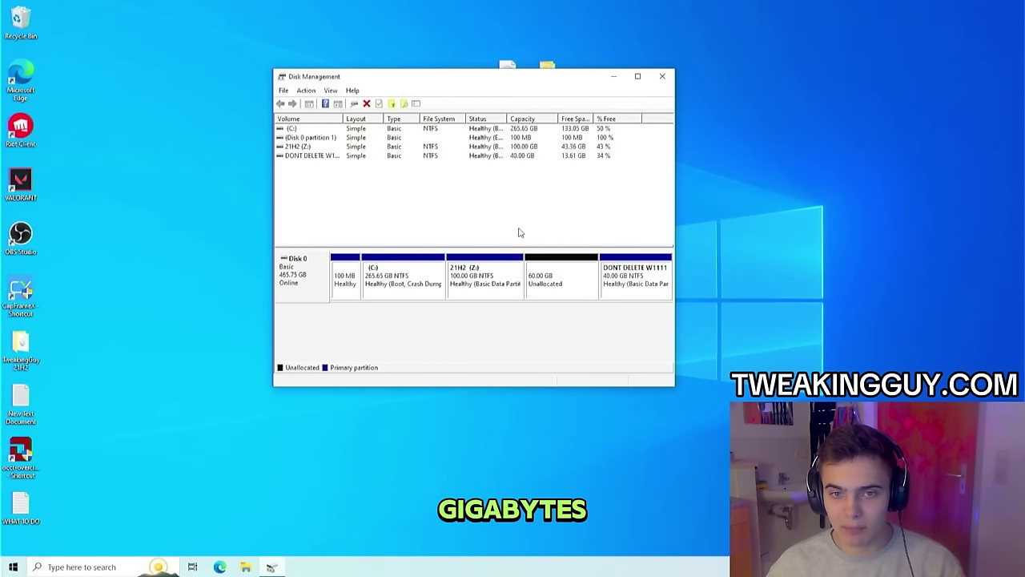
Step: Create a simple volume in the unallocated space with drive letter D, NTFS quick format and the label New Windows
{"action": "right_click", "coordinate": [570, 268]}
{"action": "left_click", "coordinate": [596, 277]}
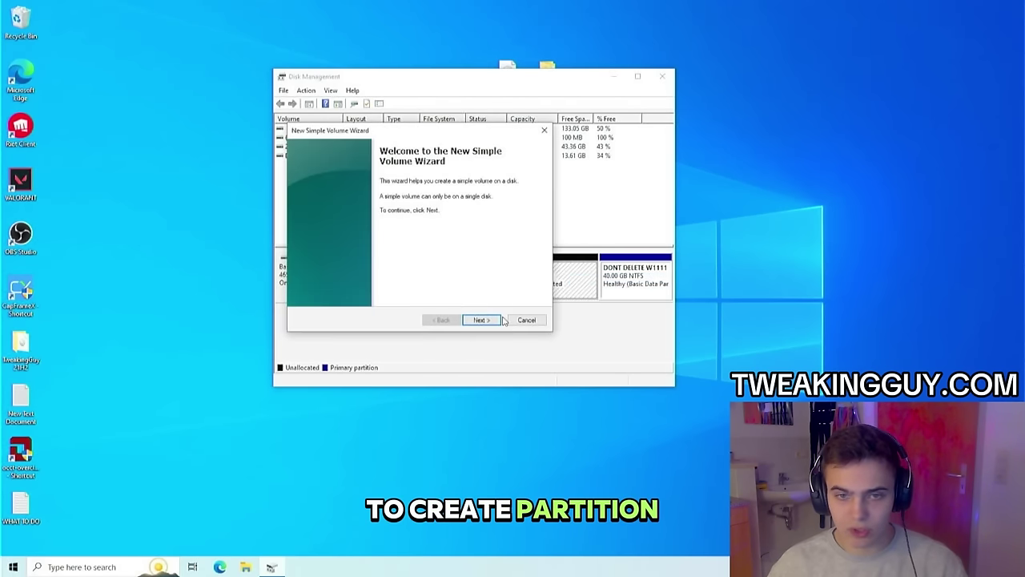
{"action": "left_click", "coordinate": [487, 320]}
{"action": "left_click", "coordinate": [482, 320]}
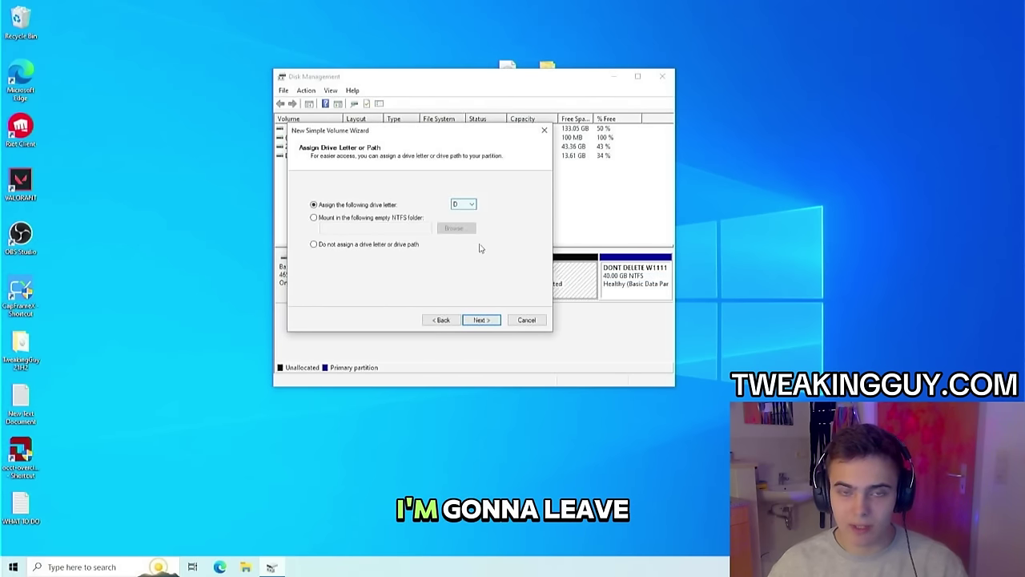
{"action": "left_click", "coordinate": [483, 320]}
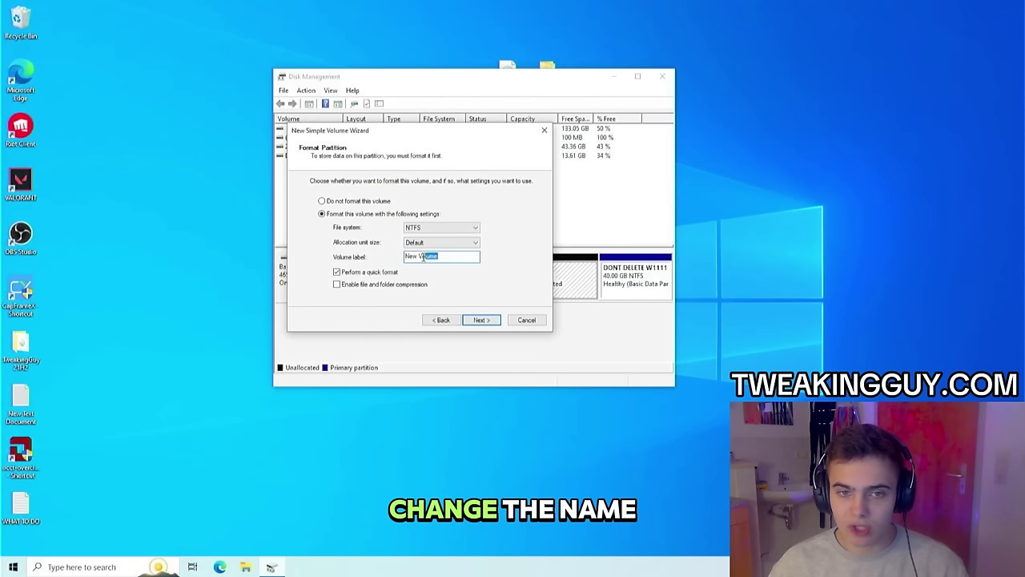
{"action": "type", "text": "New Windows"}
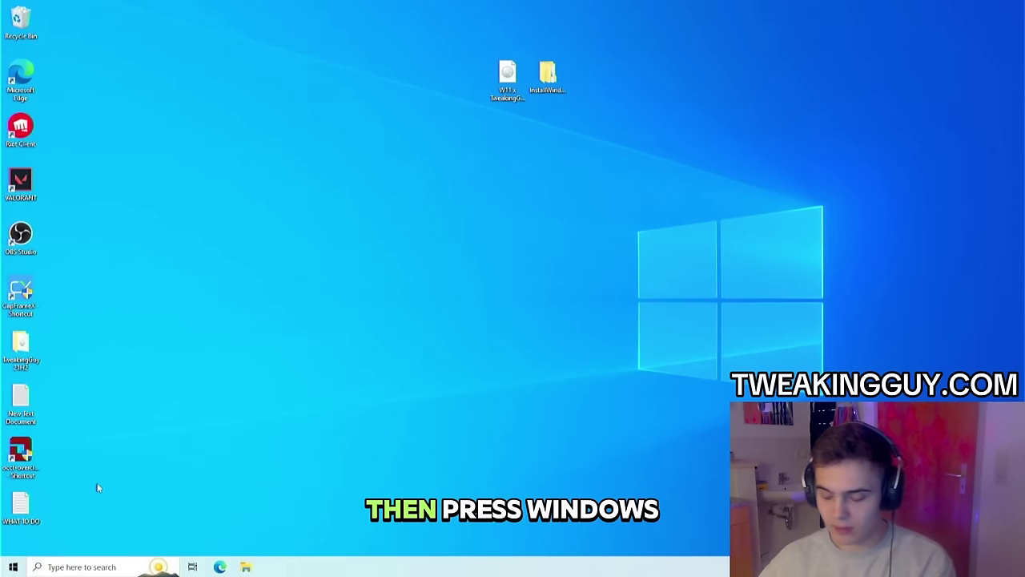
Step: Turn off real-time protection in the Windows Security virus and threat protection settings and allow the change
{"action": "key", "text": "super"}
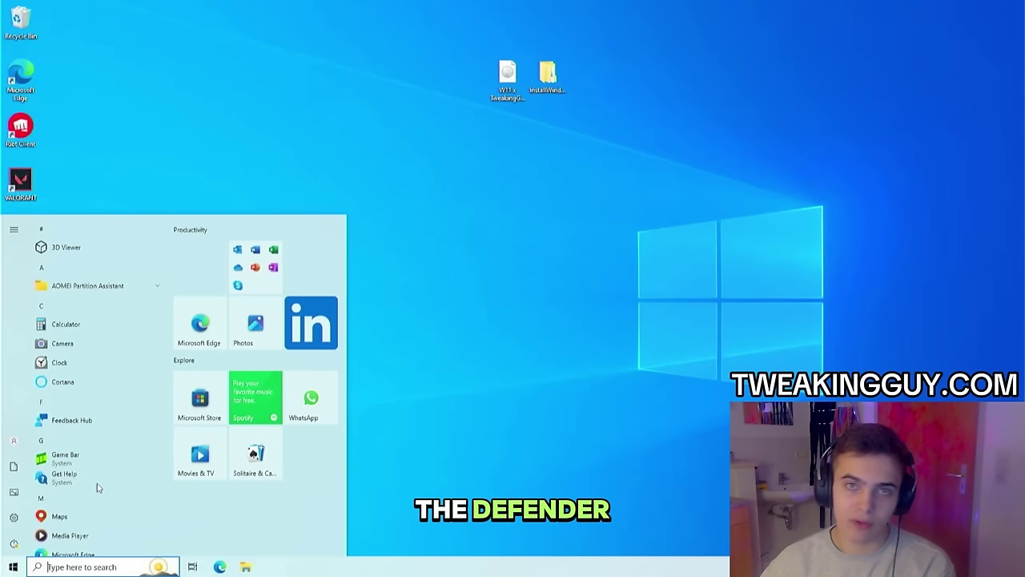
{"action": "type", "text": "defender"}
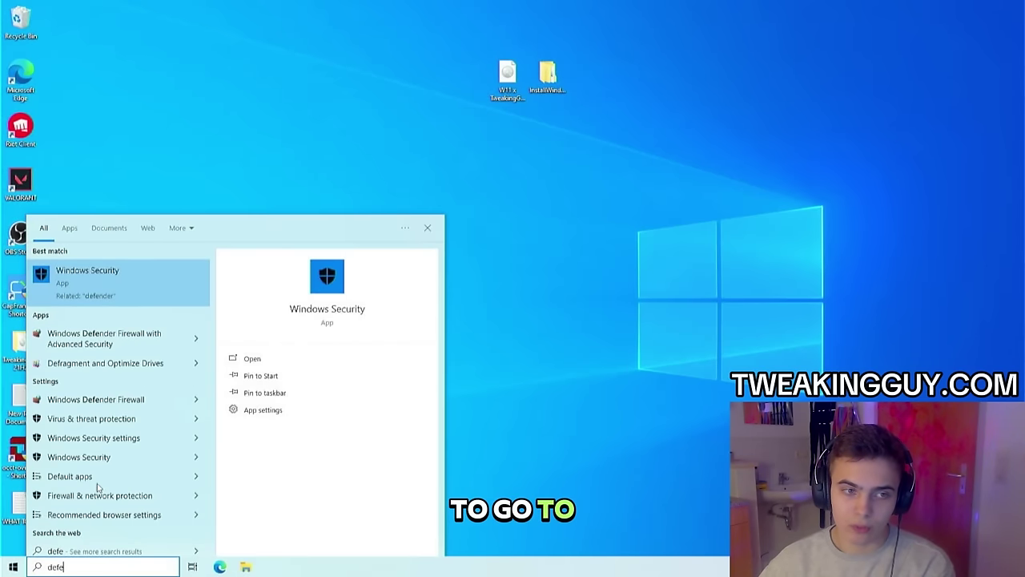
{"action": "key", "text": "Return"}
{"action": "left_click", "coordinate": [177, 150]}
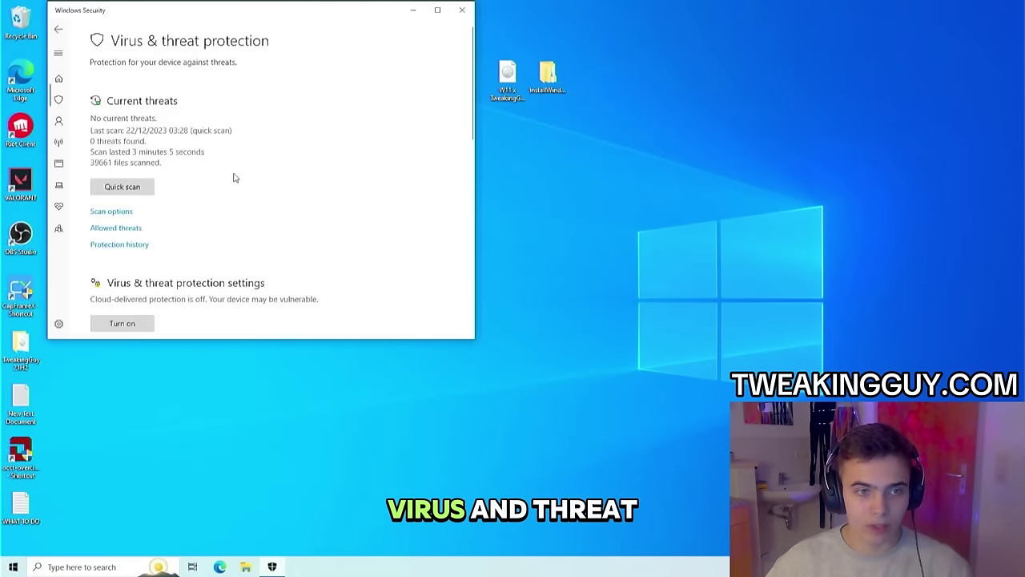
{"action": "scroll", "coordinate": [177, 275], "scroll_direction": "down", "scroll_amount": 3}
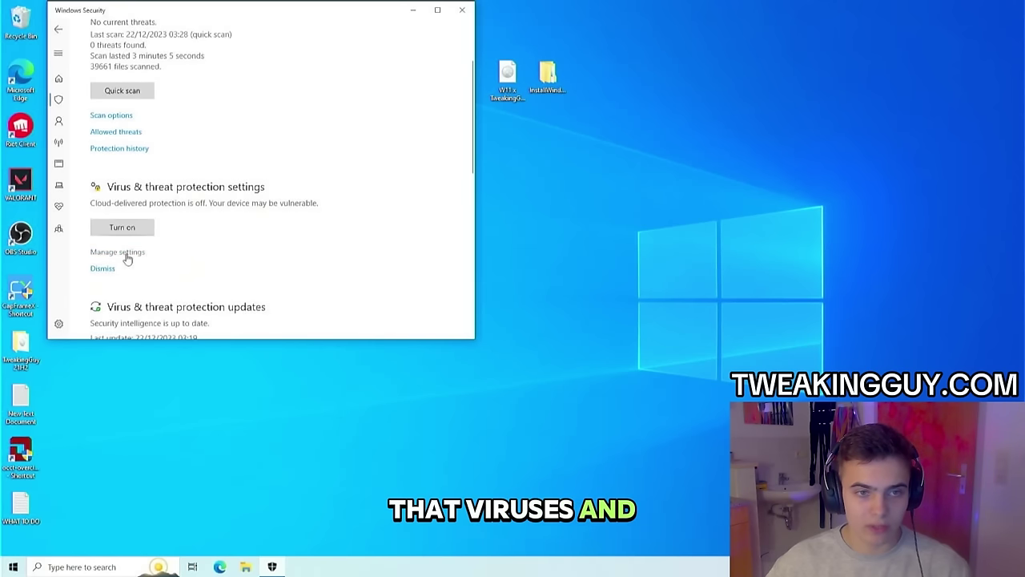
{"action": "left_click", "coordinate": [120, 253]}
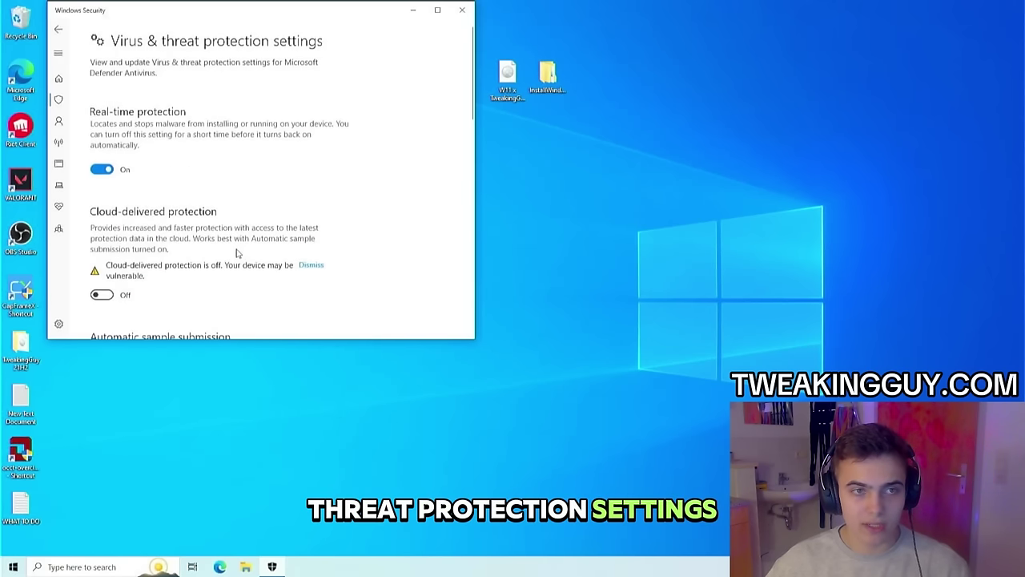
{"action": "left_click", "coordinate": [103, 170]}
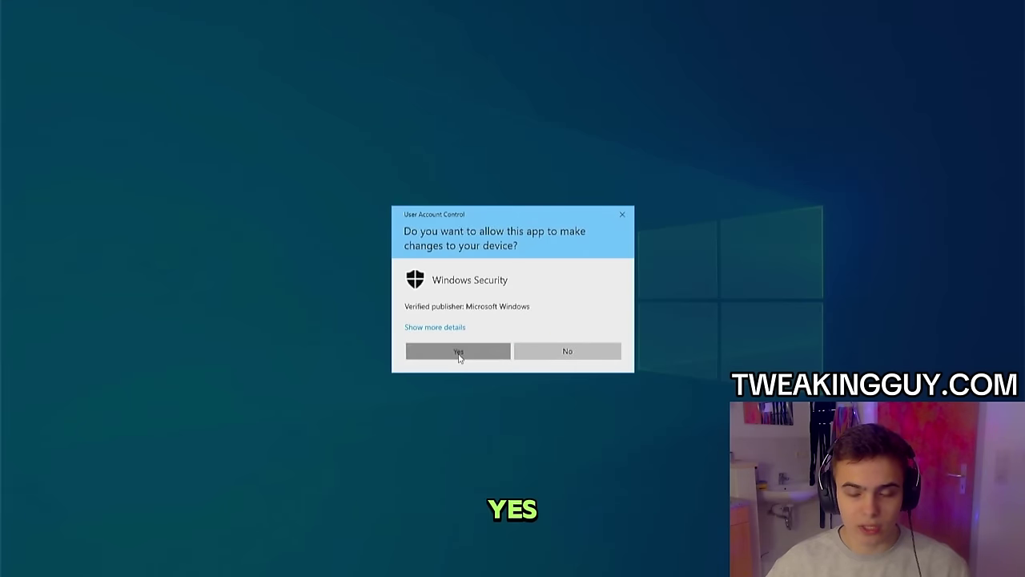
{"action": "left_click", "coordinate": [458, 353]}
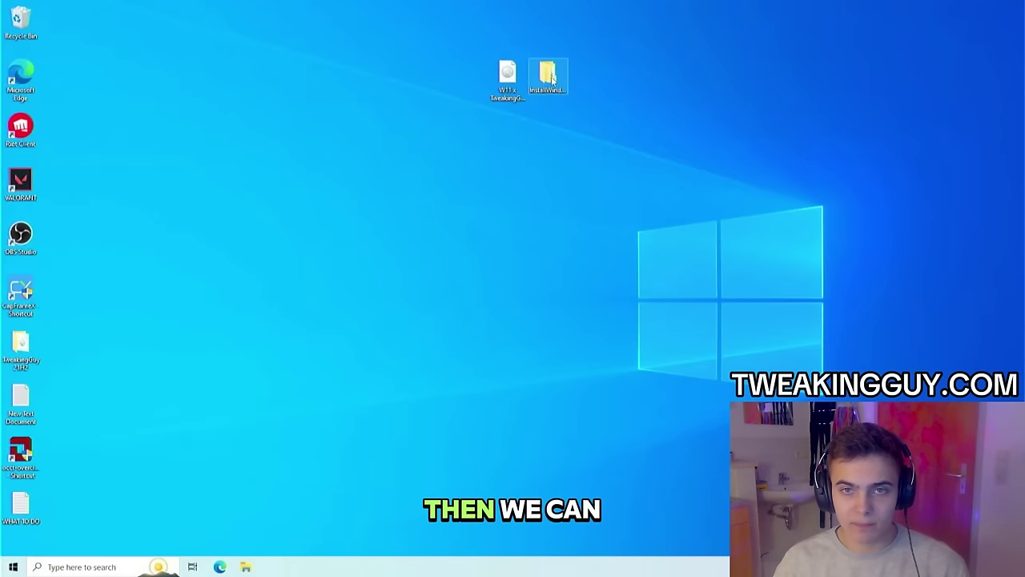
Step: Open the InstallWindowsWithoutUSB-main folder and run the Install Windows batch file as administrator
{"action": "left_click", "coordinate": [545, 74]}
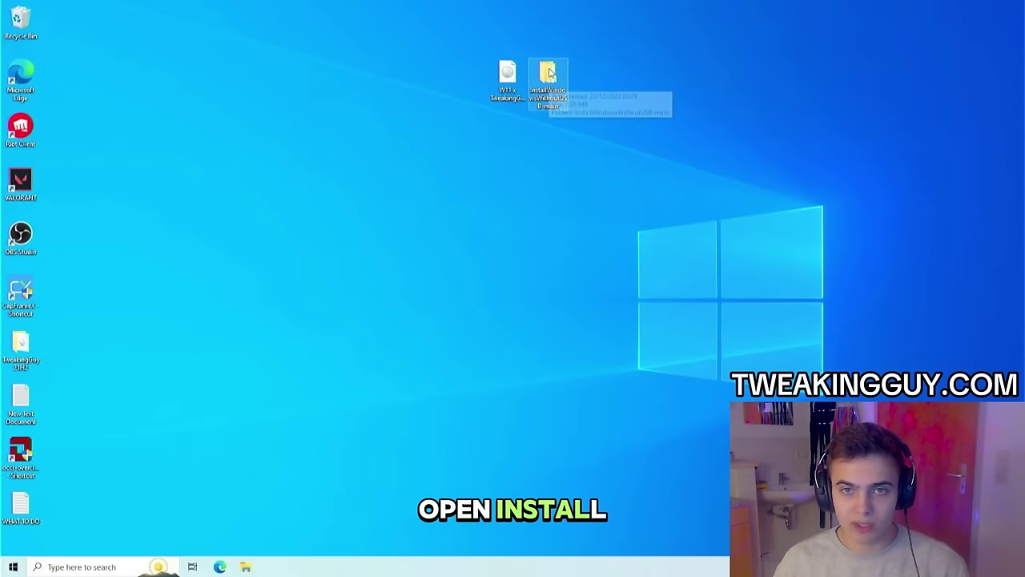
{"action": "double_click", "coordinate": [553, 77]}
{"action": "left_click", "coordinate": [377, 274]}
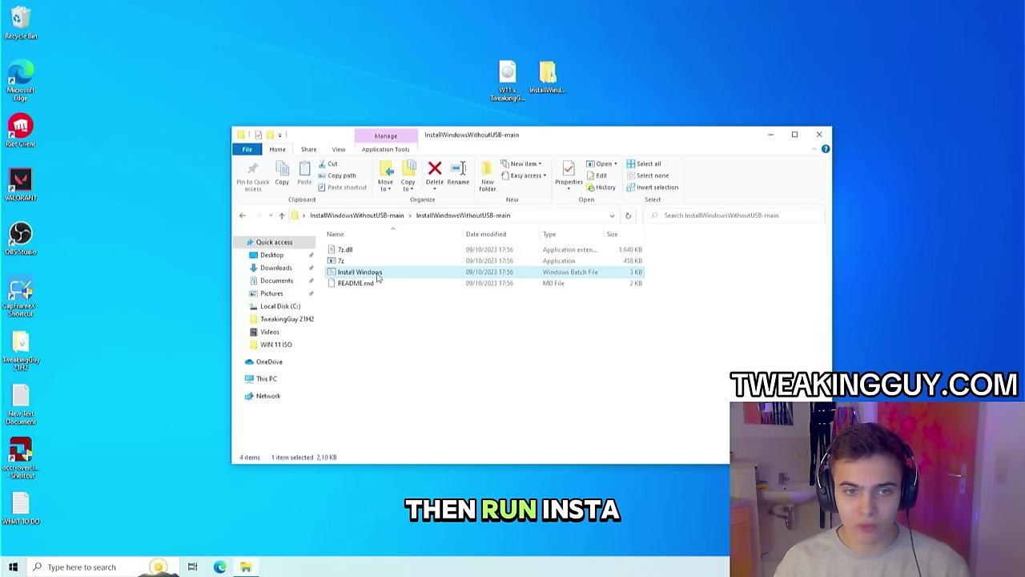
{"action": "right_click", "coordinate": [372, 275]}
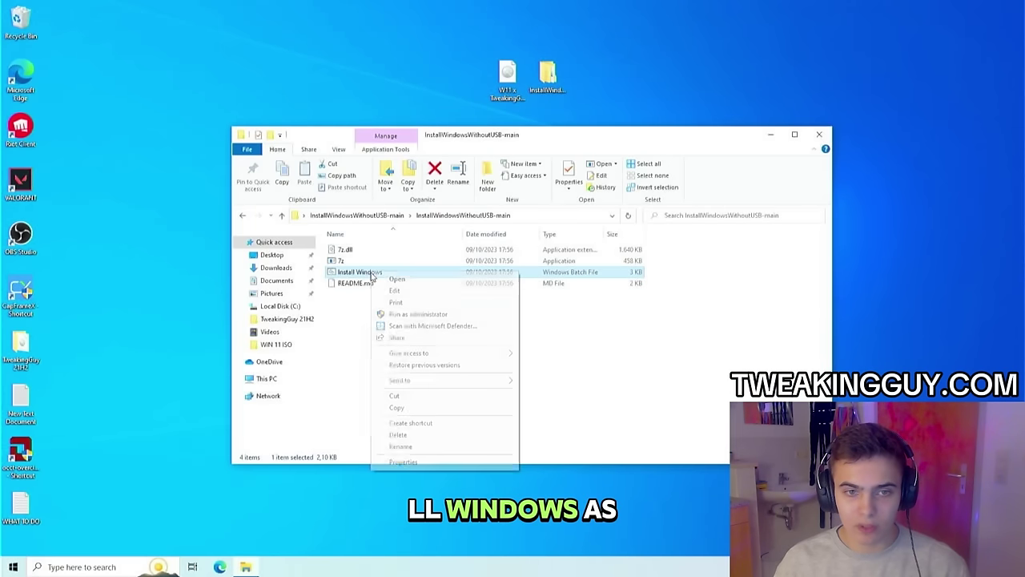
{"action": "left_click", "coordinate": [412, 314]}
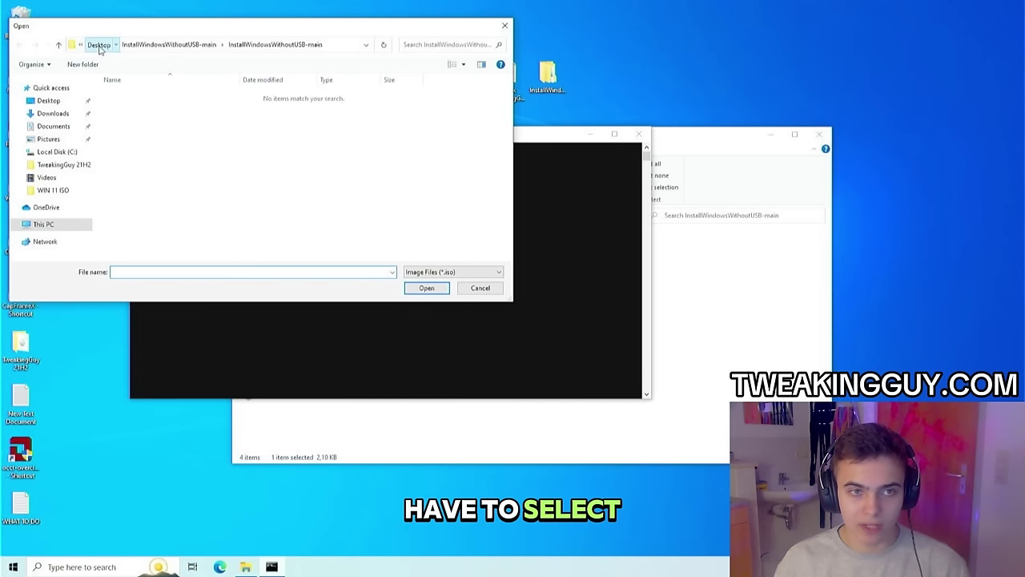
Step: Choose the W11 x TweakingGuy v1.1 disc image from the Desktop, enter D as the target drive letter, and finish the script
{"action": "left_click", "coordinate": [97, 44]}
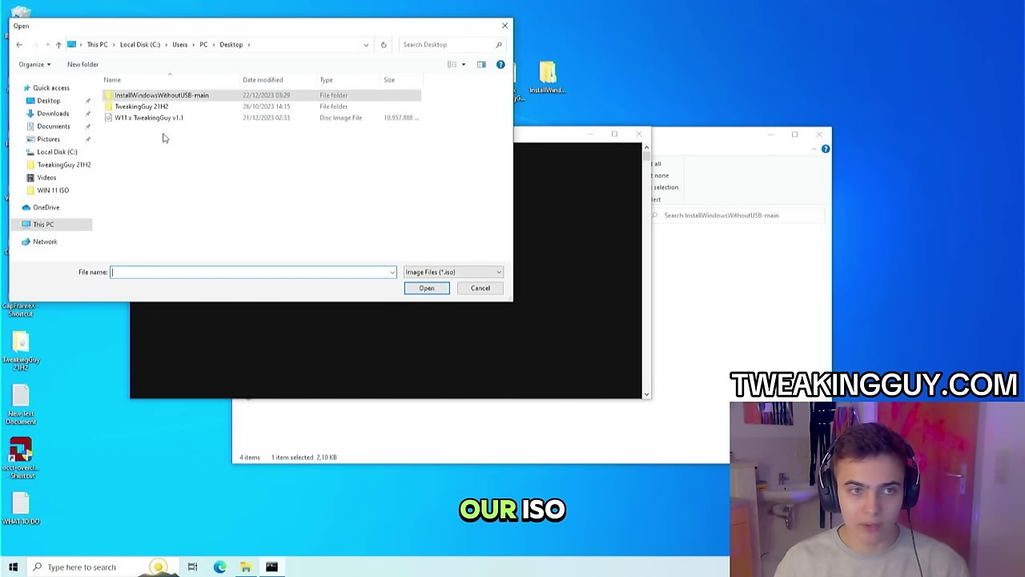
{"action": "double_click", "coordinate": [156, 118]}
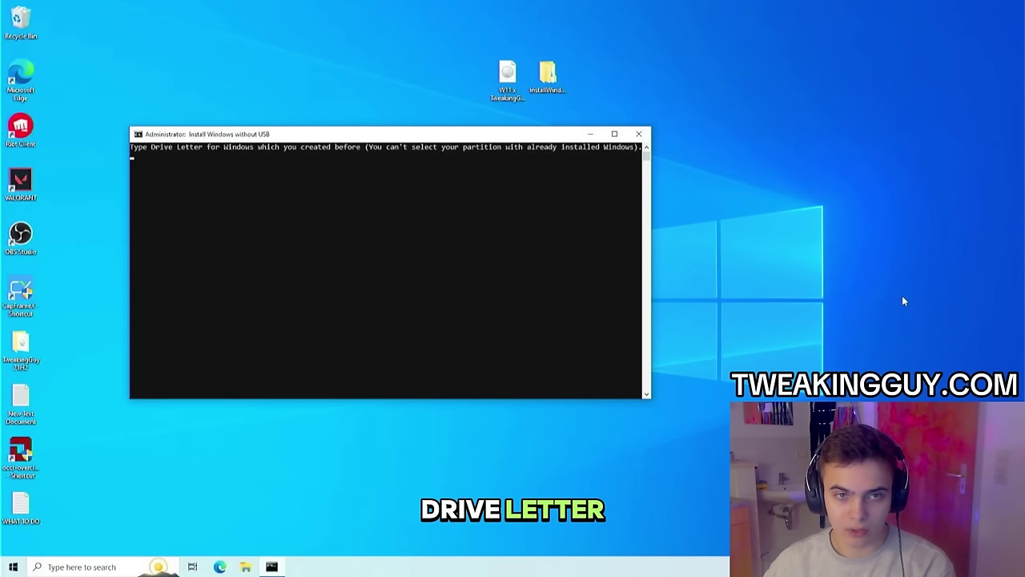
{"action": "type", "text": "D"}
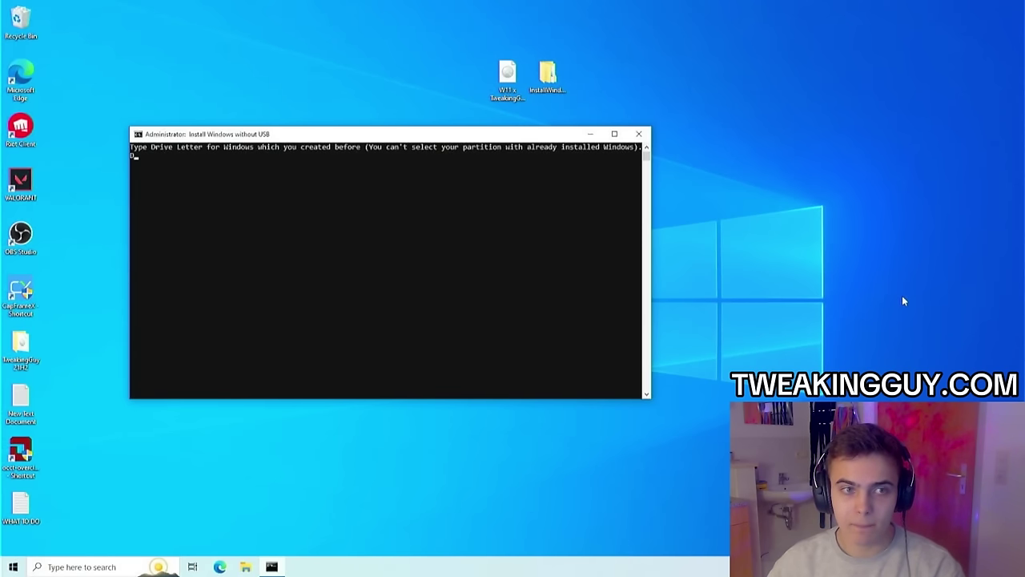
{"action": "key", "text": "Return"}
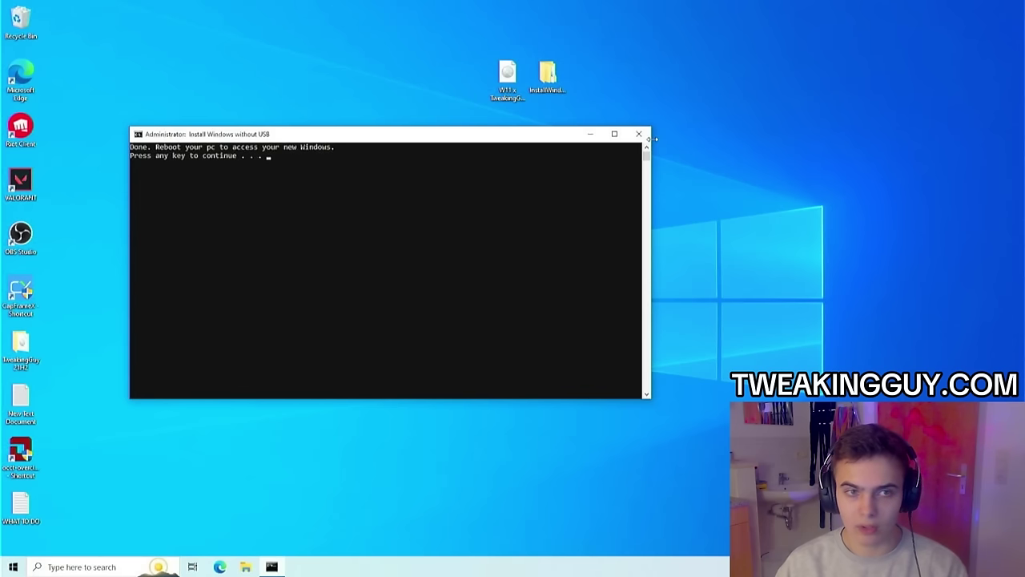
{"action": "key", "text": "Return"}
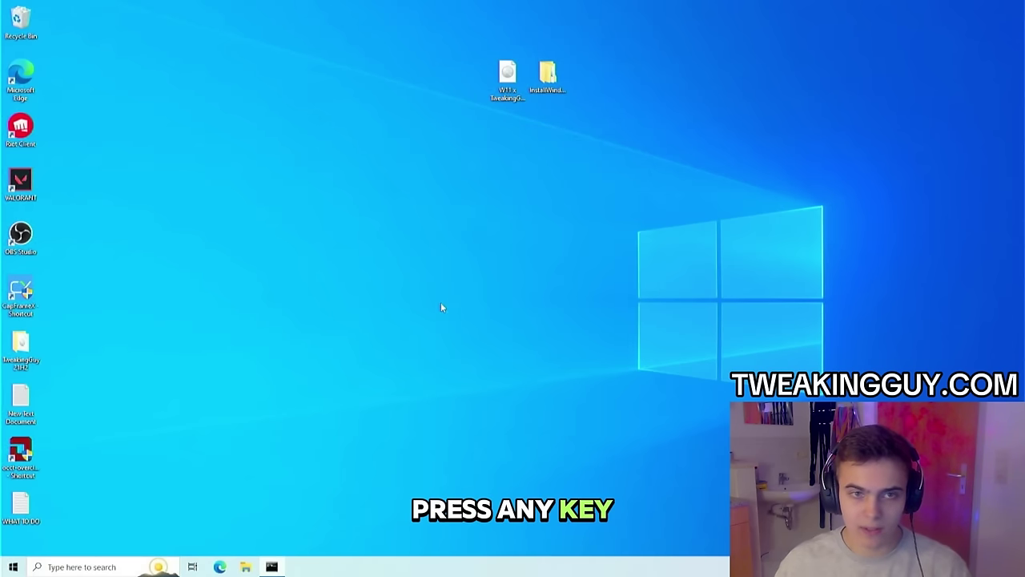
Step: Update and restart the PC to reach the newly installed Windows
{"action": "left_click", "coordinate": [13, 566]}
{"action": "left_click", "coordinate": [15, 542]}
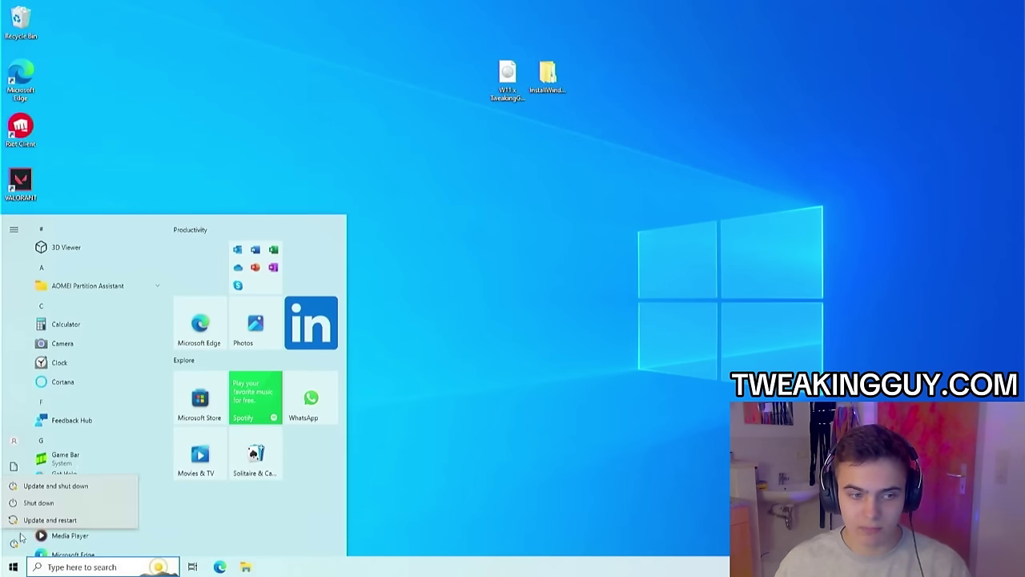
{"action": "left_click", "coordinate": [33, 519]}
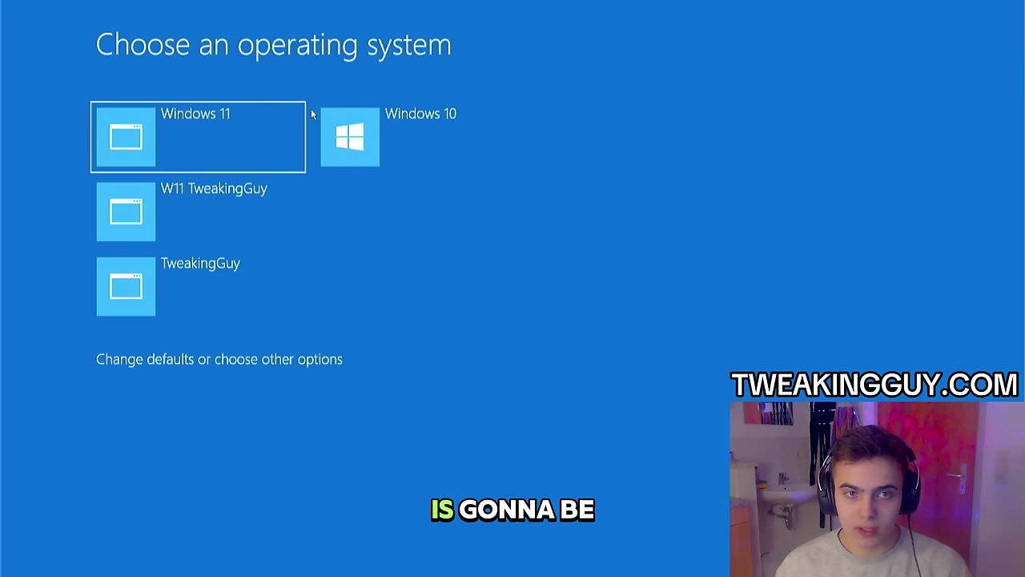
Step: Boot Windows 11 from the operating system selection, choosing it again after each setup restart
{"action": "left_click", "coordinate": [223, 139]}
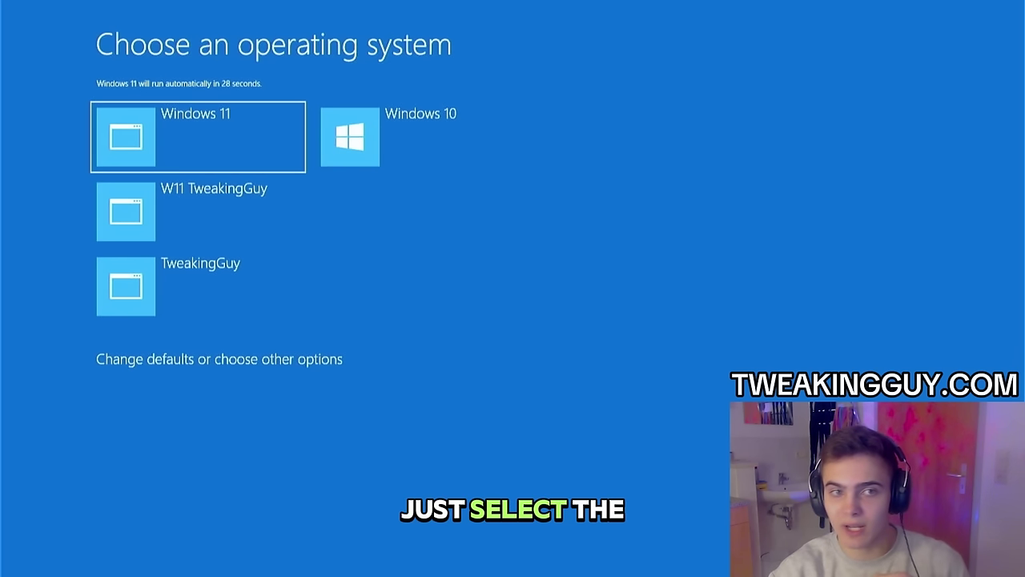
{"action": "left_click", "coordinate": [266, 152]}
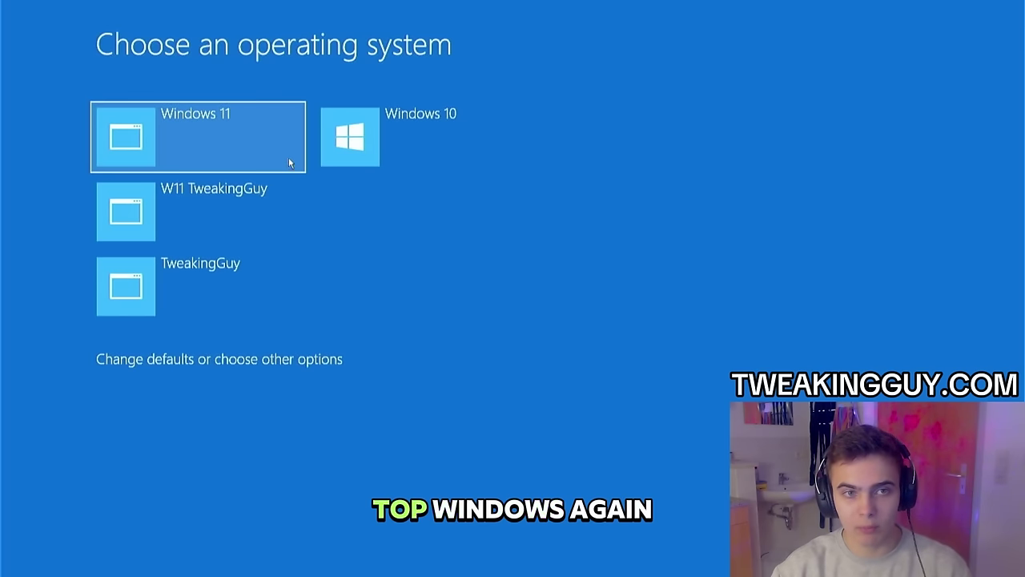
{"action": "left_click", "coordinate": [266, 133]}
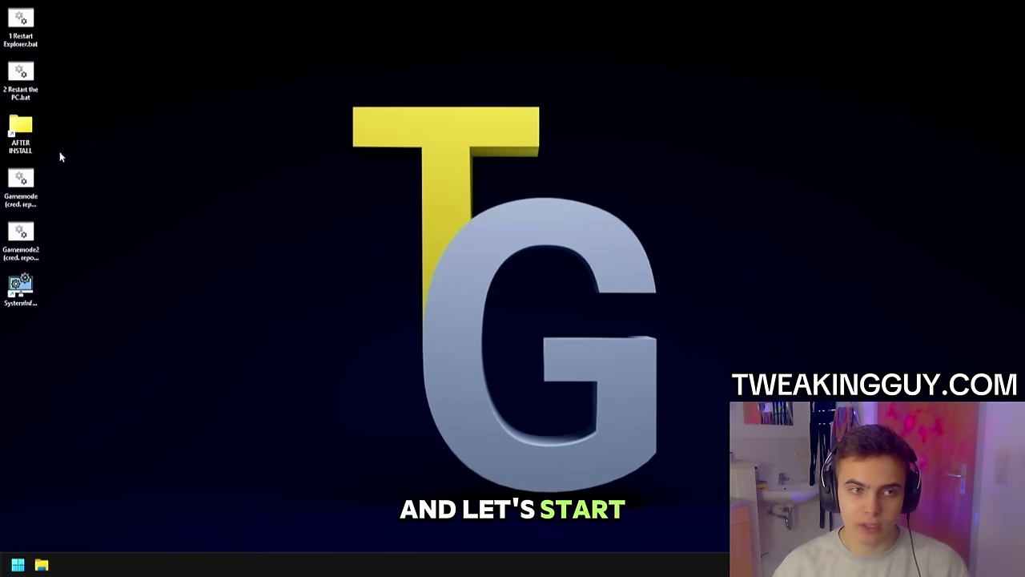
Step: Open the AFTER INSTALL folder's time and date settings, set the time zone to (UTC+01:00) Amsterdam, Berlin, Bern, Rome, Stockholm, Vienna, and sync the clock
{"action": "double_click", "coordinate": [21, 142]}
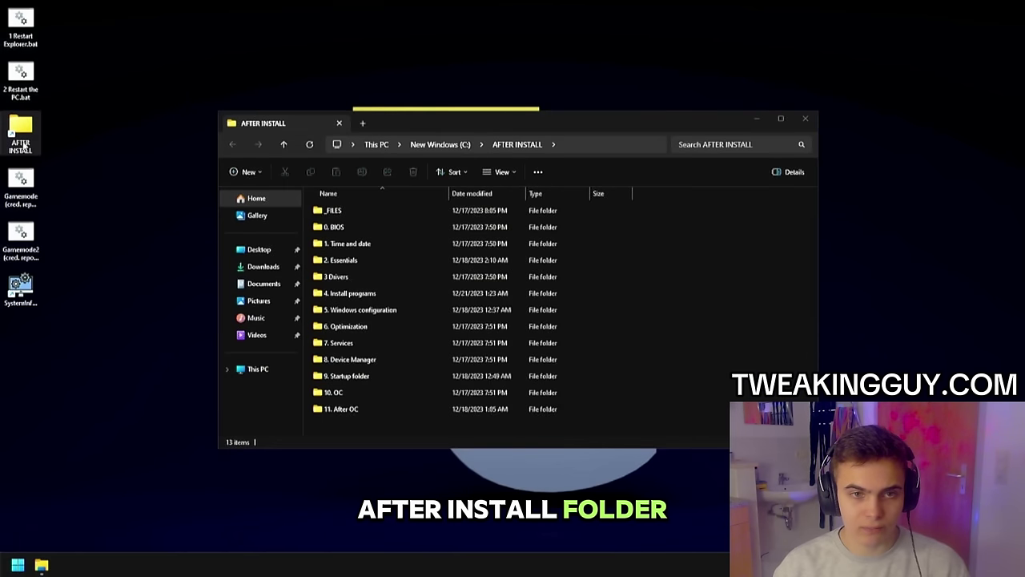
{"action": "double_click", "coordinate": [354, 244]}
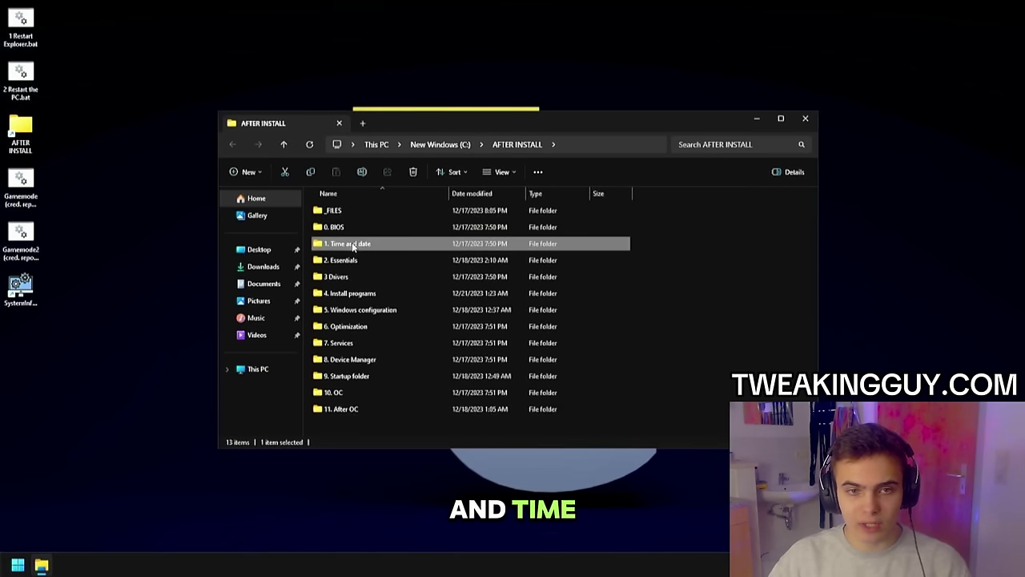
{"action": "left_click", "coordinate": [341, 211]}
{"action": "double_click", "coordinate": [341, 211]}
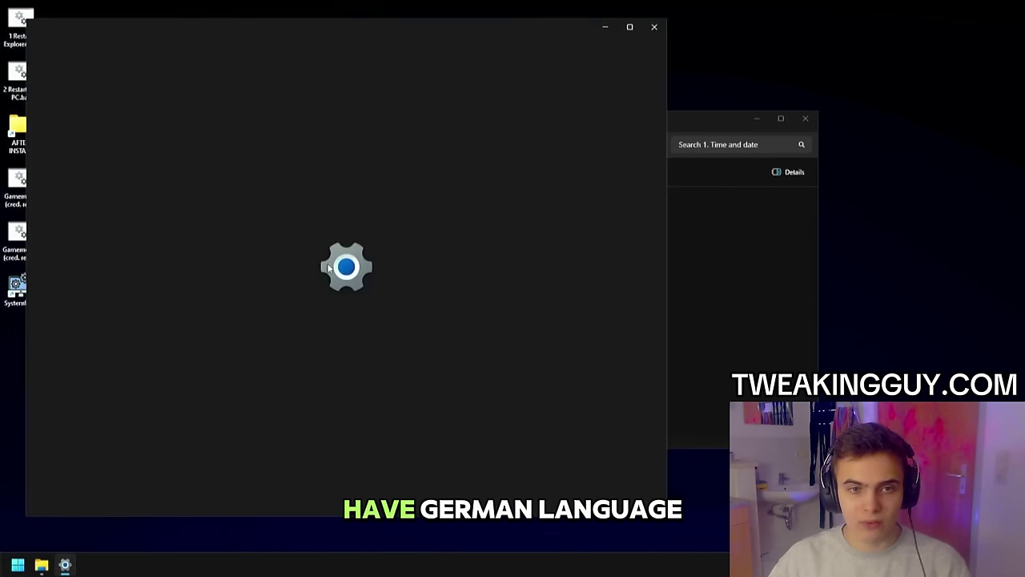
{"action": "left_click", "coordinate": [477, 199]}
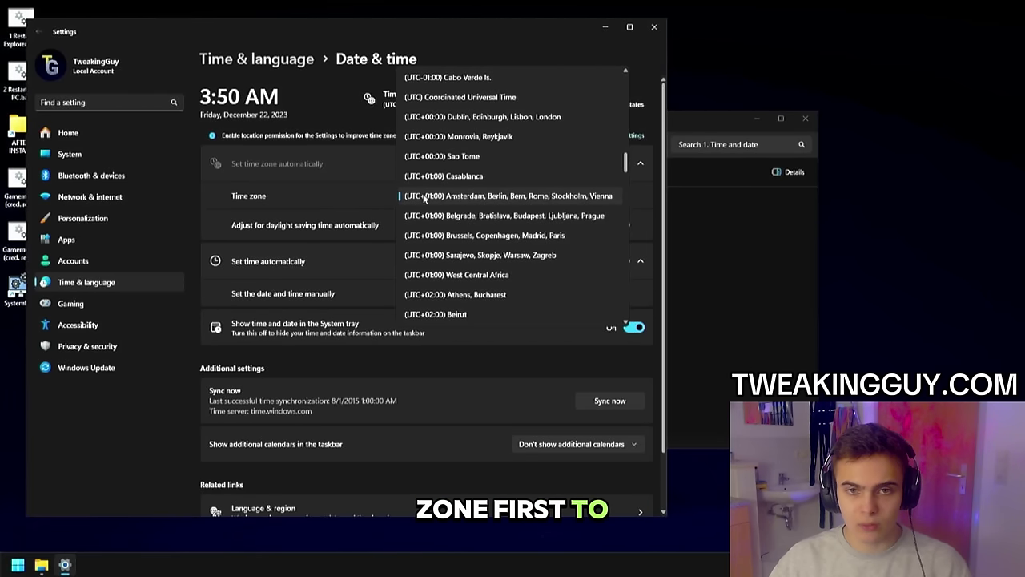
{"action": "left_click", "coordinate": [427, 196]}
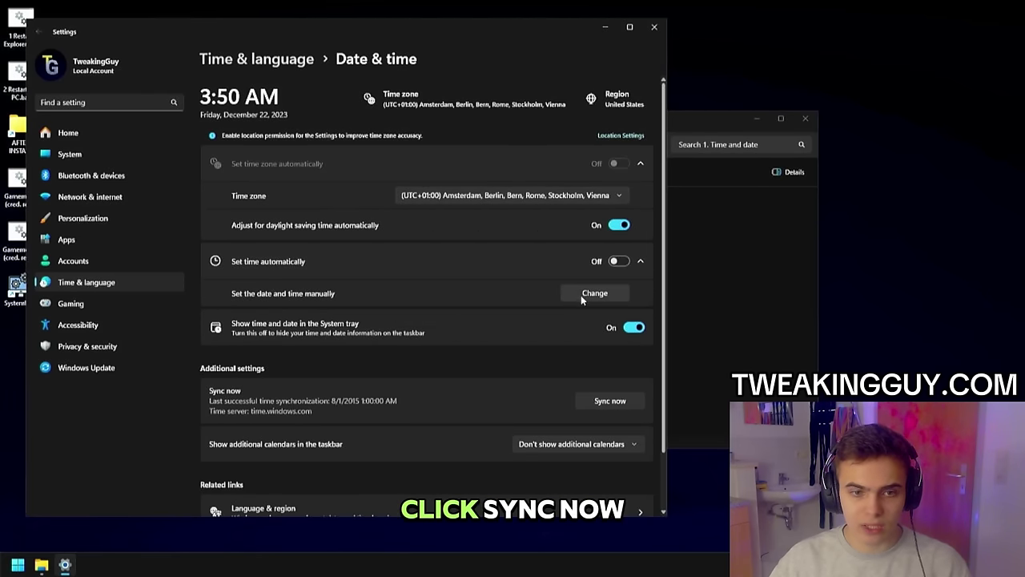
{"action": "left_click", "coordinate": [604, 404]}
Step: Add German (Germany) as a preferred language, excluding the handwriting and enhanced speech recognition features
{"action": "scroll", "coordinate": [458, 331], "scroll_direction": "down", "scroll_amount": 2}
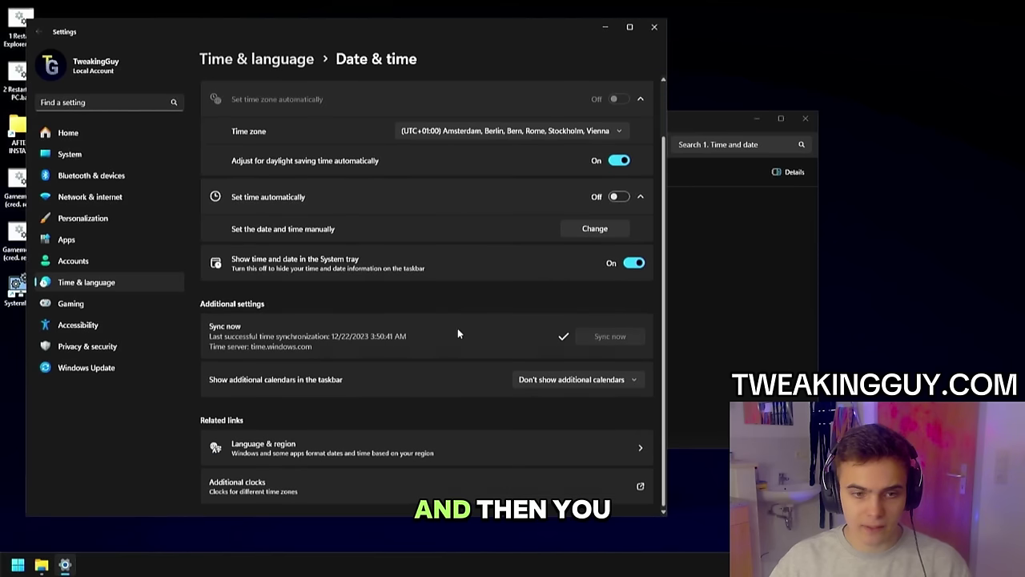
{"action": "left_click", "coordinate": [344, 447]}
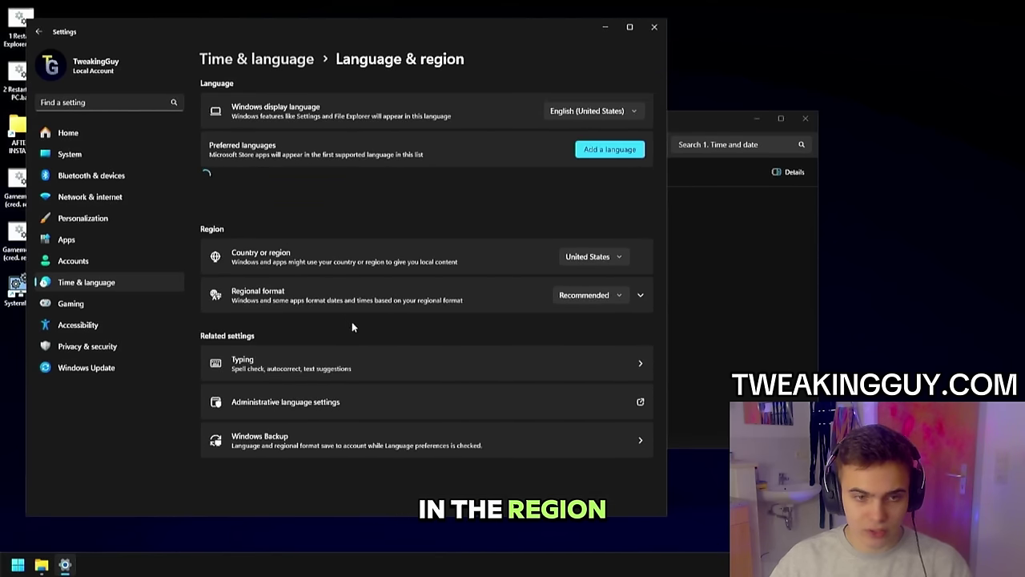
{"action": "left_click", "coordinate": [592, 154]}
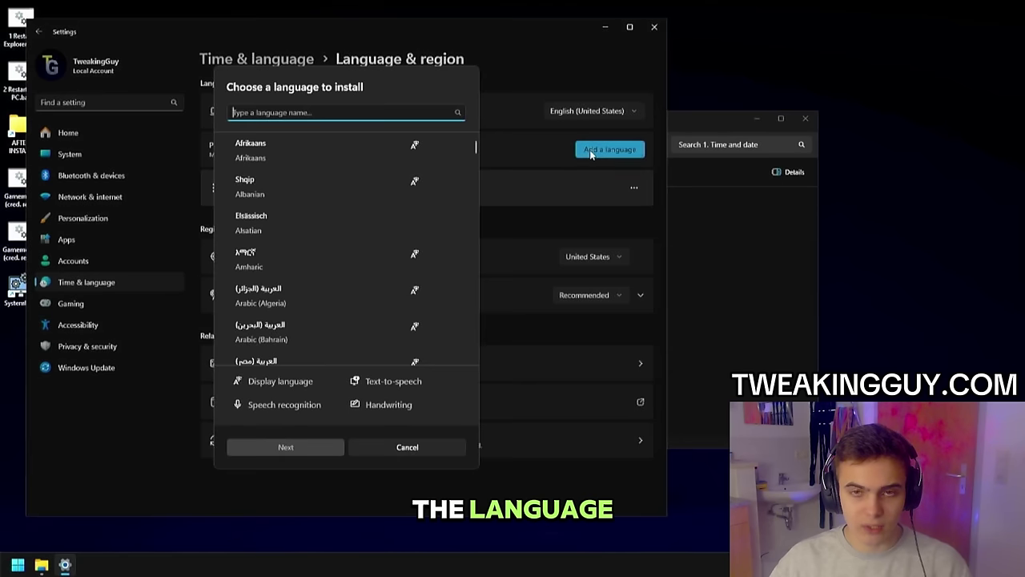
{"action": "type", "text": "GERMAN"}
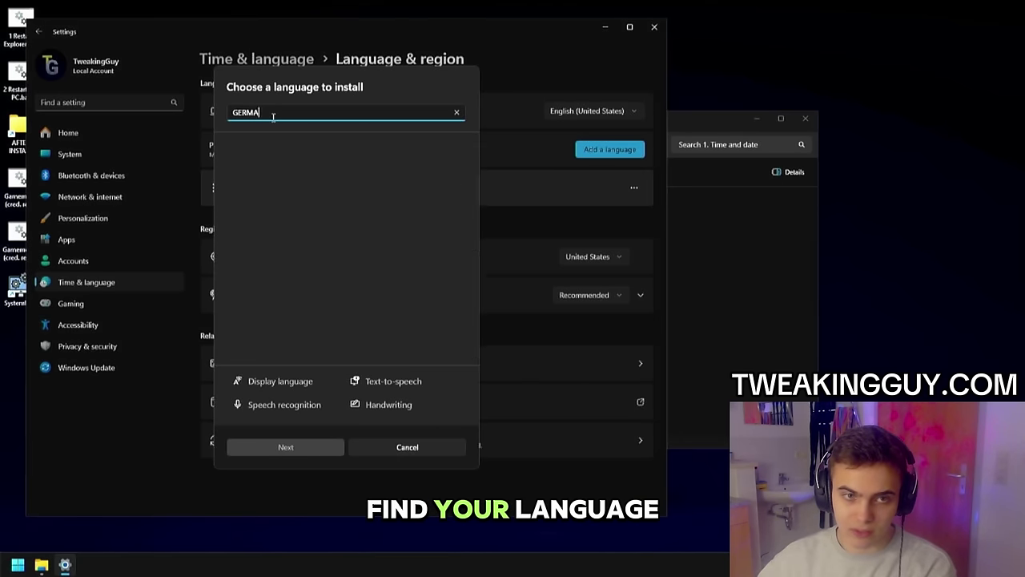
{"action": "left_click", "coordinate": [273, 295]}
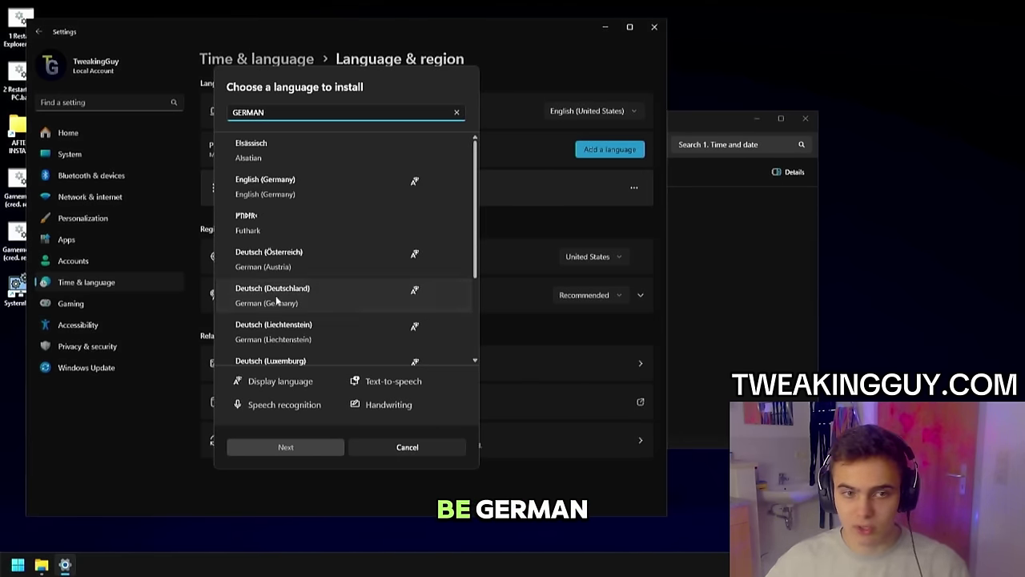
{"action": "left_click", "coordinate": [287, 447]}
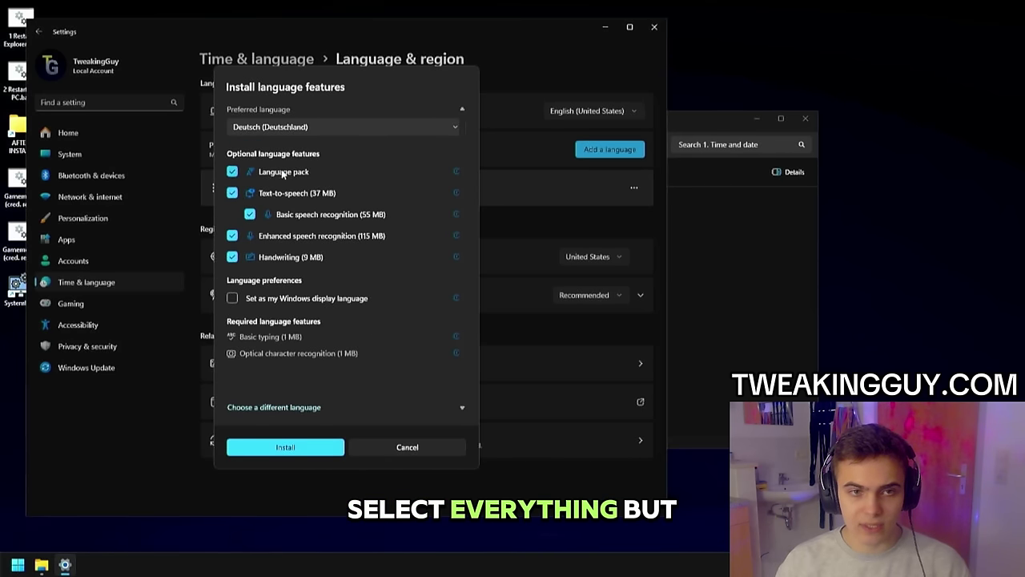
{"action": "left_click", "coordinate": [233, 257]}
{"action": "left_click", "coordinate": [232, 236]}
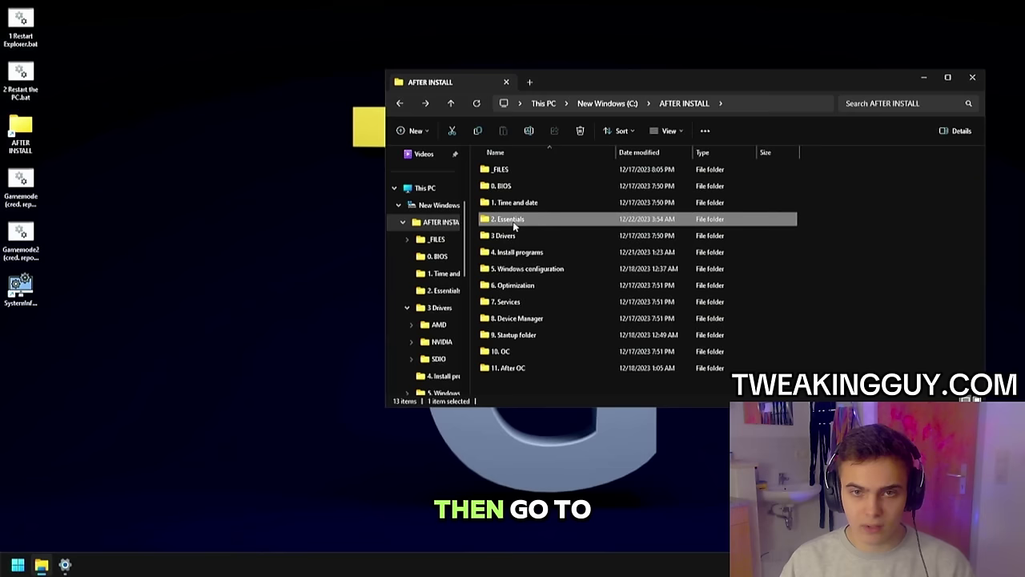
Step: Open the 2. Essentials folder and bring up Task Manager beside it for monitoring the silent installers
{"action": "double_click", "coordinate": [516, 221]}
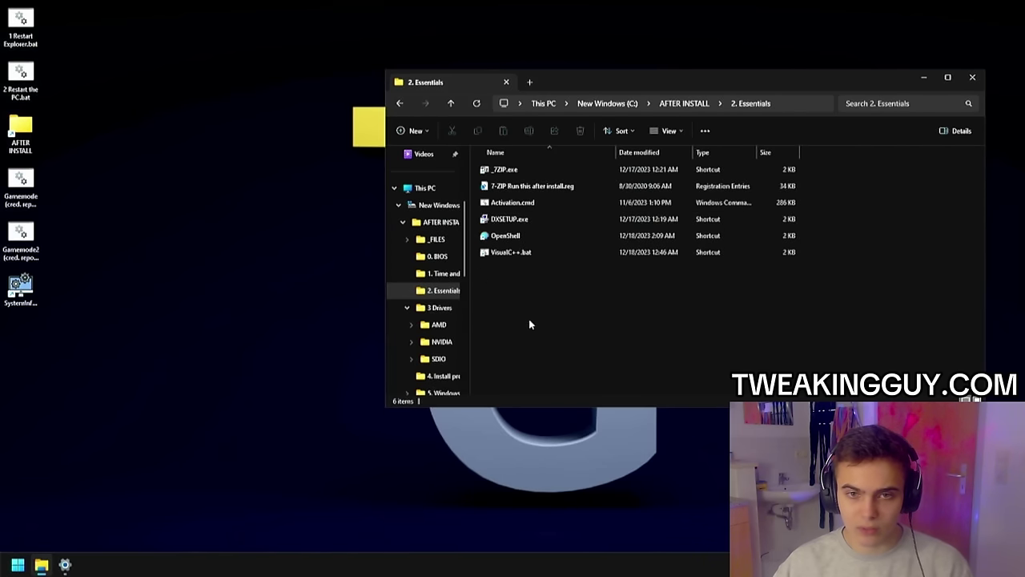
{"action": "key", "text": "ctrl+shift+Escape"}
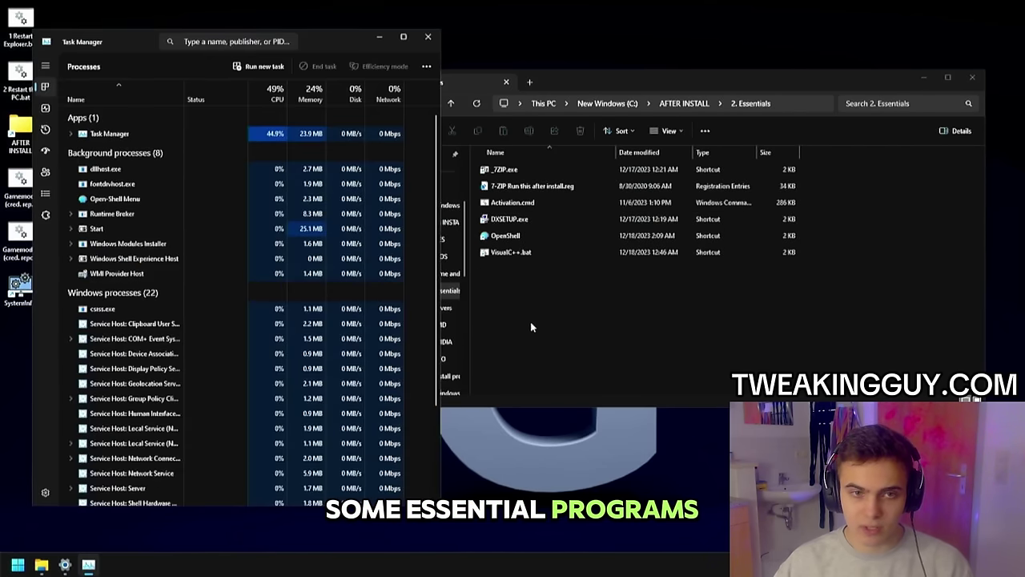
{"action": "left_click", "coordinate": [502, 319]}
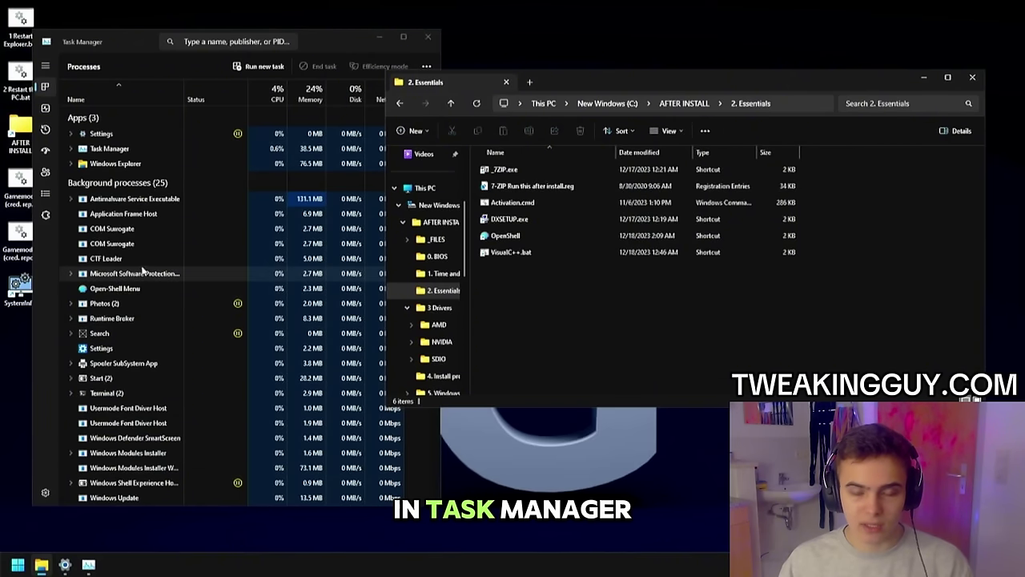
Step: Install 7-Zip from the Essentials folder and merge its "7-ZIP Run this after install" registry file
{"action": "left_click", "coordinate": [495, 171]}
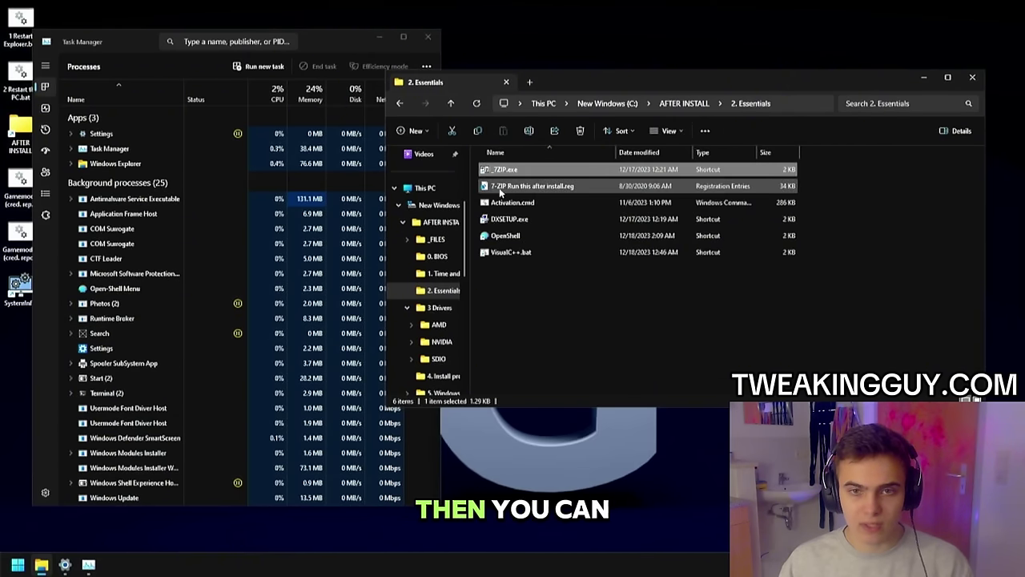
{"action": "left_click", "coordinate": [499, 188]}
{"action": "double_click", "coordinate": [500, 187]}
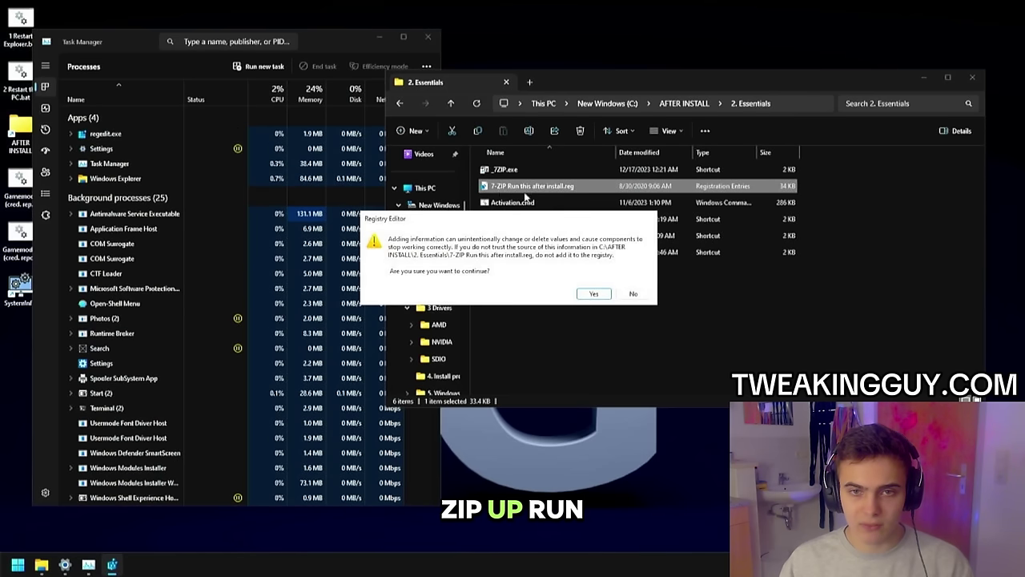
{"action": "left_click", "coordinate": [591, 294]}
Step: Run Activation.cmd with option 1, Activate in Manual Mode, and close the script window
{"action": "double_click", "coordinate": [556, 202]}
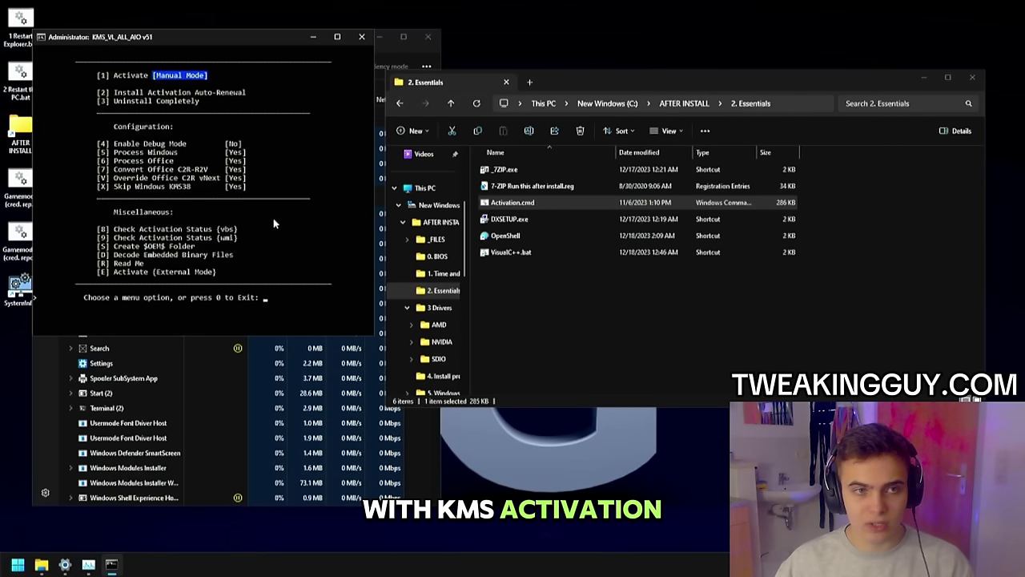
{"action": "key", "text": "1"}
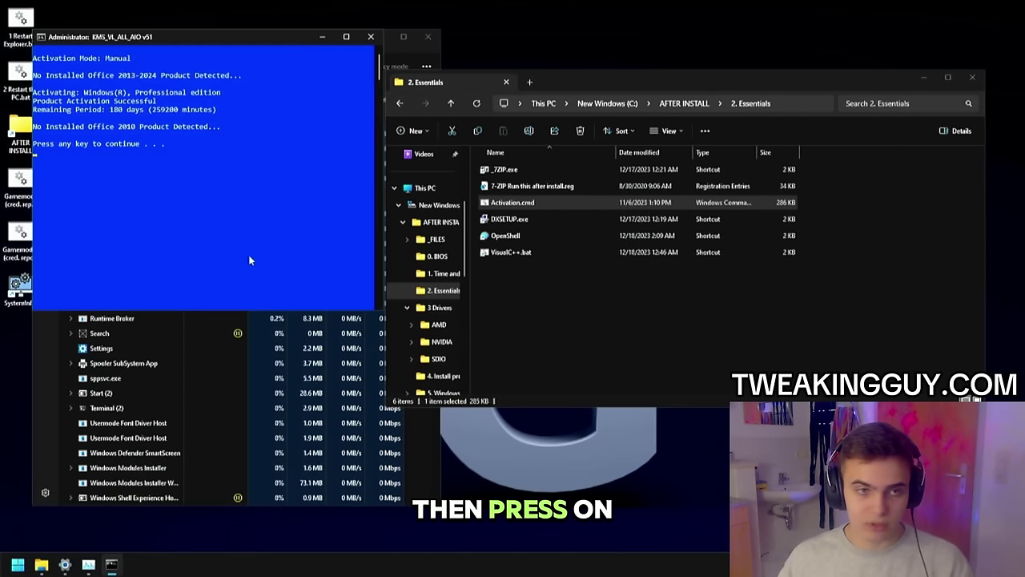
{"action": "key", "text": "Return"}
{"action": "left_click", "coordinate": [359, 39]}
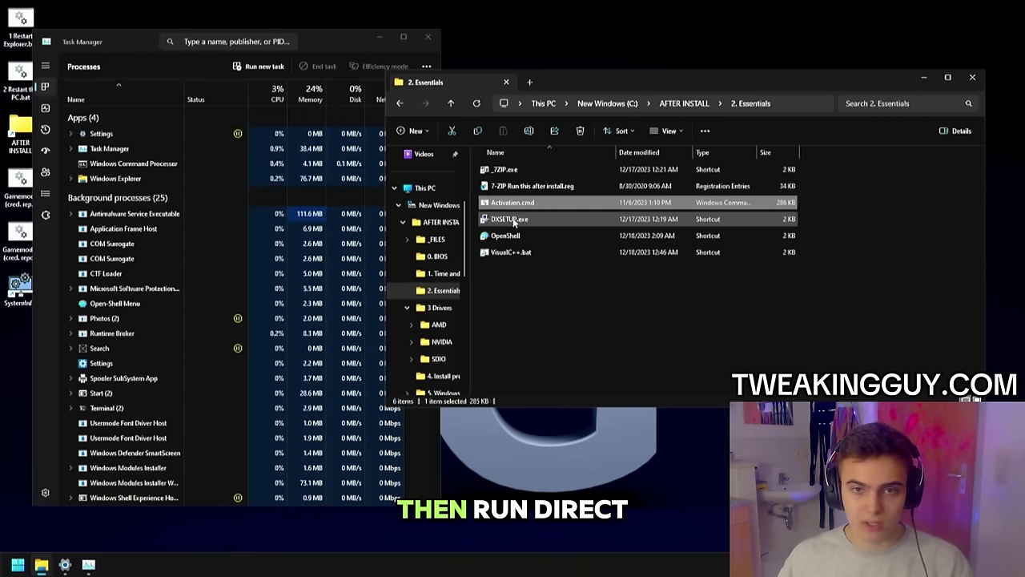
Step: Run DXSETUP.exe to install DirectX and watch for its process in Task Manager
{"action": "left_click", "coordinate": [513, 219]}
{"action": "double_click", "coordinate": [513, 220]}
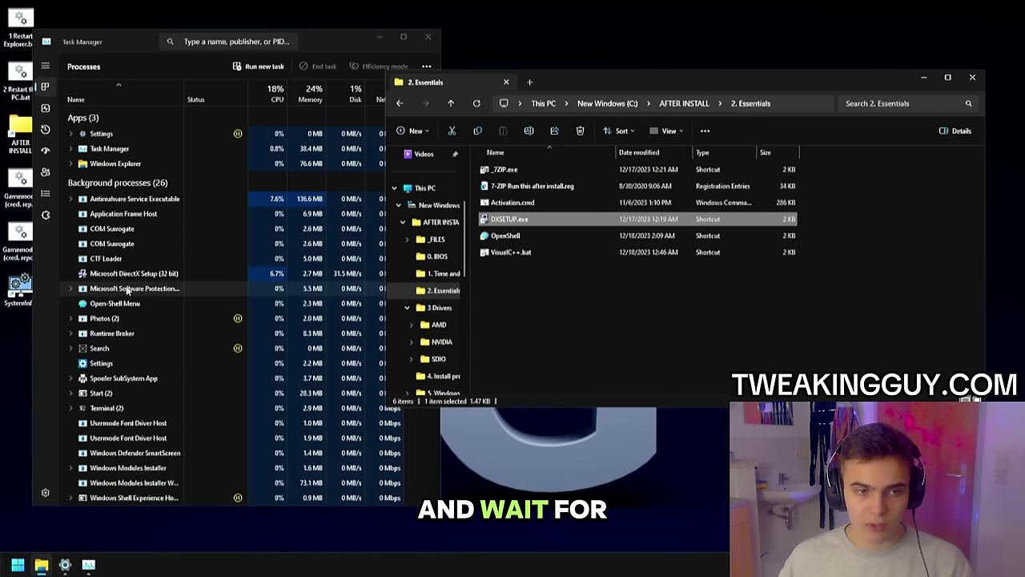
{"action": "left_click", "coordinate": [181, 278]}
Step: Install OpenShell, check its Start menu, and run the VisualC++ batch file
{"action": "left_click", "coordinate": [505, 235]}
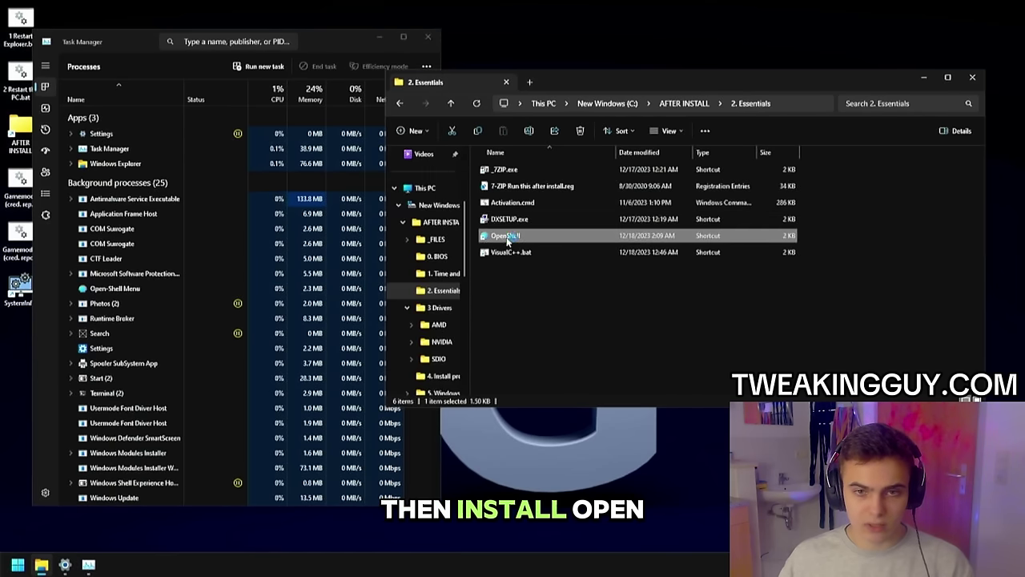
{"action": "left_click", "coordinate": [18, 563]}
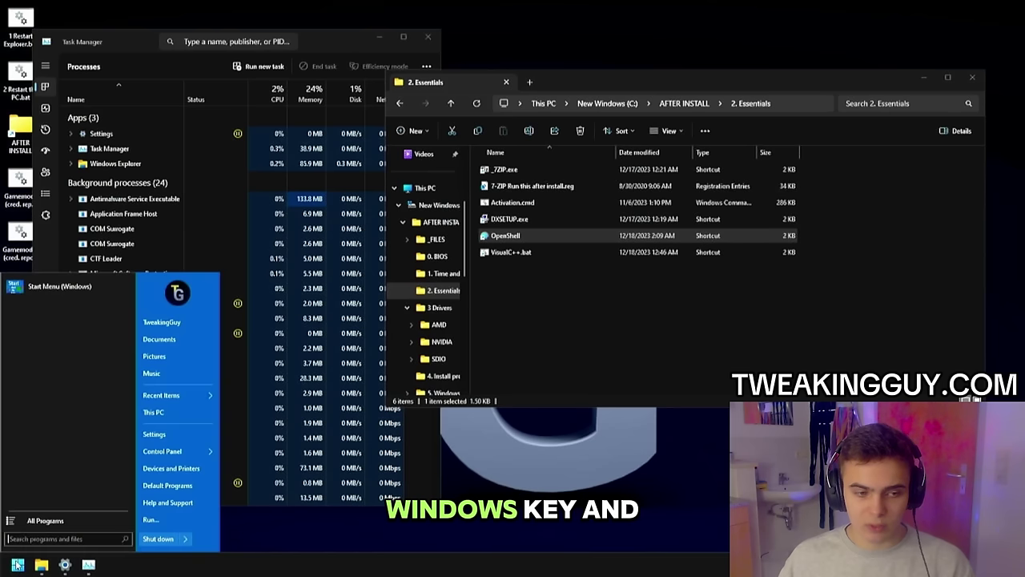
{"action": "left_click", "coordinate": [486, 322]}
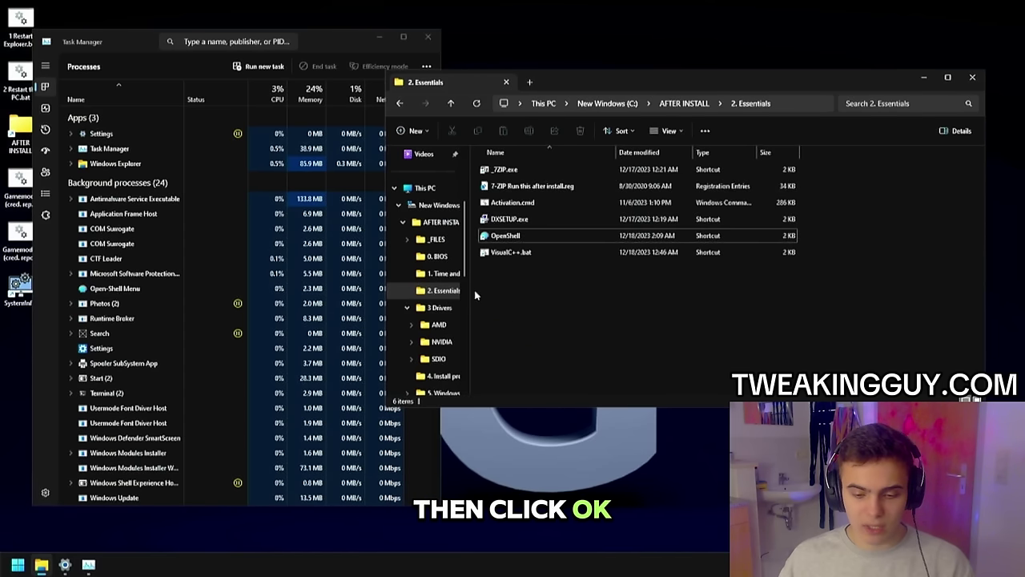
{"action": "double_click", "coordinate": [503, 253]}
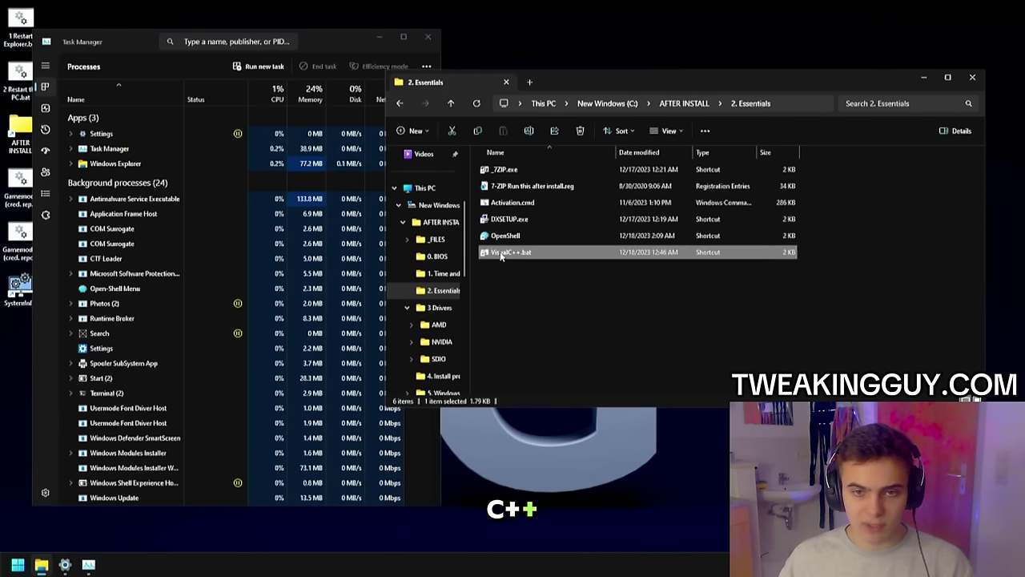
Step: Run SDI_x64_R2309.exe from the SDIO folder in 3 Drivers and download the driver indexes only
{"action": "left_click", "coordinate": [678, 103]}
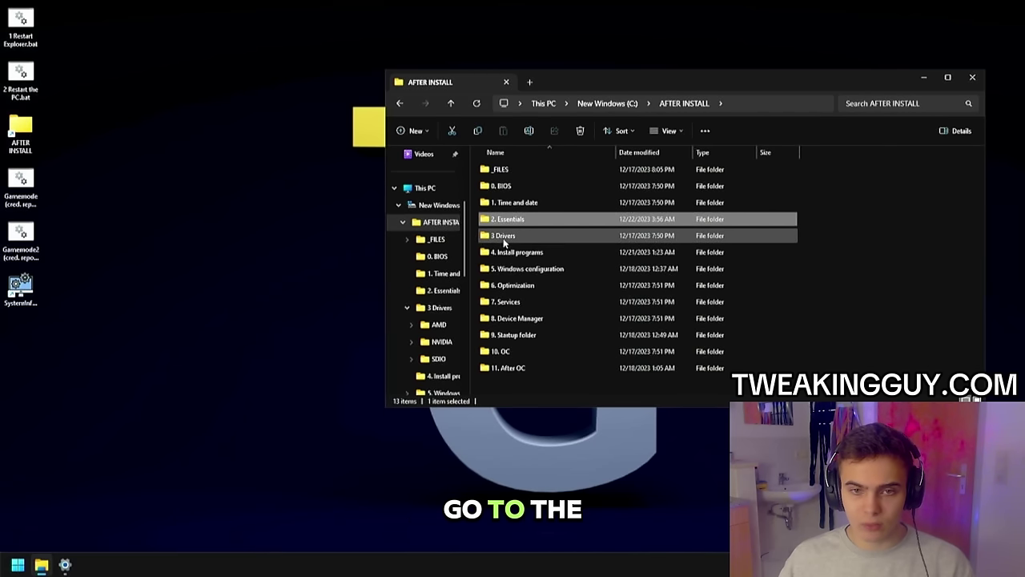
{"action": "double_click", "coordinate": [505, 237]}
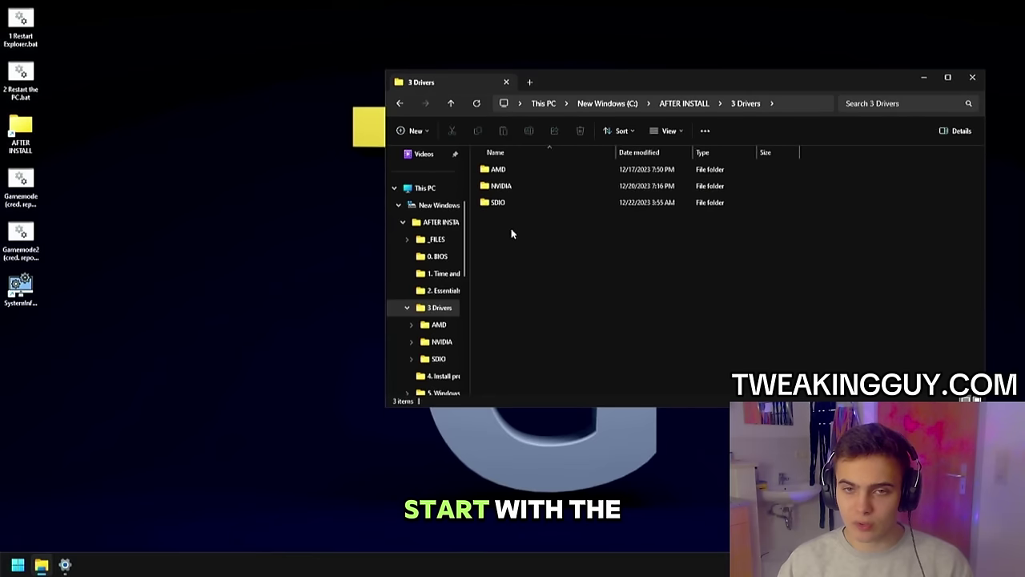
{"action": "left_click", "coordinate": [504, 206]}
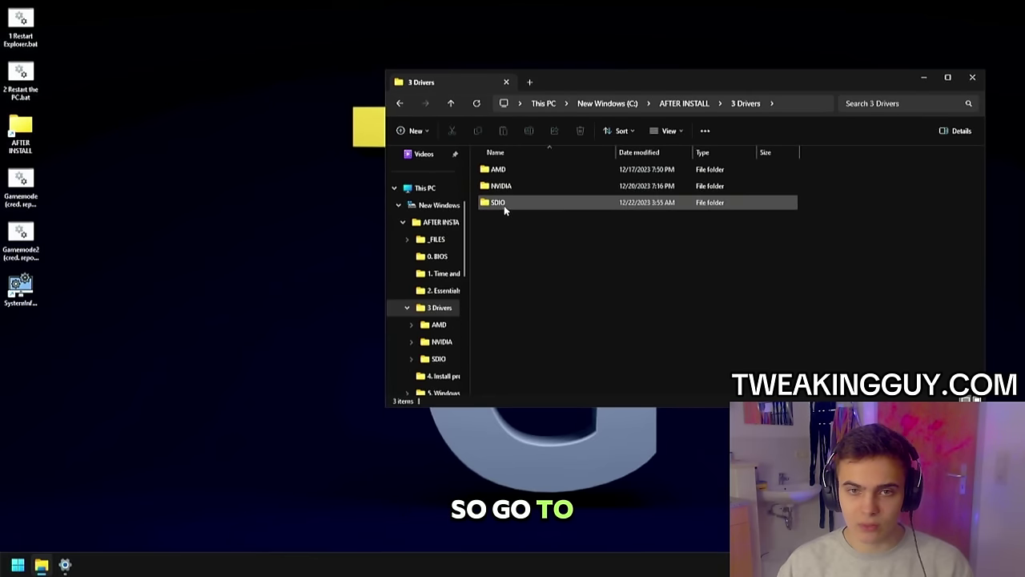
{"action": "double_click", "coordinate": [504, 205]}
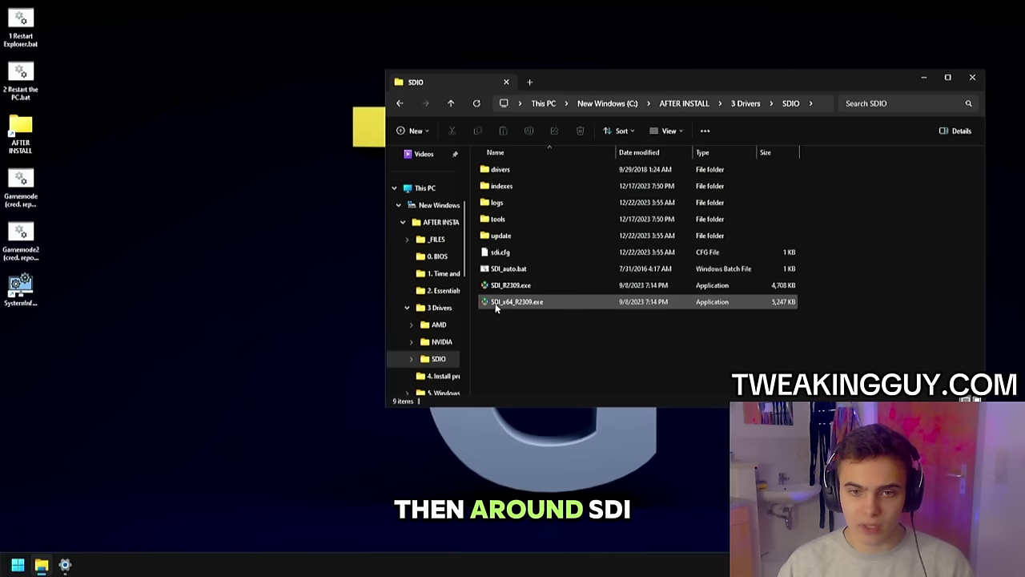
{"action": "double_click", "coordinate": [496, 304]}
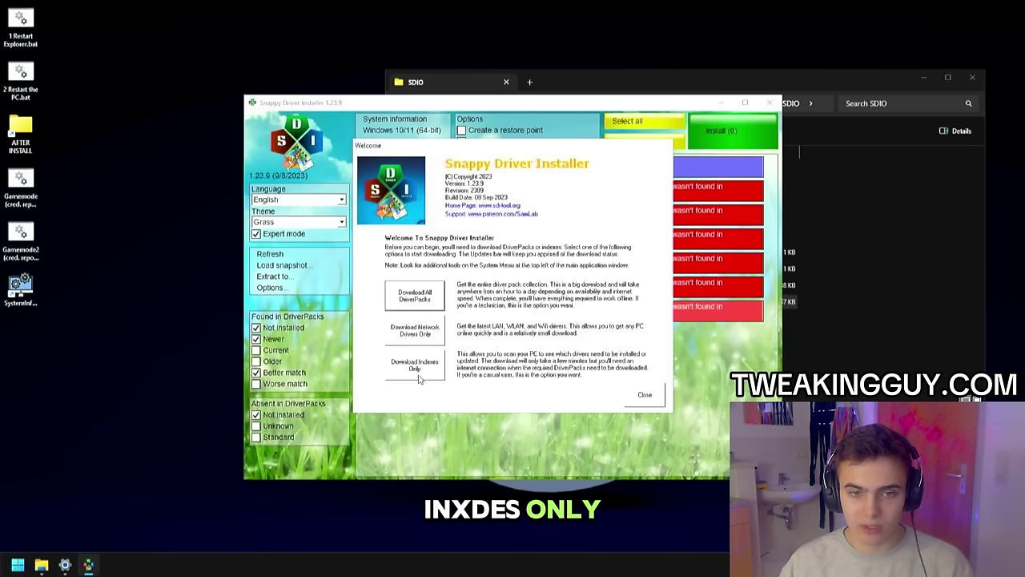
{"action": "left_click", "coordinate": [417, 375]}
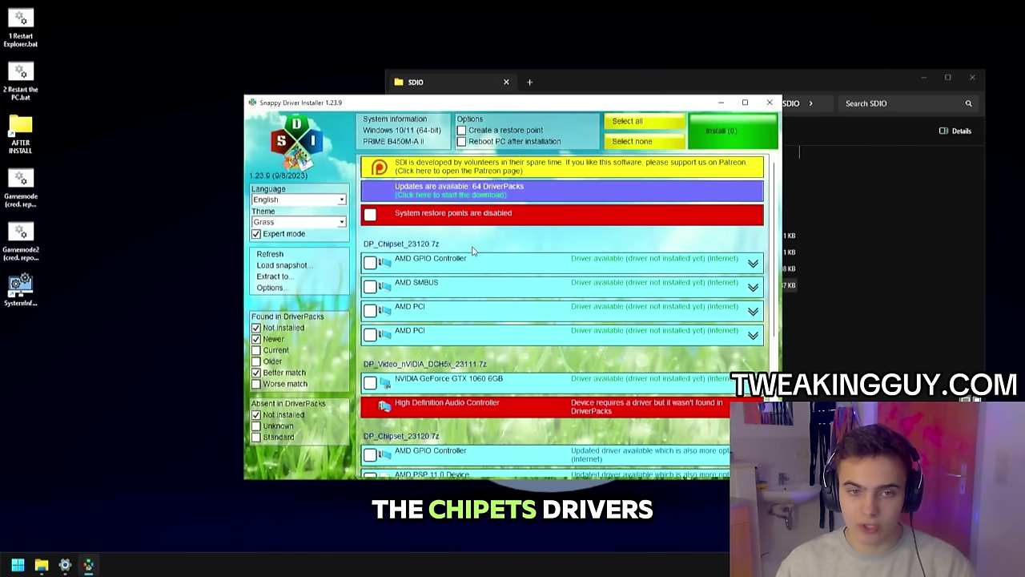
Step: Select the Realtek PCIe GbE, Micron NVMe storage controller and TP-Link Wireless USB Adapter drivers and install them
{"action": "scroll", "coordinate": [485, 253], "scroll_direction": "down", "scroll_amount": 3}
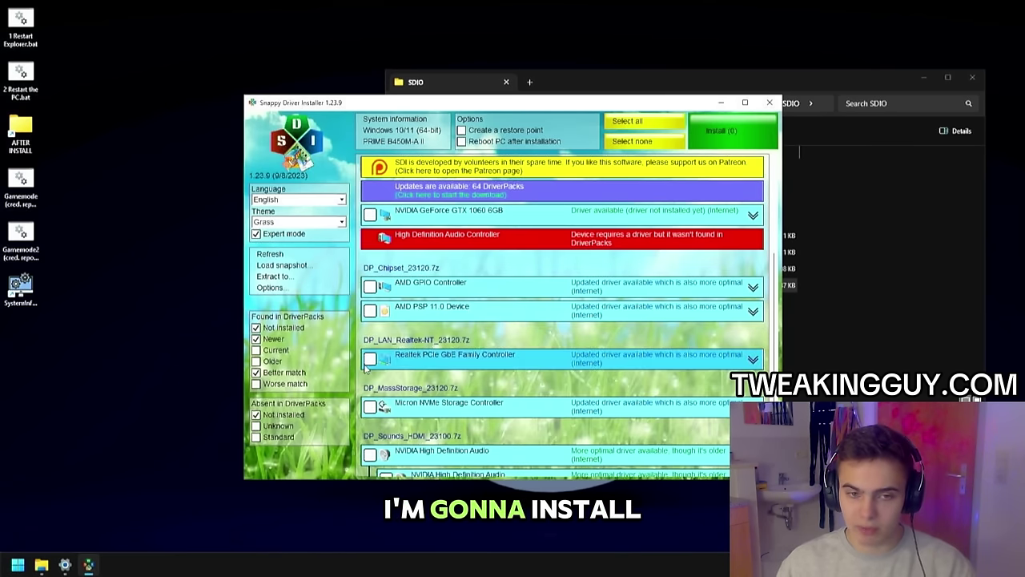
{"action": "left_click", "coordinate": [371, 360]}
{"action": "scroll", "coordinate": [370, 357], "scroll_direction": "down", "scroll_amount": 1}
{"action": "left_click", "coordinate": [370, 350]}
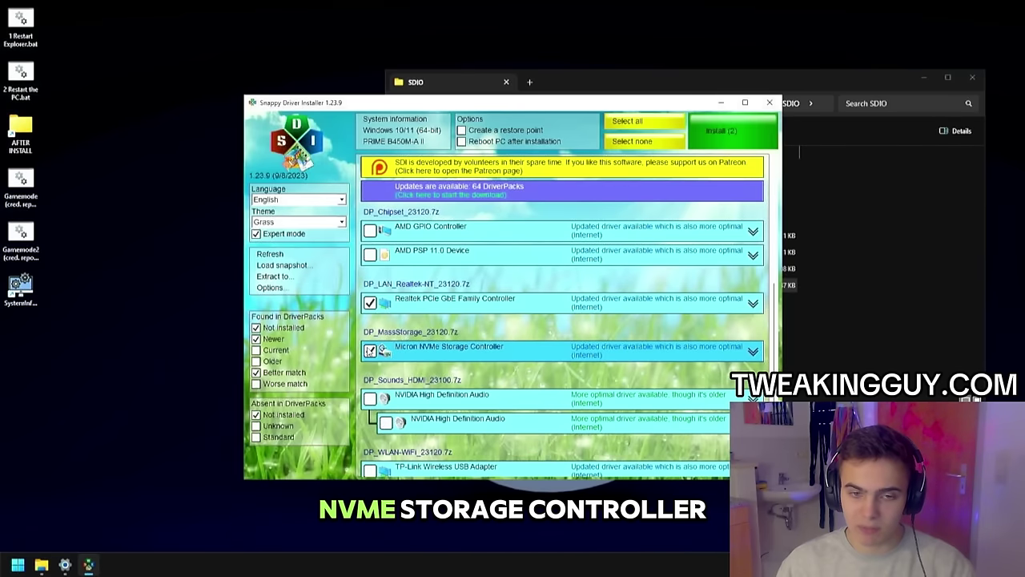
{"action": "scroll", "coordinate": [401, 317], "scroll_direction": "down", "scroll_amount": 1}
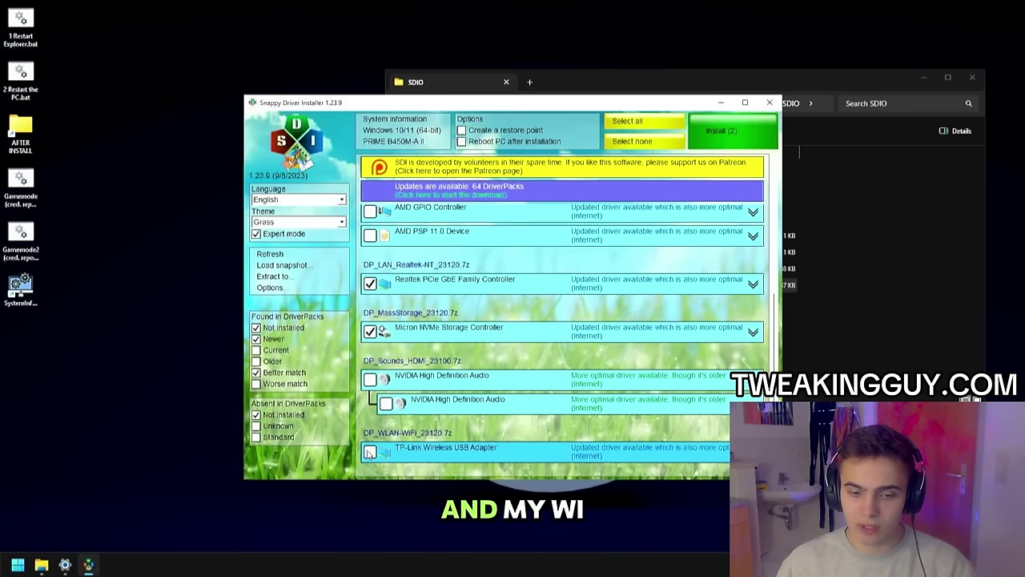
{"action": "left_click", "coordinate": [729, 130]}
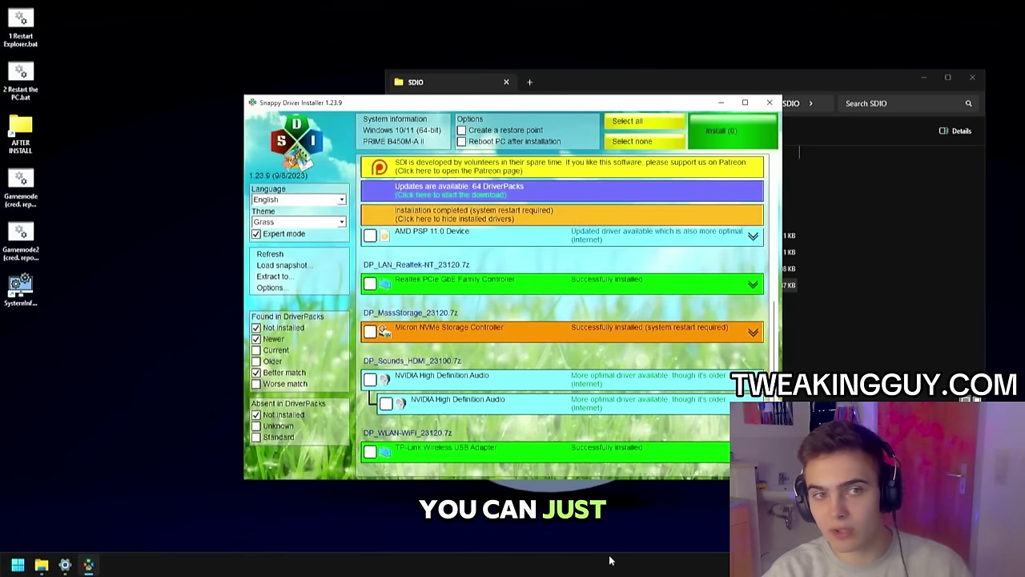
Step: Close Snappy Driver Installer and open the 3000 and below folder under NVIDIA in 3 Drivers
{"action": "left_click", "coordinate": [769, 102]}
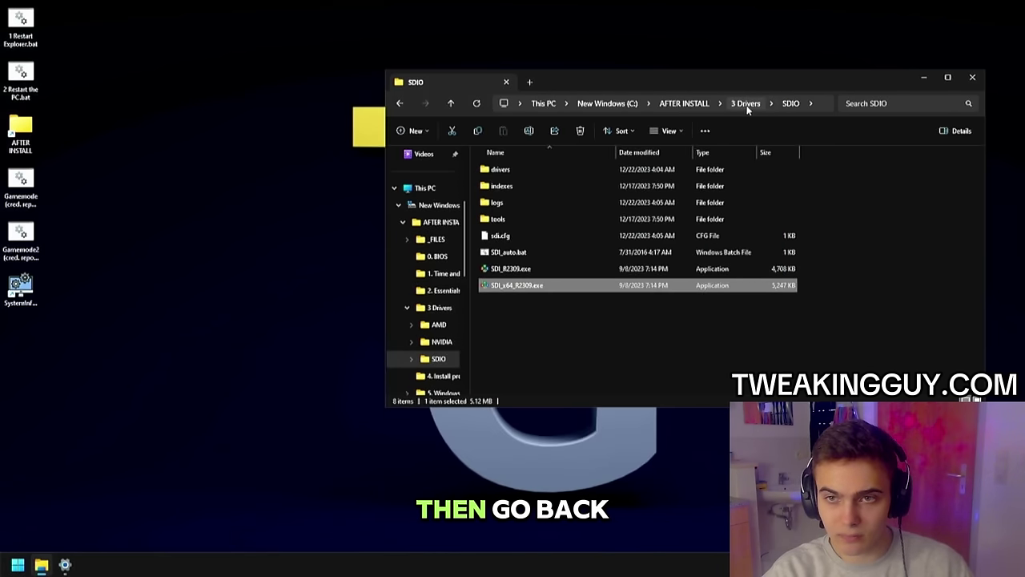
{"action": "left_click", "coordinate": [745, 103]}
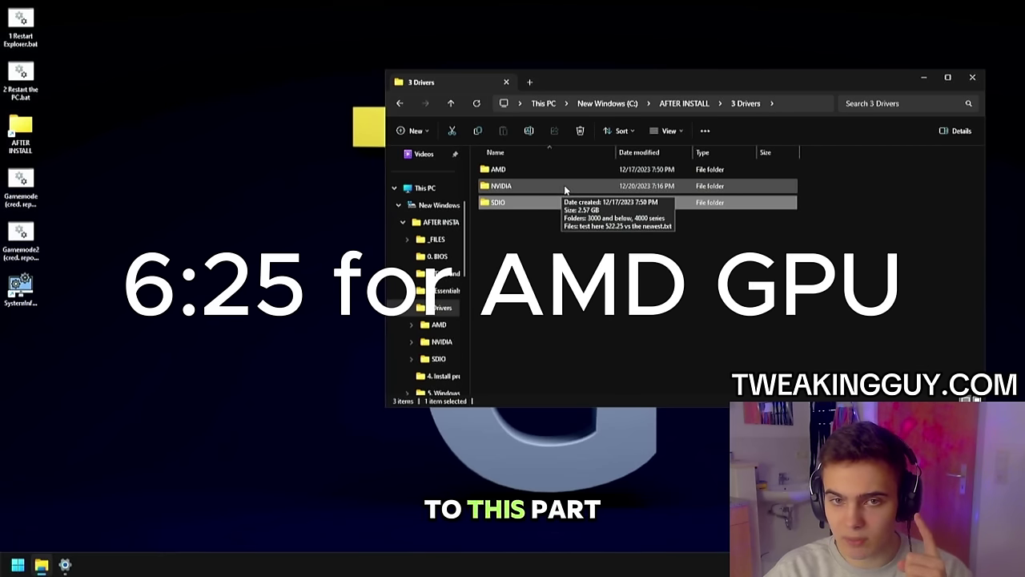
{"action": "left_click", "coordinate": [530, 187]}
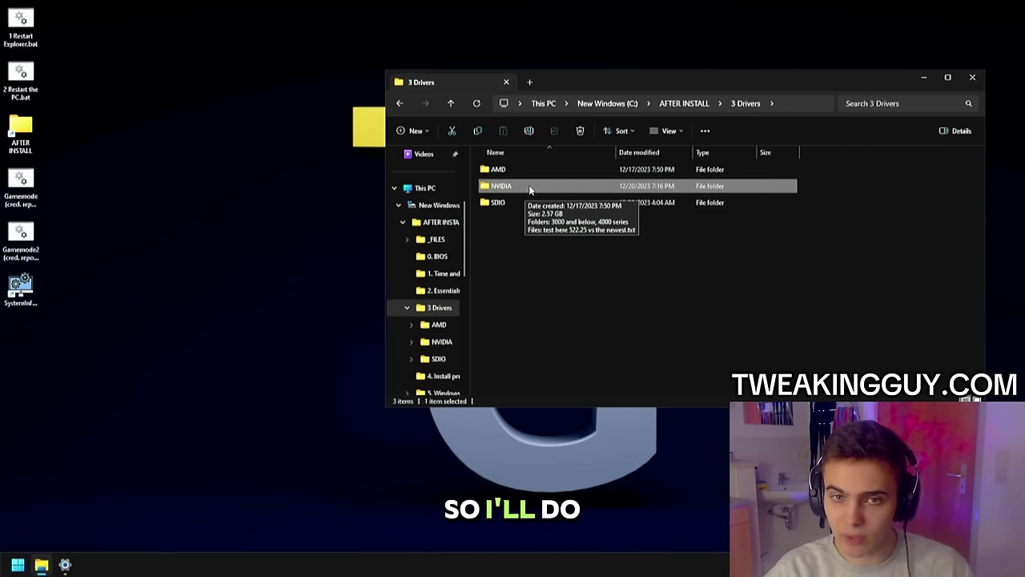
{"action": "double_click", "coordinate": [529, 187]}
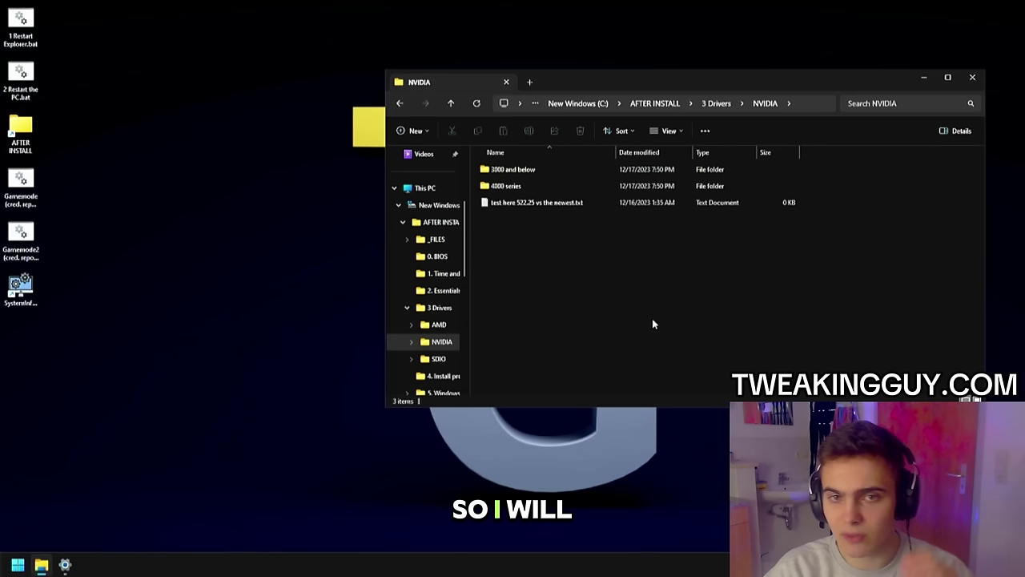
{"action": "double_click", "coordinate": [567, 170]}
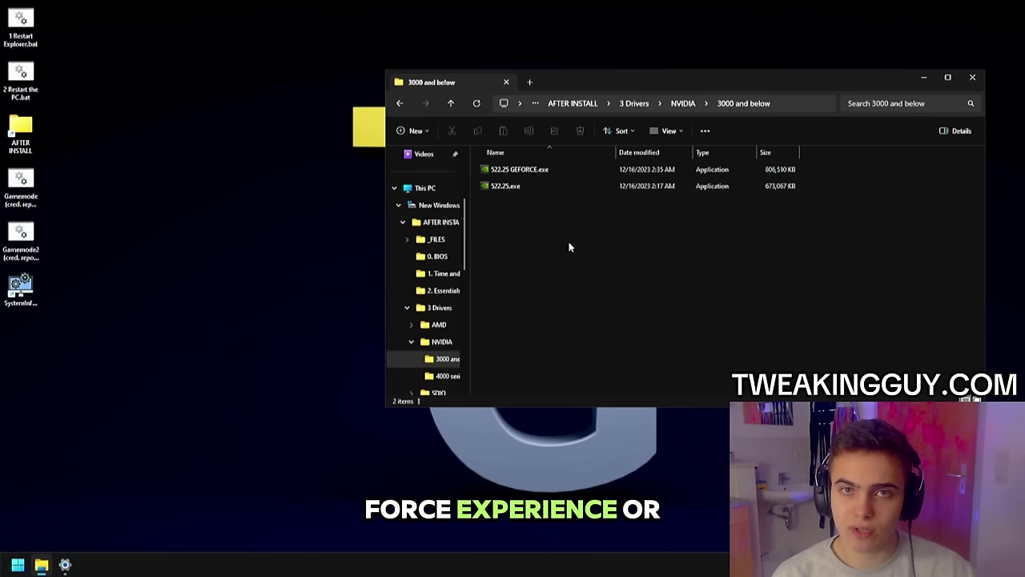
Step: Run 522.25.exe, accept the license agreement, install the NVIDIA graphics driver, and return to the AFTER INSTALL folder
{"action": "left_click", "coordinate": [529, 185]}
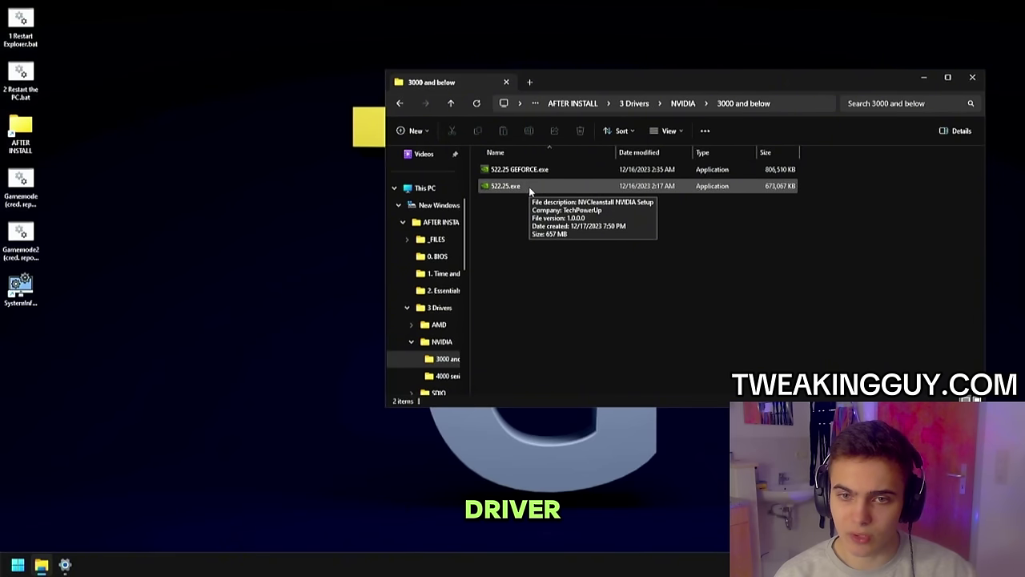
{"action": "double_click", "coordinate": [529, 186]}
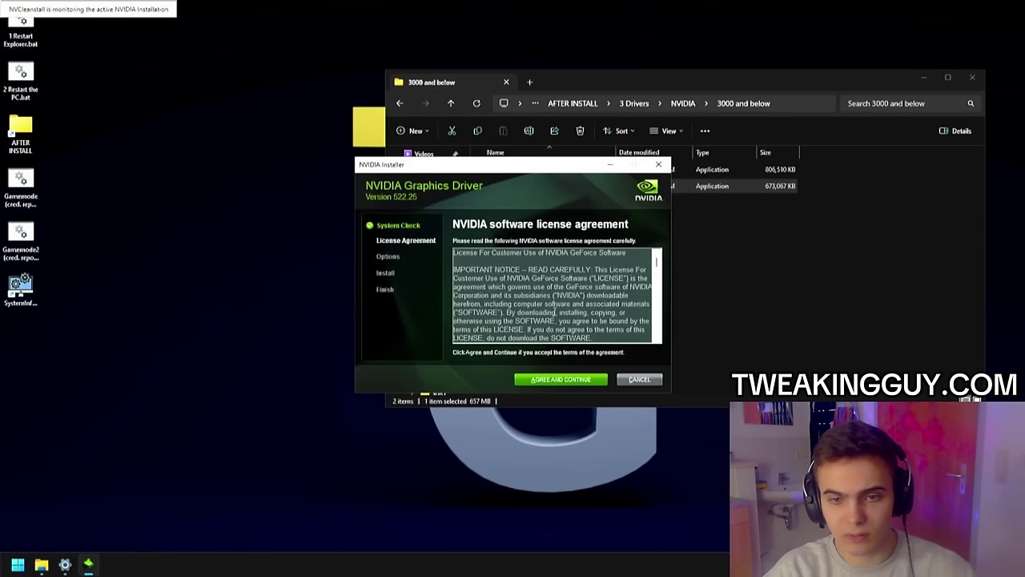
{"action": "left_click", "coordinate": [583, 380]}
{"action": "left_click", "coordinate": [584, 381]}
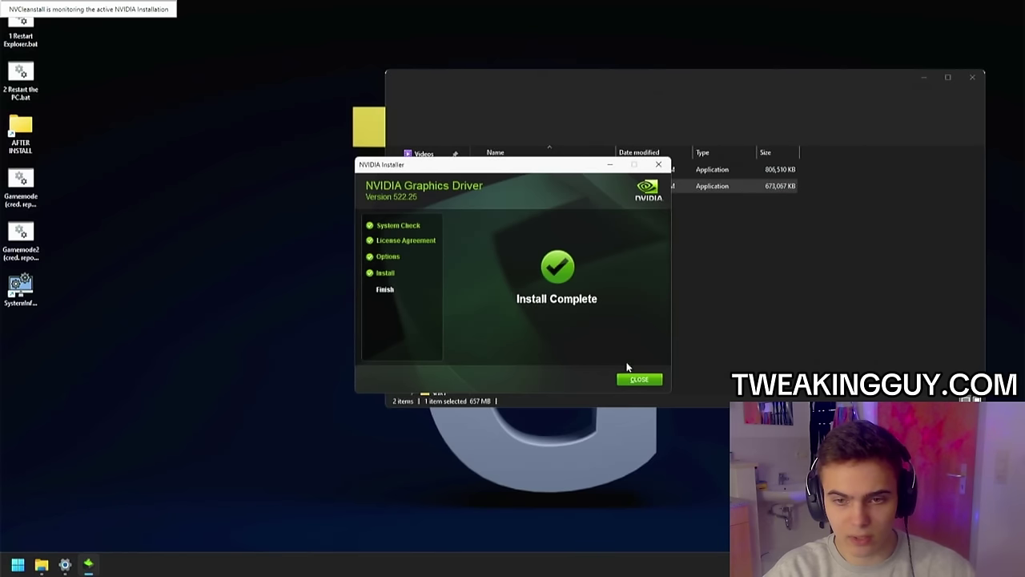
{"action": "left_click", "coordinate": [639, 379]}
{"action": "left_click", "coordinate": [568, 318]}
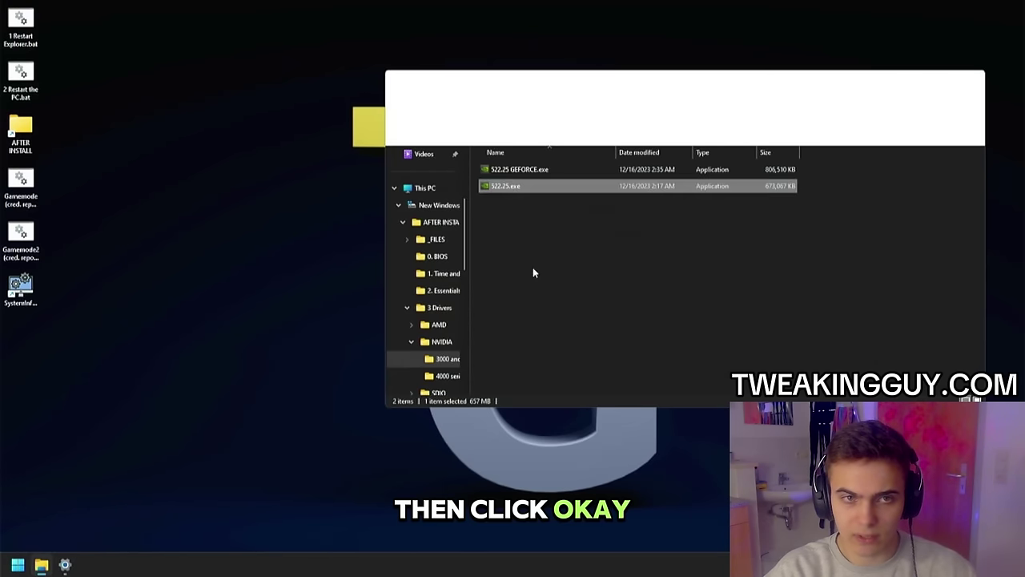
{"action": "left_click", "coordinate": [582, 105]}
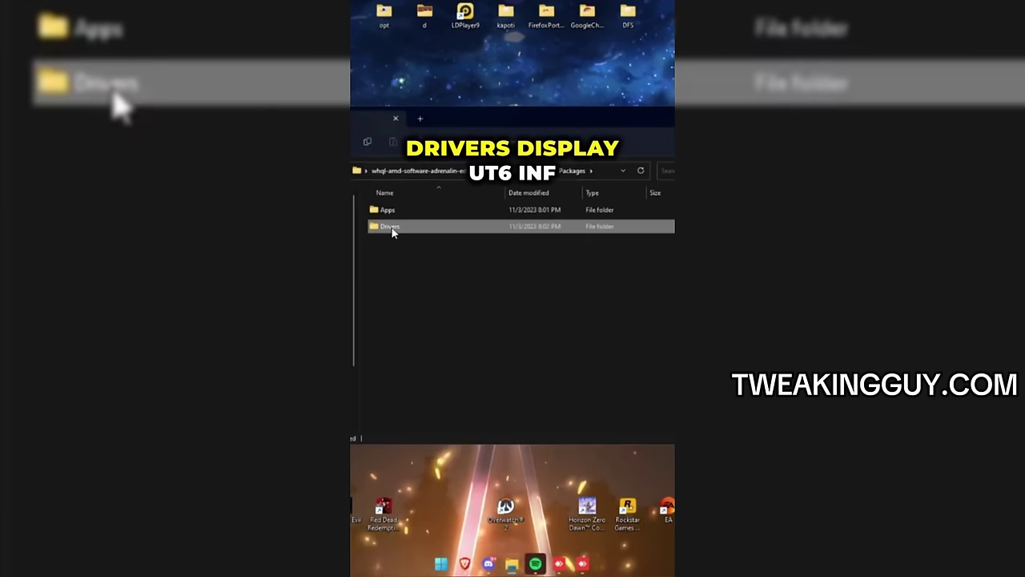
Step: Open the WT6A_INF folder under Packages, Drivers, Display in the extracted AMD Adrenalin software
{"action": "double_click", "coordinate": [393, 230]}
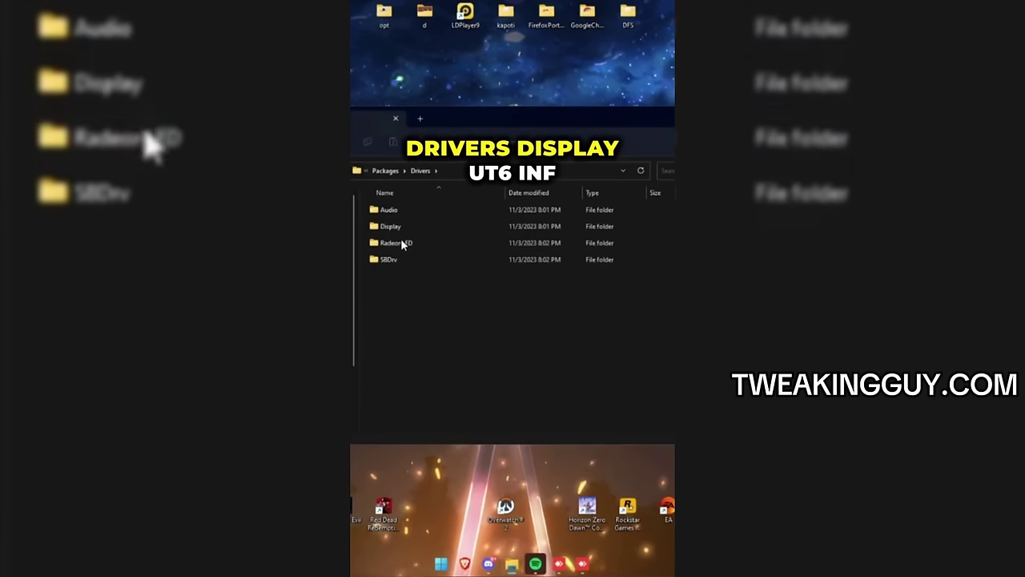
{"action": "double_click", "coordinate": [405, 226]}
{"action": "double_click", "coordinate": [400, 210]}
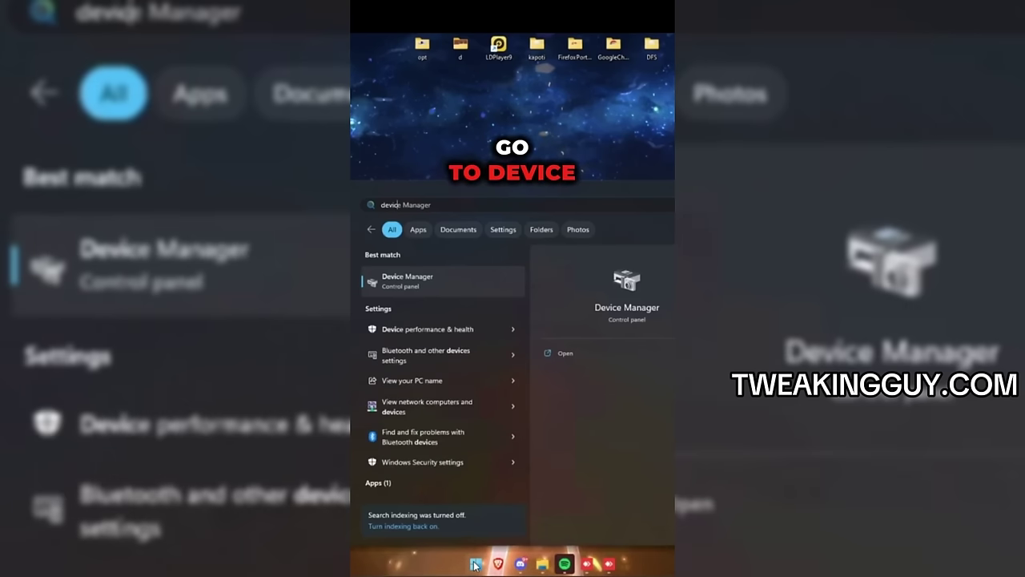
Step: Update the AMD Radeon display adapter's driver in Device Manager, using the WT6A_INF folder as the driver source
{"action": "type", "text": "e manager"}
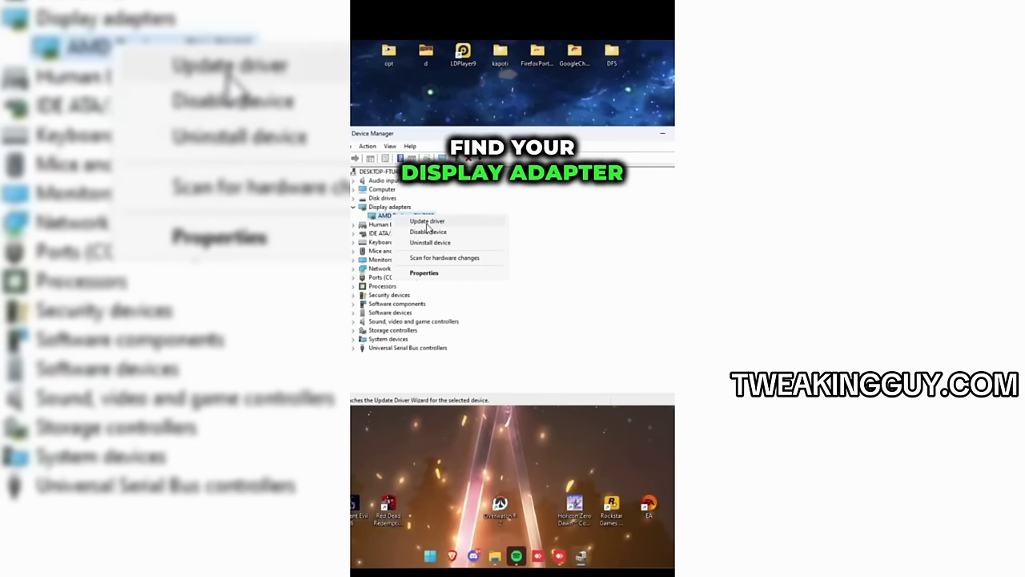
{"action": "left_click", "coordinate": [427, 221]}
{"action": "left_click", "coordinate": [424, 293]}
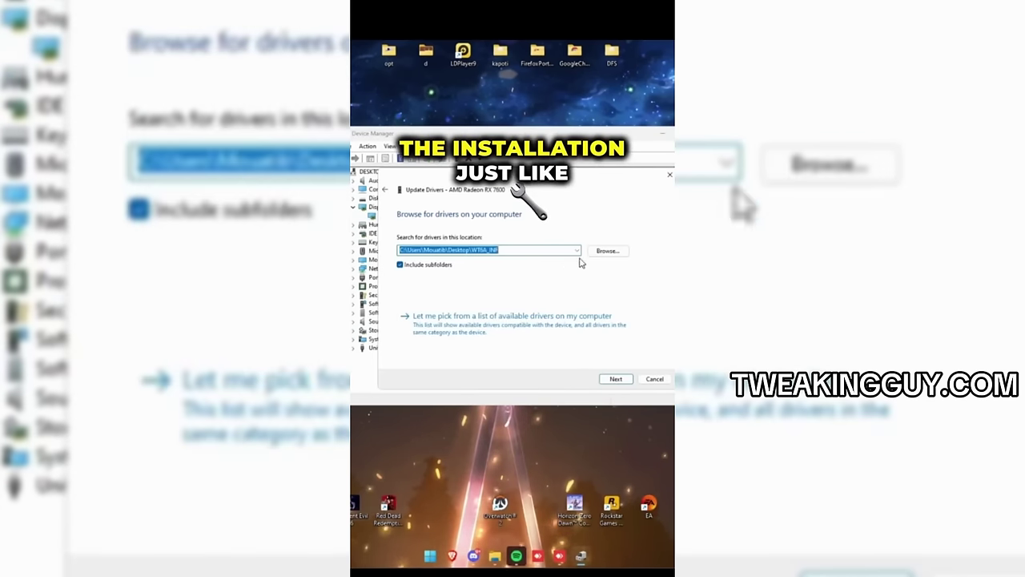
{"action": "left_click", "coordinate": [607, 251]}
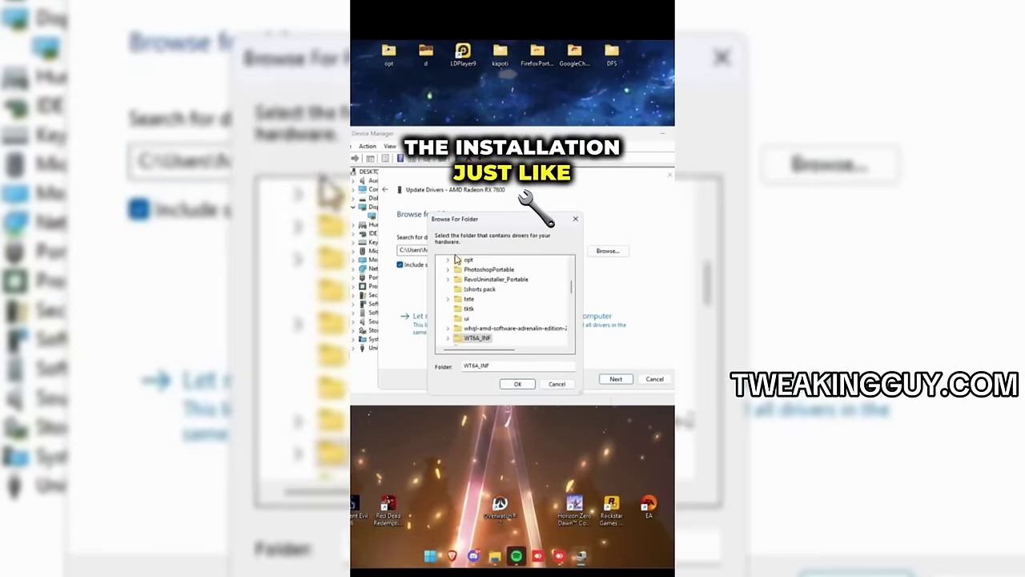
{"action": "left_click", "coordinate": [522, 387]}
{"action": "left_click", "coordinate": [613, 380]}
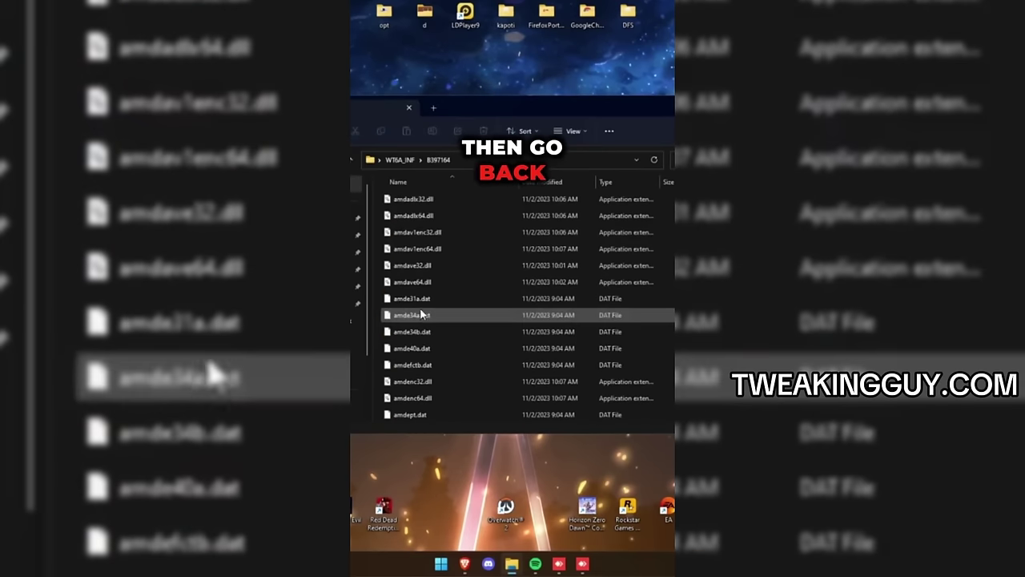
Step: Look through the AMD driver files in the B397164 folder inside WT6A_INF
{"action": "scroll", "coordinate": [431, 291], "scroll_direction": "down", "scroll_amount": 5}
{"action": "scroll", "coordinate": [425, 264], "scroll_direction": "up", "scroll_amount": 3}
{"action": "left_click", "coordinate": [415, 247]}
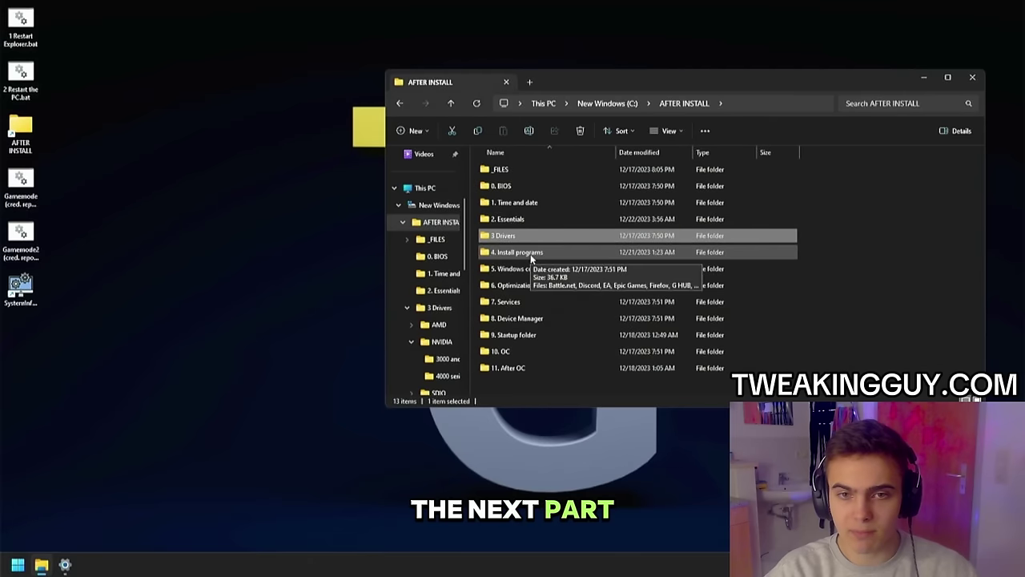
Step: Run the Discord, Epic Games, Spotify and VALORANT installers from the 4. Install programs folder
{"action": "double_click", "coordinate": [530, 251]}
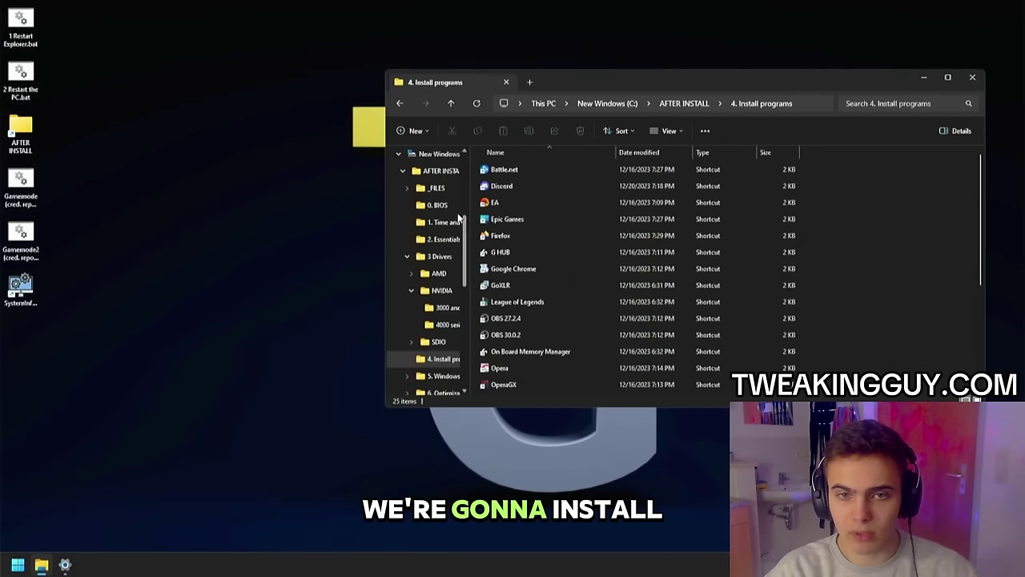
{"action": "double_click", "coordinate": [517, 186]}
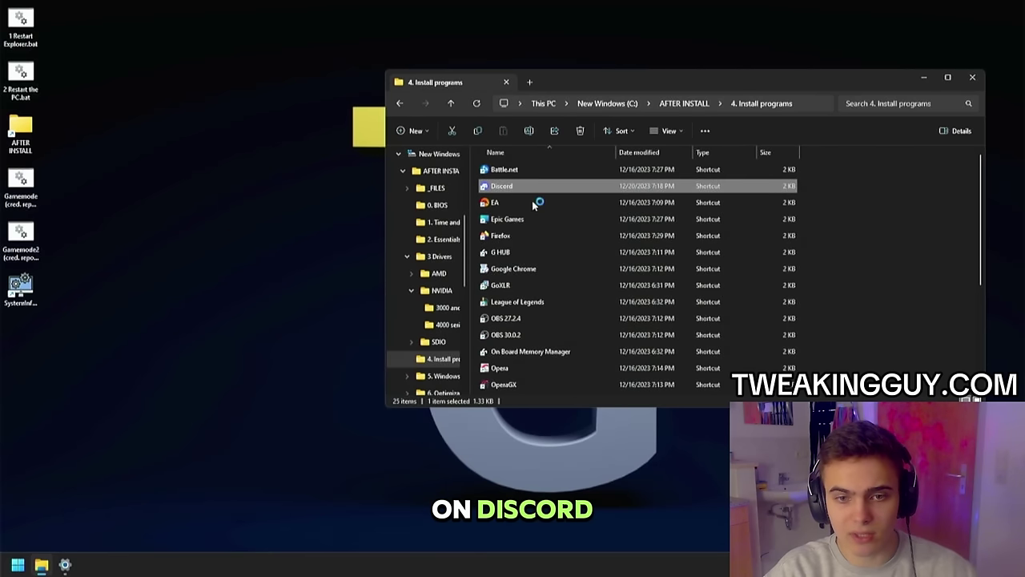
{"action": "left_click", "coordinate": [537, 218]}
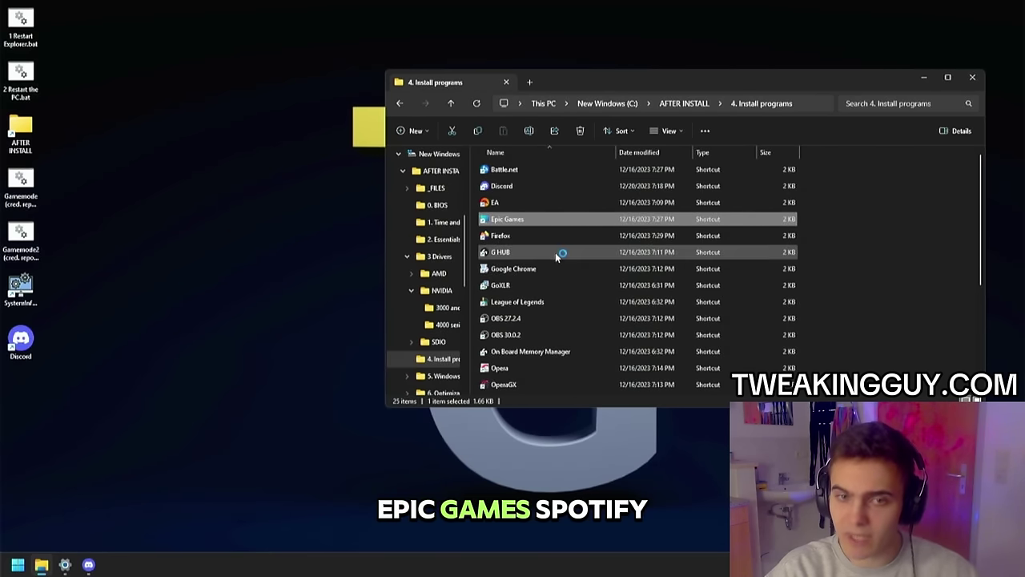
{"action": "scroll", "coordinate": [553, 257], "scroll_direction": "down", "scroll_amount": 4}
{"action": "double_click", "coordinate": [505, 272]}
{"action": "double_click", "coordinate": [504, 288]}
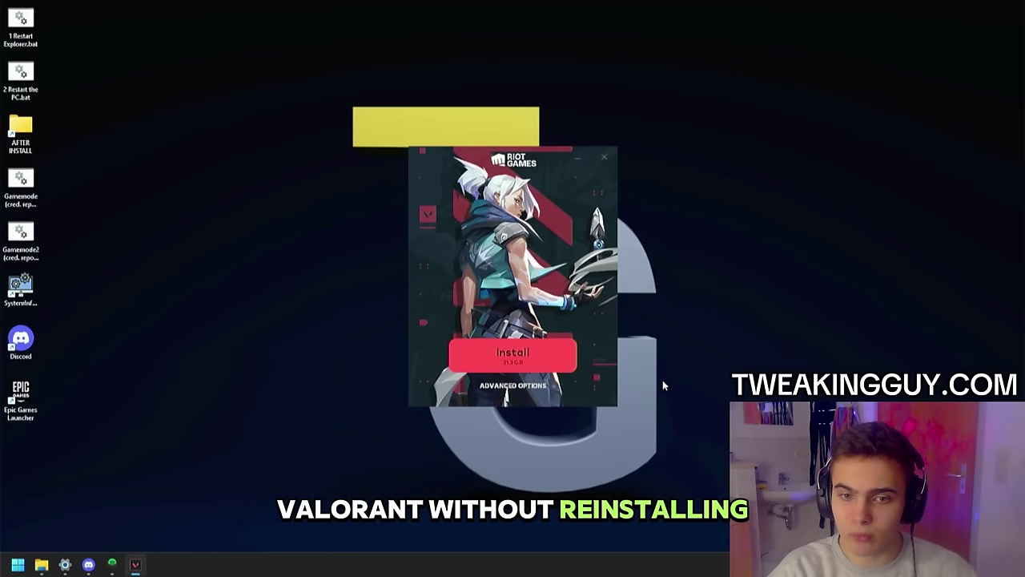
Step: Set VALORANT's install path to the Riot Games folder on Local Disk (D:), install it, and close the Riot client
{"action": "left_click", "coordinate": [507, 389]}
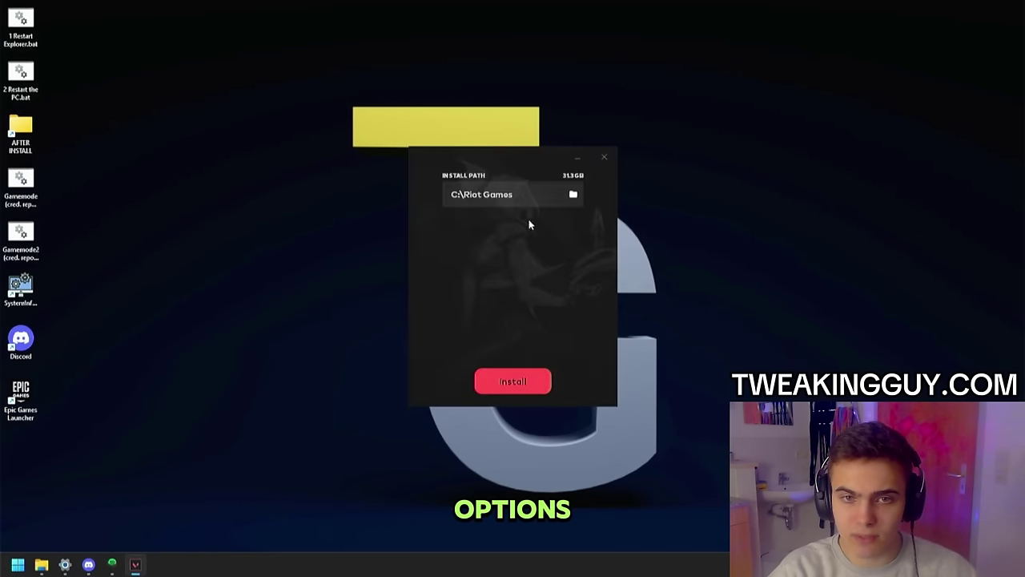
{"action": "left_click", "coordinate": [573, 196]}
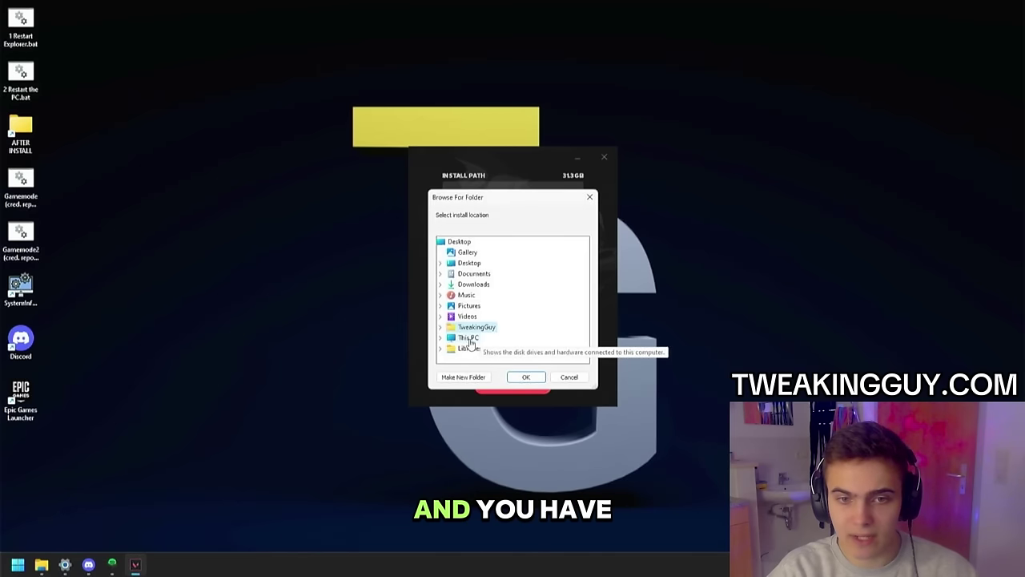
{"action": "double_click", "coordinate": [469, 342]}
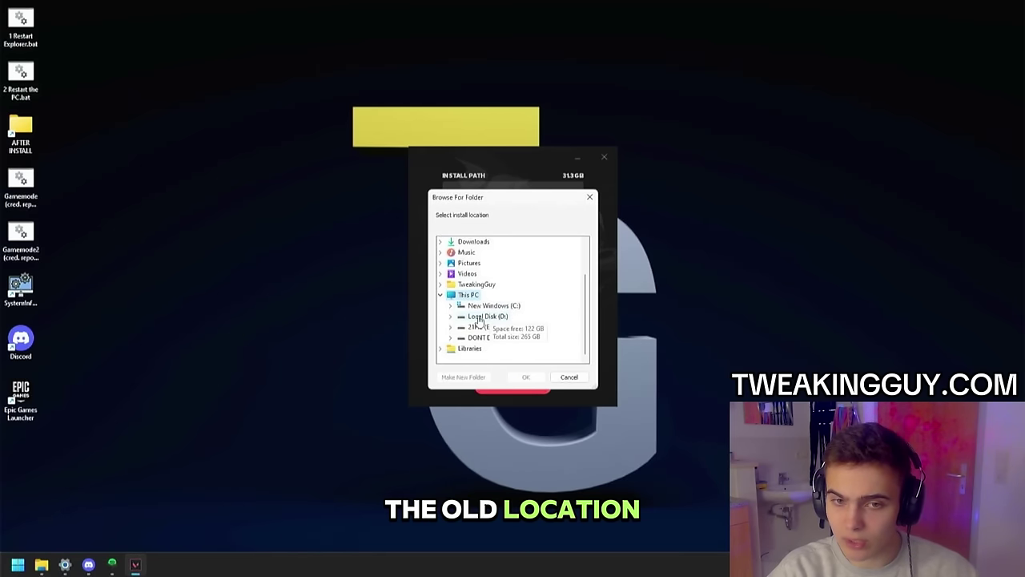
{"action": "left_click", "coordinate": [471, 327]}
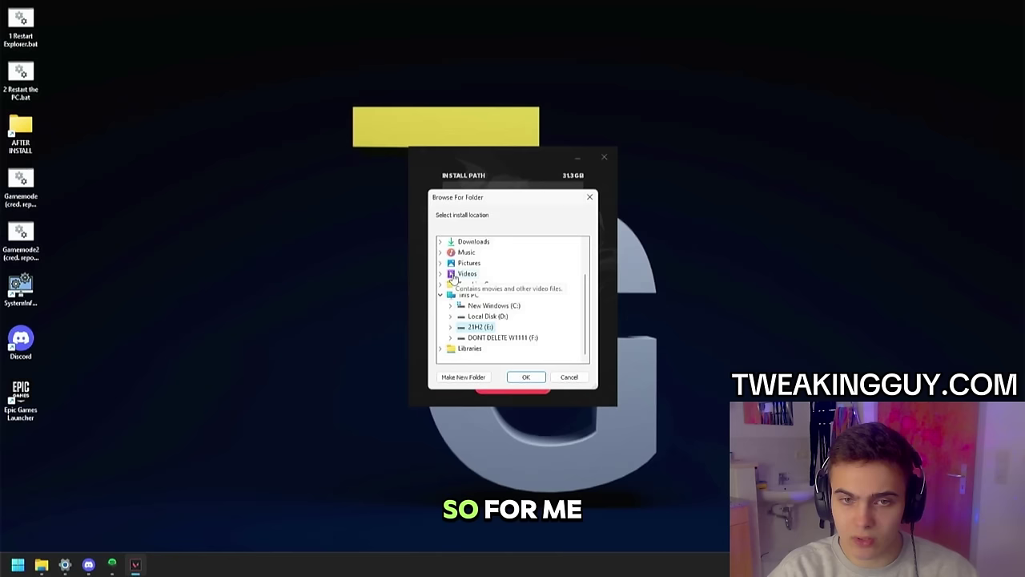
{"action": "left_click", "coordinate": [450, 318]}
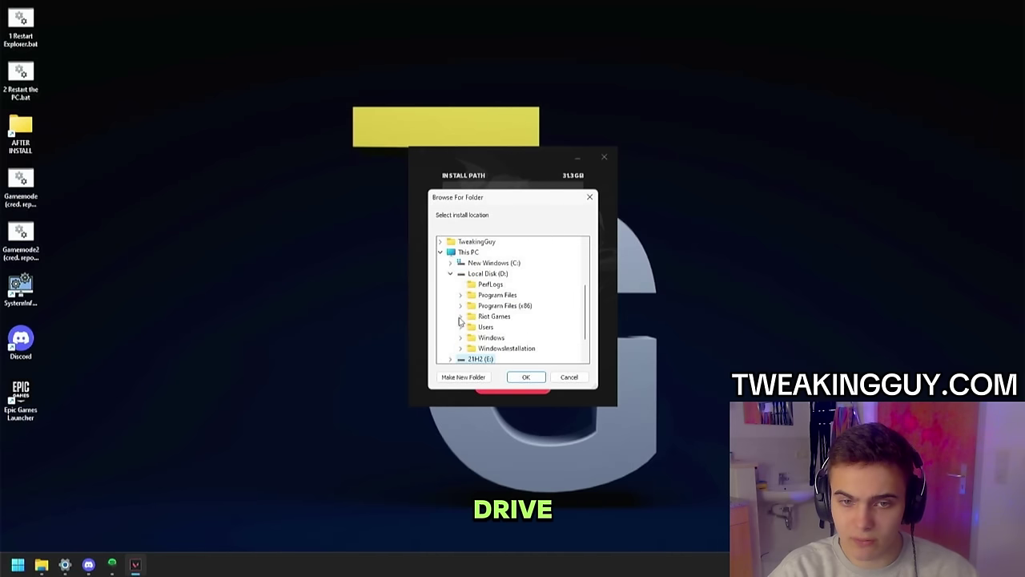
{"action": "double_click", "coordinate": [492, 318]}
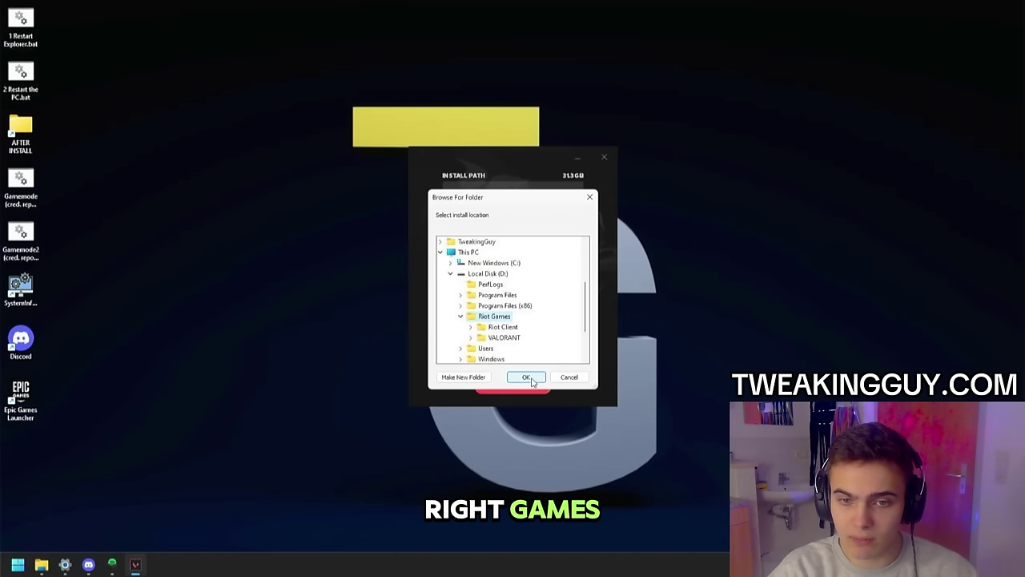
{"action": "left_click", "coordinate": [532, 381]}
{"action": "left_click", "coordinate": [520, 384]}
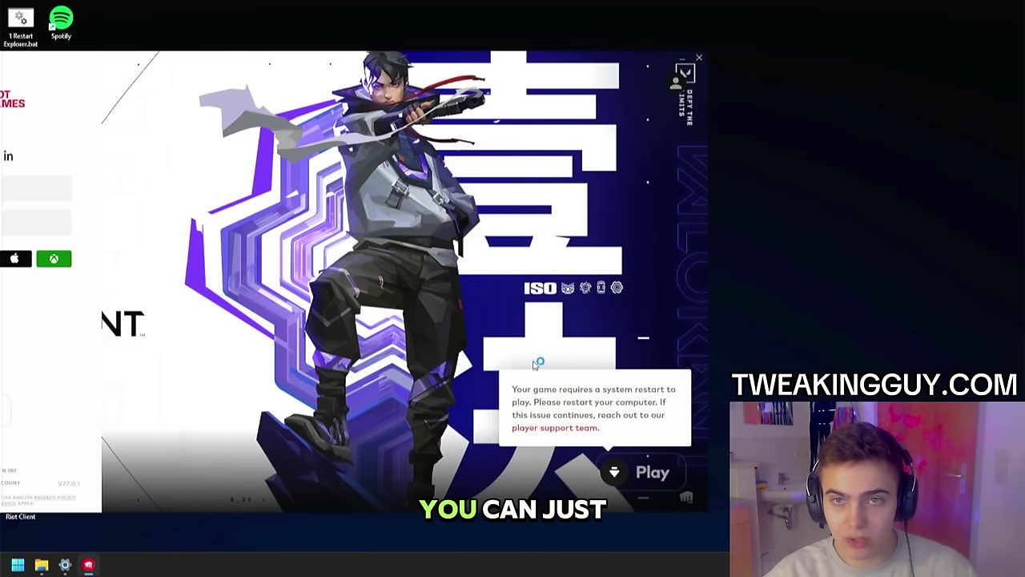
{"action": "left_click", "coordinate": [698, 59]}
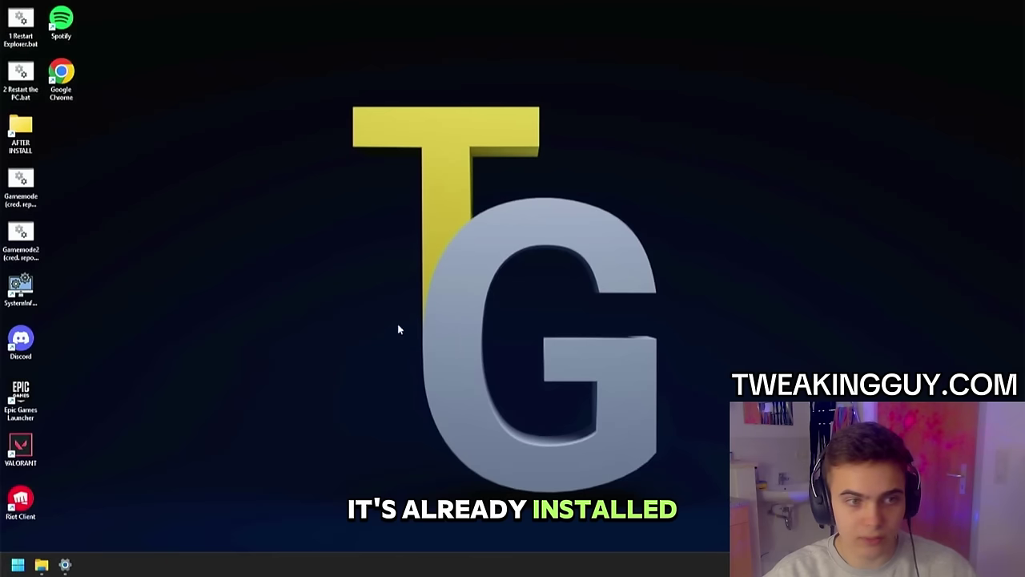
Step: Open the library in the Epic Games Launcher, and in File Explorer browse to Program Files\Epic Games on the 21H2 (E:) drive
{"action": "double_click", "coordinate": [14, 400]}
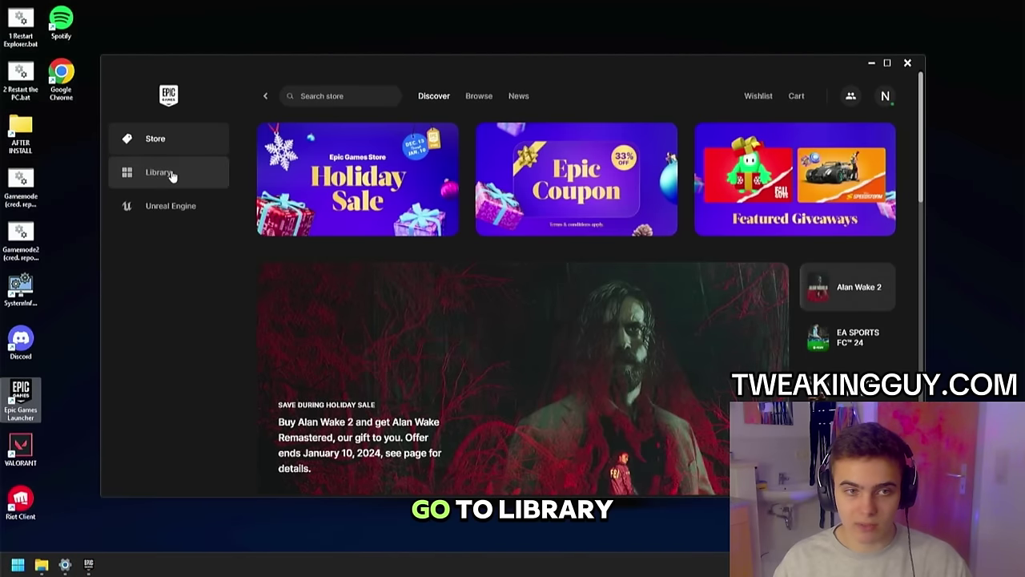
{"action": "left_click", "coordinate": [170, 175]}
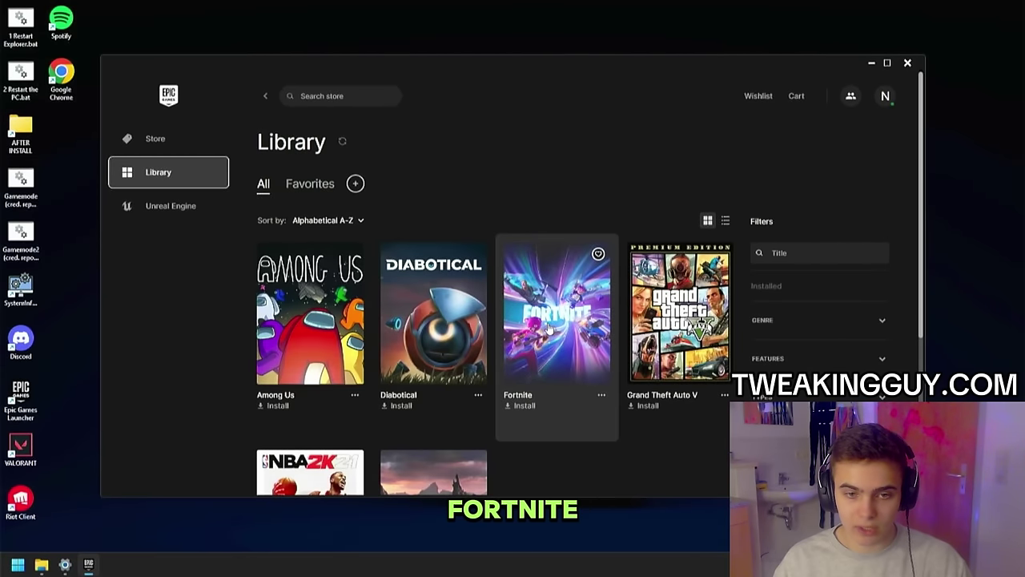
{"action": "left_click", "coordinate": [42, 564]}
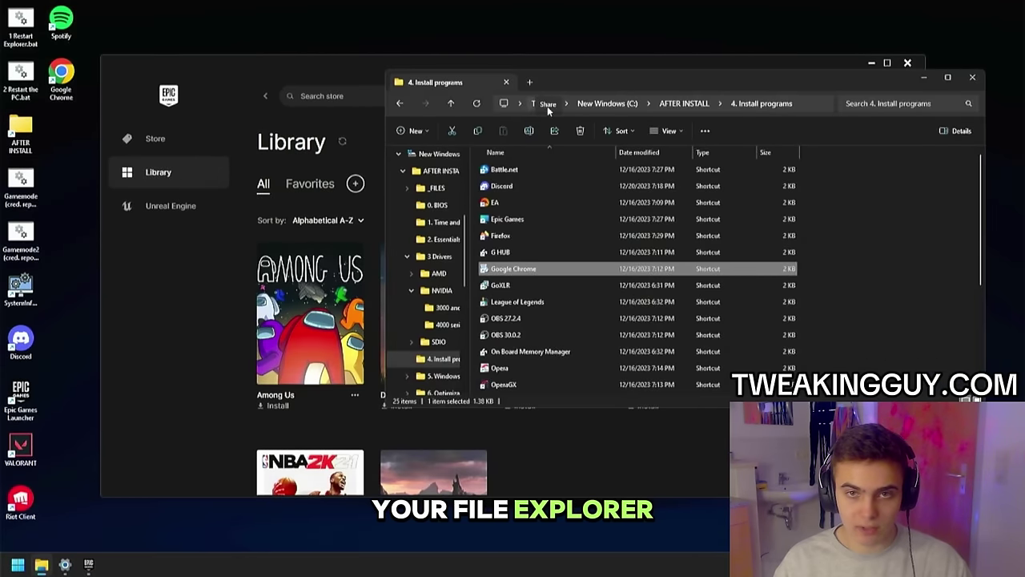
{"action": "left_click", "coordinate": [536, 102]}
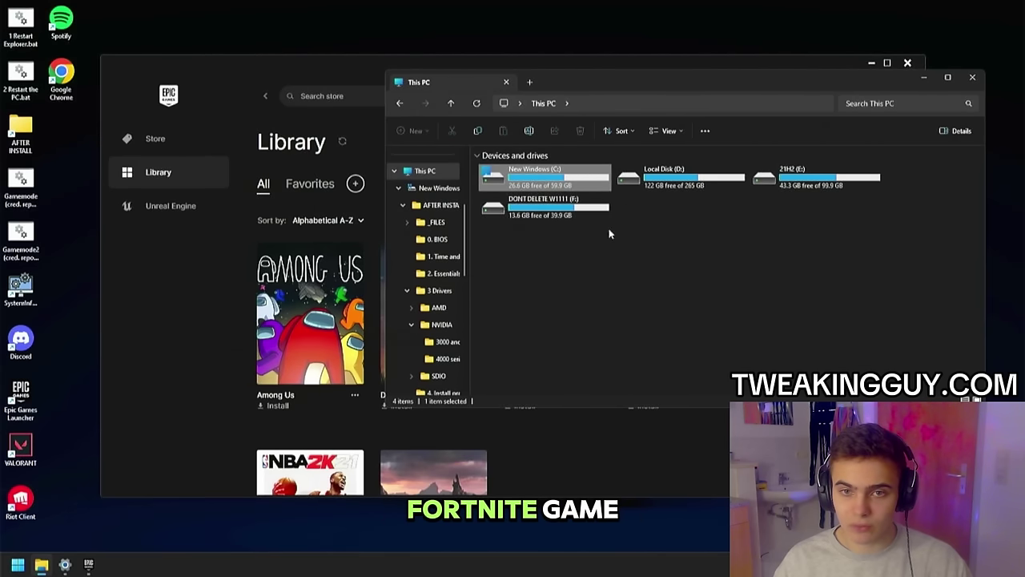
{"action": "left_click", "coordinate": [673, 247]}
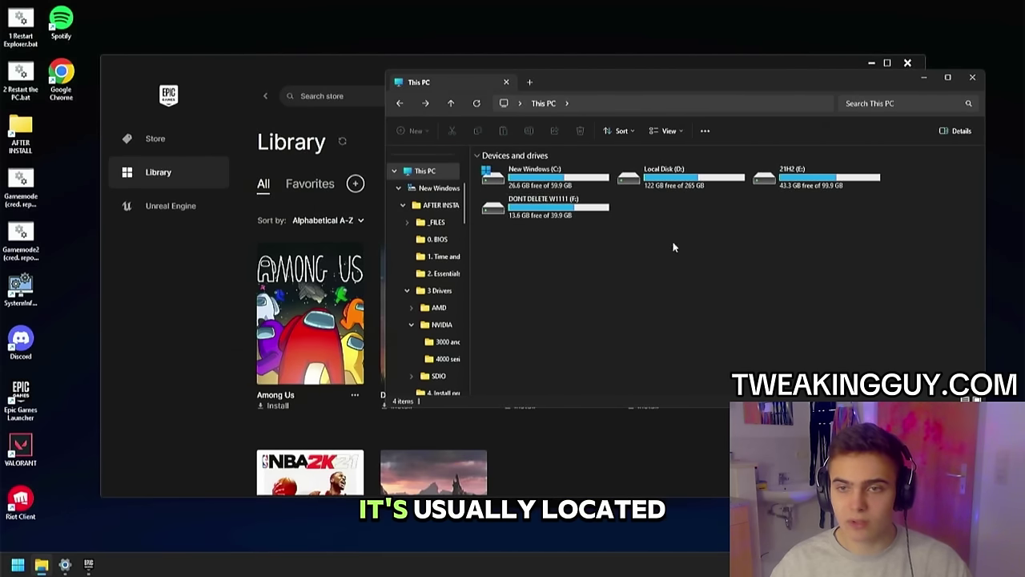
{"action": "double_click", "coordinate": [793, 177]}
{"action": "double_click", "coordinate": [517, 220]}
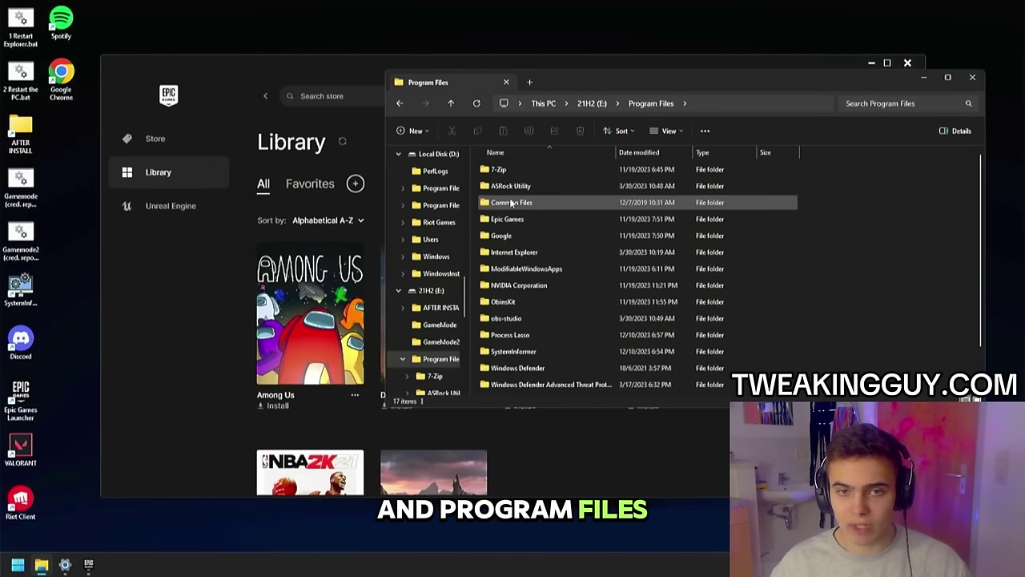
{"action": "double_click", "coordinate": [508, 217]}
{"action": "left_click", "coordinate": [503, 169]}
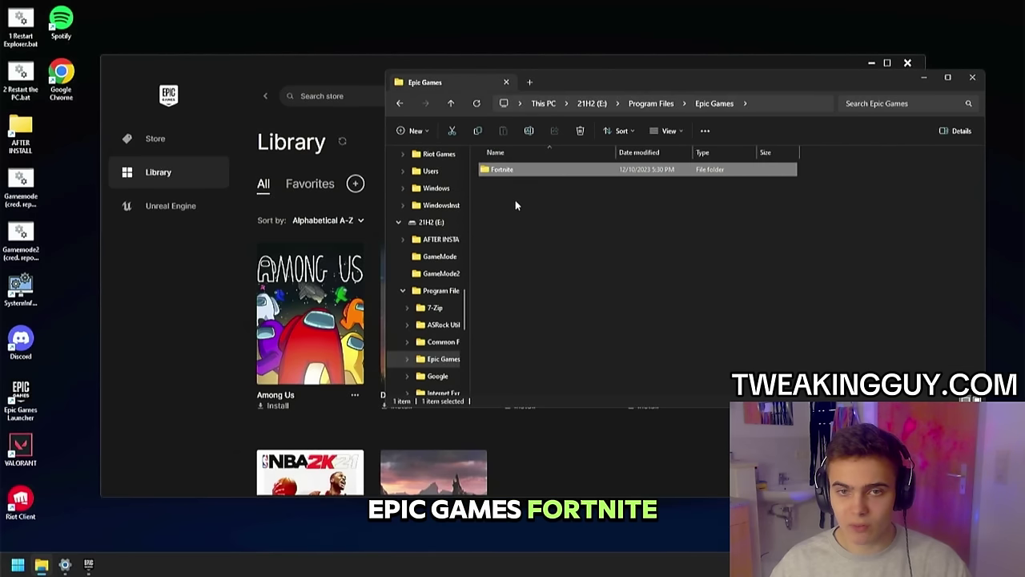
Step: Rename the existing Fortnite folder on the E: drive to Fortnite1
{"action": "right_click", "coordinate": [513, 173]}
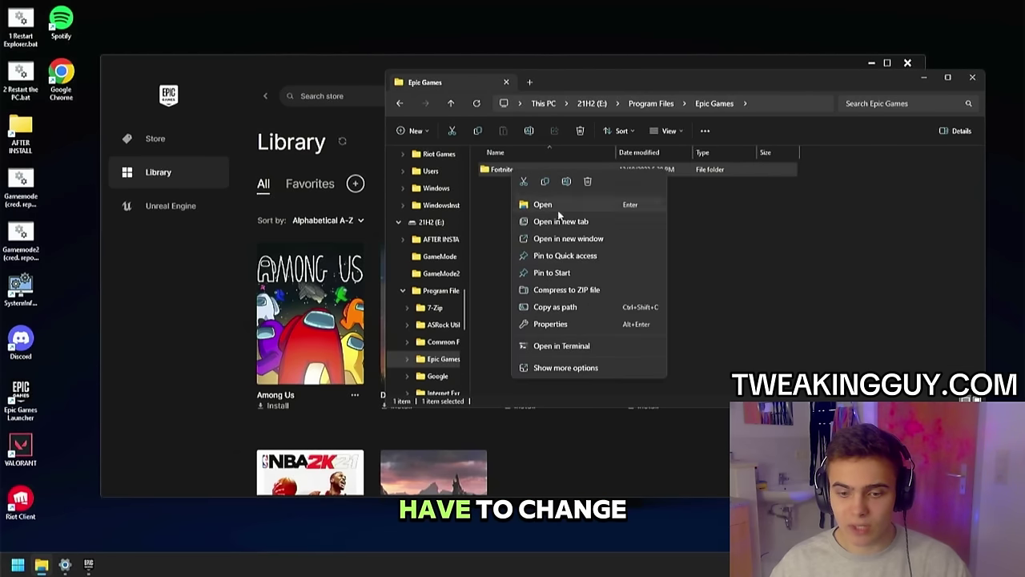
{"action": "left_click", "coordinate": [560, 371]}
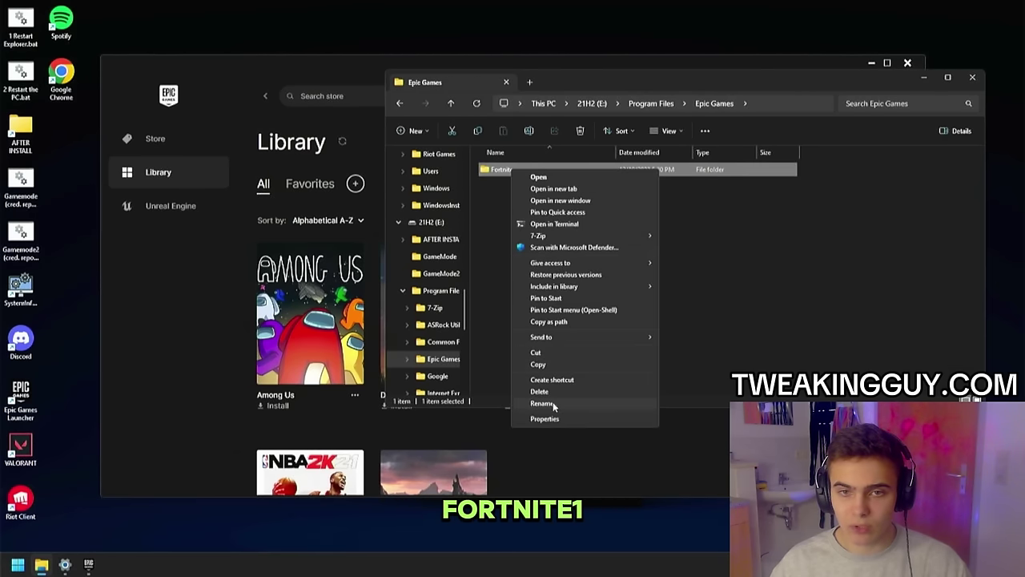
{"action": "left_click", "coordinate": [552, 402]}
{"action": "left_click", "coordinate": [553, 413]}
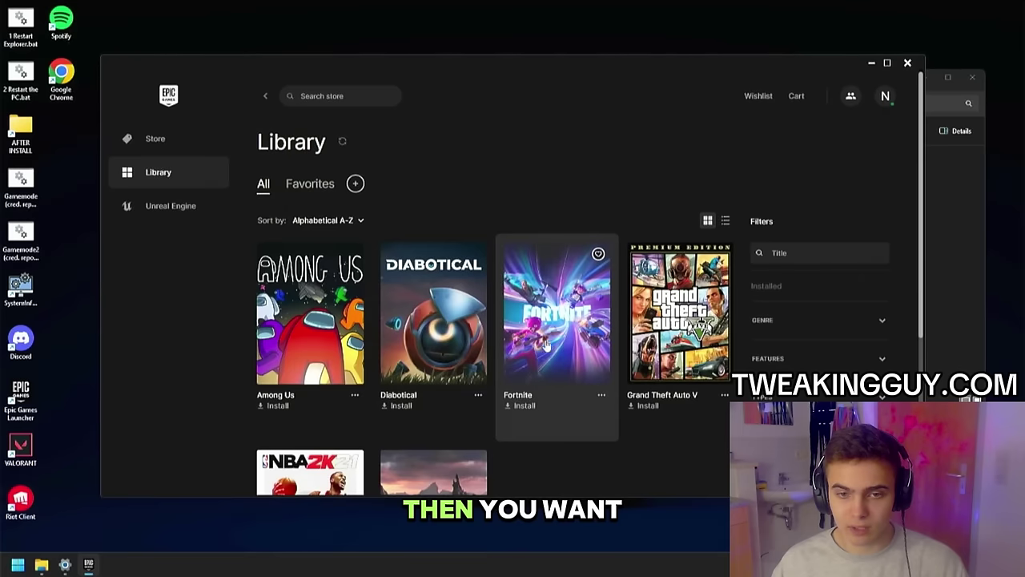
Step: For Fortnite's installation, turn off Auto-Update, deselect Save the World, High Resolution Textures and DirectX 12 Shaders, and select Pre-download Streamed Assets
{"action": "left_click", "coordinate": [525, 405]}
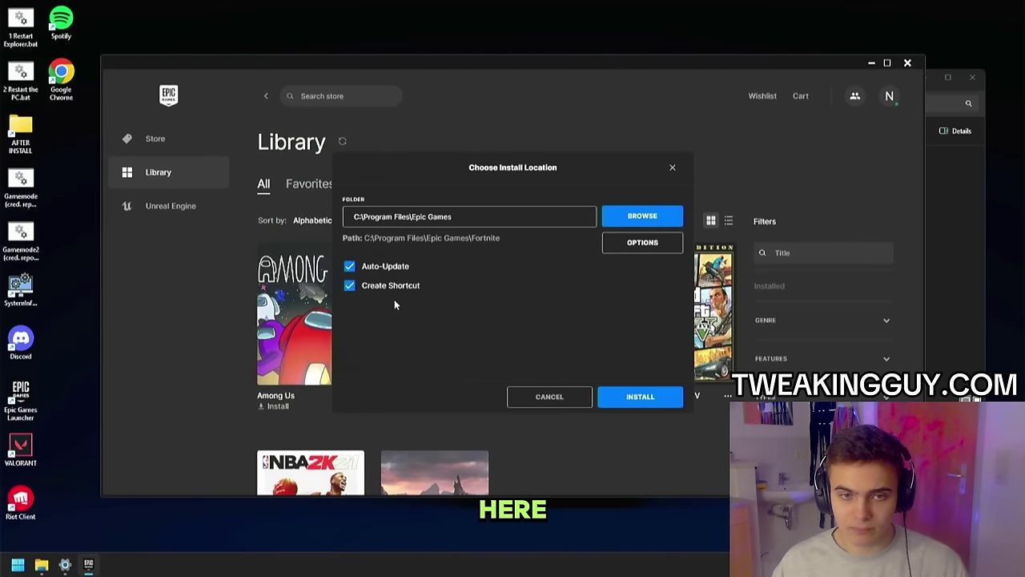
{"action": "left_click", "coordinate": [350, 267]}
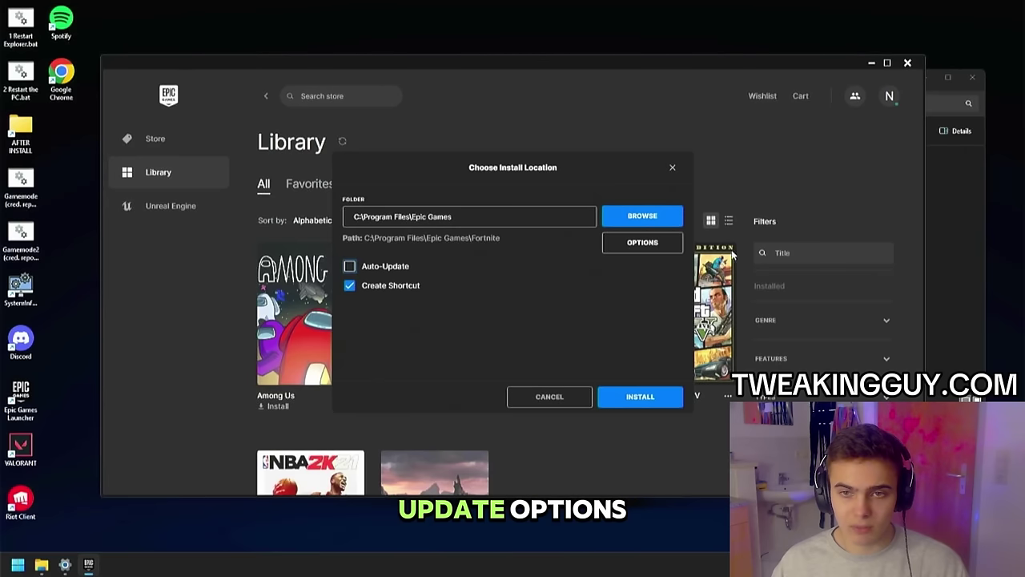
{"action": "left_click", "coordinate": [642, 242]}
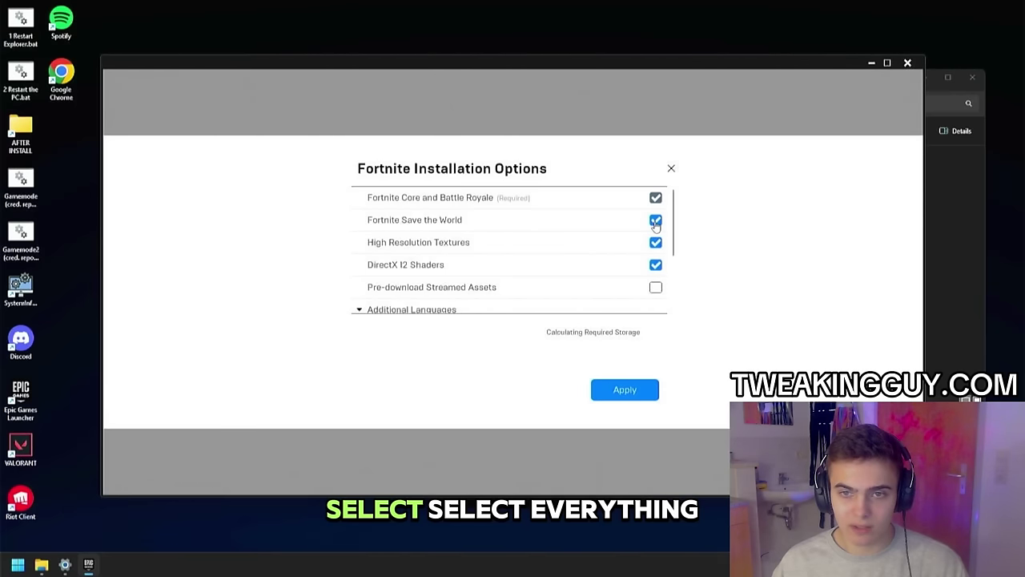
{"action": "left_click", "coordinate": [655, 242]}
{"action": "left_click", "coordinate": [656, 265]}
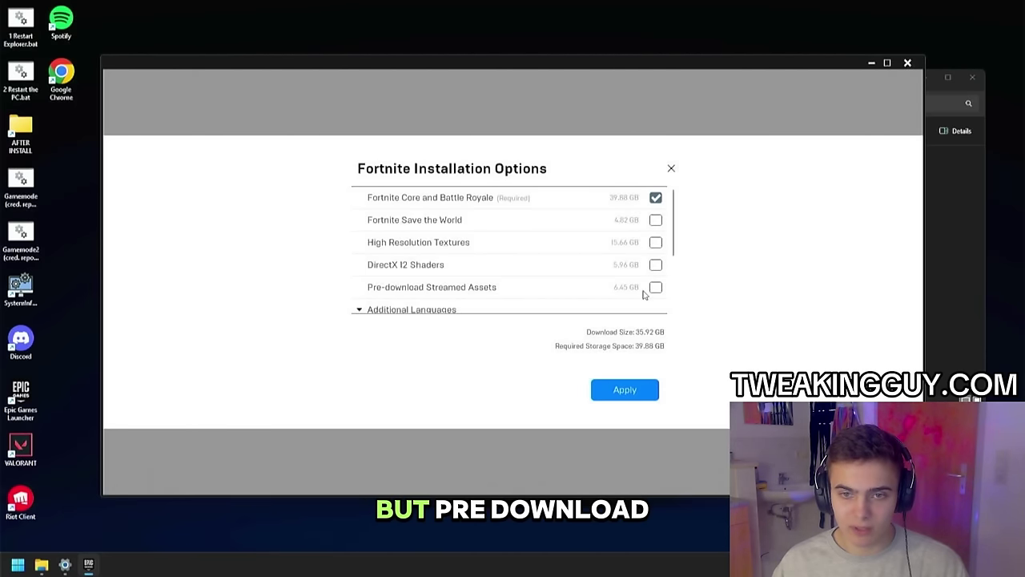
{"action": "left_click", "coordinate": [656, 288]}
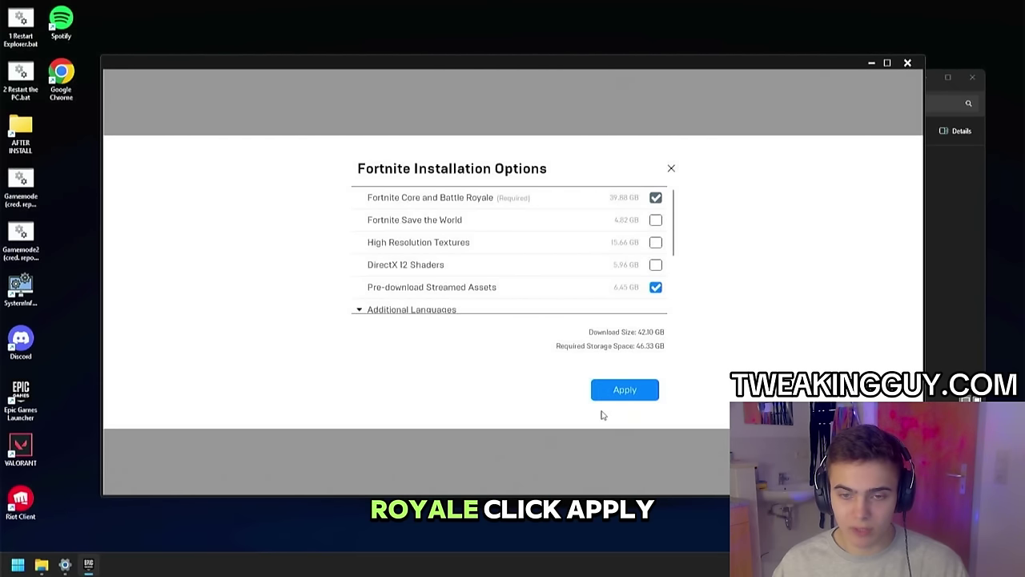
{"action": "left_click", "coordinate": [625, 390]}
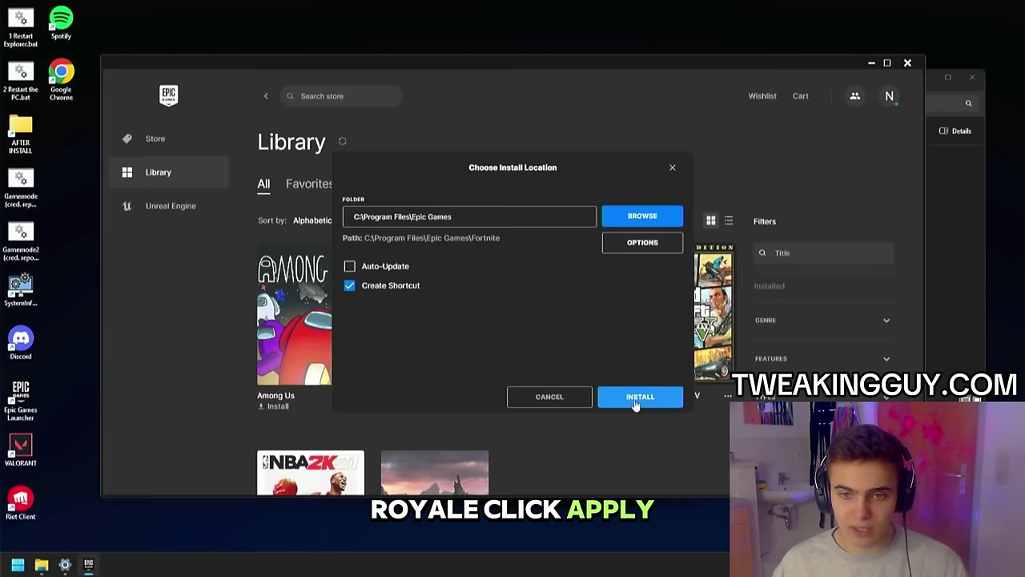
Step: Set Fortnite's install location to E:\Program Files\Epic Games and start the installation
{"action": "left_click", "coordinate": [653, 215]}
{"action": "left_click", "coordinate": [152, 244]}
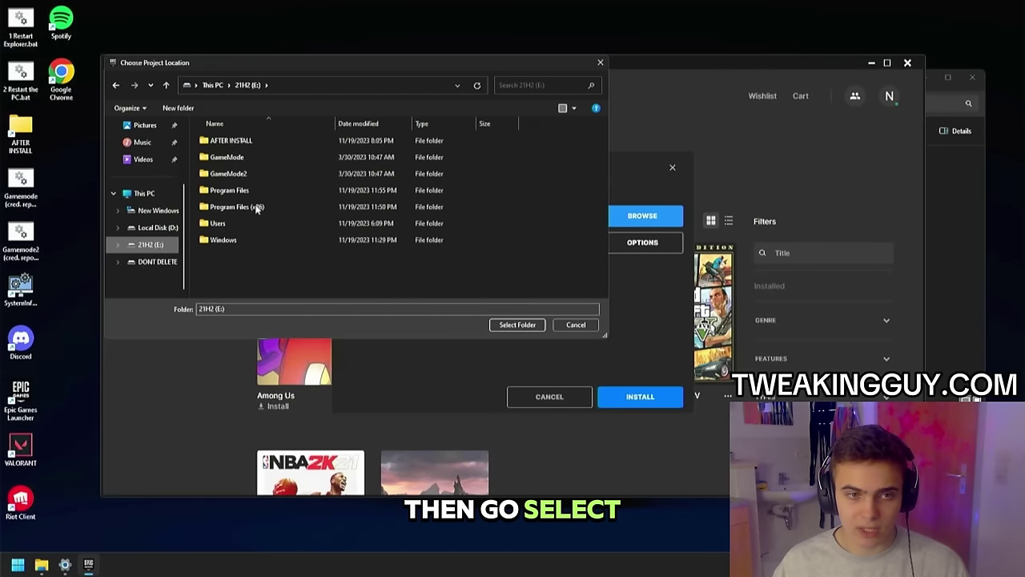
{"action": "double_click", "coordinate": [233, 190]}
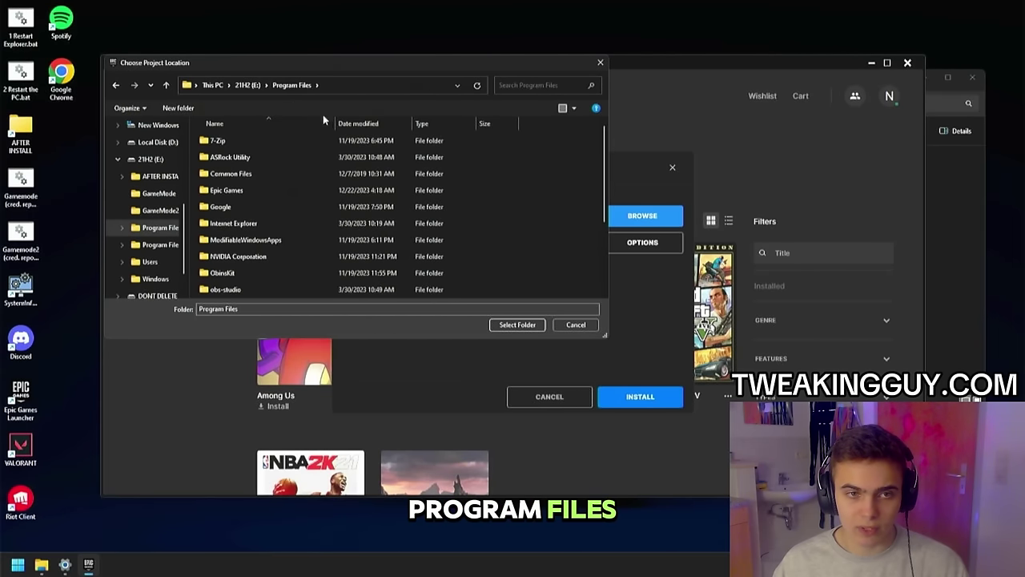
{"action": "double_click", "coordinate": [241, 189]}
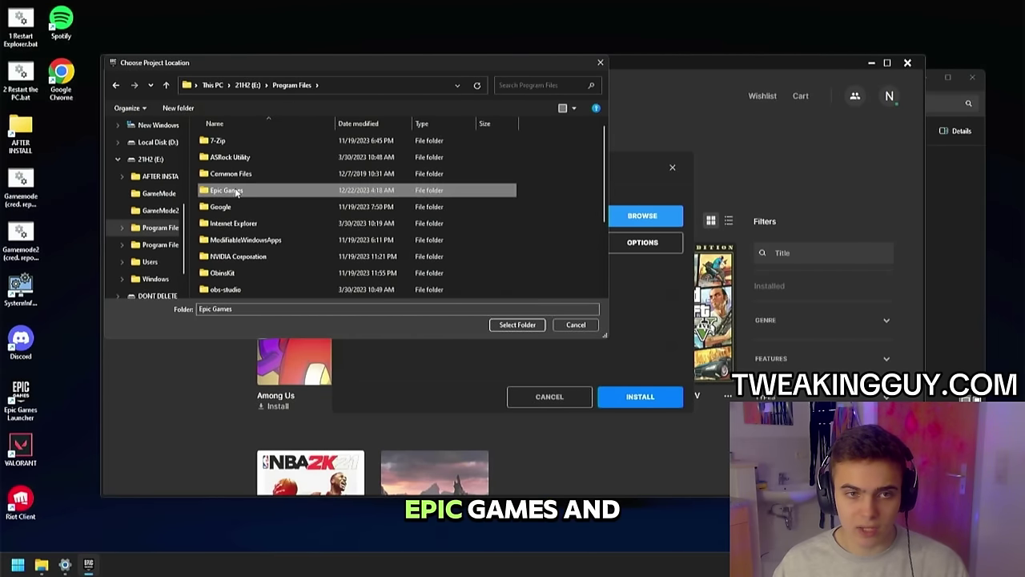
{"action": "left_click", "coordinate": [518, 324]}
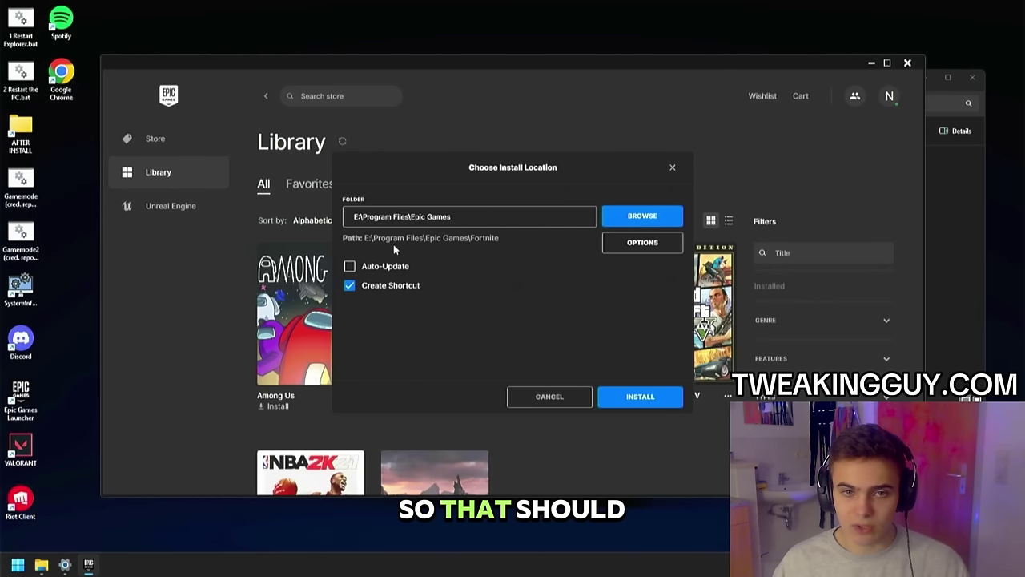
{"action": "left_click", "coordinate": [623, 401]}
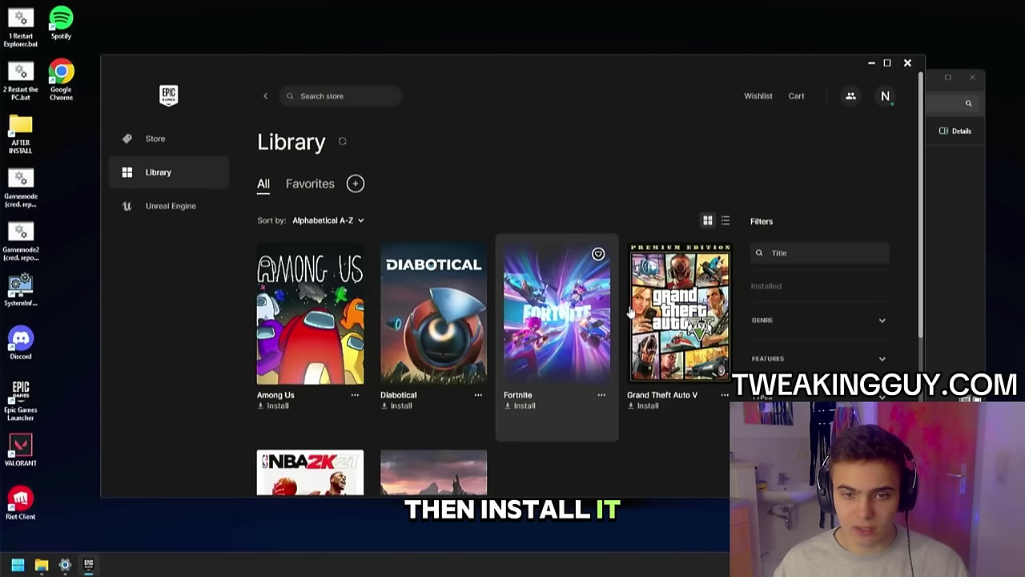
Step: Return to the Epic Games folder on the E: drive and permanently delete the newly created Fortnite folder
{"action": "left_click", "coordinate": [601, 394]}
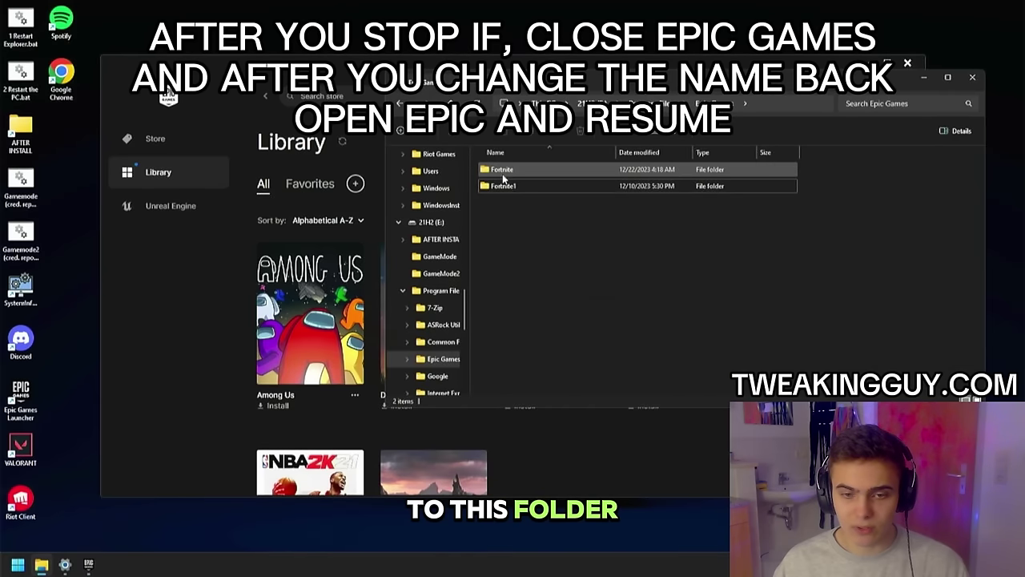
{"action": "left_click", "coordinate": [503, 171]}
{"action": "key", "text": "shift+Delete"}
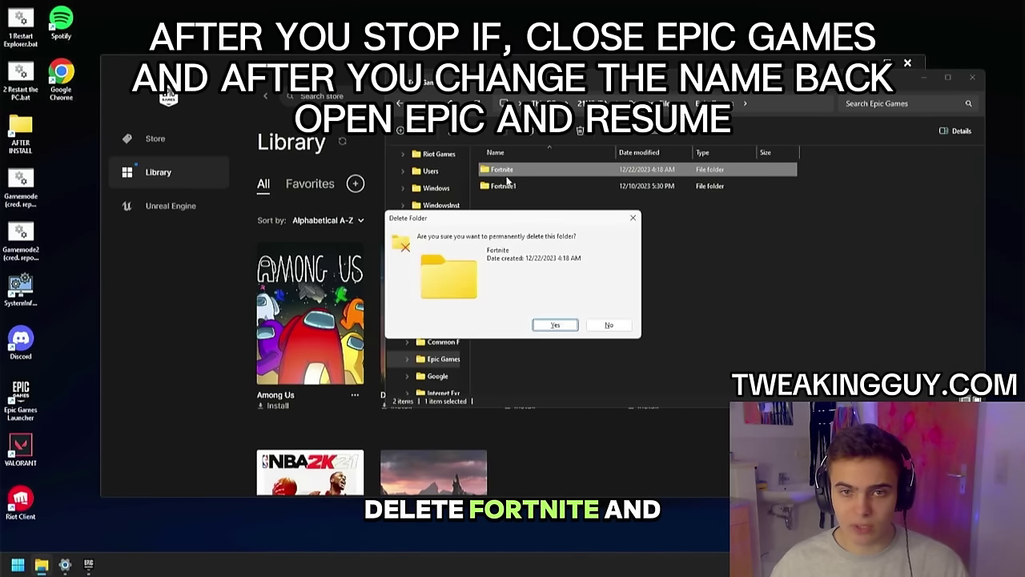
{"action": "left_click", "coordinate": [552, 324]}
Step: Rename the Fortnite1 folder back to Fortnite
{"action": "right_click", "coordinate": [521, 170]}
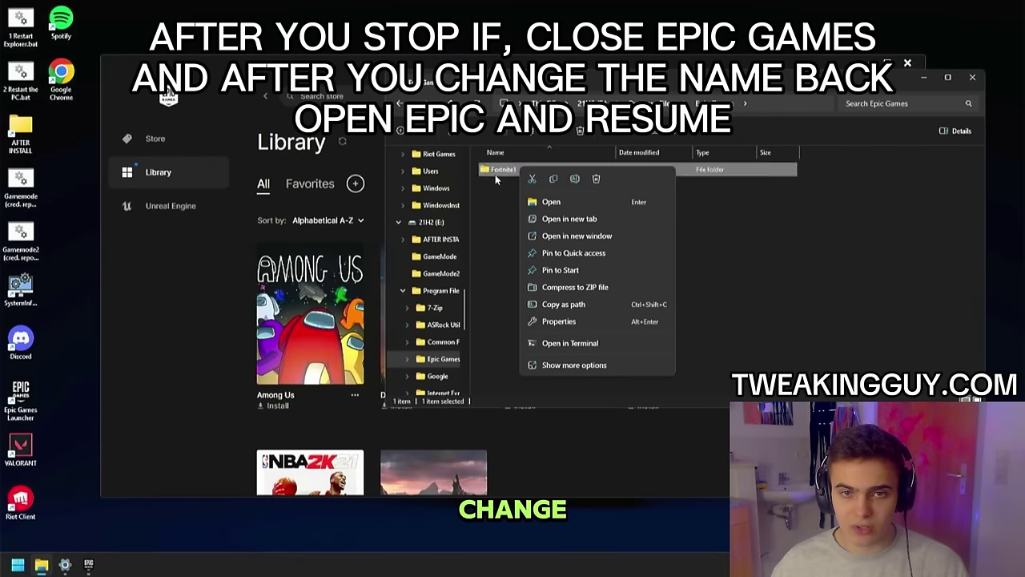
{"action": "left_click", "coordinate": [561, 425]}
{"action": "left_click", "coordinate": [526, 410]}
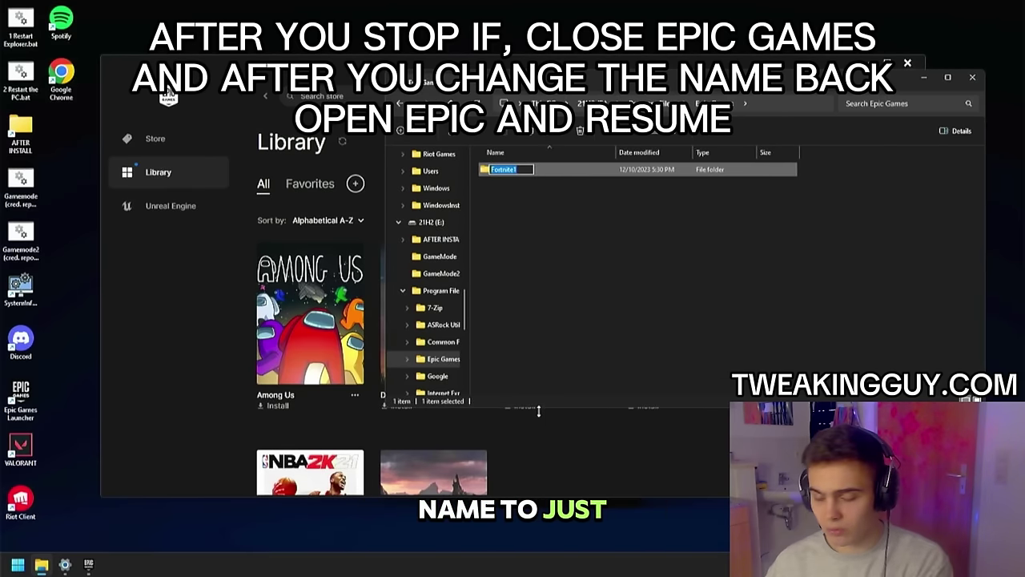
{"action": "key", "text": "End"}
{"action": "left_click", "coordinate": [539, 410]}
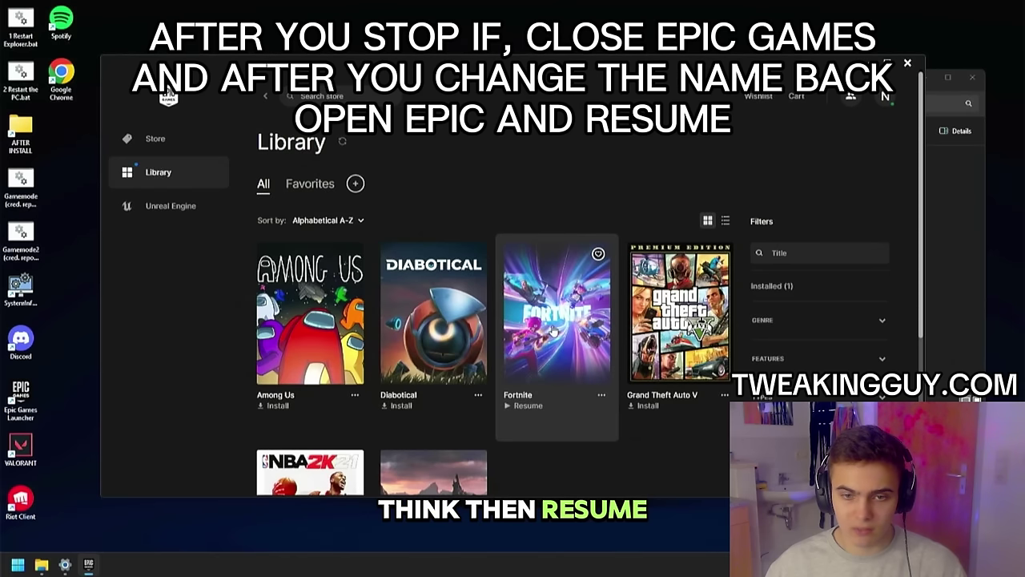
Step: Resume the Fortnite installation in the Epic Games library and check its progress in the downloads view
{"action": "left_click", "coordinate": [553, 330]}
{"action": "left_click", "coordinate": [138, 465]}
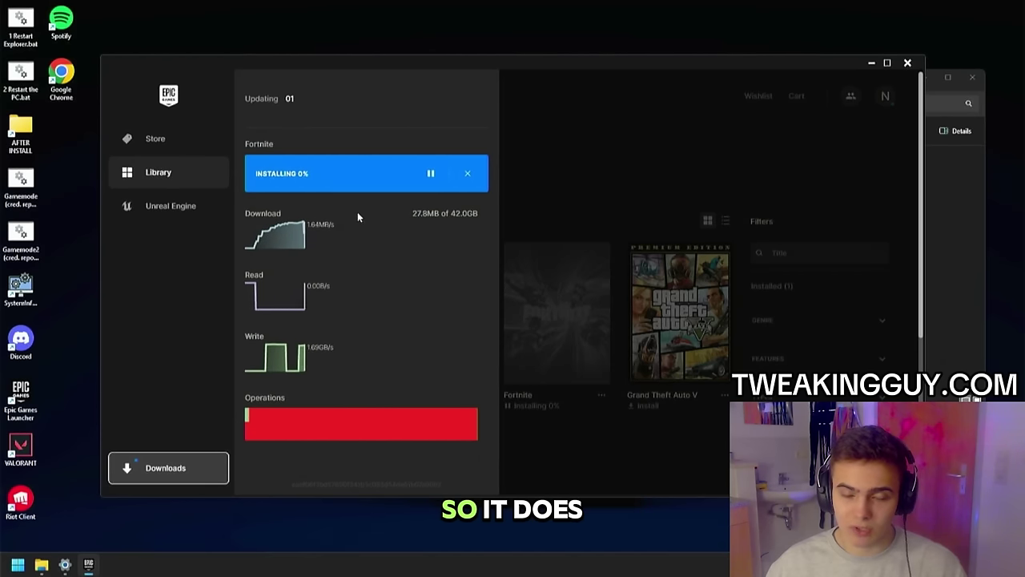
{"action": "left_click", "coordinate": [548, 440]}
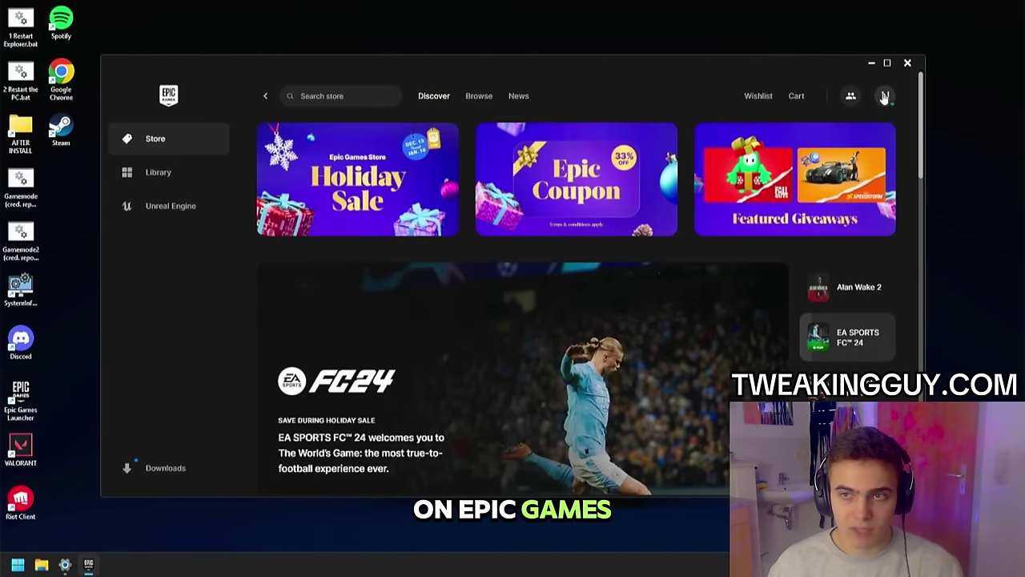
Step: In the Epic Games Launcher settings, turn off Enable Offline Mode Browsing, Minimize To System Tray and Run When My Computer Starts
{"action": "left_click", "coordinate": [885, 97]}
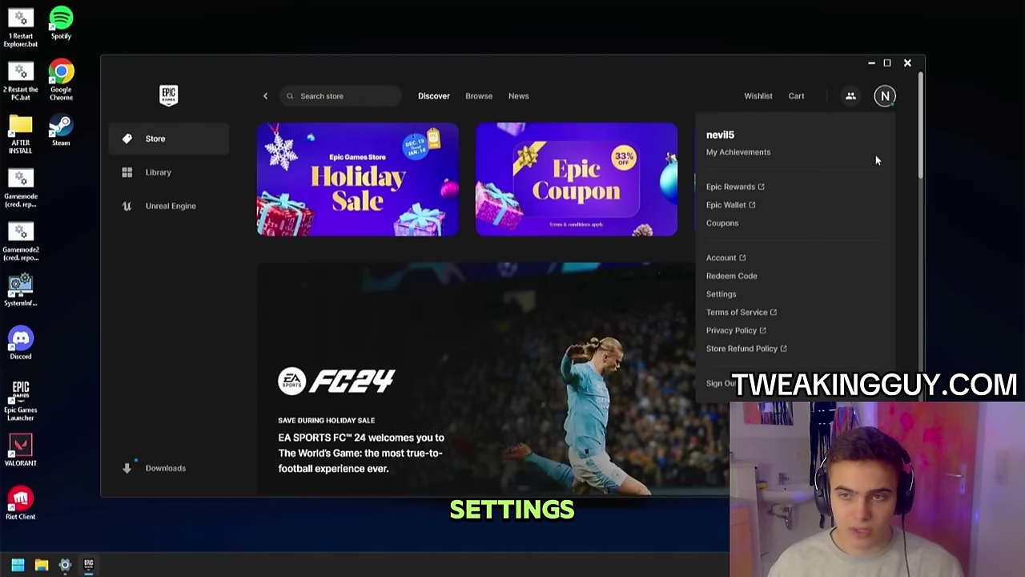
{"action": "left_click", "coordinate": [723, 299]}
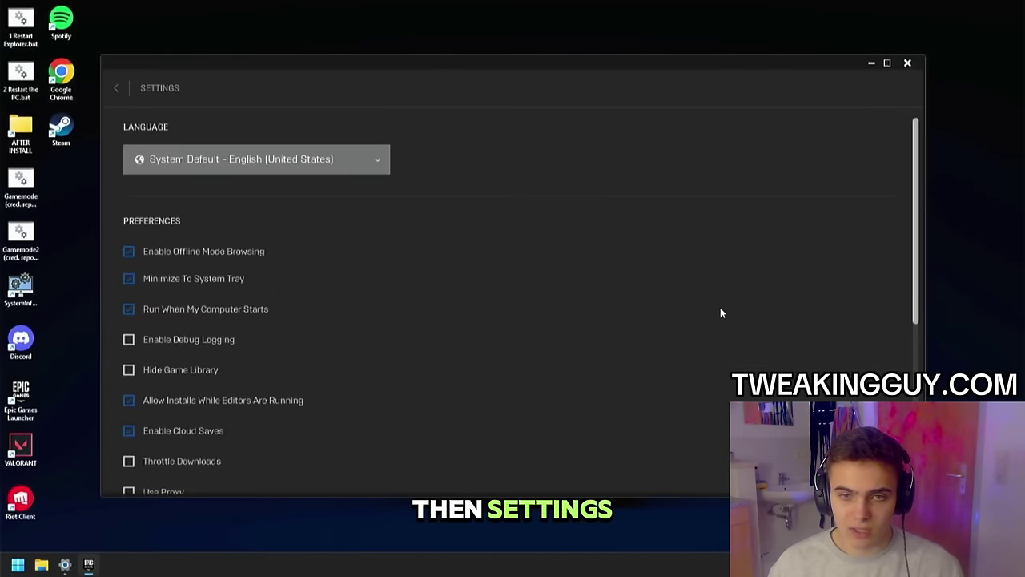
{"action": "left_click", "coordinate": [174, 253]}
{"action": "left_click", "coordinate": [129, 279]}
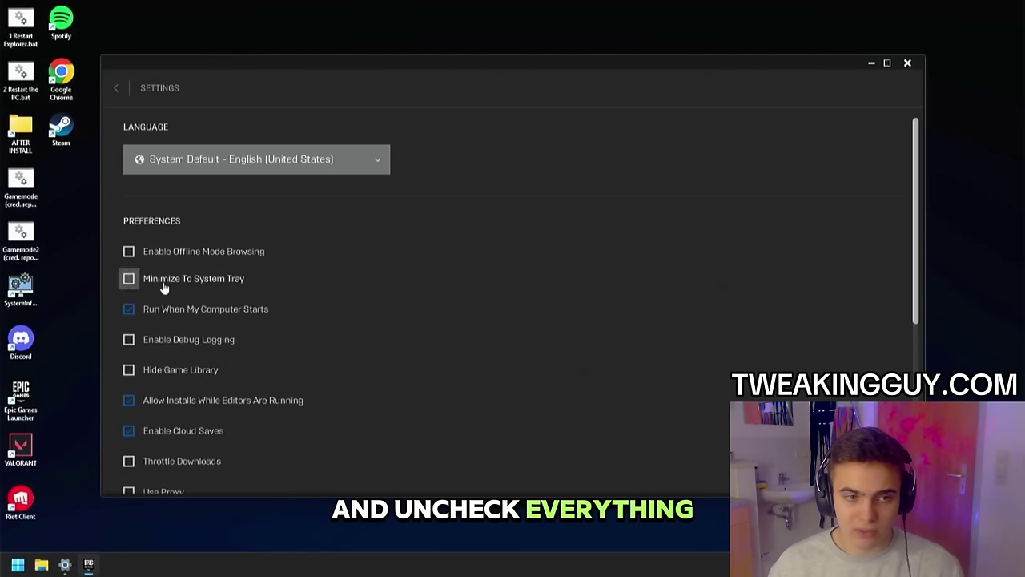
{"action": "left_click", "coordinate": [128, 309]}
{"action": "scroll", "coordinate": [329, 364], "scroll_direction": "down", "scroll_amount": 5}
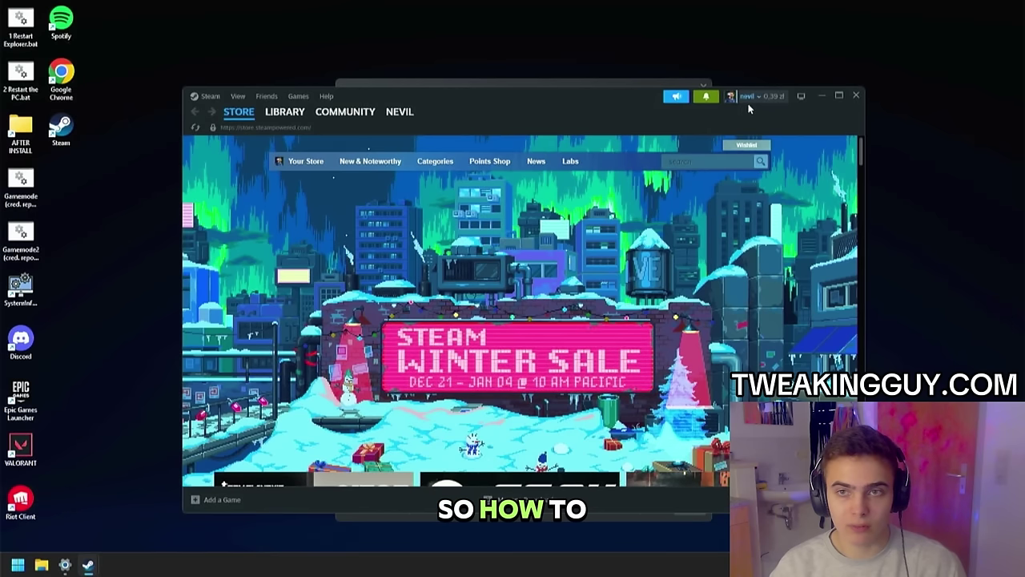
Step: In the Steam settings, set the Broadcast privacy setting to Broadcasting disabled
{"action": "left_click", "coordinate": [209, 97]}
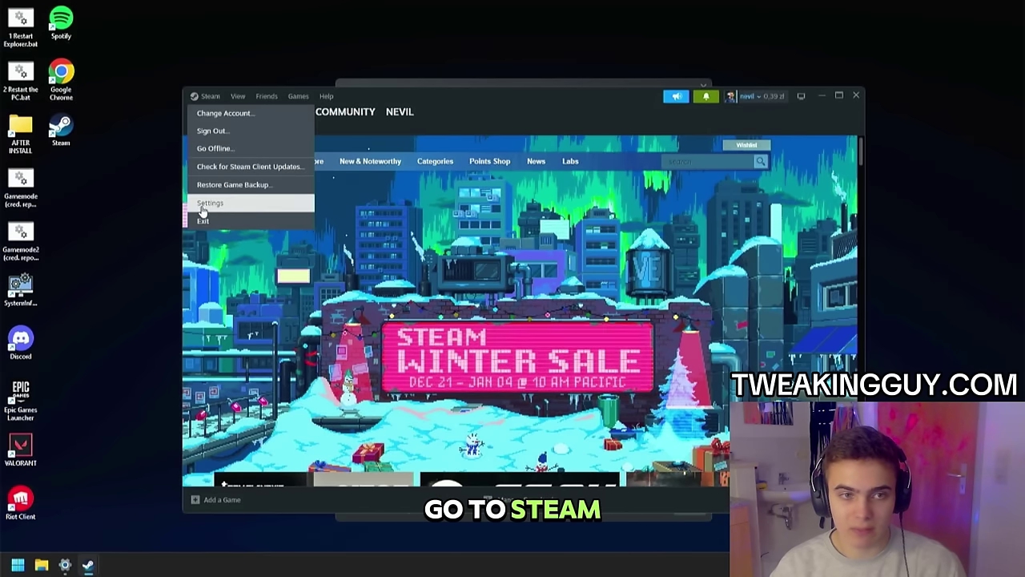
{"action": "left_click", "coordinate": [204, 202]}
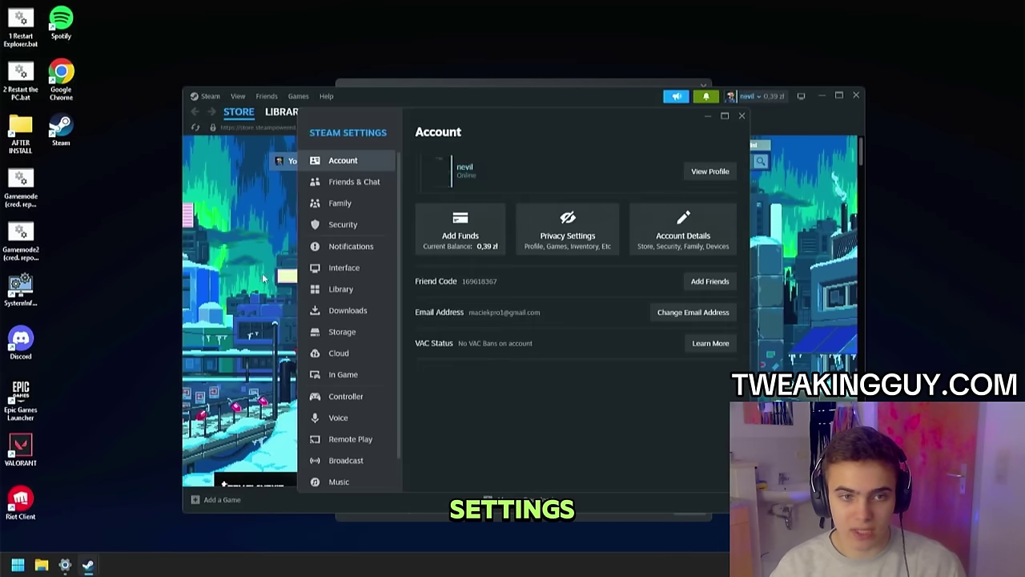
{"action": "left_click", "coordinate": [344, 459]}
{"action": "left_click", "coordinate": [626, 189]}
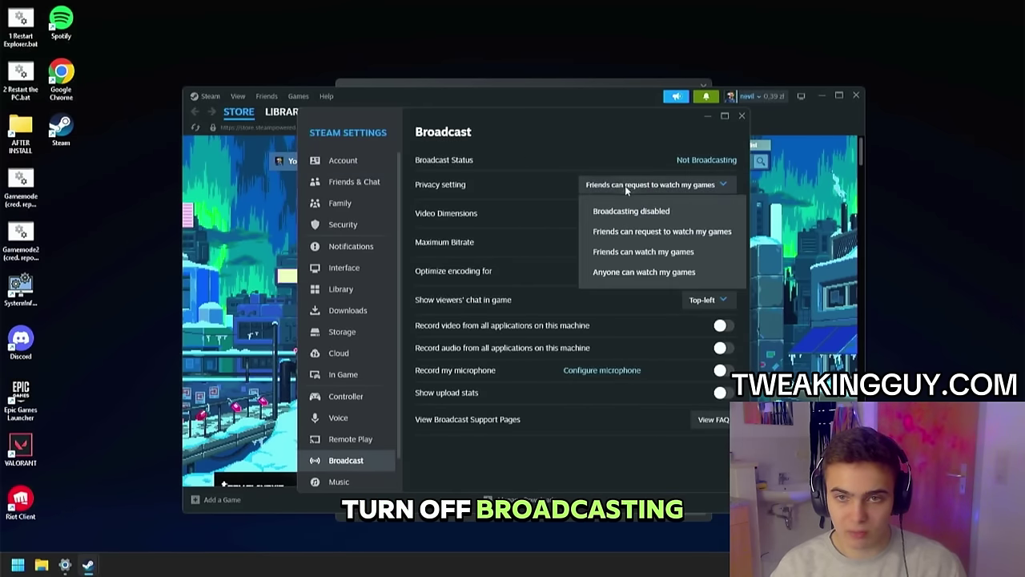
{"action": "left_click", "coordinate": [636, 213]}
Step: Turn off Enable Remote Play and Enable Steam Cloud in the Steam settings
{"action": "left_click", "coordinate": [359, 435]}
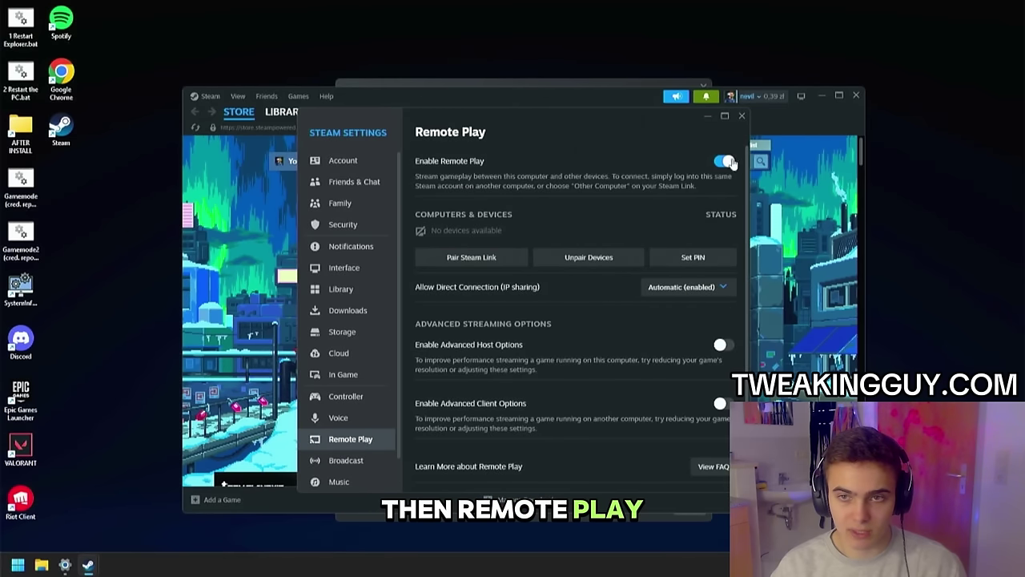
{"action": "left_click", "coordinate": [725, 162]}
{"action": "left_click", "coordinate": [340, 354]}
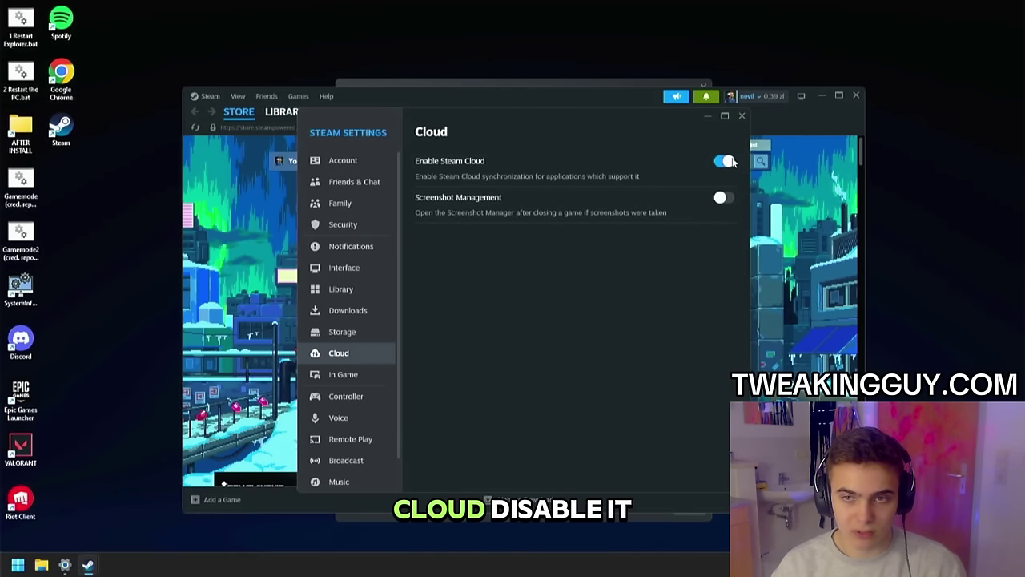
Step: Start adding a new drive in Steam's Storage settings, choosing another location for the library folder
{"action": "left_click", "coordinate": [345, 331]}
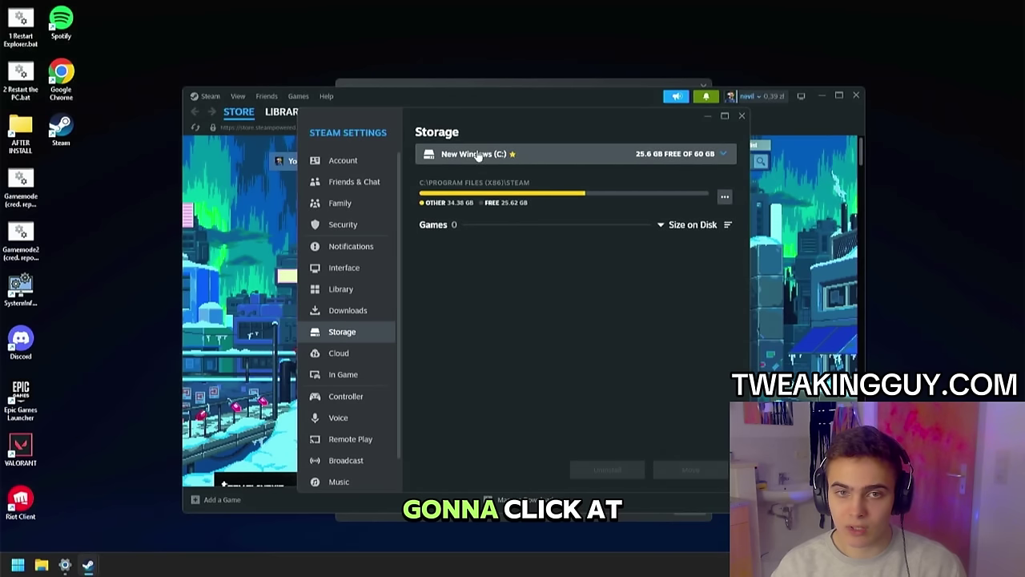
{"action": "left_click", "coordinate": [478, 155]}
{"action": "left_click", "coordinate": [465, 206]}
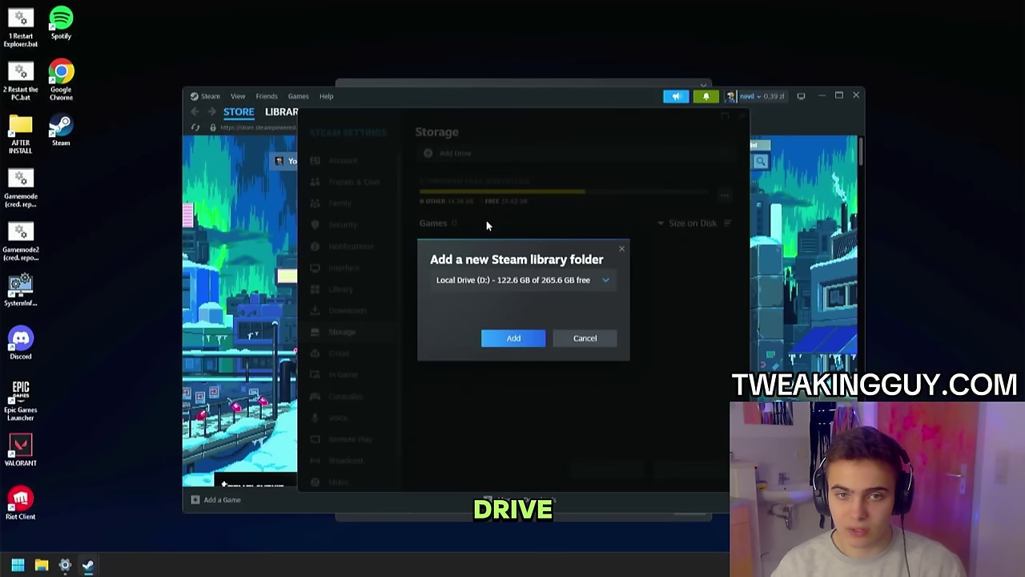
{"action": "left_click", "coordinate": [477, 282]}
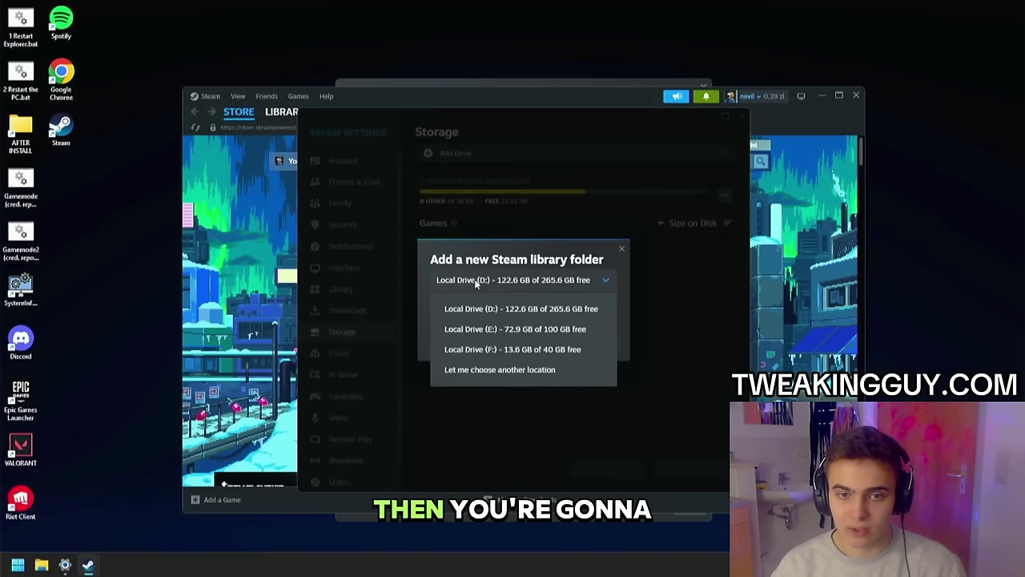
{"action": "left_click", "coordinate": [474, 370]}
{"action": "left_click", "coordinate": [511, 338]}
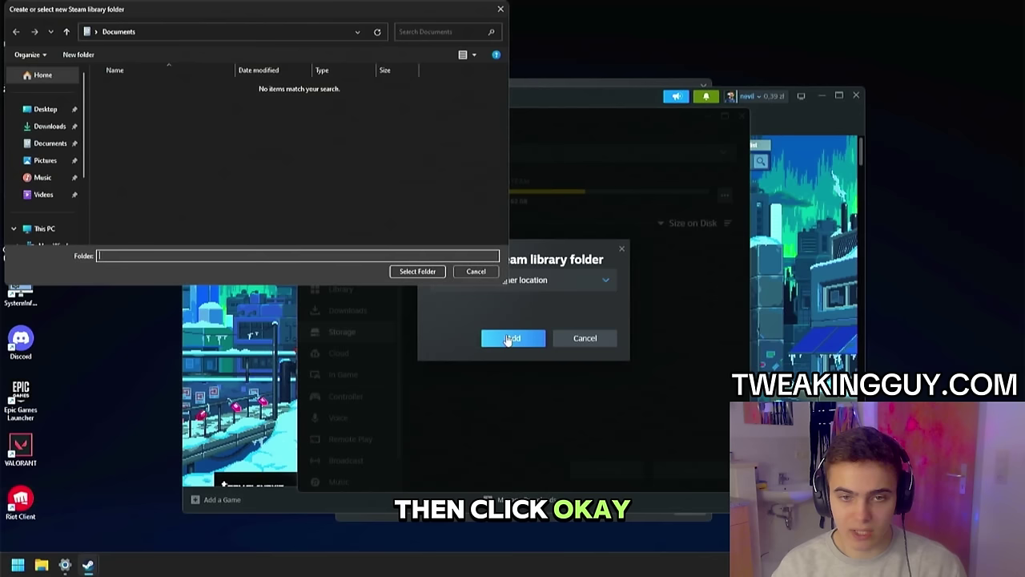
Step: Choose the Steam folder inside Program Files (x86) on the 21H2 (E:) drive as the new library folder
{"action": "left_click_drag", "start_coordinate": [85, 131], "coordinate": [86, 193]}
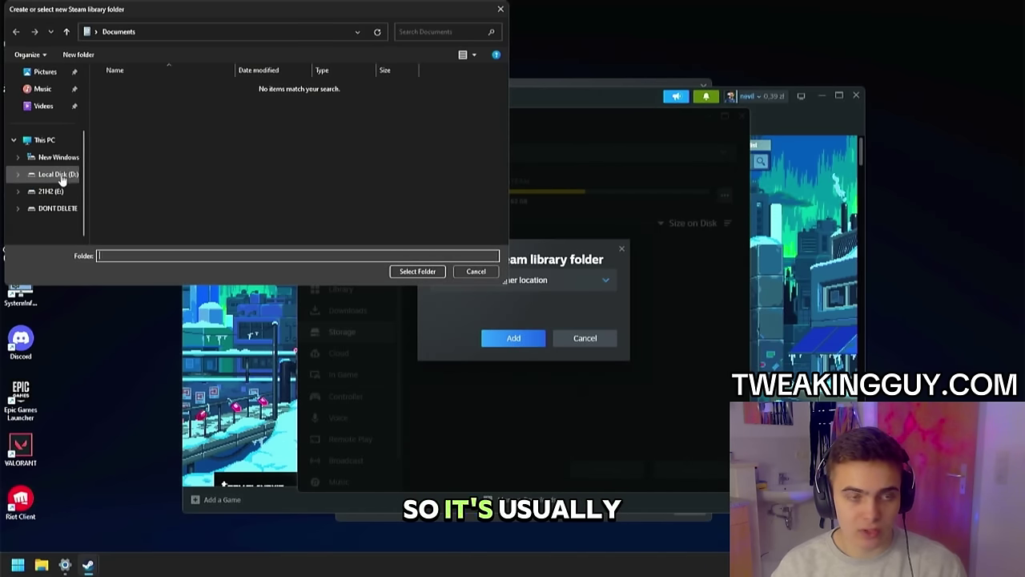
{"action": "left_click", "coordinate": [61, 174]}
{"action": "left_click", "coordinate": [56, 199]}
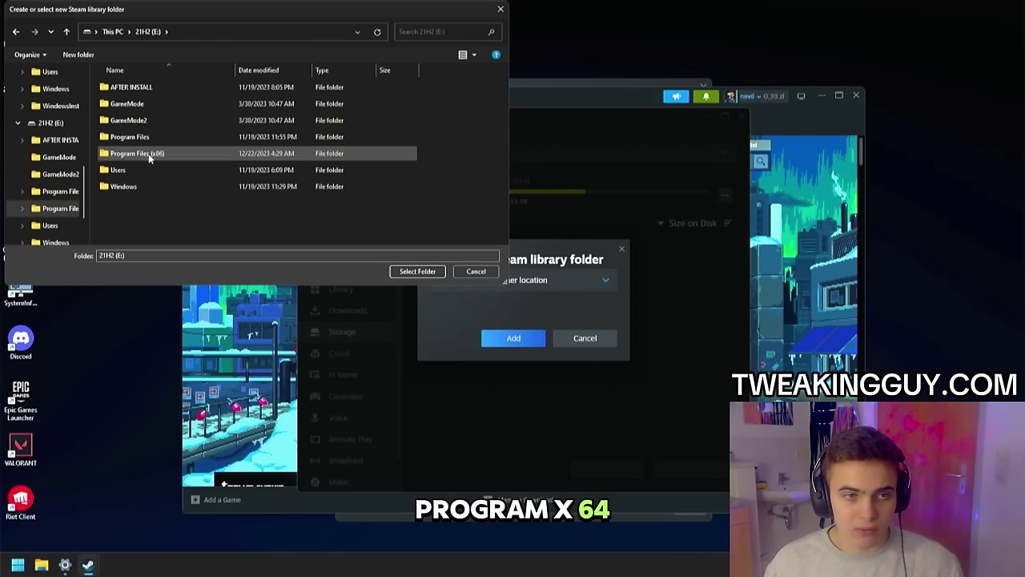
{"action": "double_click", "coordinate": [149, 153]}
{"action": "scroll", "coordinate": [136, 144], "scroll_direction": "down", "scroll_amount": 3}
{"action": "scroll", "coordinate": [136, 152], "scroll_direction": "down", "scroll_amount": 2}
{"action": "left_click", "coordinate": [128, 187]}
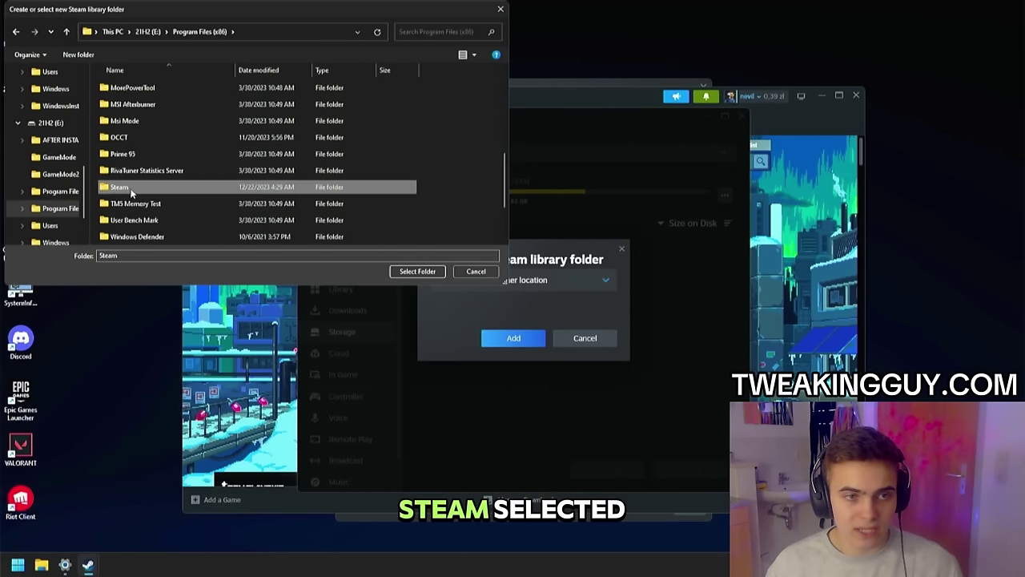
{"action": "left_click", "coordinate": [418, 271]}
Step: Switch Steam storage to the 21H2 (E:) drive and make it the default library
{"action": "left_click", "coordinate": [465, 153]}
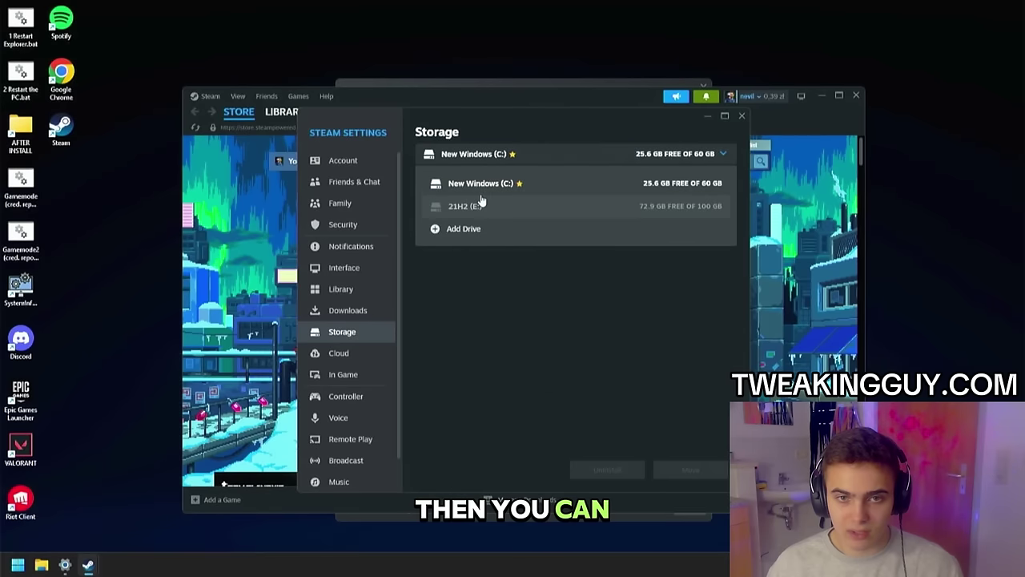
{"action": "left_click", "coordinate": [481, 205]}
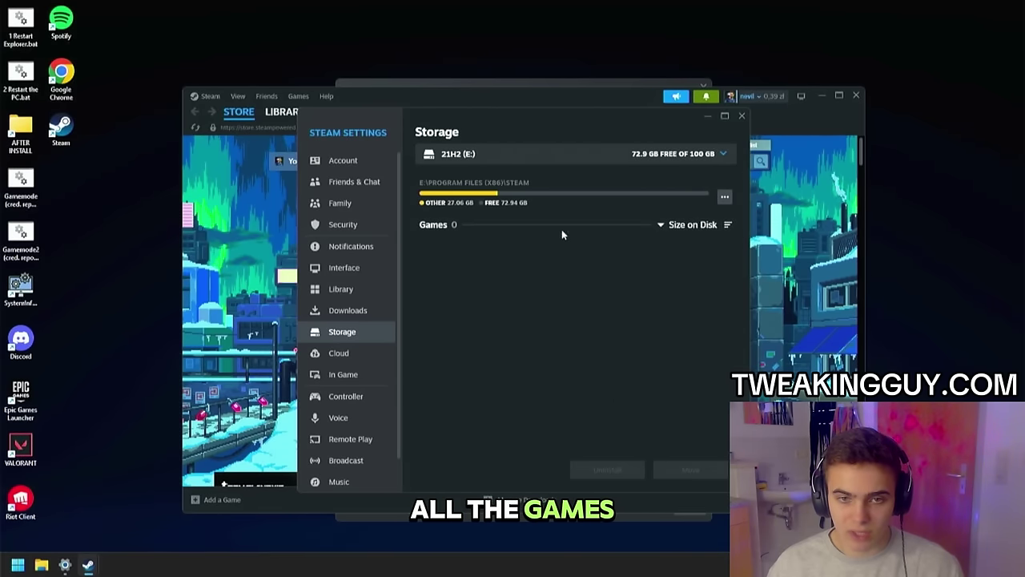
{"action": "left_click", "coordinate": [726, 197]}
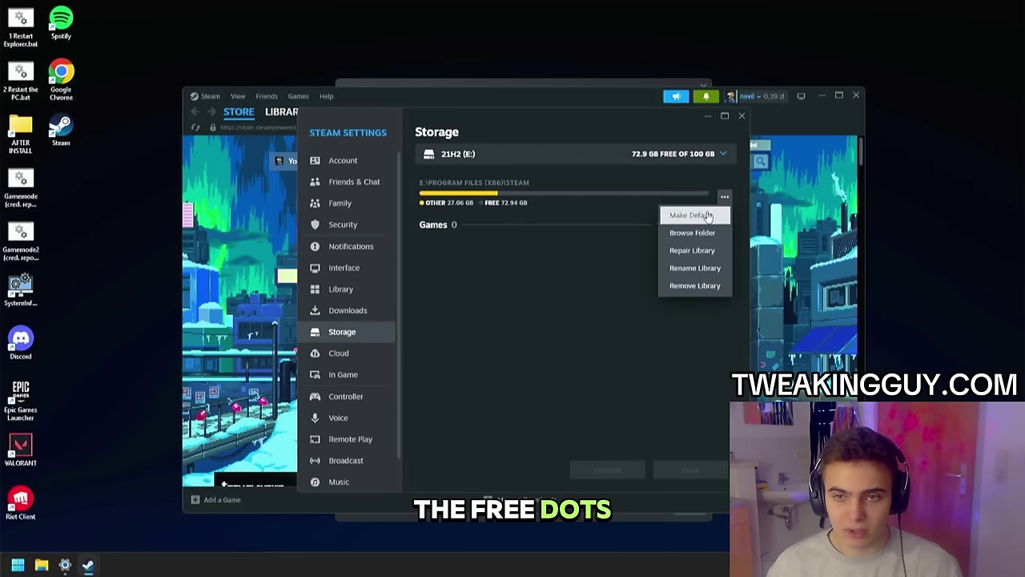
{"action": "left_click", "coordinate": [710, 217]}
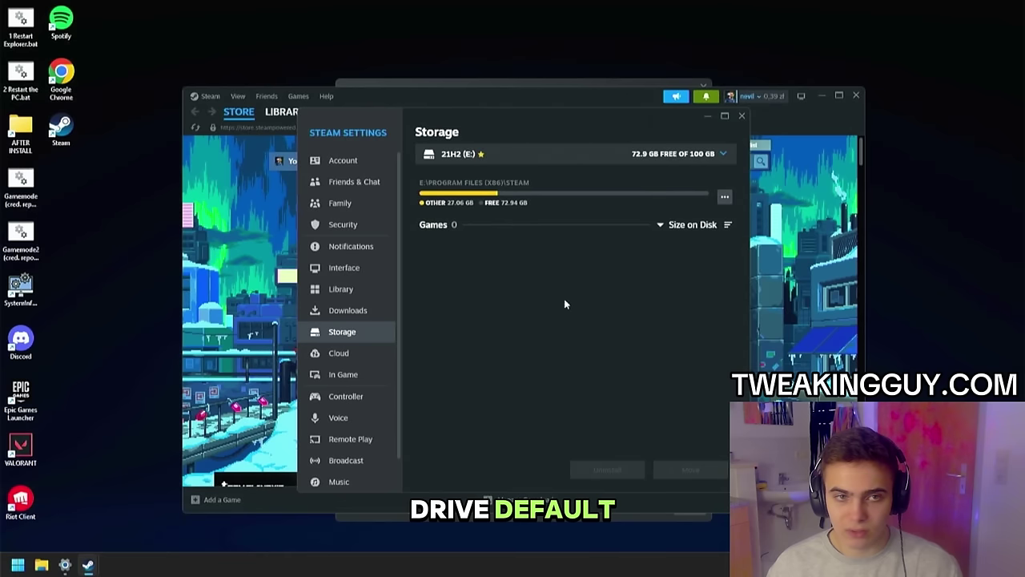
Step: In the Interface settings, turn off hardware video decoding, GPU accelerated rendering and smooth scrolling in web views, postponing the restart
{"action": "left_click", "coordinate": [361, 266]}
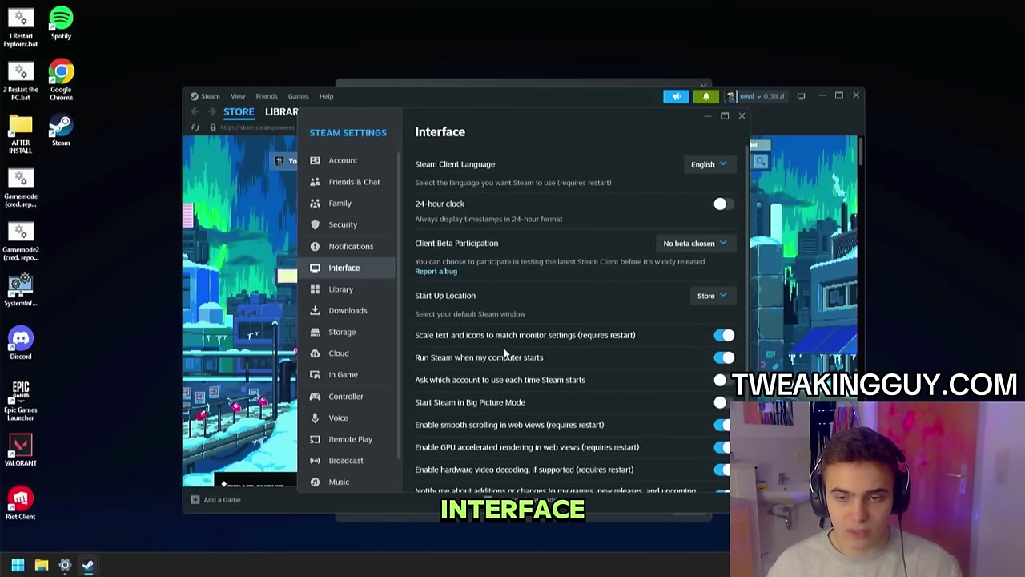
{"action": "scroll", "coordinate": [719, 475], "scroll_direction": "down", "scroll_amount": 1}
{"action": "left_click", "coordinate": [723, 456]}
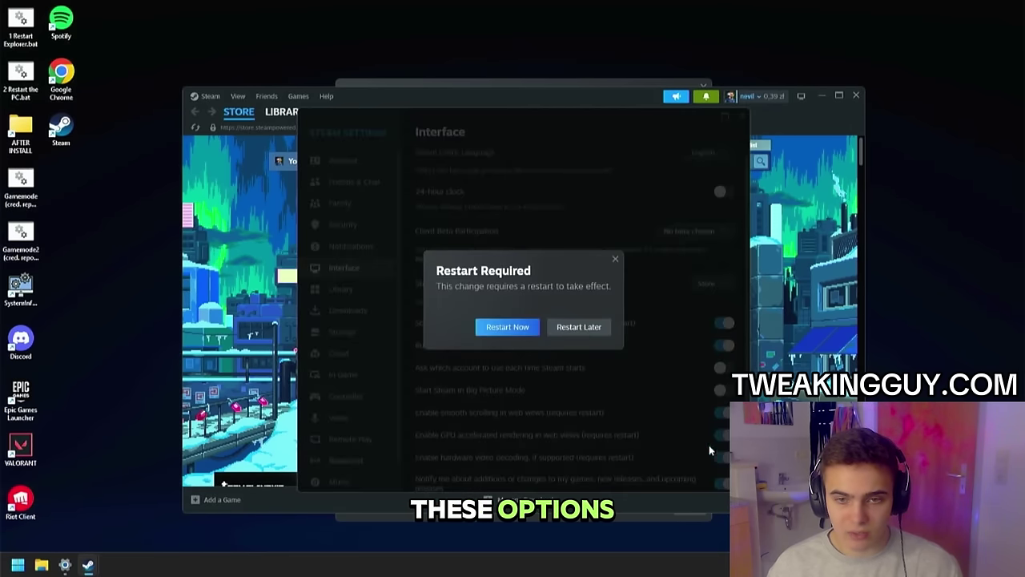
{"action": "left_click", "coordinate": [578, 326]}
{"action": "left_click", "coordinate": [723, 434]}
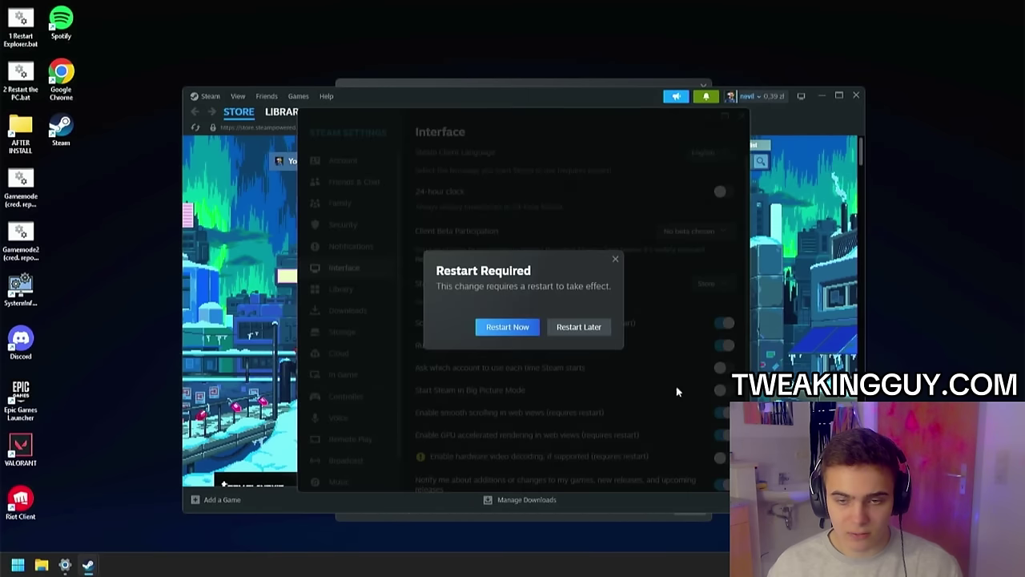
{"action": "left_click", "coordinate": [609, 328]}
{"action": "left_click", "coordinate": [719, 412]}
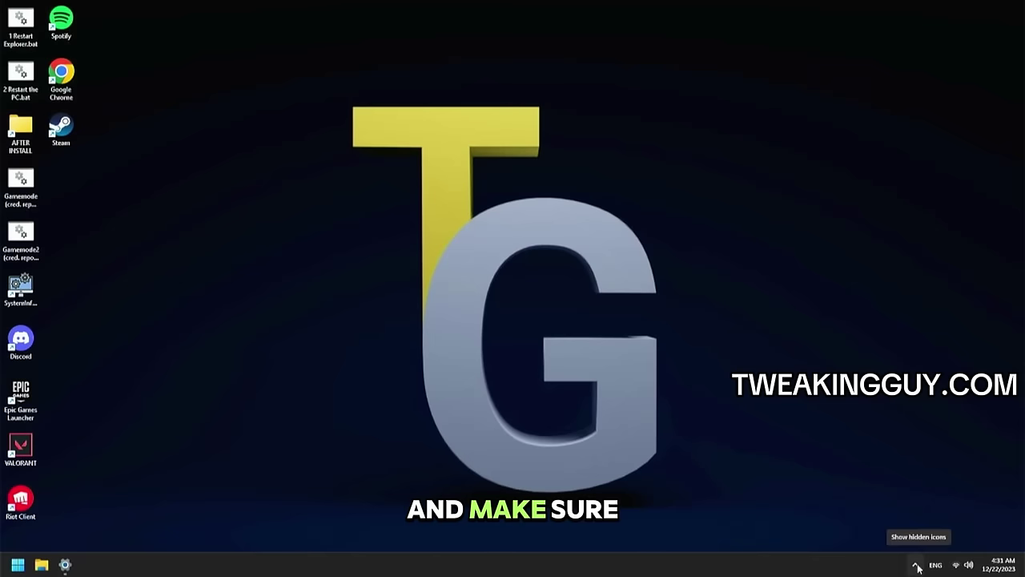
Step: Quit Discord from the hidden background programs
{"action": "left_click", "coordinate": [915, 565]}
{"action": "right_click", "coordinate": [905, 531]}
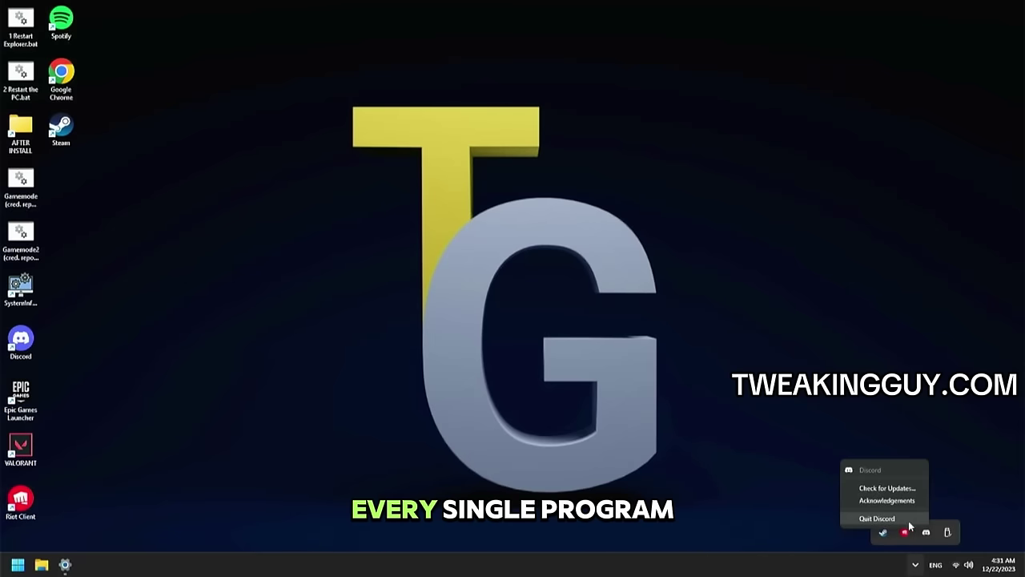
{"action": "left_click", "coordinate": [905, 519]}
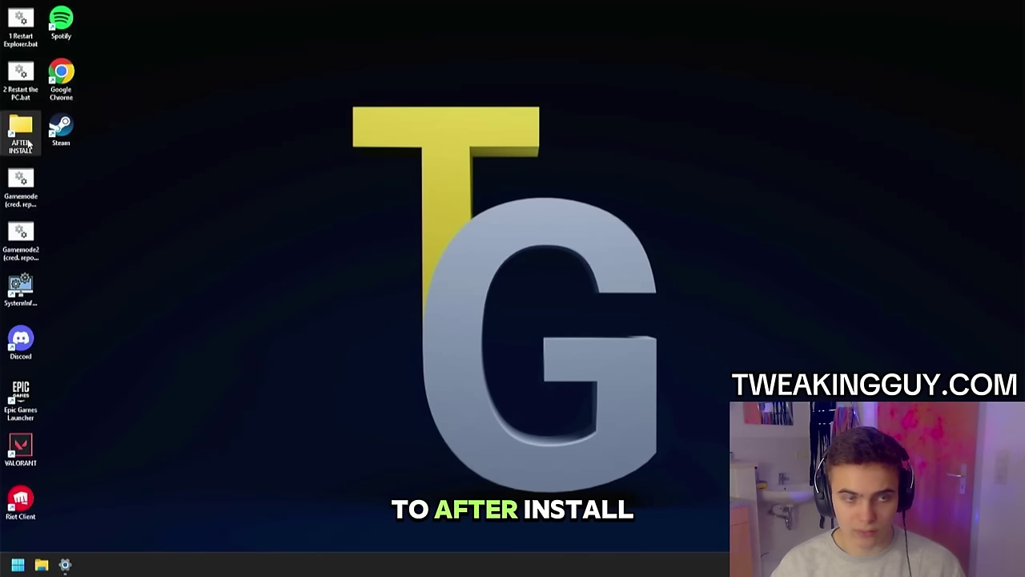
Step: Open the Windows Sound settings with the Audio shortcut in AFTER INSTALL > 5. Windows configuration > Configure audio
{"action": "double_click", "coordinate": [21, 131]}
{"action": "double_click", "coordinate": [349, 311]}
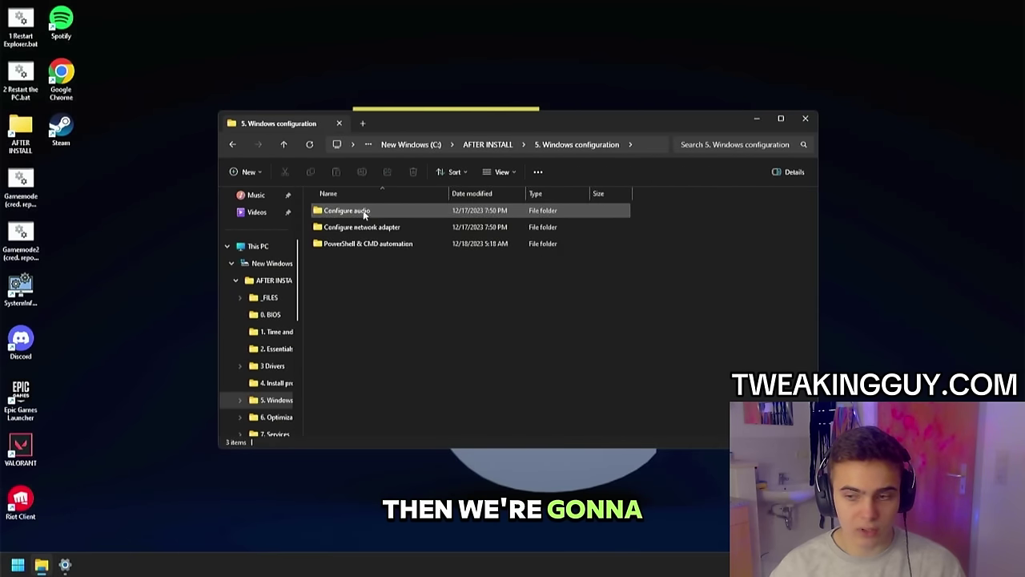
{"action": "double_click", "coordinate": [364, 211]}
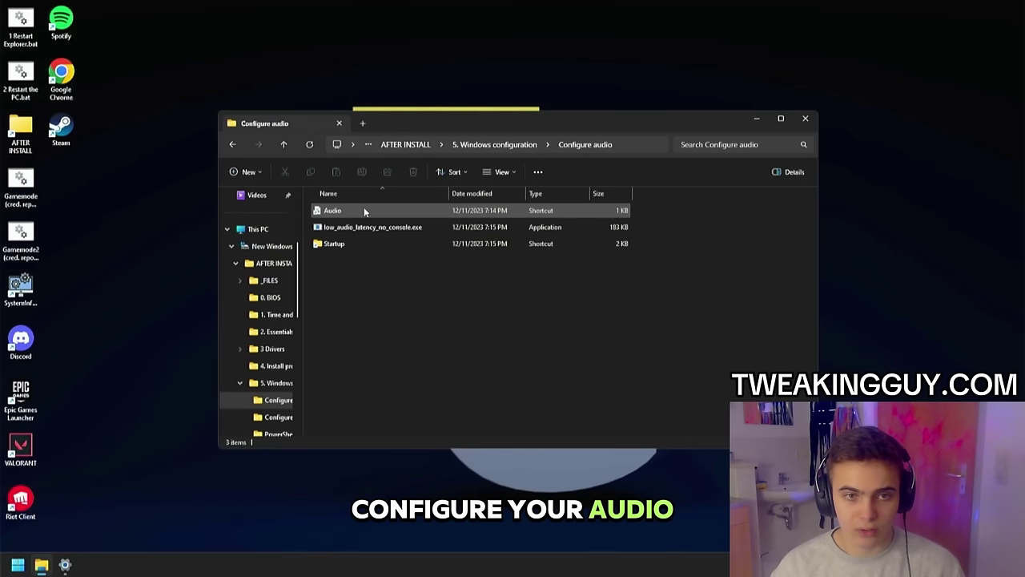
{"action": "double_click", "coordinate": [350, 210]}
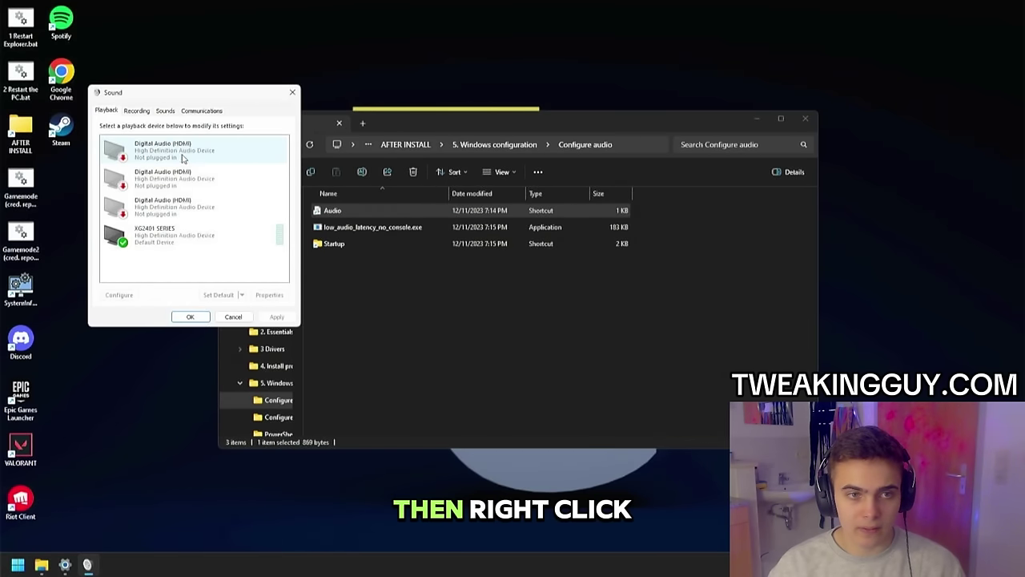
Step: Disable the three unplugged Digital Audio (HDMI) playback devices and check the recording devices for unneeded entries
{"action": "right_click", "coordinate": [202, 157]}
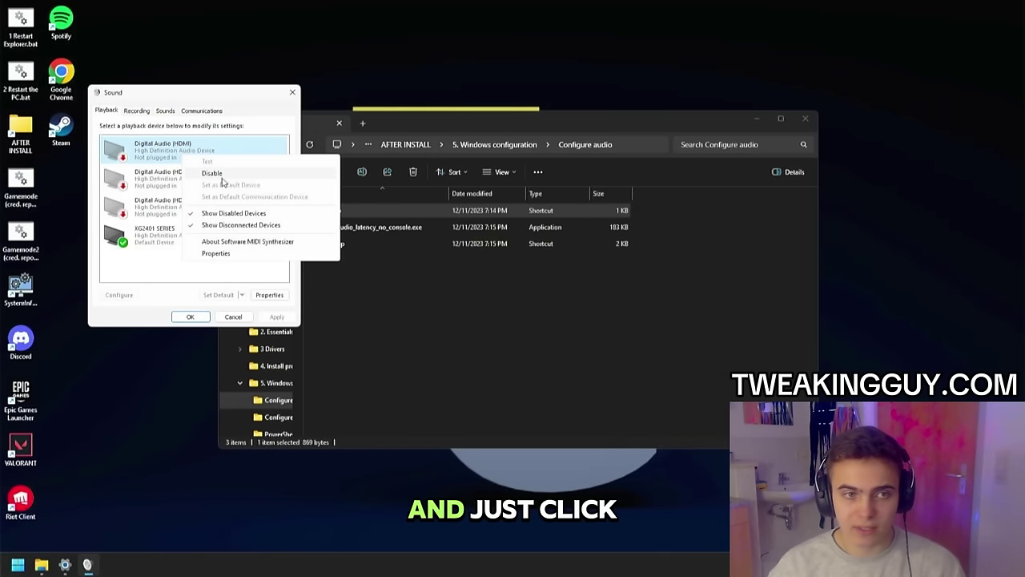
{"action": "left_click", "coordinate": [221, 176]}
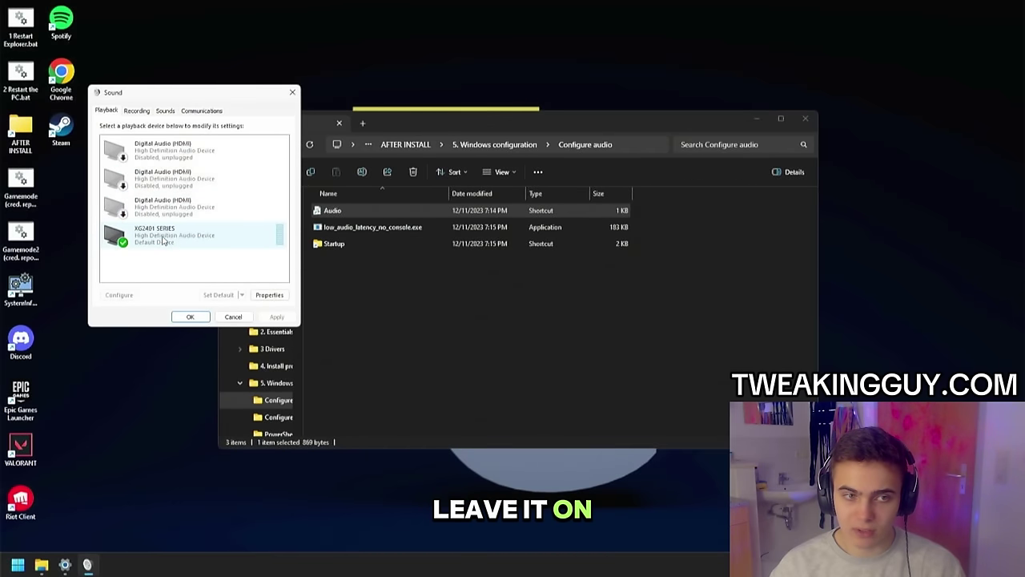
{"action": "left_click", "coordinate": [137, 111]}
{"action": "right_click", "coordinate": [155, 162]}
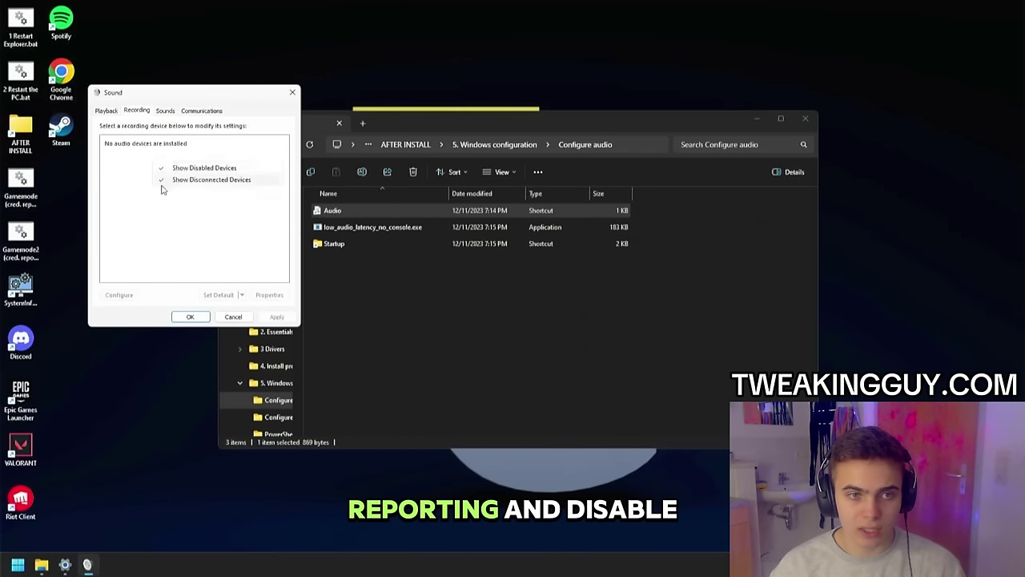
{"action": "left_click", "coordinate": [188, 204]}
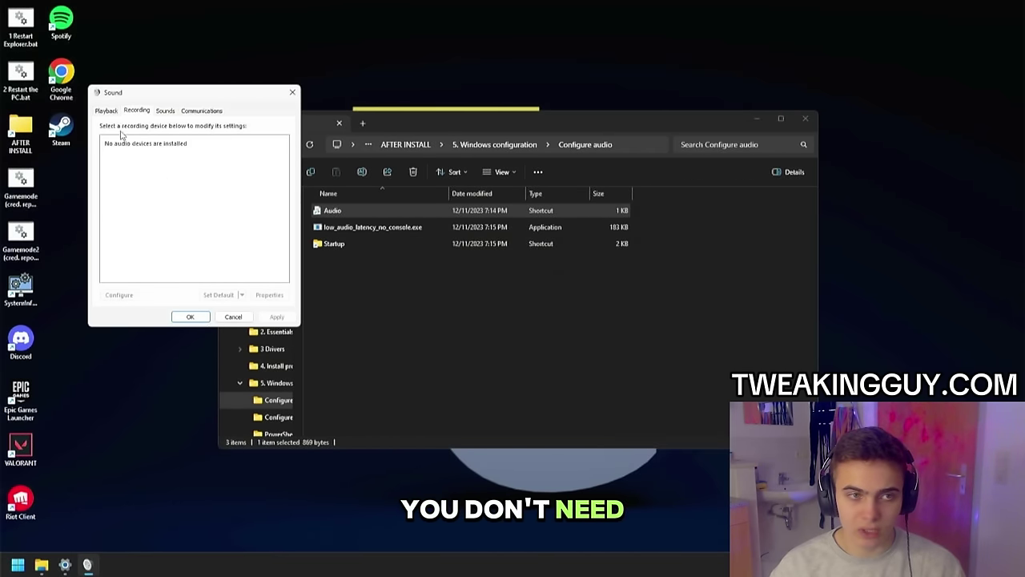
Step: Disable all enhancements for the XG2401 SERIES playback device and close the Sound settings
{"action": "left_click", "coordinate": [106, 111]}
{"action": "right_click", "coordinate": [157, 233]}
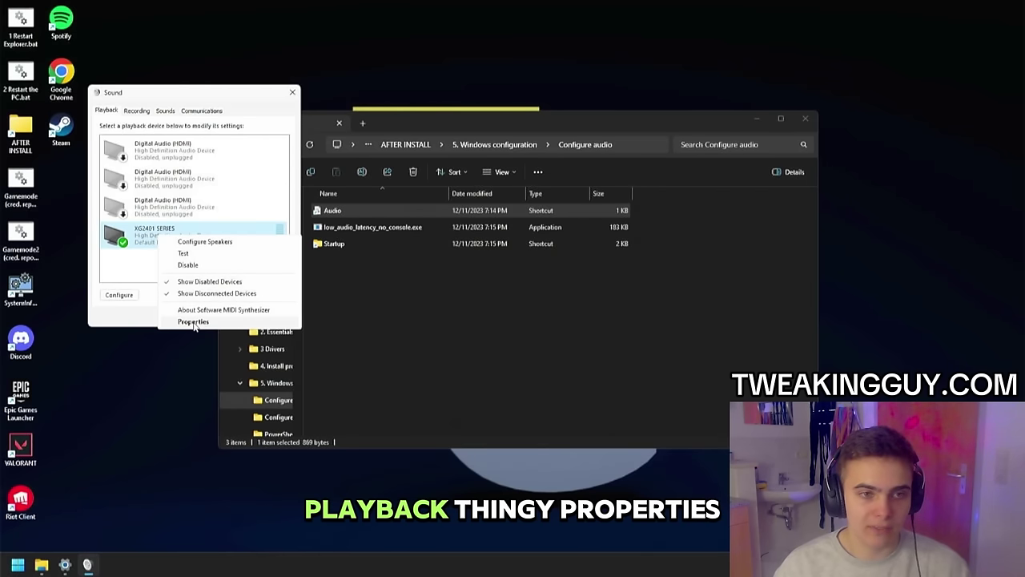
{"action": "left_click", "coordinate": [193, 321]}
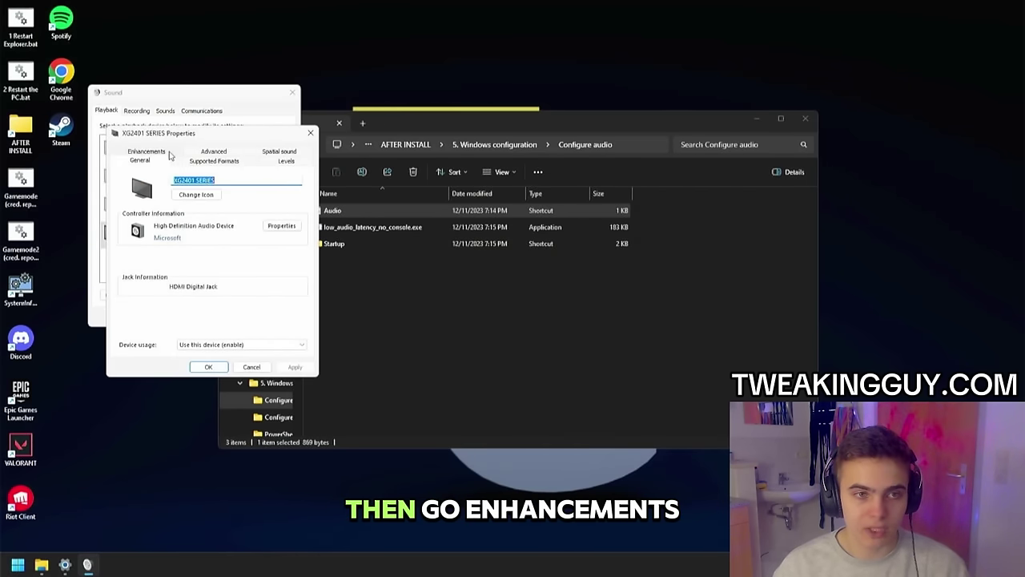
{"action": "left_click", "coordinate": [146, 151]}
{"action": "left_click", "coordinate": [136, 206]}
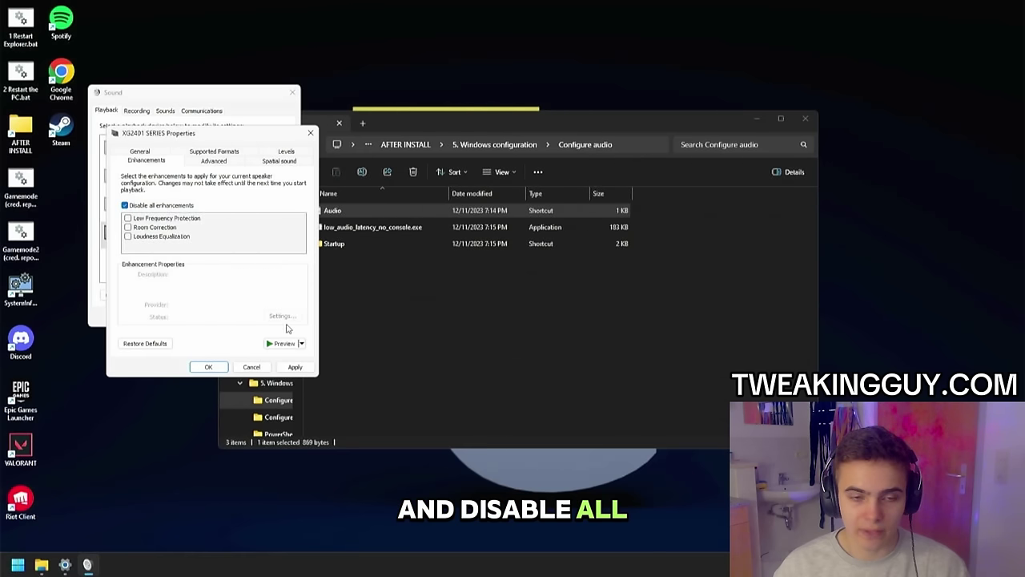
{"action": "left_click", "coordinate": [293, 367]}
{"action": "left_click", "coordinate": [208, 366]}
{"action": "left_click", "coordinate": [190, 316]}
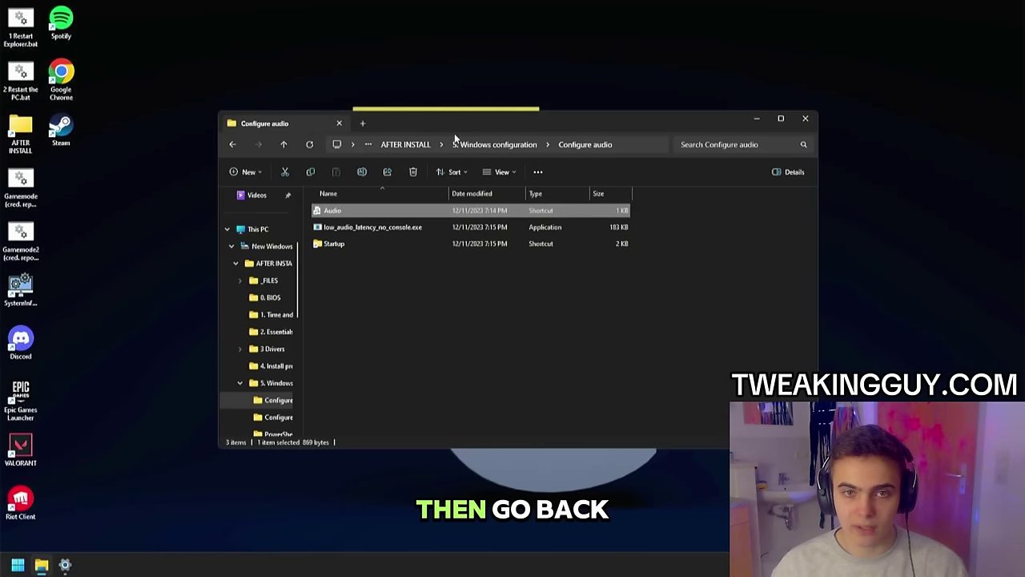
Step: Run 1GAMING INTERNET (AS ADMIN).bat as administrator from 5. Windows configuration > Configure network adapter
{"action": "left_click", "coordinate": [486, 143]}
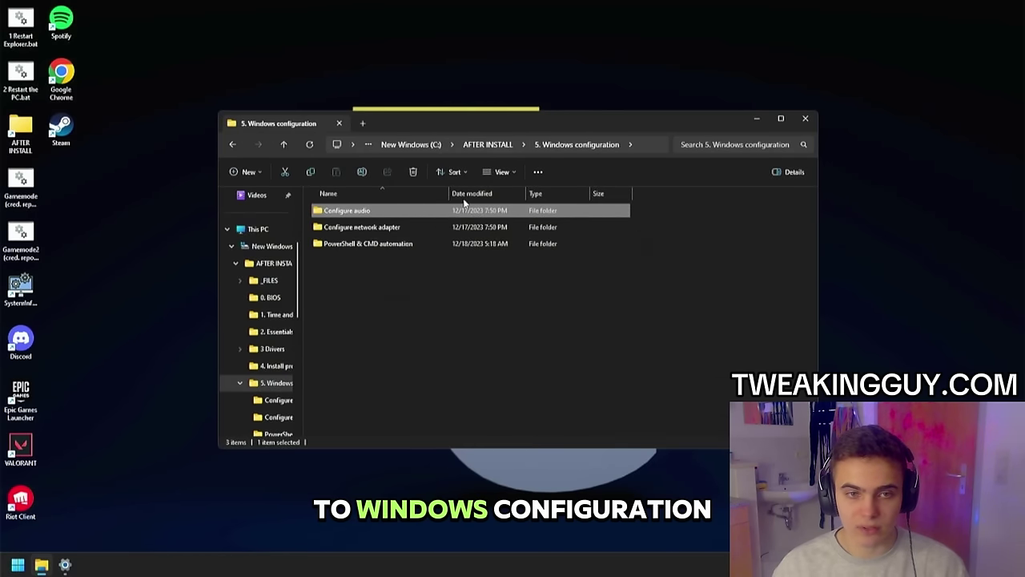
{"action": "double_click", "coordinate": [382, 231]}
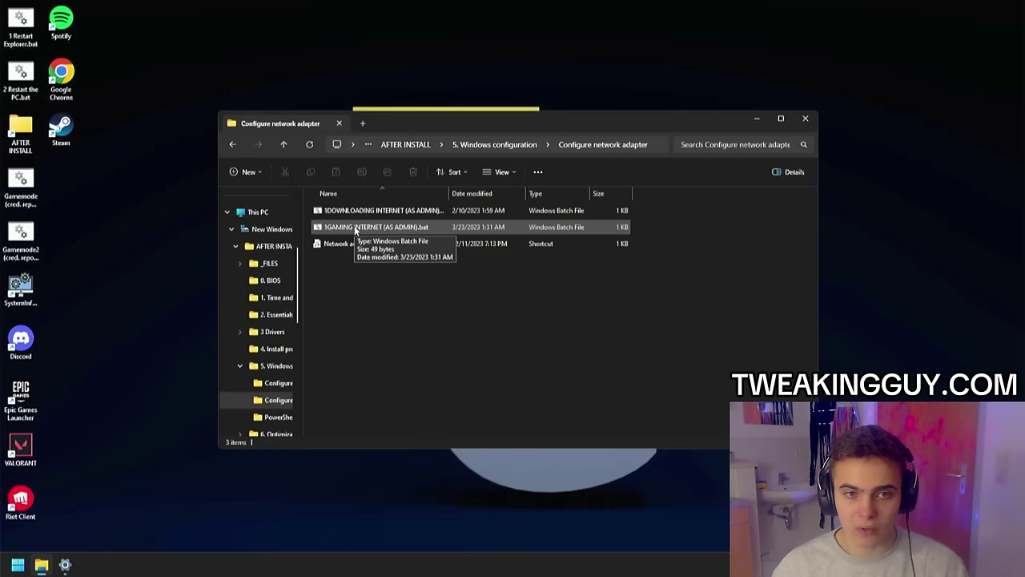
{"action": "right_click", "coordinate": [357, 229]}
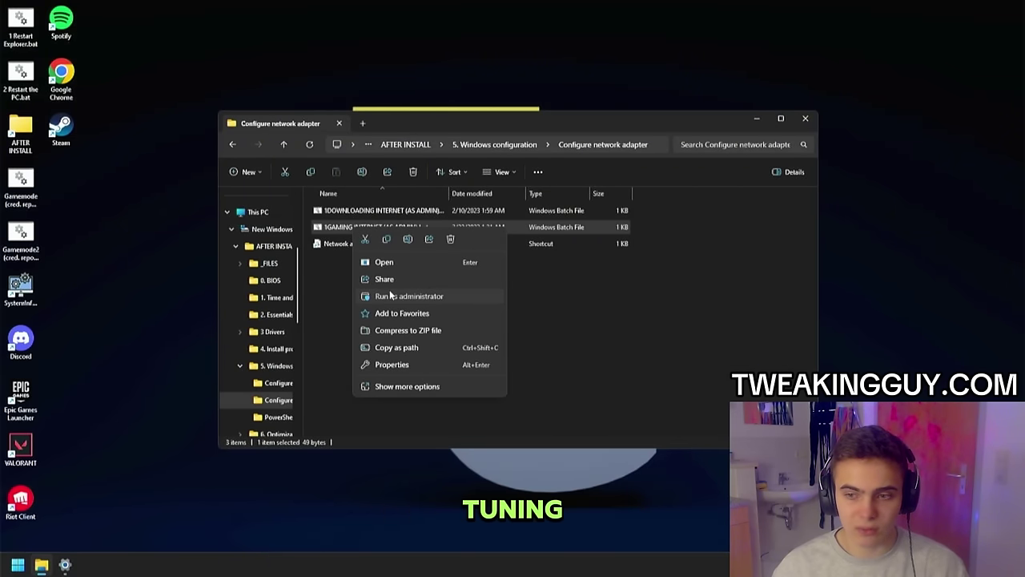
{"action": "left_click", "coordinate": [390, 296]}
Step: Through the Network adapter shortcut, disable every item in the Wi-Fi connection's properties except QoS Packet Scheduler and Internet Protocol Version 4 (TCP/IPv4)
{"action": "double_click", "coordinate": [356, 243]}
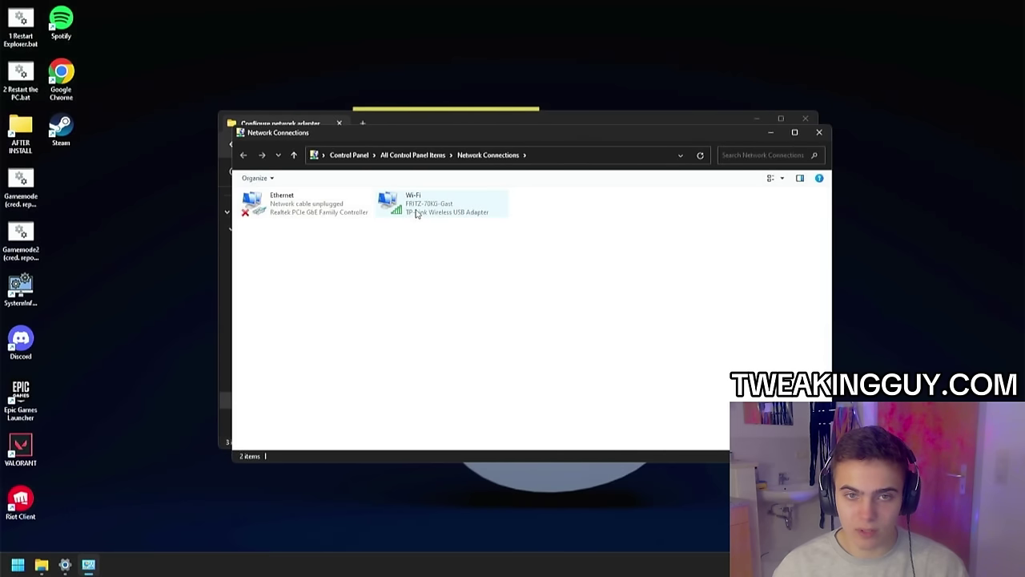
{"action": "double_click", "coordinate": [417, 211]}
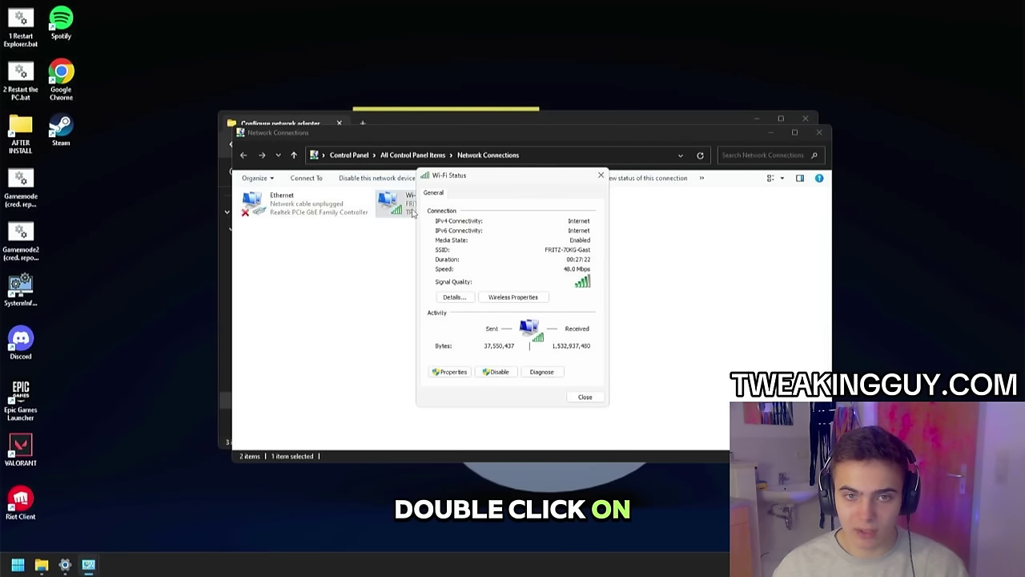
{"action": "left_click", "coordinate": [449, 375]}
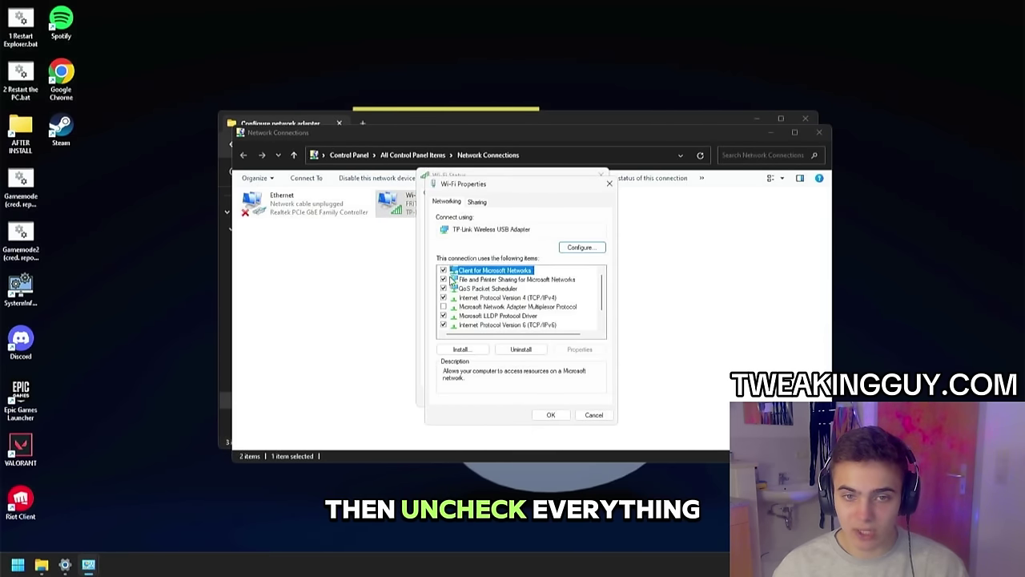
{"action": "left_click", "coordinate": [471, 290]}
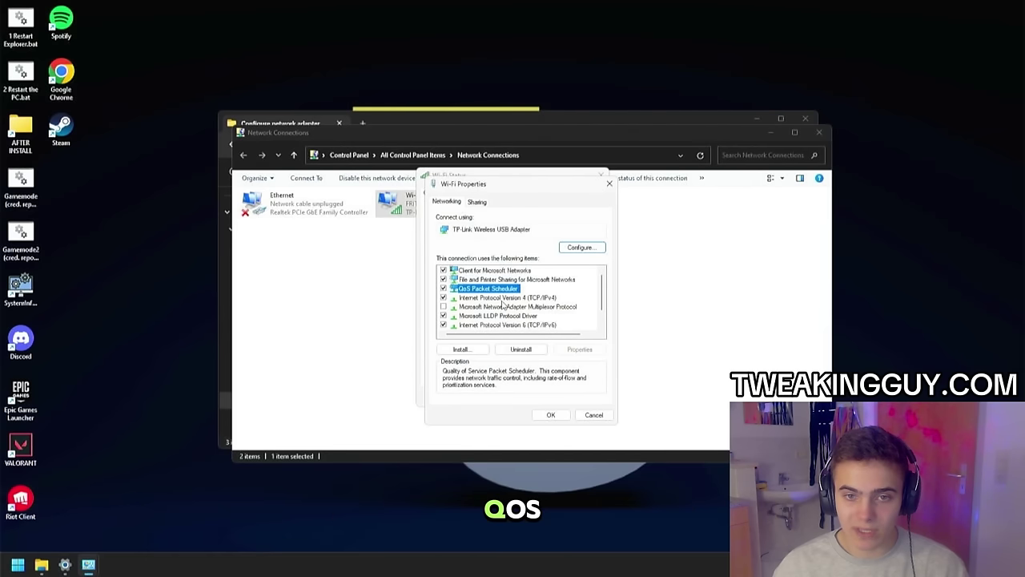
{"action": "left_click", "coordinate": [503, 300]}
{"action": "left_click", "coordinate": [443, 270]}
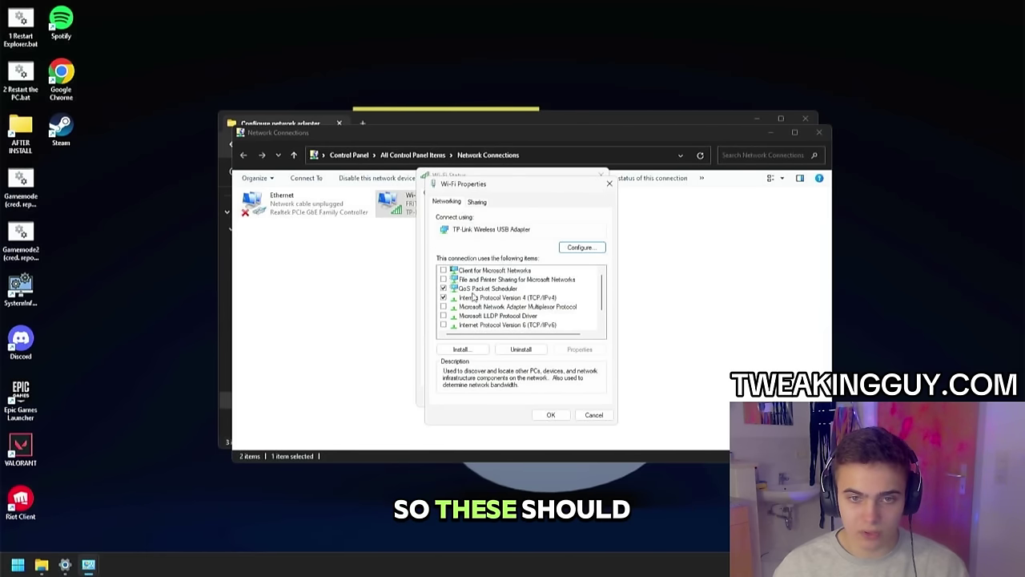
{"action": "left_click", "coordinate": [442, 279]}
{"action": "left_click", "coordinate": [443, 325]}
{"action": "left_click", "coordinate": [443, 316]}
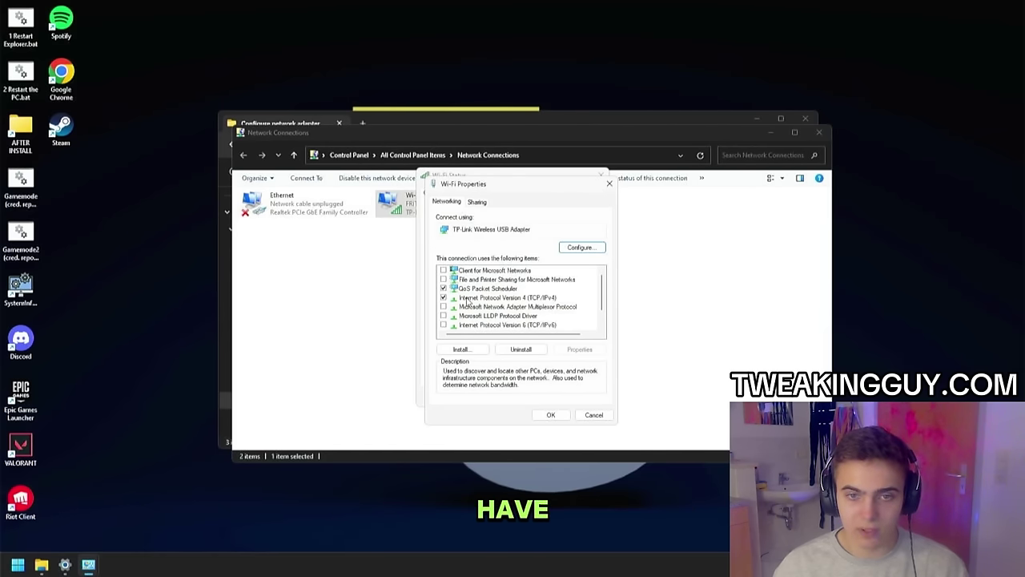
Step: Disable NetBIOS over TCP/IP in the advanced WINS settings of the Wi-Fi connection's IPv4 protocol and close Network Connections
{"action": "left_click", "coordinate": [481, 297]}
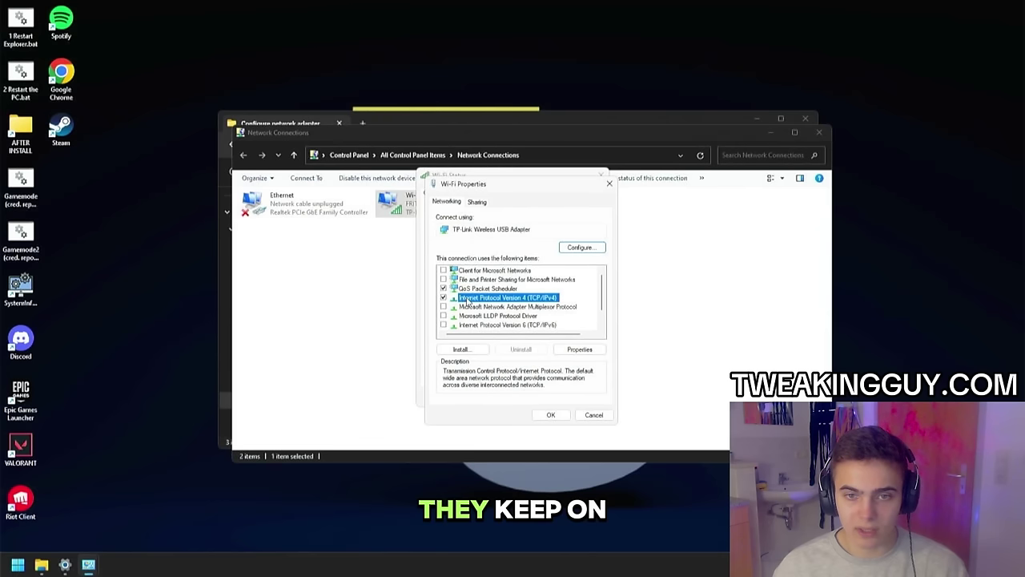
{"action": "left_click", "coordinate": [577, 350]}
{"action": "left_click", "coordinate": [620, 426]}
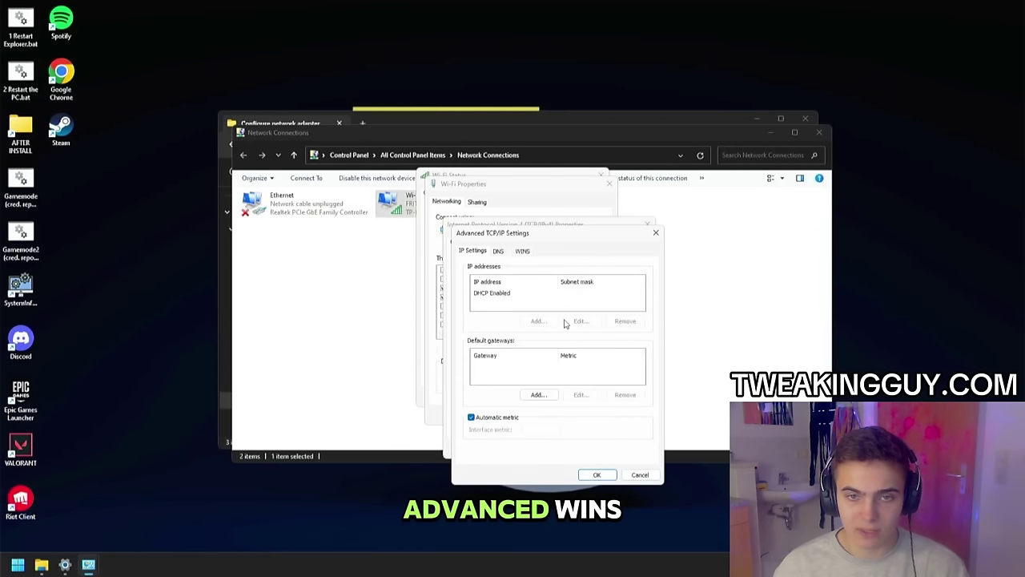
{"action": "left_click", "coordinate": [526, 251]}
{"action": "left_click", "coordinate": [495, 433]}
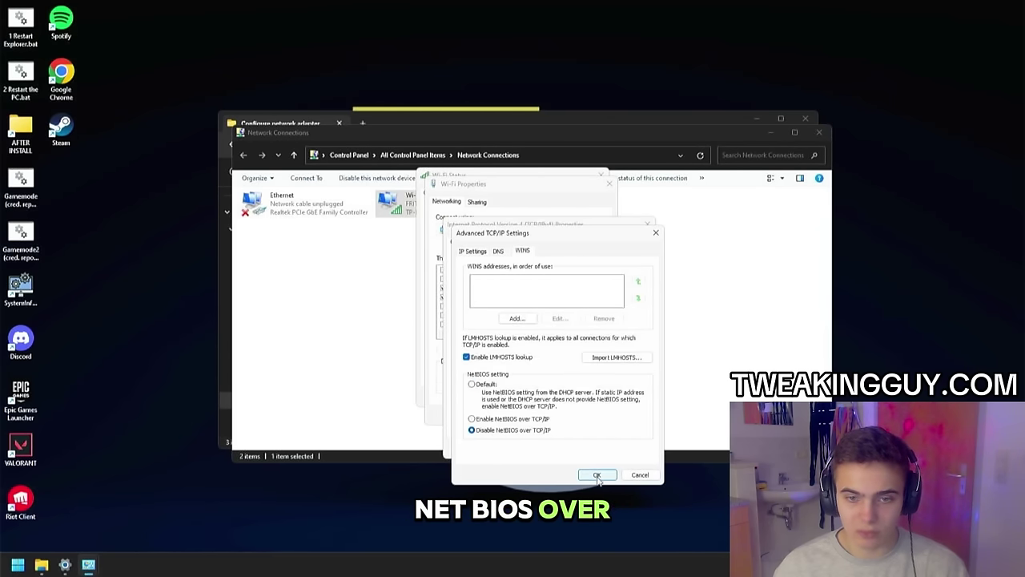
{"action": "left_click", "coordinate": [597, 475]}
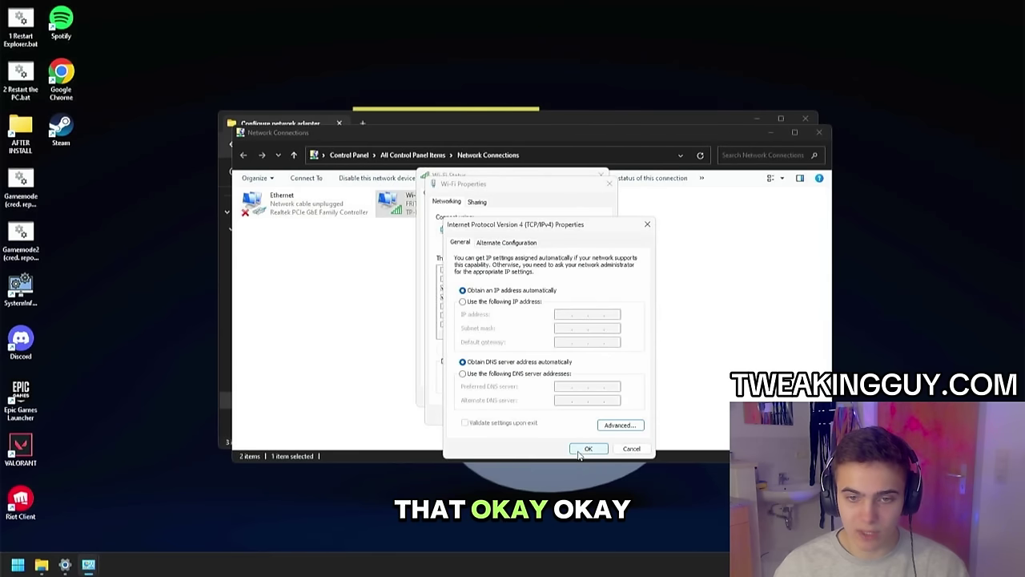
{"action": "left_click", "coordinate": [591, 446]}
{"action": "left_click", "coordinate": [549, 416]}
{"action": "left_click", "coordinate": [584, 396]}
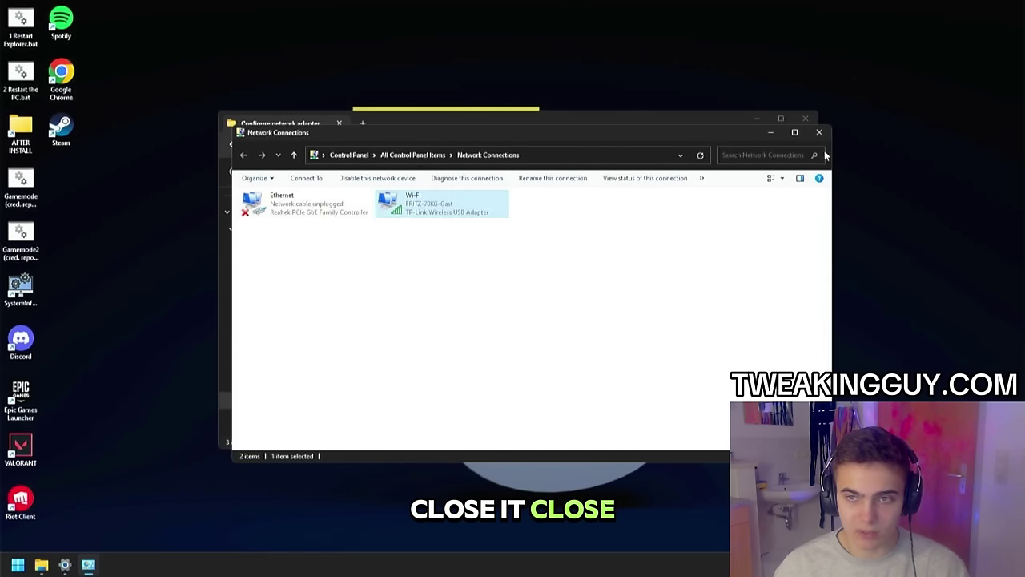
{"action": "left_click", "coordinate": [818, 132]}
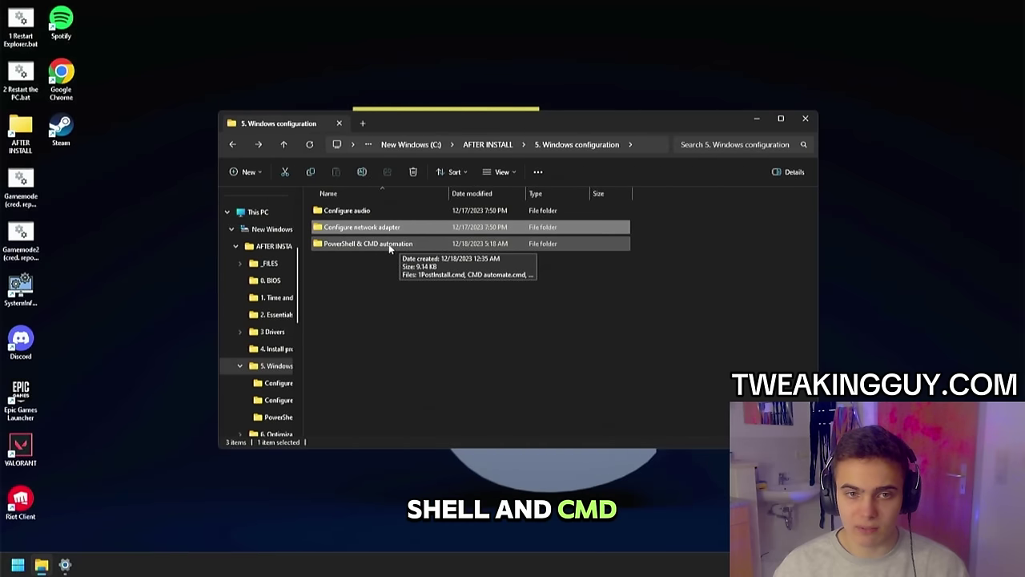
Step: Run the 1PostInstall.cmd and CMD automate.cmd shortcuts from the PowerShell & CMD automation folder, ending with the CMD automate console closed
{"action": "double_click", "coordinate": [389, 243]}
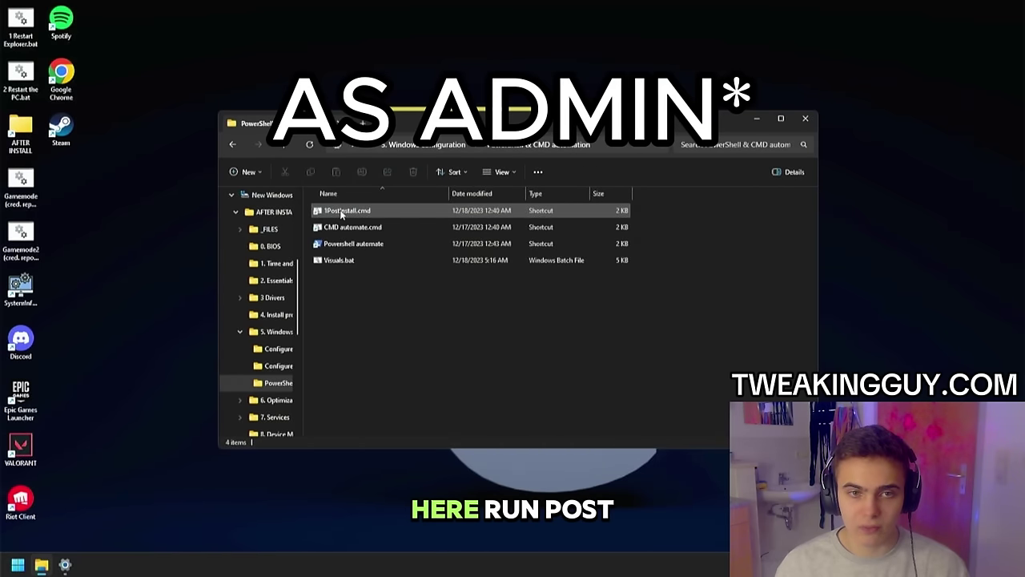
{"action": "double_click", "coordinate": [353, 211]}
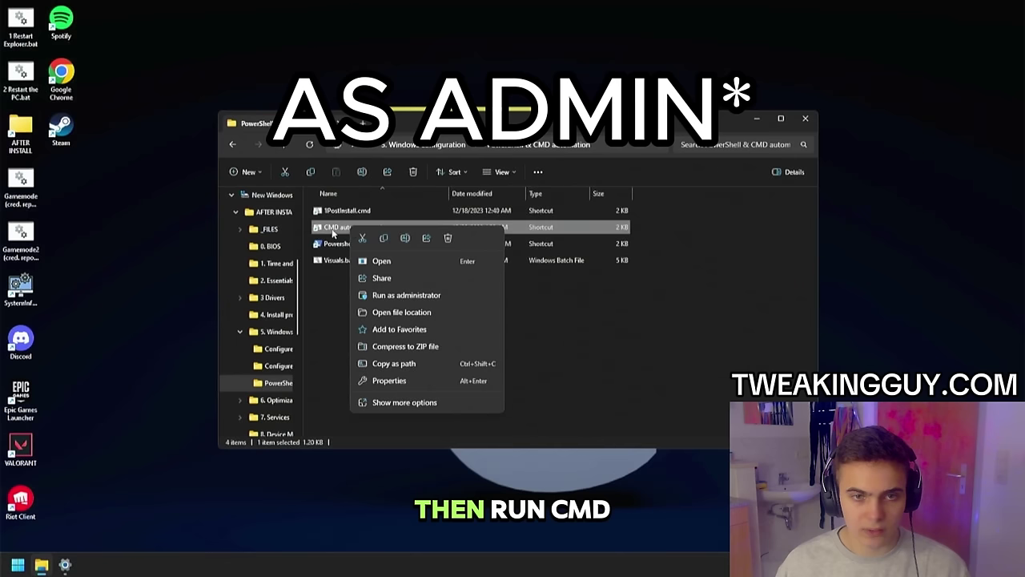
{"action": "left_click", "coordinate": [330, 229]}
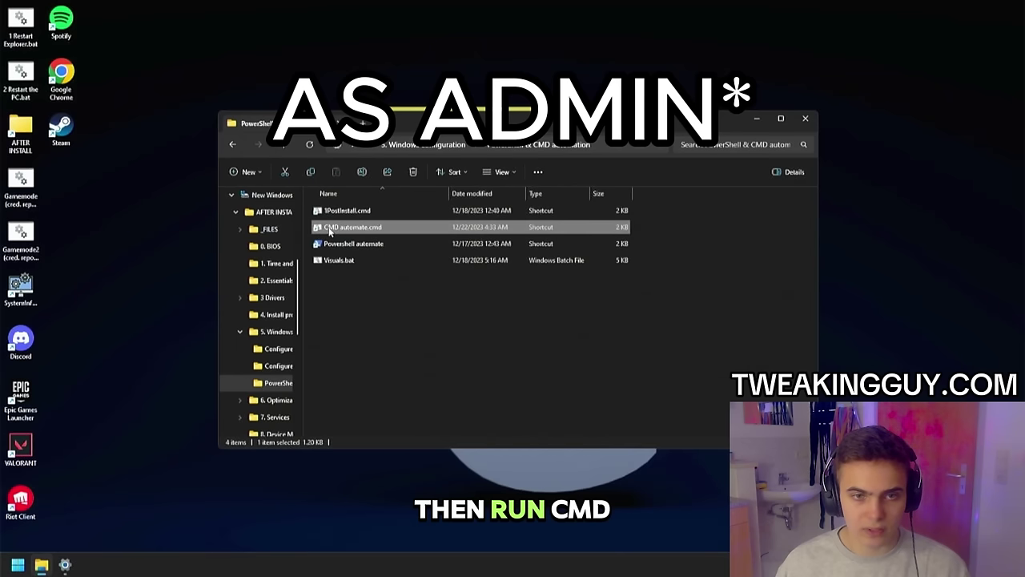
{"action": "double_click", "coordinate": [333, 230]}
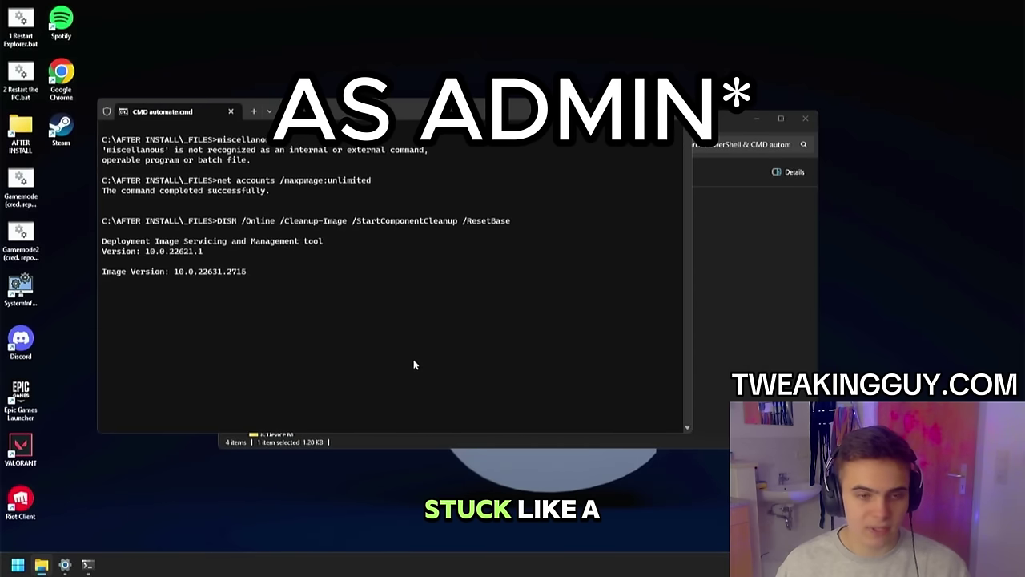
{"action": "left_click_drag", "start_coordinate": [413, 358], "coordinate": [104, 269]}
{"action": "left_click", "coordinate": [231, 112]}
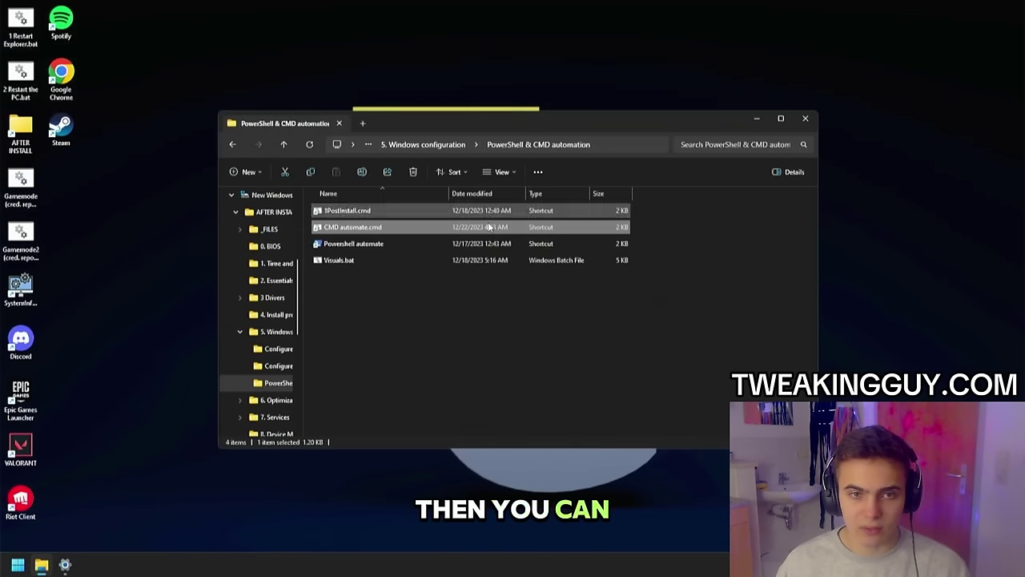
Step: Open the original CMD automate.cmd in _FILES for editing, cut its two DISM lines and save the file
{"action": "right_click", "coordinate": [342, 233]}
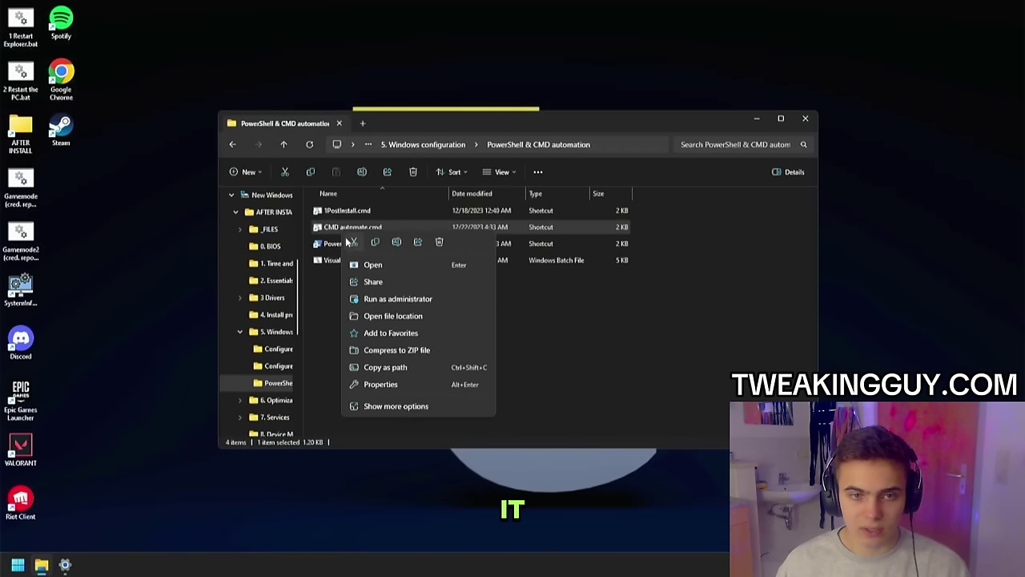
{"action": "left_click", "coordinate": [380, 319]}
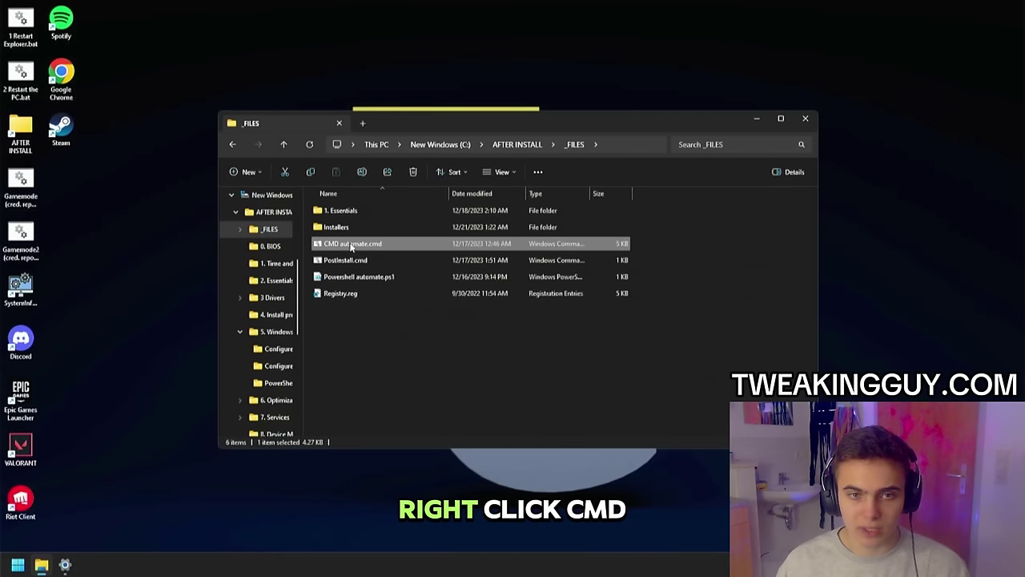
{"action": "right_click", "coordinate": [353, 245]}
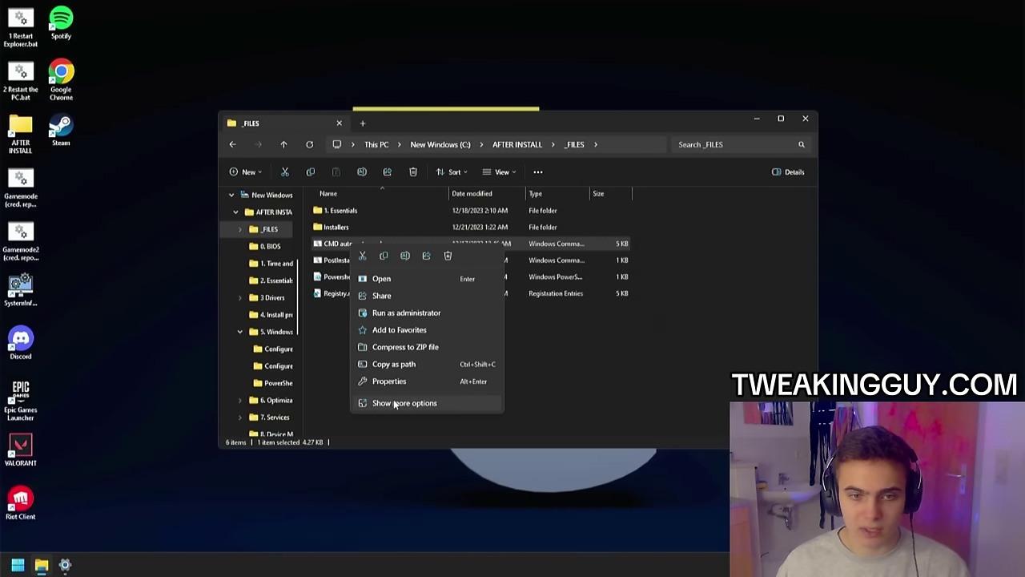
{"action": "left_click", "coordinate": [394, 402]}
{"action": "left_click", "coordinate": [375, 264]}
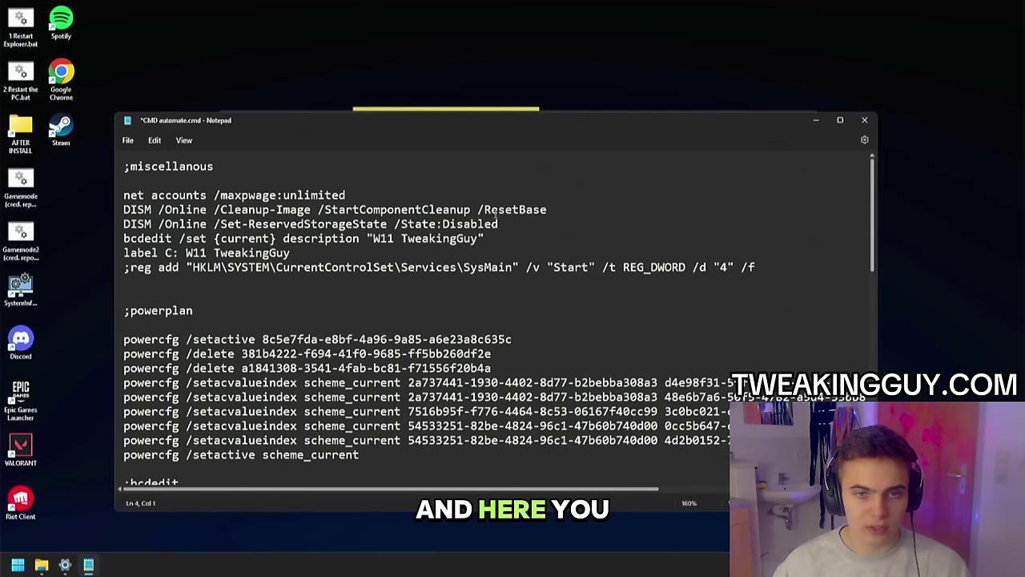
{"action": "left_click", "coordinate": [502, 225], "text": "shift"}
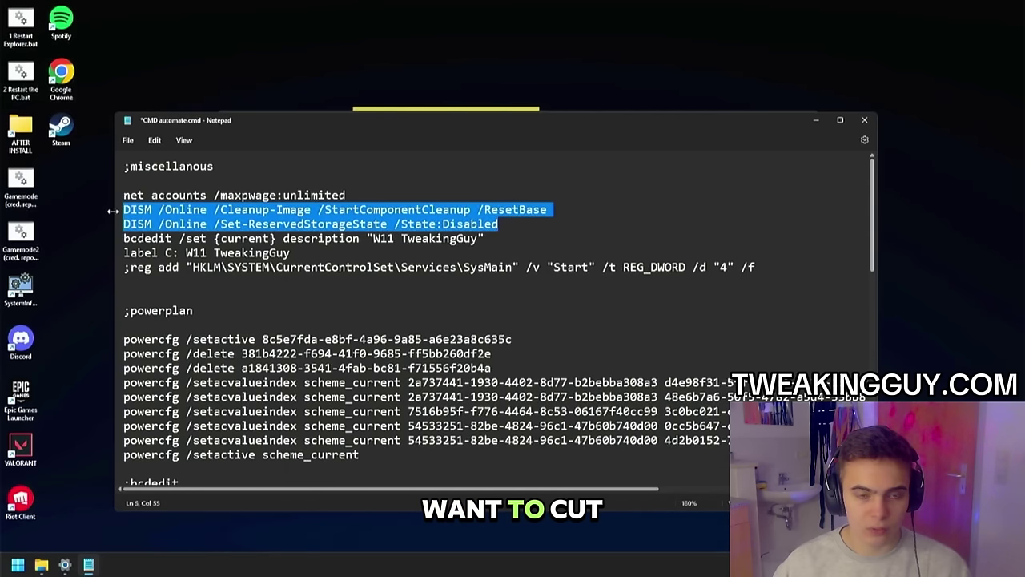
{"action": "key", "text": "ctrl+x"}
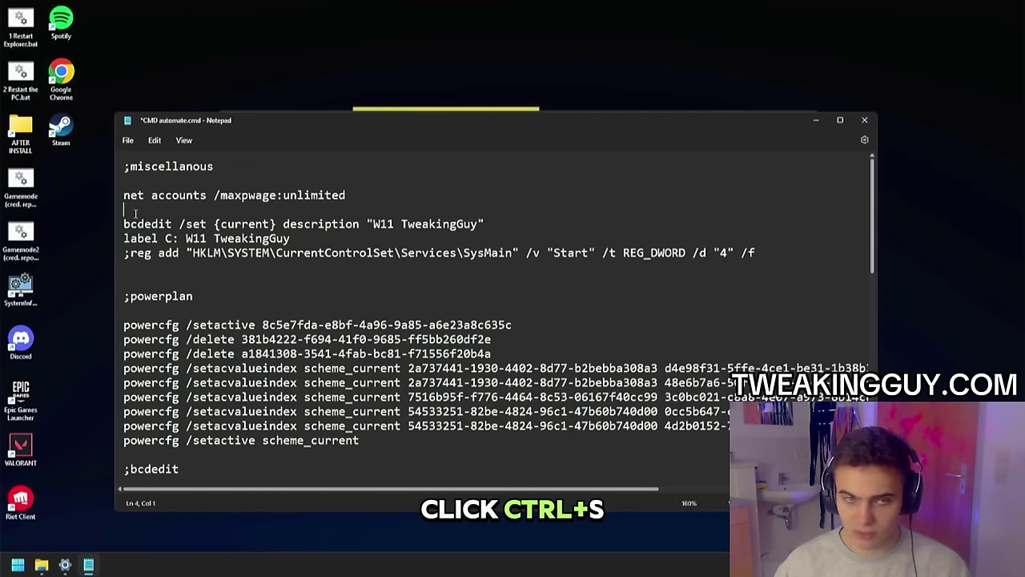
Step: Run the edited CMD automate.cmd in the _FILES folder as administrator
{"action": "left_click", "coordinate": [39, 564]}
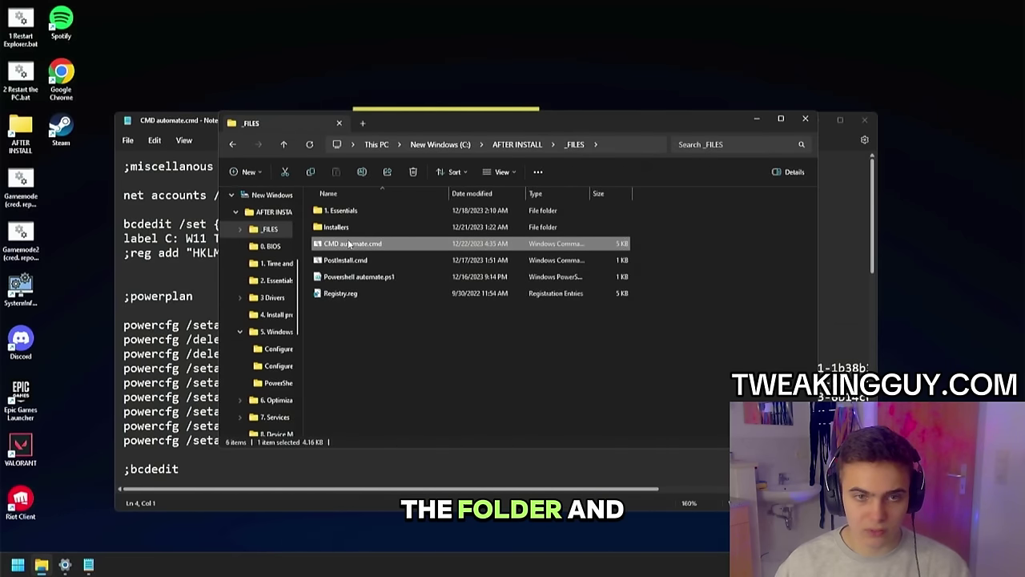
{"action": "right_click", "coordinate": [349, 244]}
{"action": "left_click", "coordinate": [381, 310]}
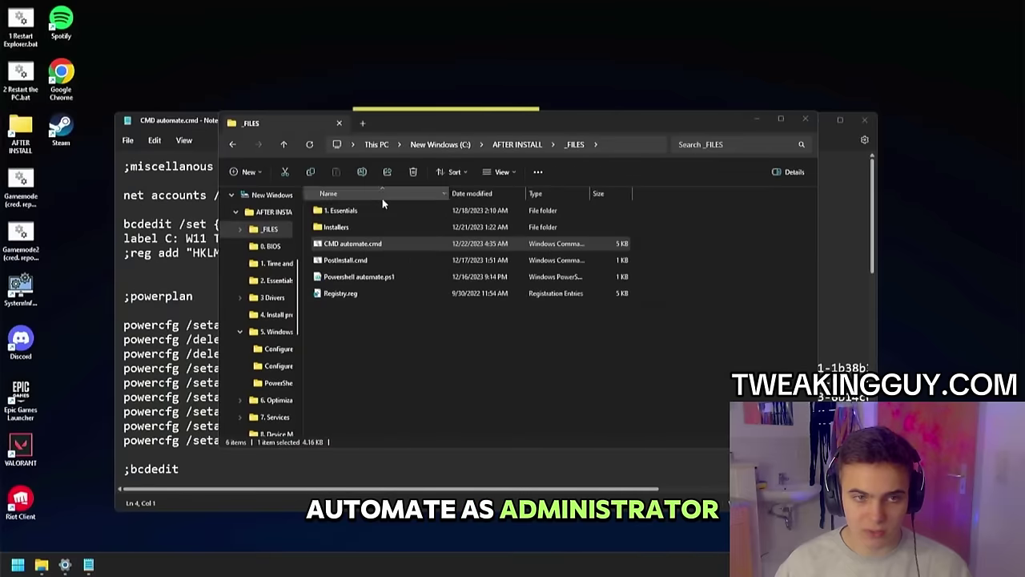
Step: Paste the two cut DISM lines back below the net accounts line in CMD automate.cmd and close Notepad
{"action": "key", "text": "alt+Tab"}
{"action": "key", "text": "ctrl+v"}
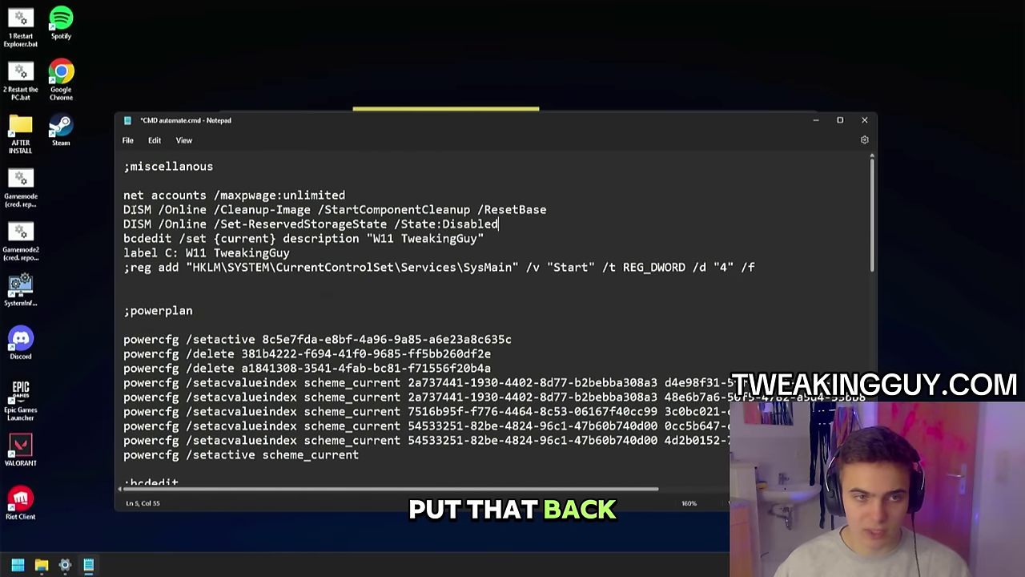
{"action": "left_click", "coordinate": [862, 122]}
Step: From the PowerShell & CMD automation folder, run Powershell automate as administrator and Visuals.bat without administrator rights
{"action": "right_click", "coordinate": [343, 242]}
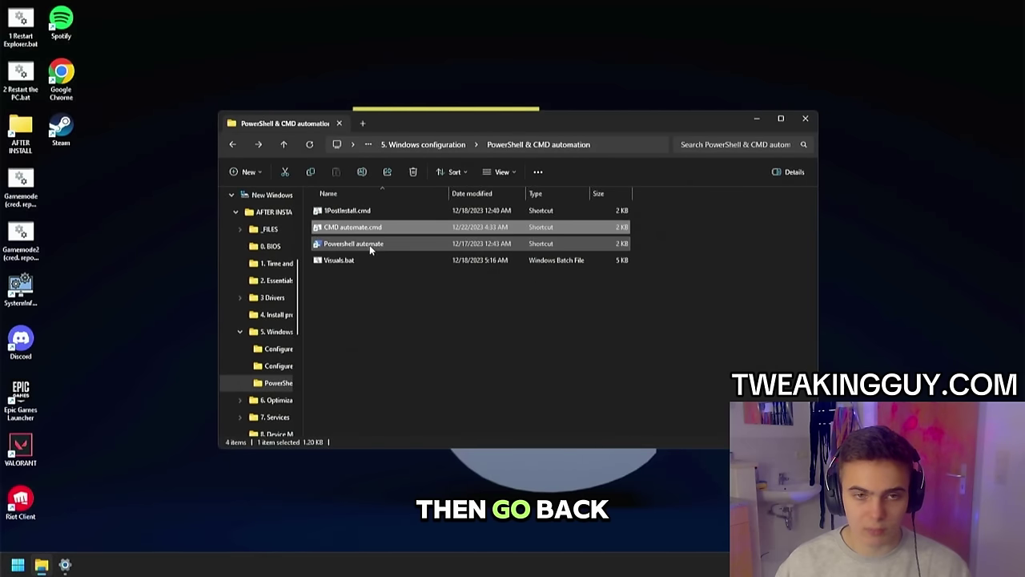
{"action": "right_click", "coordinate": [369, 248]}
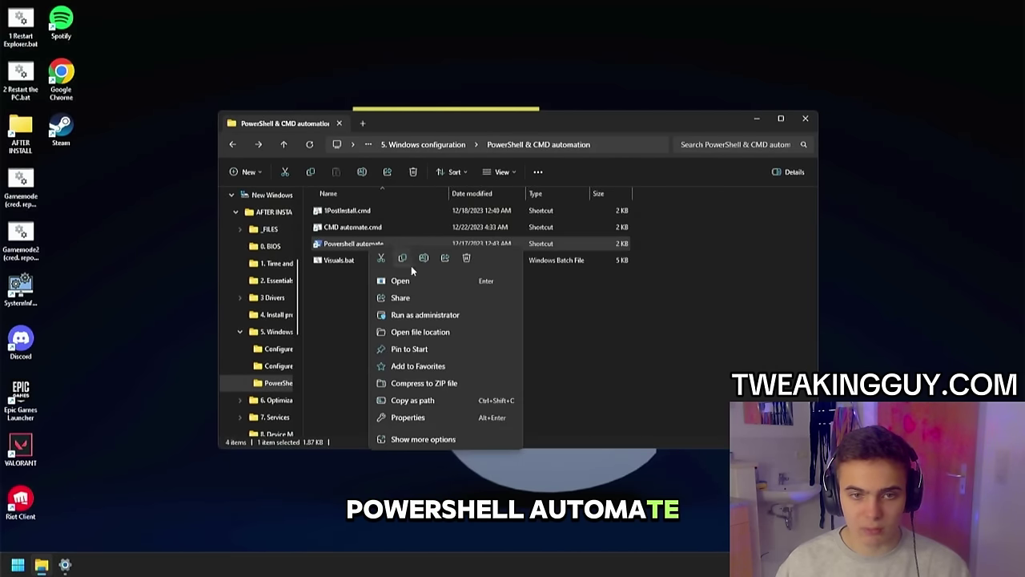
{"action": "left_click", "coordinate": [425, 315]}
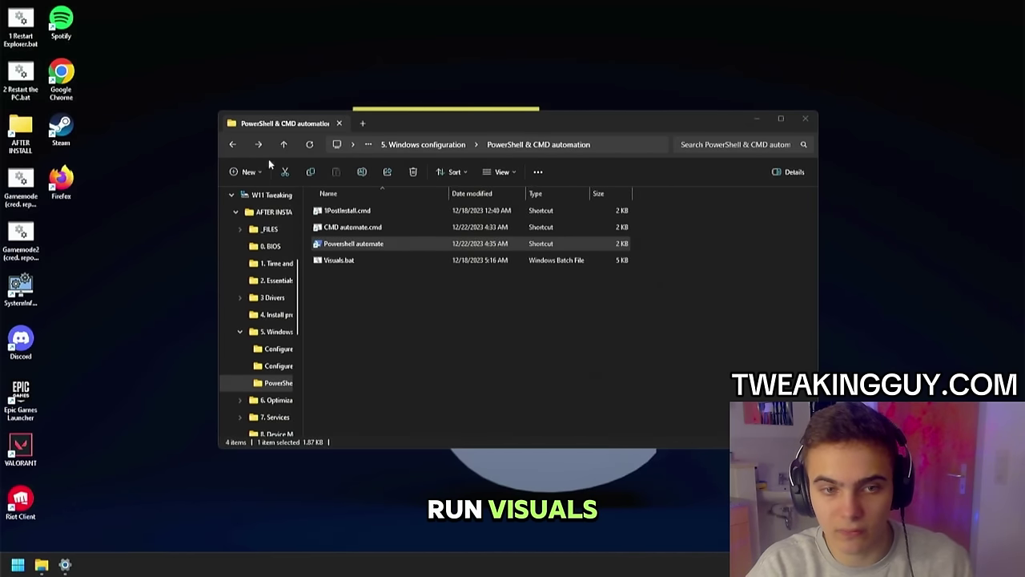
{"action": "left_click", "coordinate": [352, 259]}
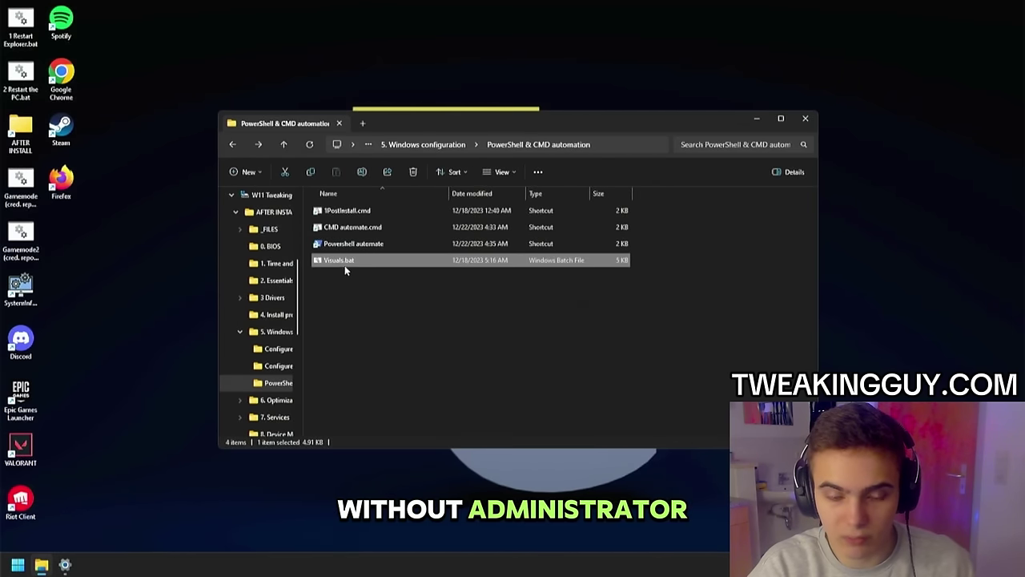
Step: Go back to the AFTER INSTALL folder and open 6. Optimization
{"action": "left_click", "coordinate": [413, 144]}
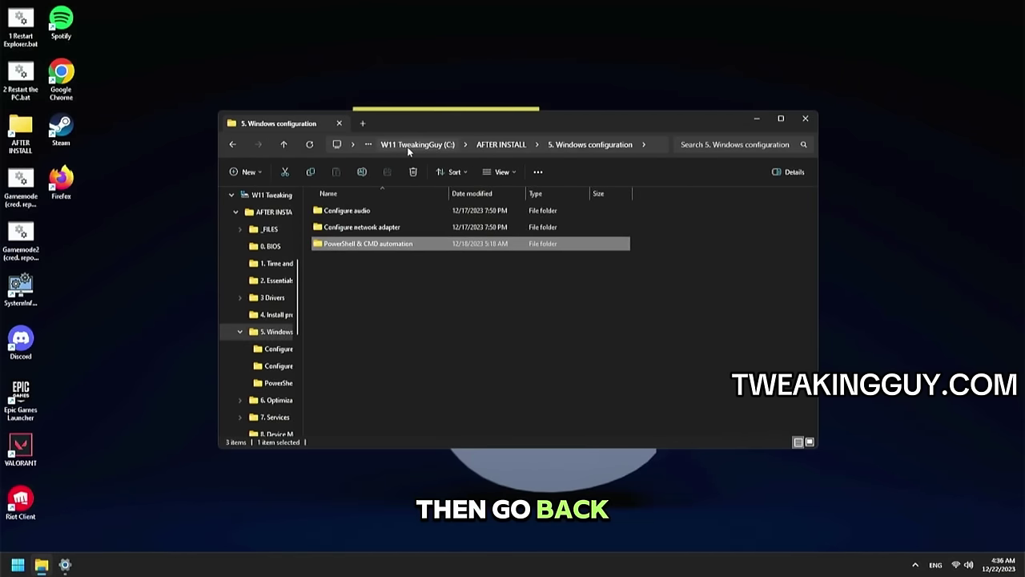
{"action": "left_click", "coordinate": [495, 146]}
{"action": "double_click", "coordinate": [360, 326]}
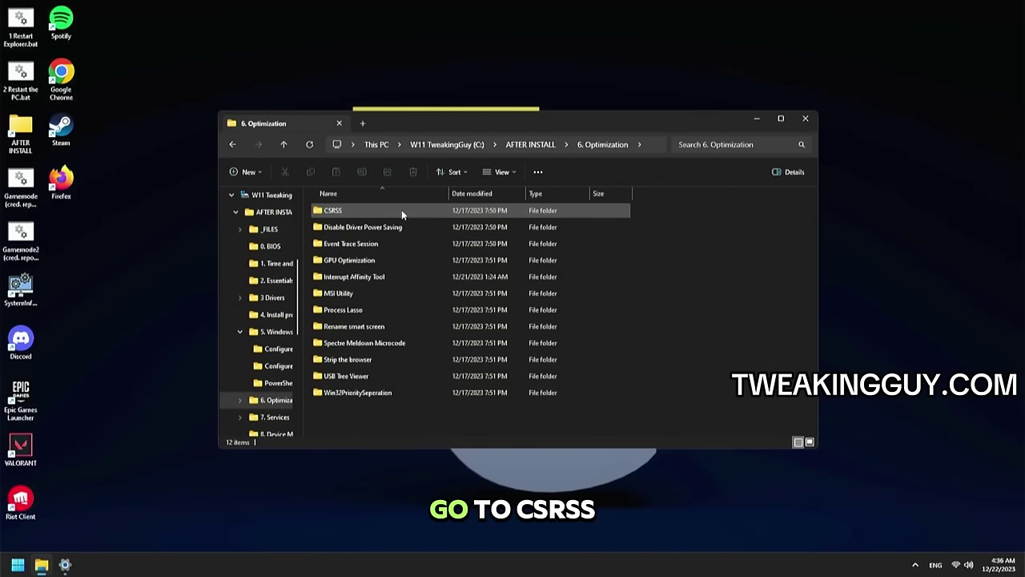
Step: Merge CSRSS PRIORITY.reg from the CSRSS folder into the registry
{"action": "double_click", "coordinate": [402, 211]}
{"action": "double_click", "coordinate": [377, 212]}
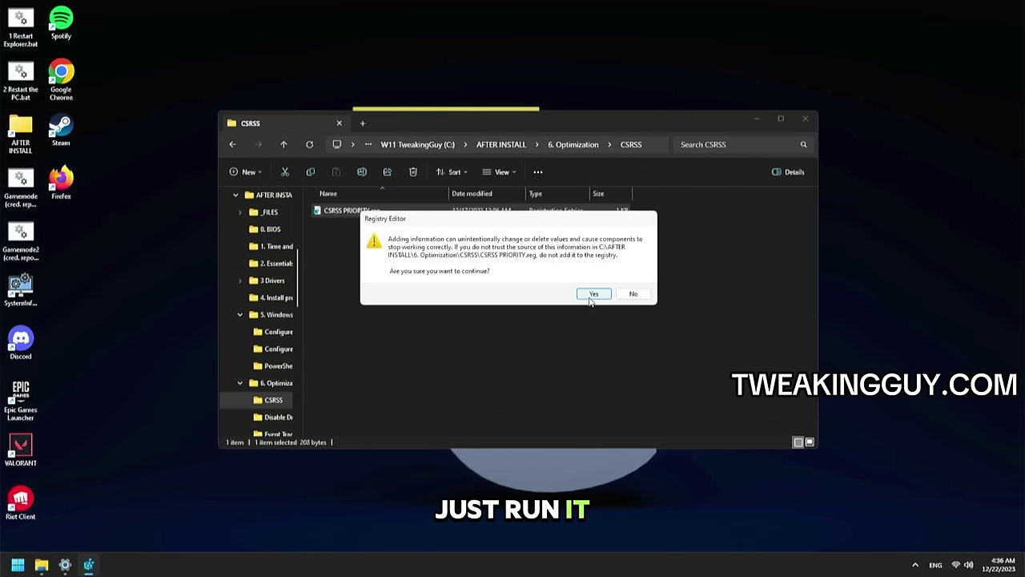
{"action": "left_click", "coordinate": [594, 294]}
{"action": "left_click", "coordinate": [633, 282]}
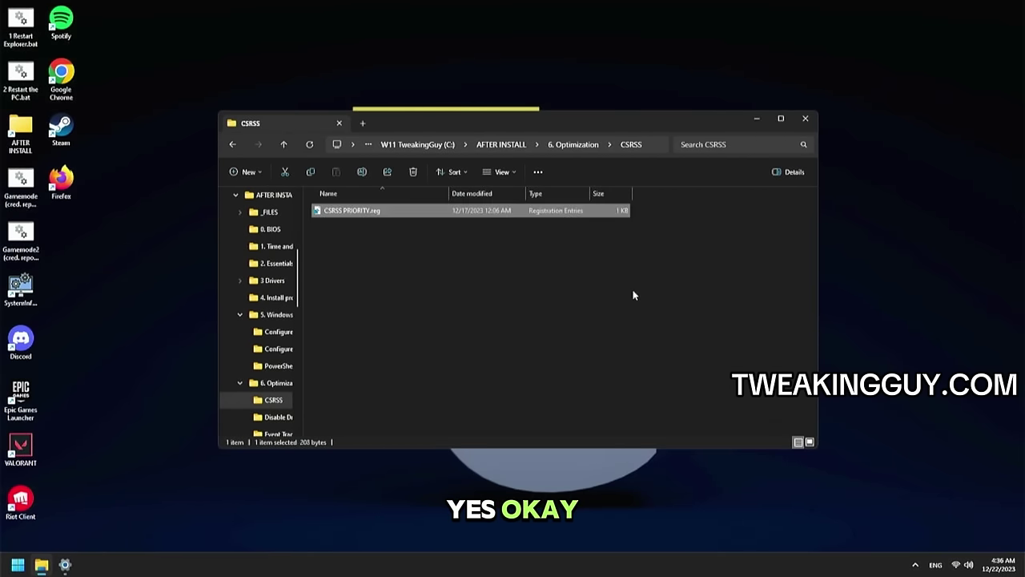
Step: Go back to 6. Optimization and run Disable Driver Power Saving.ps1 with PowerShell from its folder
{"action": "key", "text": "alt+Left"}
{"action": "double_click", "coordinate": [402, 227]}
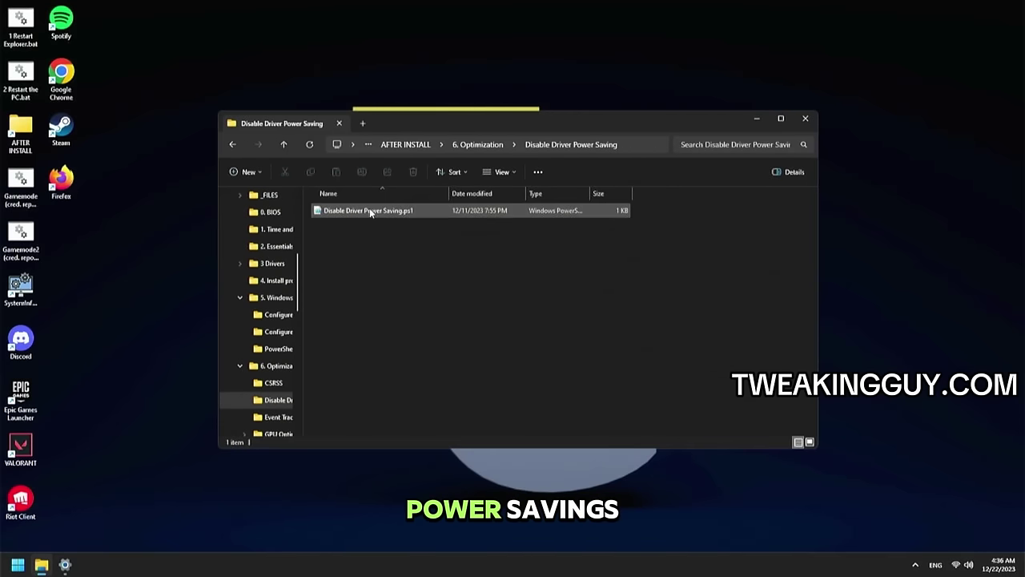
{"action": "left_click", "coordinate": [380, 215]}
{"action": "right_click", "coordinate": [378, 214]}
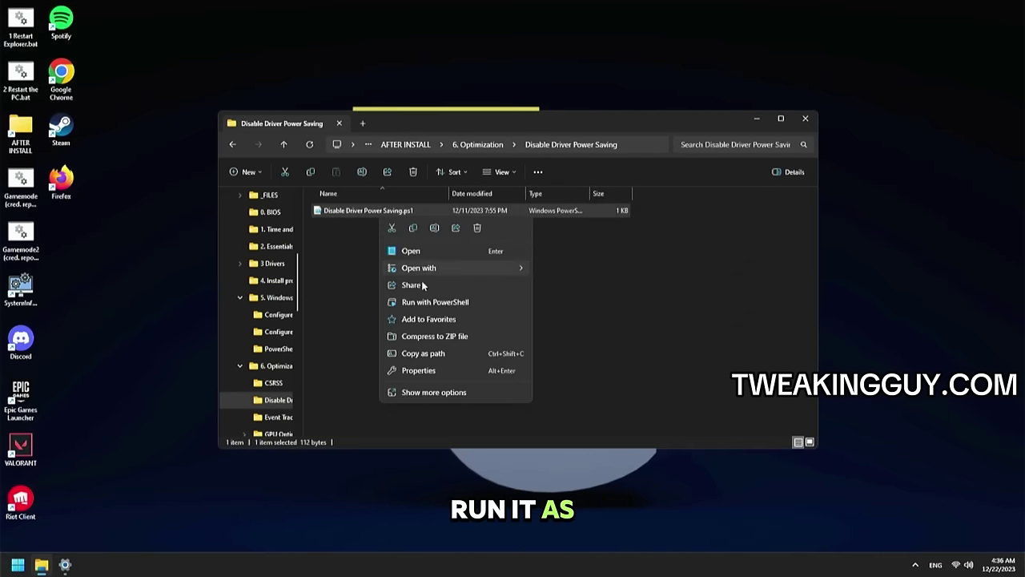
{"action": "left_click", "coordinate": [424, 303]}
Step: Go back to 6. Optimization and merge ets-disable.reg from the Event Trace Session folder into the registry
{"action": "key", "text": "alt+Left"}
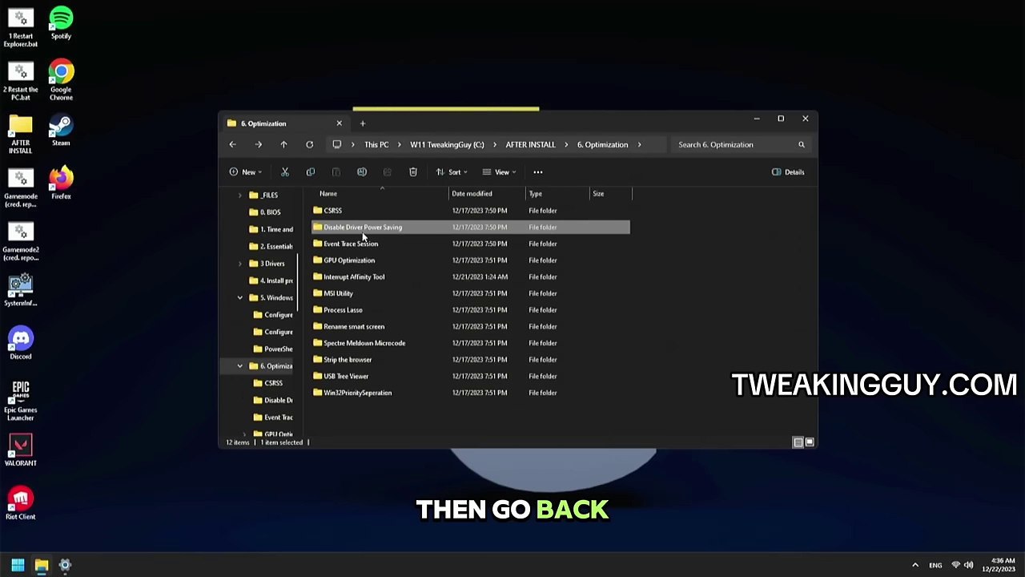
{"action": "double_click", "coordinate": [377, 244]}
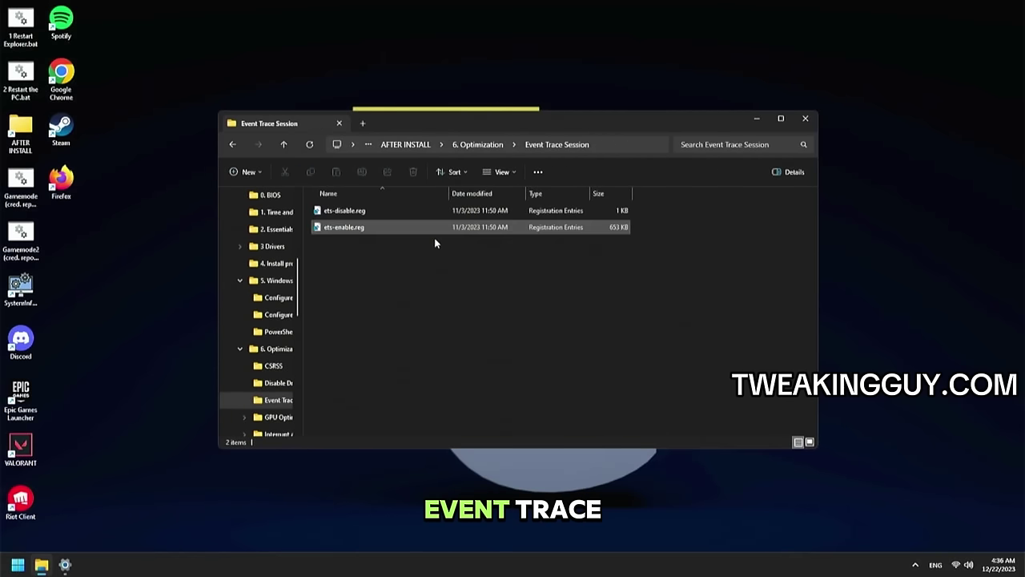
{"action": "double_click", "coordinate": [365, 215]}
{"action": "left_click", "coordinate": [594, 293]}
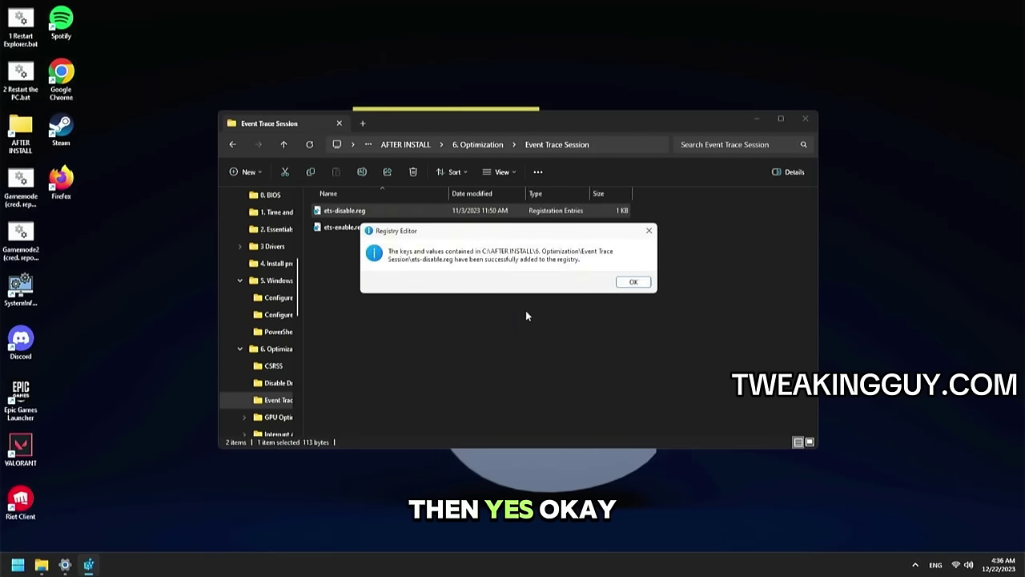
{"action": "left_click", "coordinate": [633, 282]}
Step: Go back to 6. Optimization and open the NVIDIA folder inside GPU Optimization
{"action": "key", "text": "alt+Left"}
{"action": "left_click", "coordinate": [358, 261]}
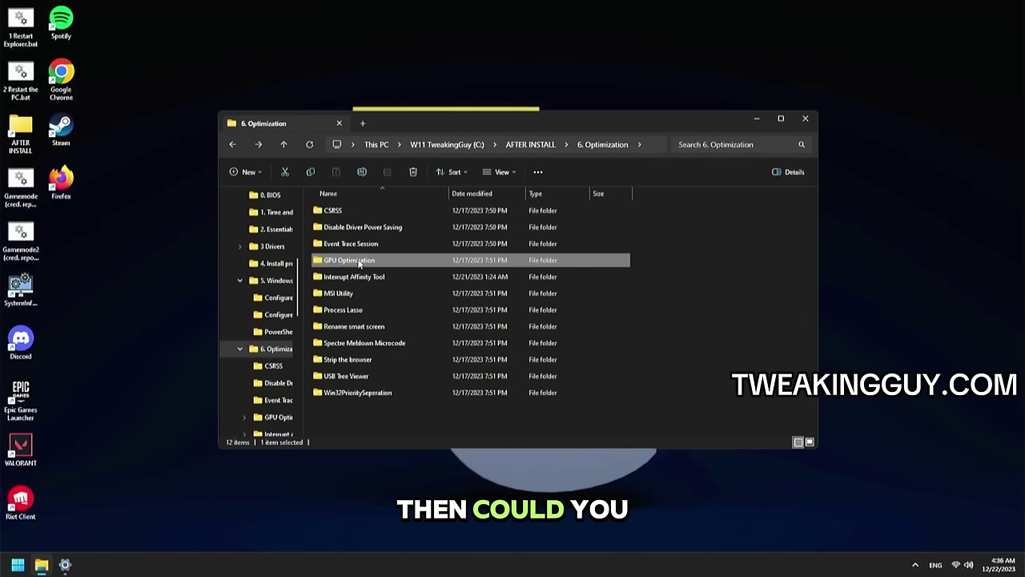
{"action": "double_click", "coordinate": [358, 261]}
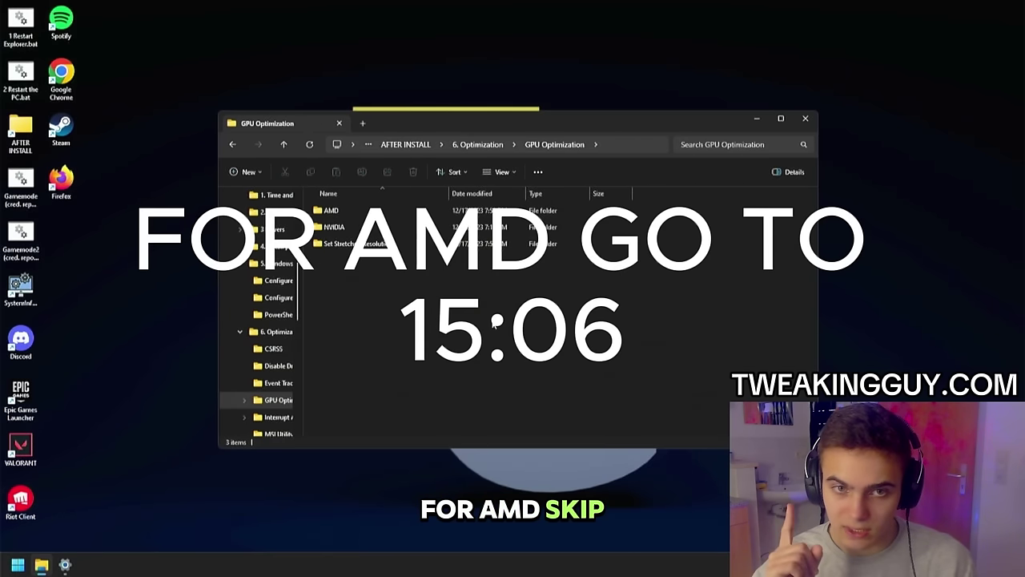
{"action": "double_click", "coordinate": [417, 227]}
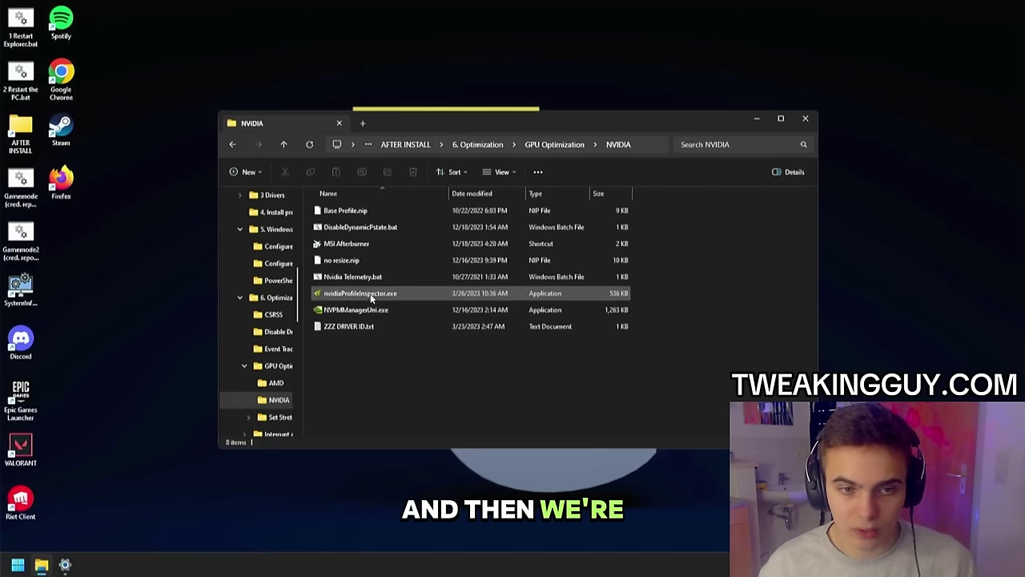
Step: Import no resize.nip into nvidiaProfileInspector.exe, apply the changes and close the inspector
{"action": "left_click", "coordinate": [371, 296]}
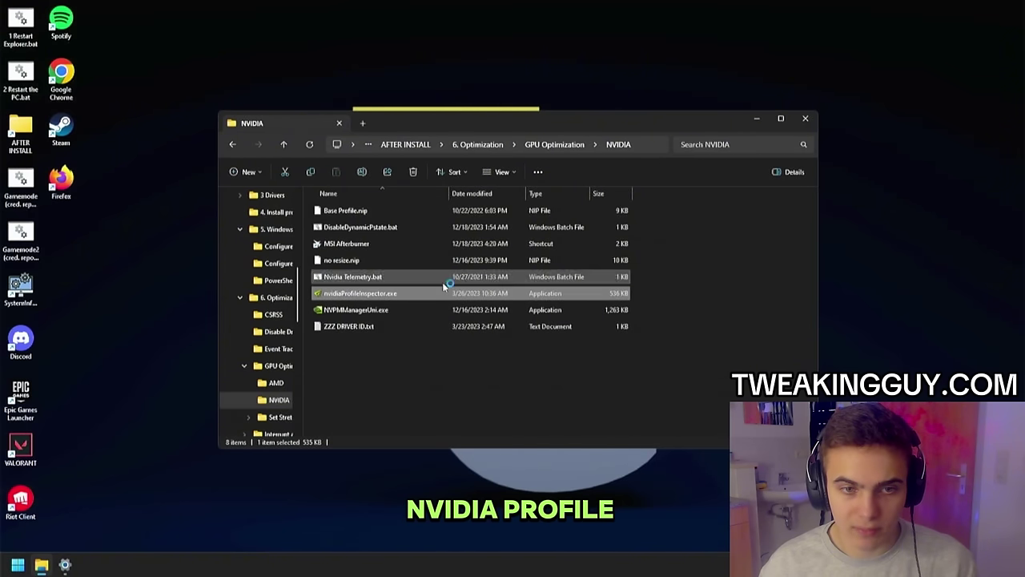
{"action": "left_click_drag", "start_coordinate": [342, 260], "coordinate": [290, 146]}
{"action": "left_click", "coordinate": [556, 318]}
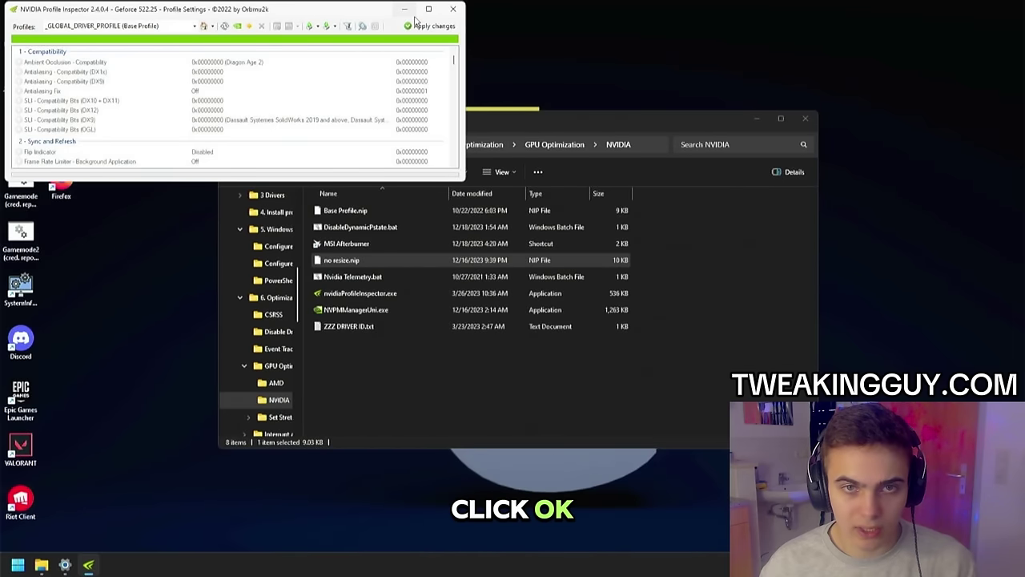
{"action": "left_click", "coordinate": [432, 26]}
{"action": "left_click", "coordinate": [453, 9]}
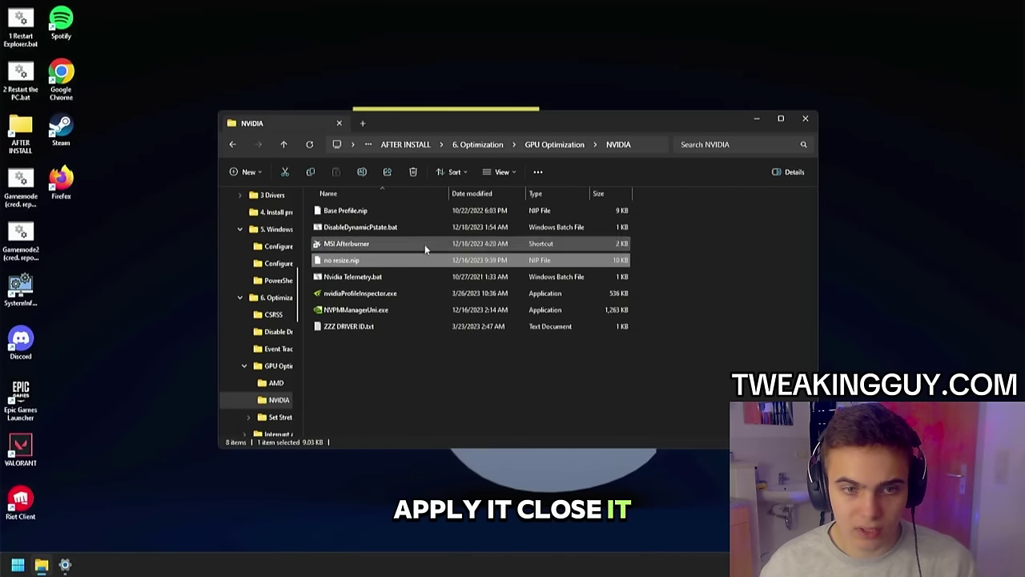
Step: In MSI Afterburner, set core clock +100 and memory clock +400 MHz, and lock the voltage/frequency curve at 1100 mV
{"action": "double_click", "coordinate": [381, 243]}
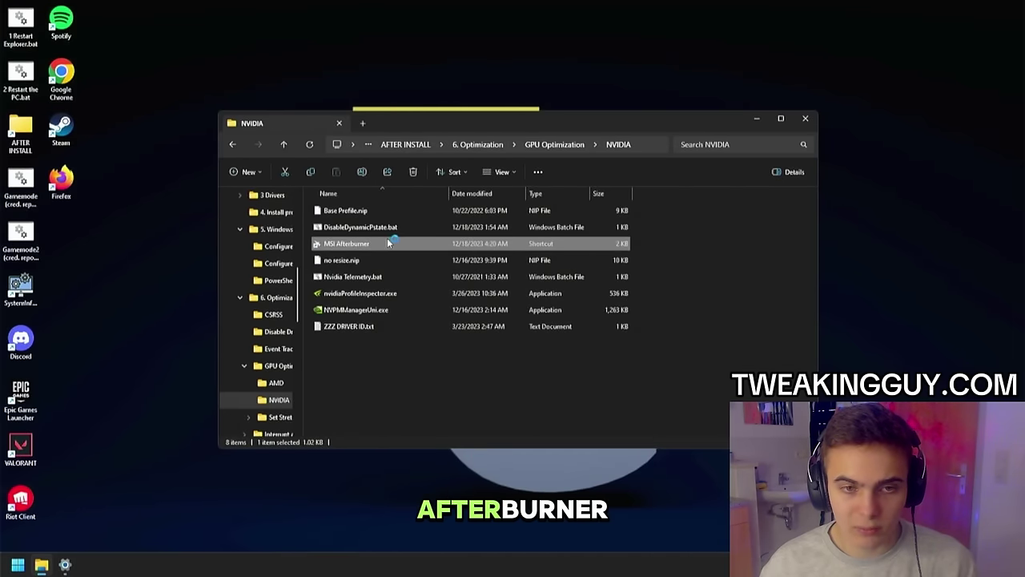
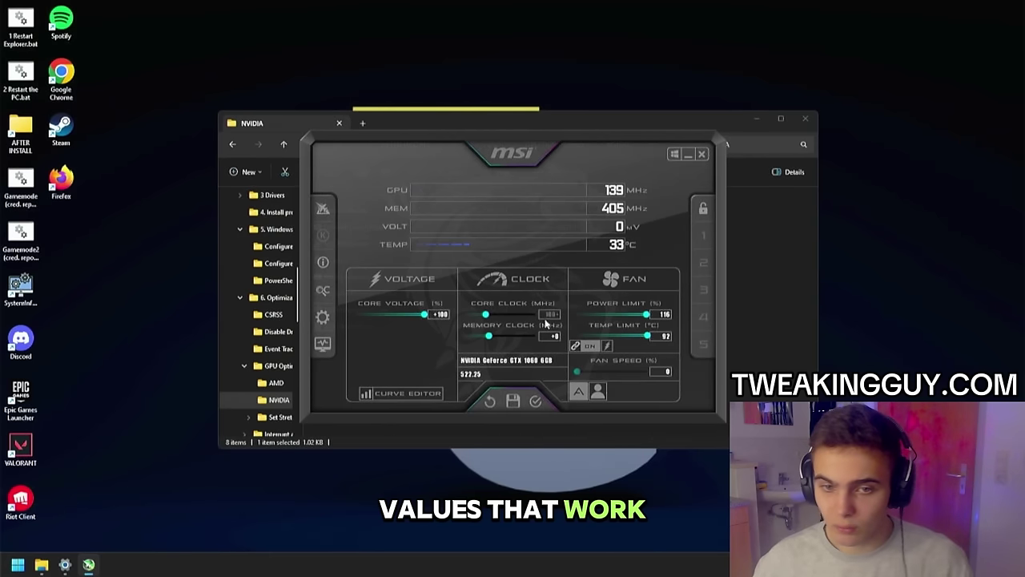
{"action": "key", "text": "Return"}
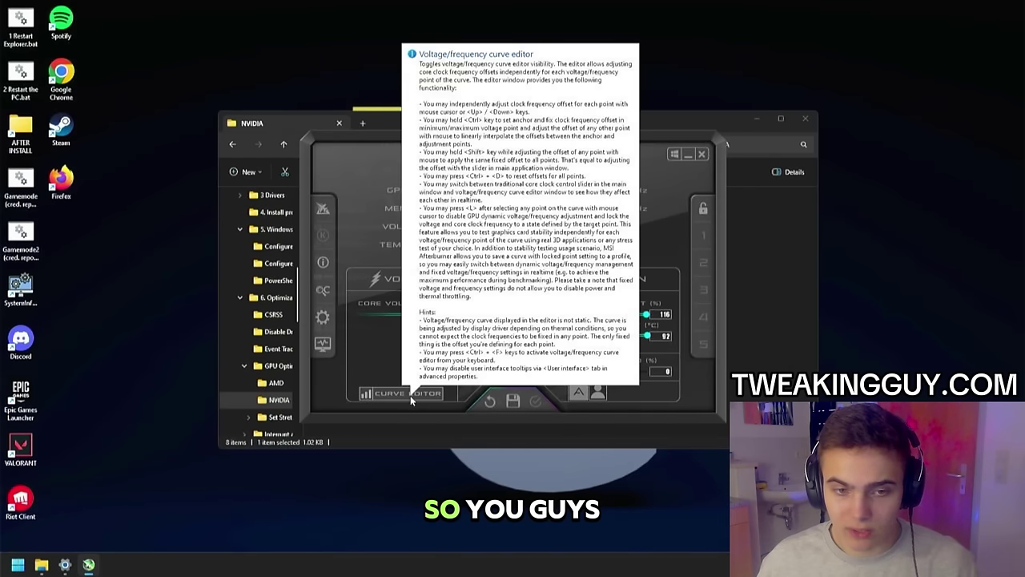
{"action": "left_click", "coordinate": [403, 394]}
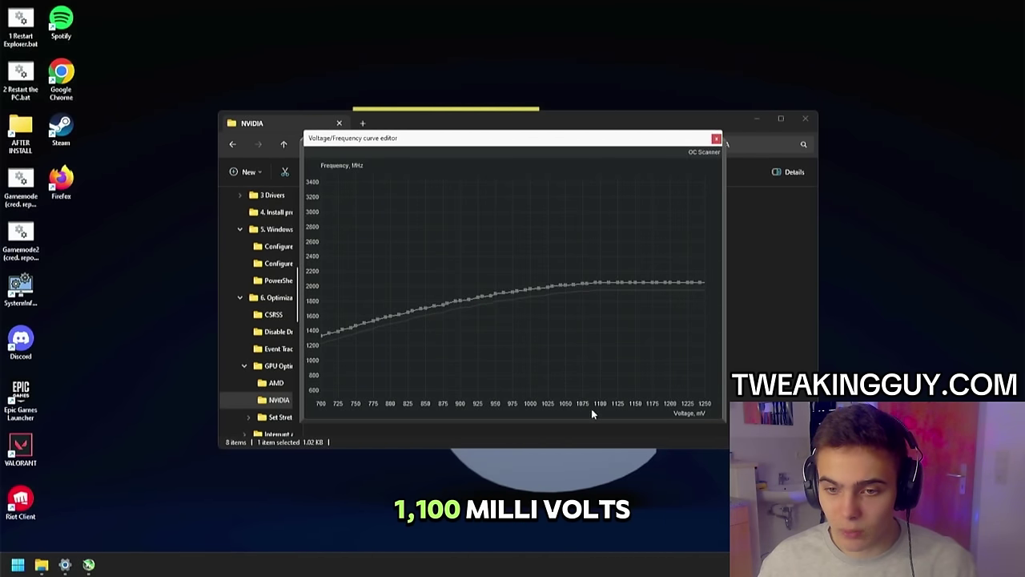
{"action": "left_click", "coordinate": [600, 282]}
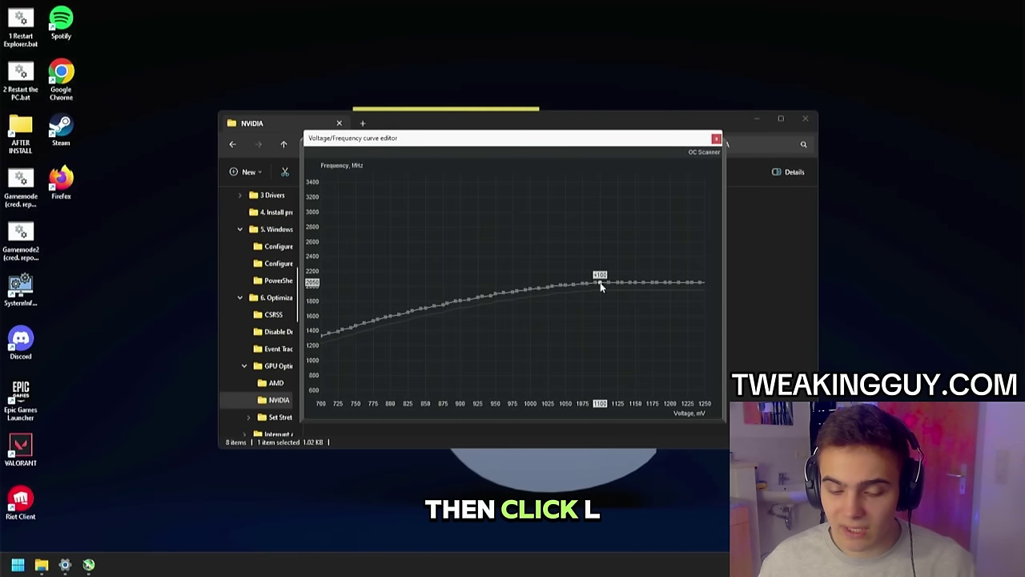
{"action": "key", "text": "l"}
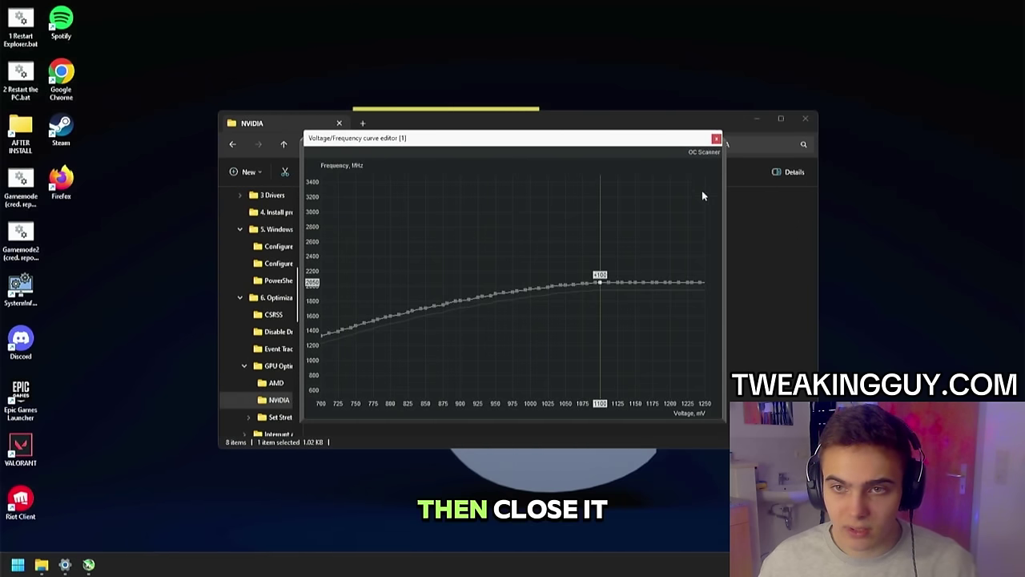
{"action": "left_click", "coordinate": [717, 140]}
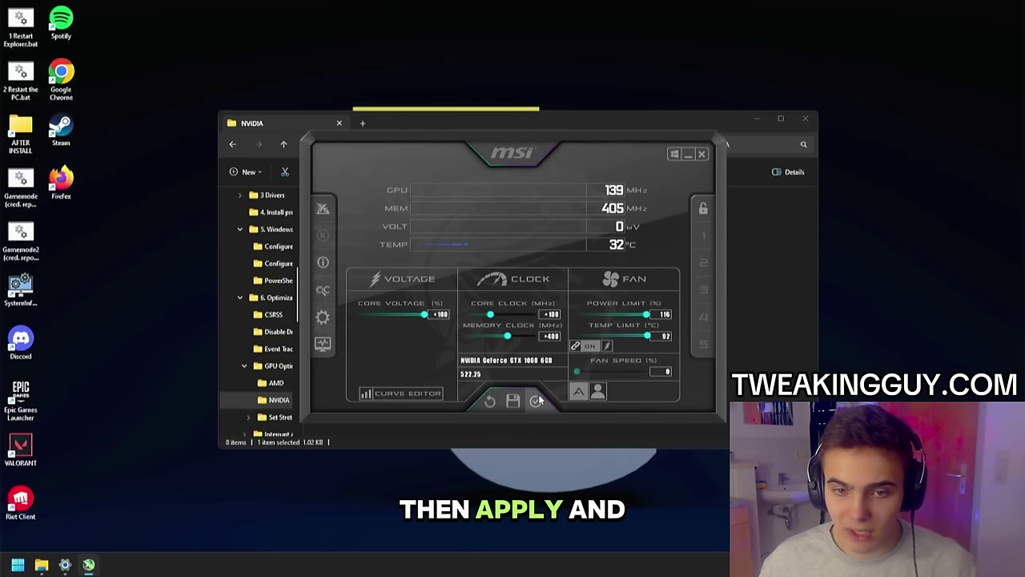
Step: Apply the overclock, save it to profile 1 and close MSI Afterburner
{"action": "left_click", "coordinate": [514, 403]}
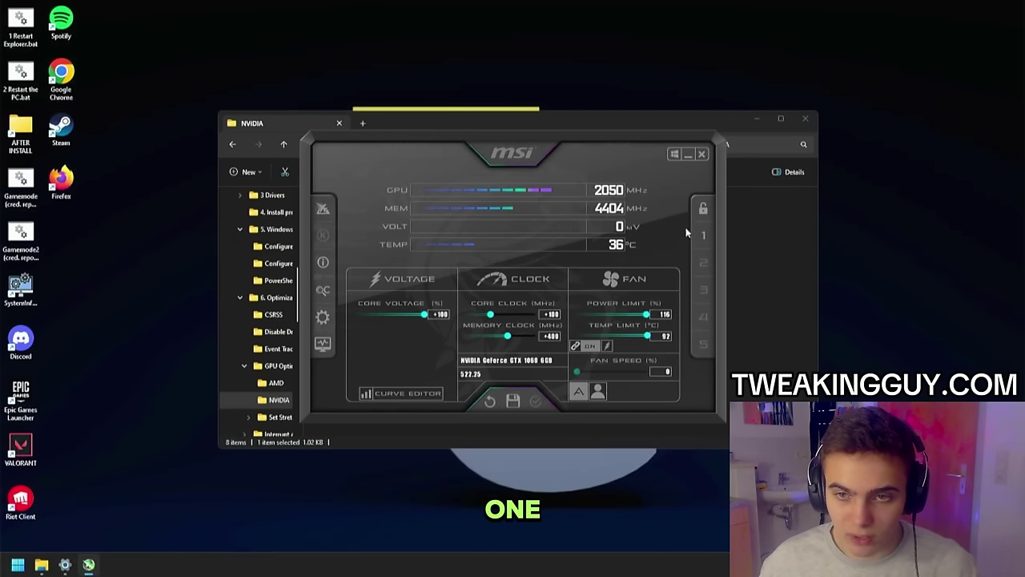
{"action": "left_click", "coordinate": [704, 234]}
{"action": "left_click", "coordinate": [702, 154]}
{"action": "left_click", "coordinate": [593, 302]}
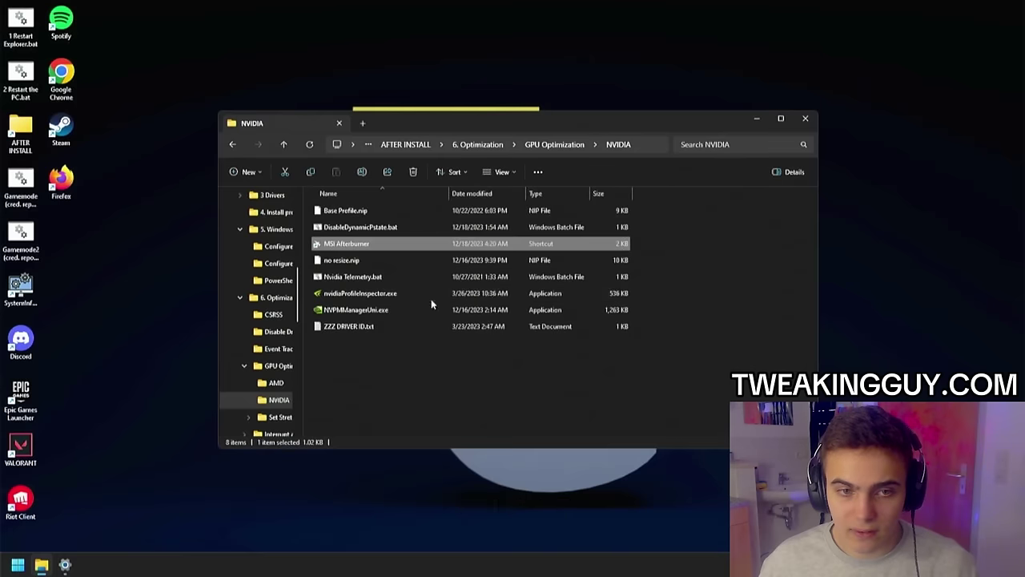
Step: Select Nvidia Telemetry.bat in the NVIDIA folder, and copy the registry path from ZZZ DRIVER ID.txt
{"action": "left_click", "coordinate": [336, 278]}
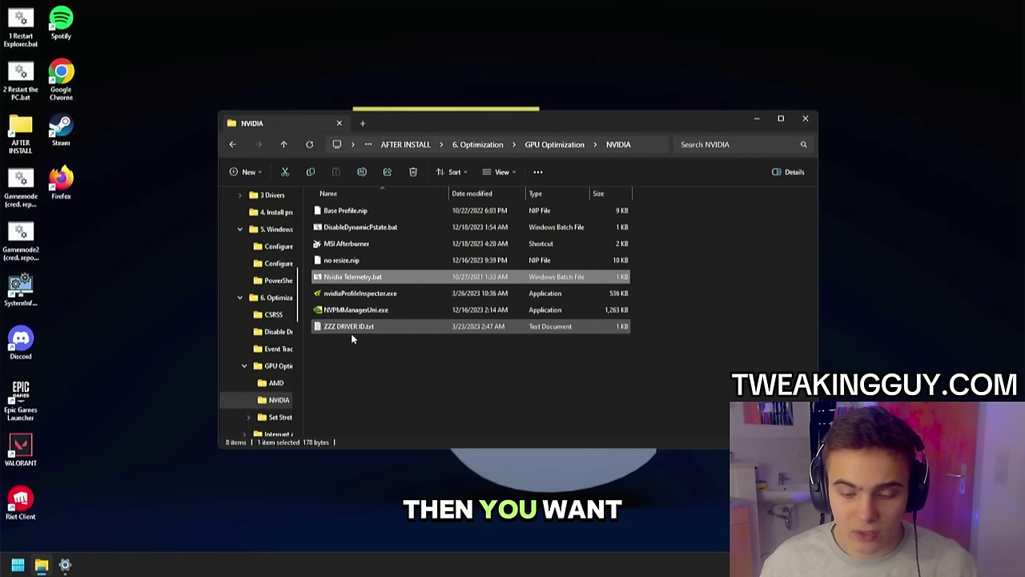
{"action": "double_click", "coordinate": [382, 330]}
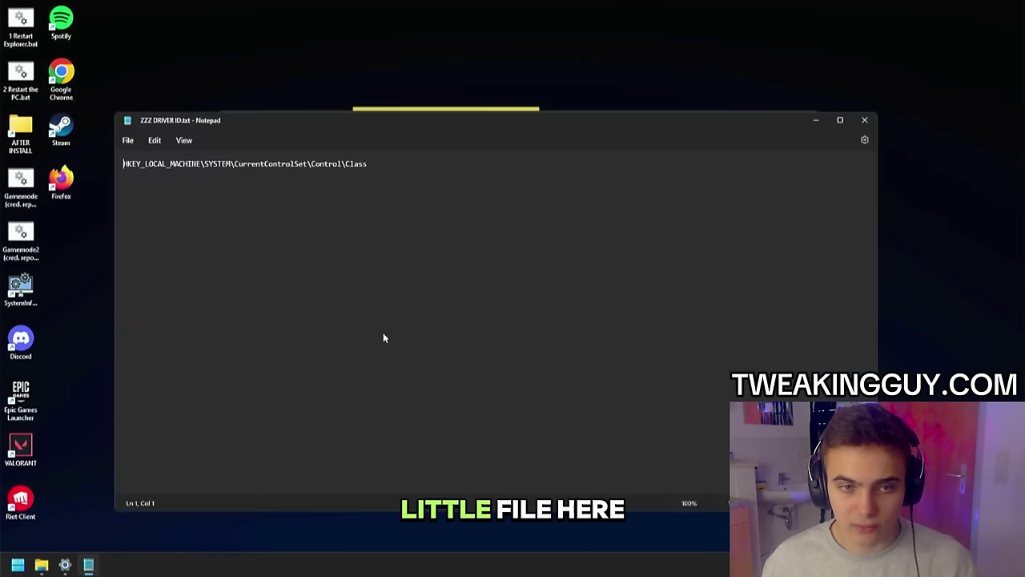
{"action": "key", "text": "ctrl+a"}
{"action": "key", "text": "ctrl+c"}
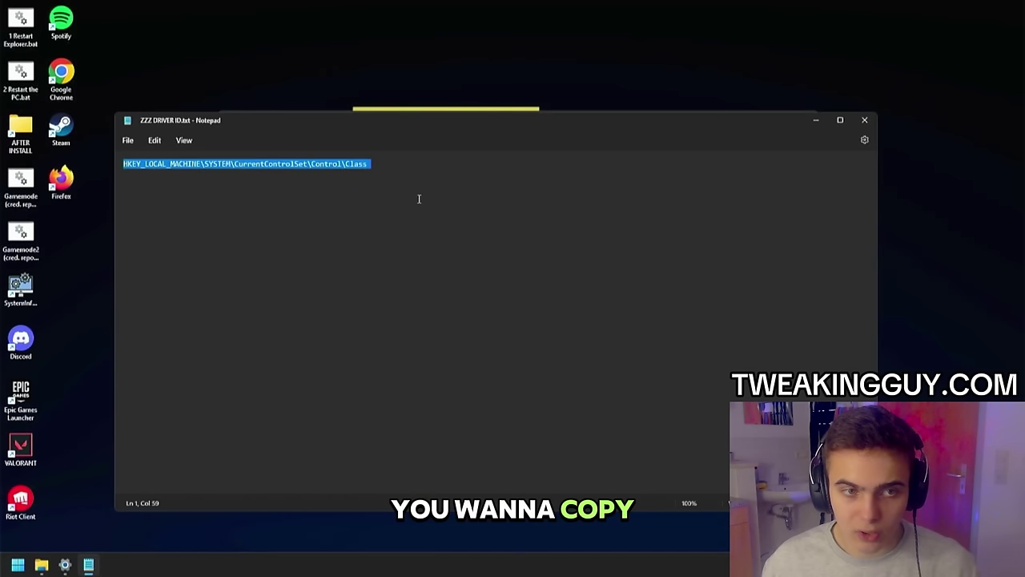
Step: Open Registry Editor and go to the copied path HKEY_LOCAL_MACHINE\SYSTEM\CurrentControlSet\Control\Class
{"action": "key", "text": "super"}
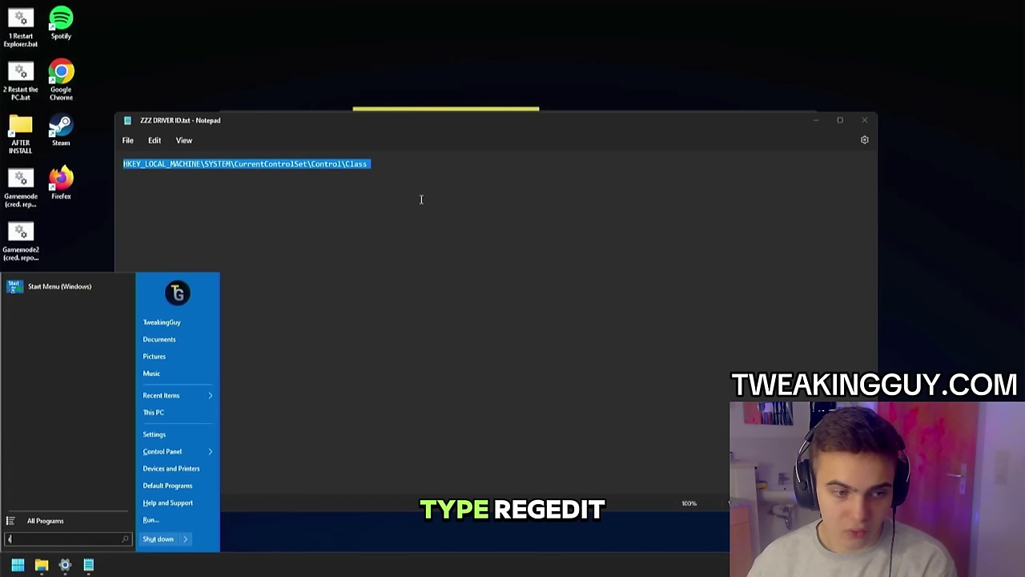
{"action": "type", "text": "regedit"}
{"action": "key", "text": "Return"}
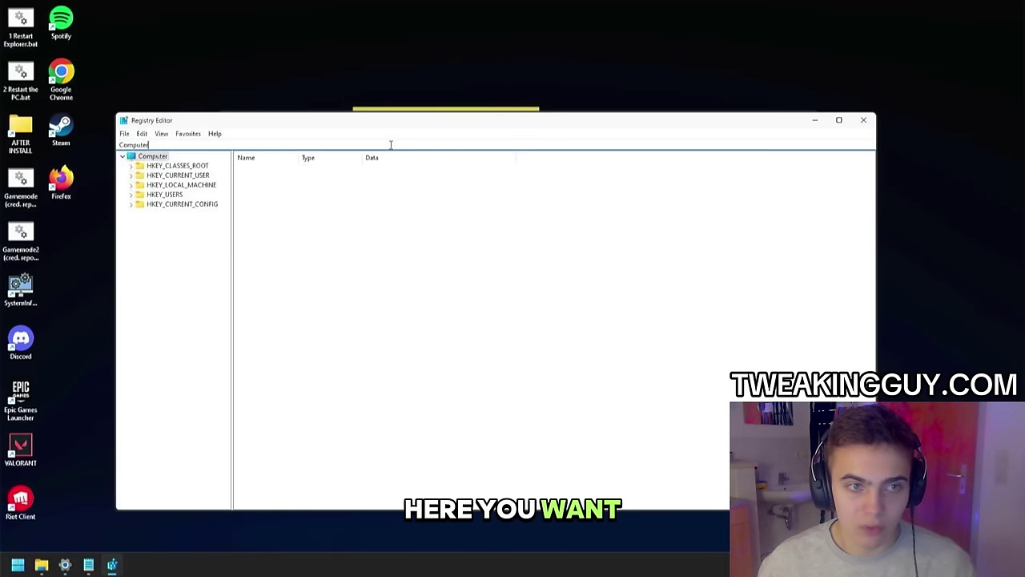
{"action": "left_click", "coordinate": [390, 145]}
{"action": "key", "text": "ctrl+v"}
{"action": "key", "text": "ctrl+v"}
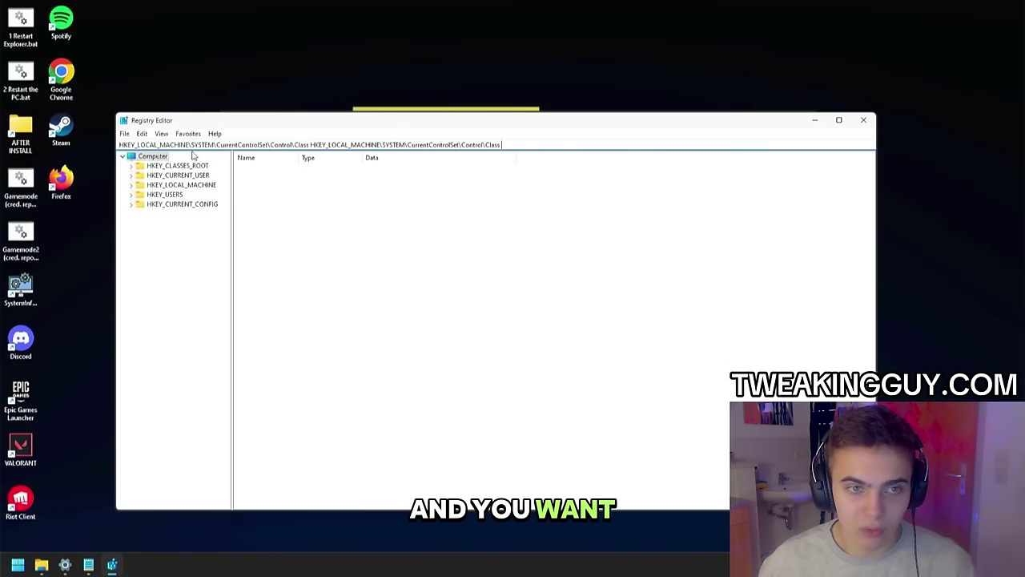
{"action": "key", "text": "ctrl+a"}
{"action": "key", "text": "ctrl+v"}
{"action": "key", "text": "Return"}
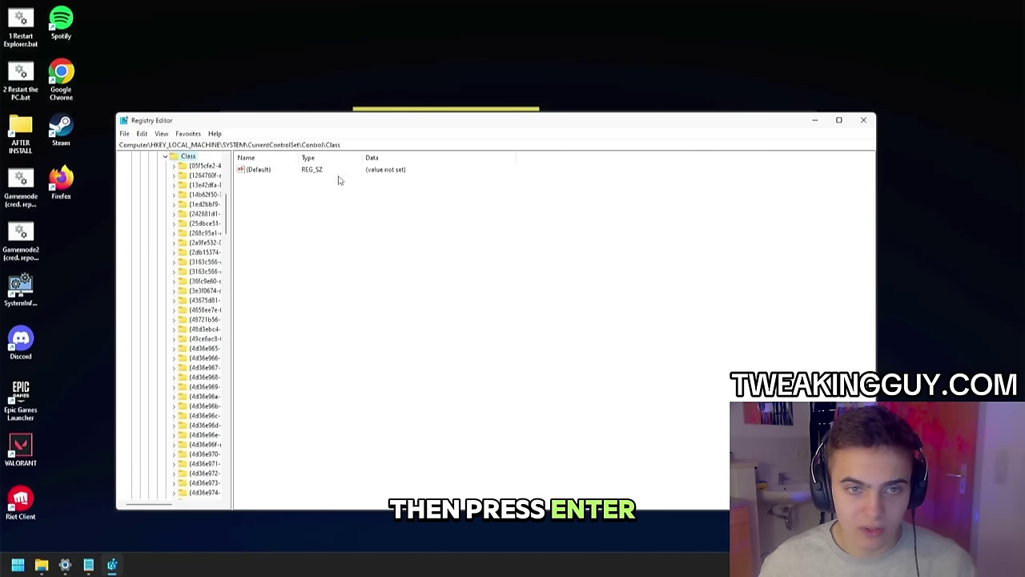
Step: Open Device Manager with devmgmt.msc and show the property details of the NVIDIA GeForce GTX 1060 6GB display adapter
{"action": "key", "text": "super"}
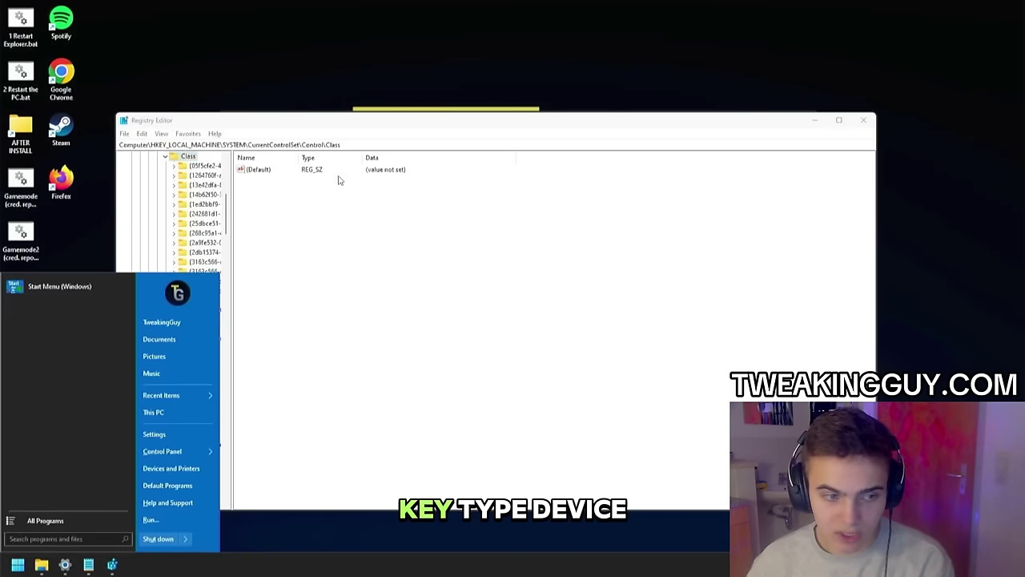
{"action": "type", "text": "devmgmt.ms"}
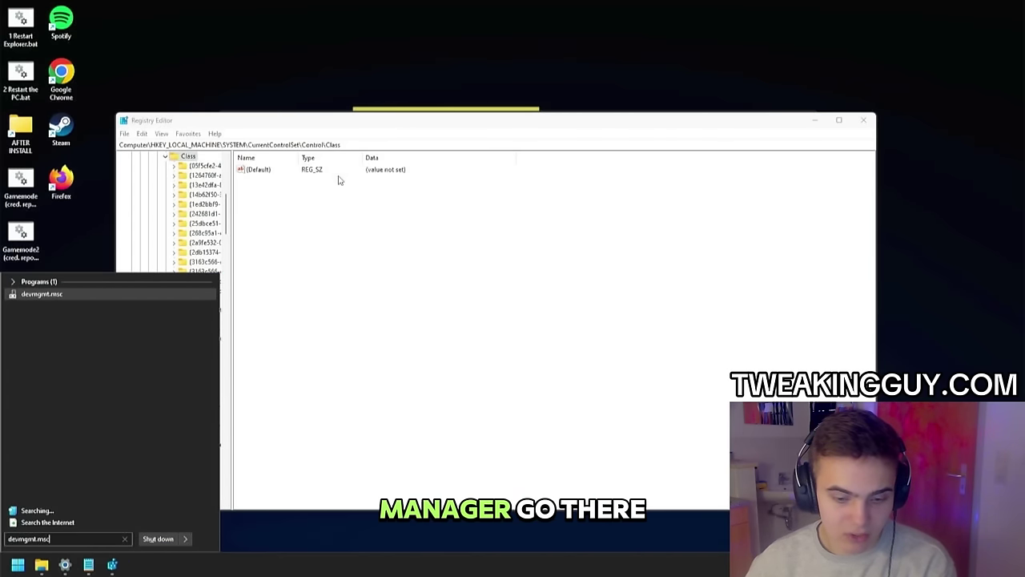
{"action": "type", "text": "c"}
{"action": "key", "text": "Return"}
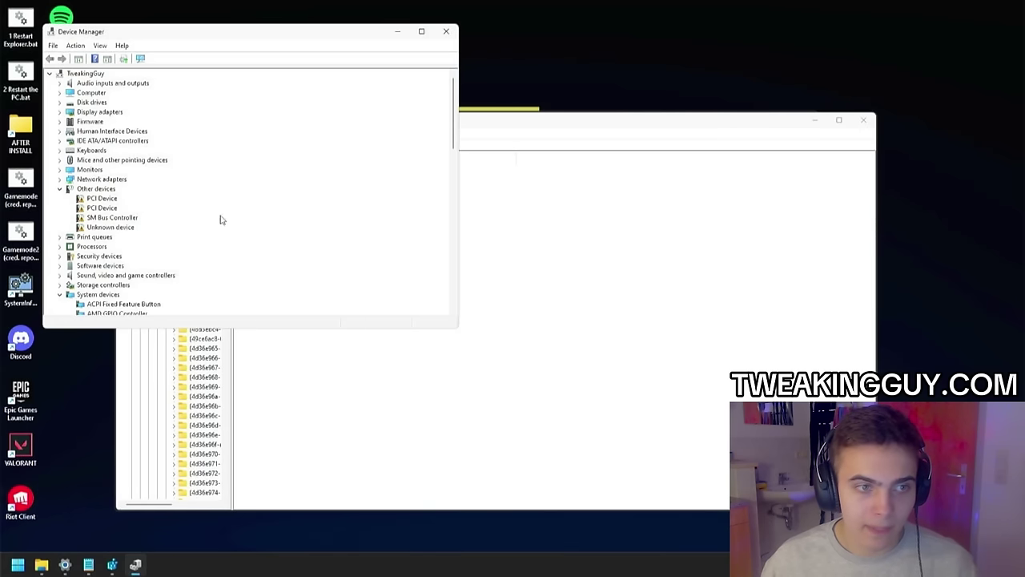
{"action": "double_click", "coordinate": [110, 112]}
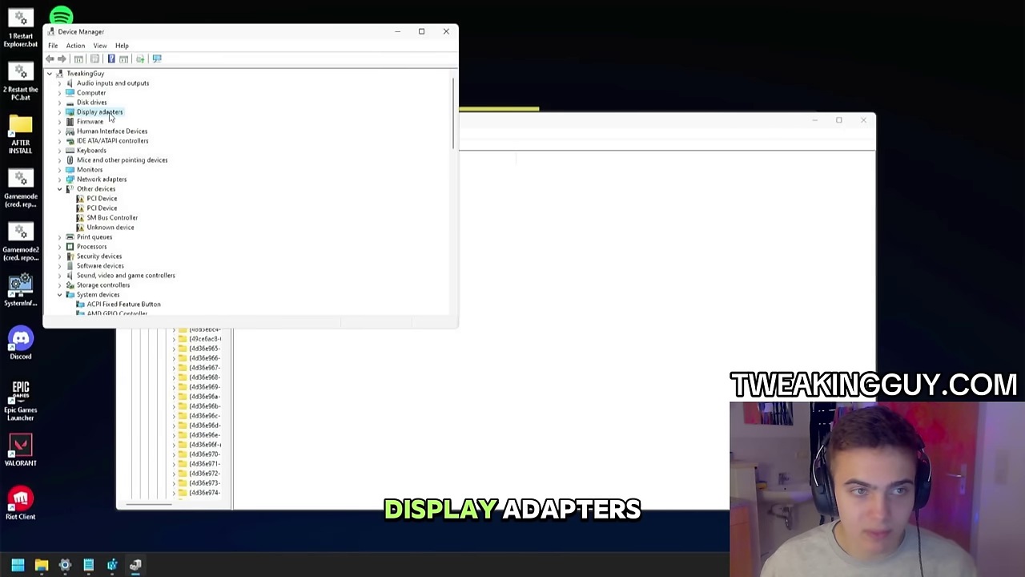
{"action": "double_click", "coordinate": [120, 122]}
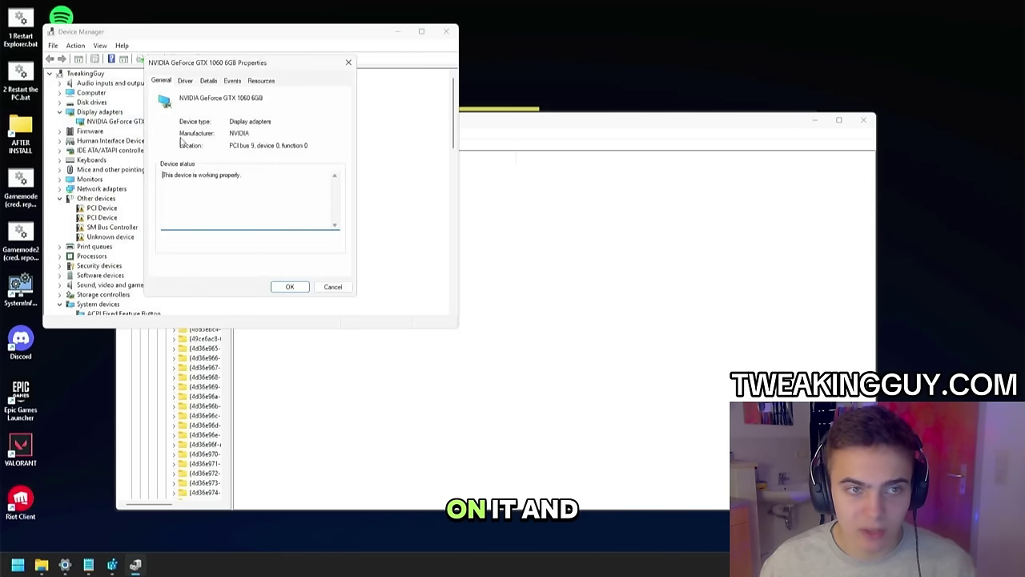
{"action": "left_click", "coordinate": [210, 82]}
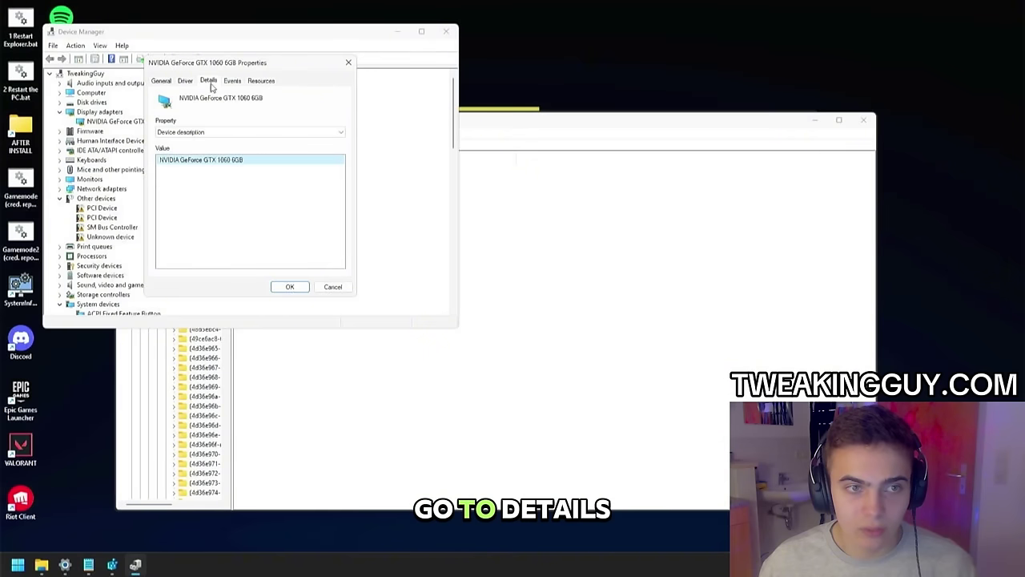
Step: Show the Driver key property of the NVIDIA GeForce GTX 1060 6GB and copy its value
{"action": "left_click", "coordinate": [196, 134]}
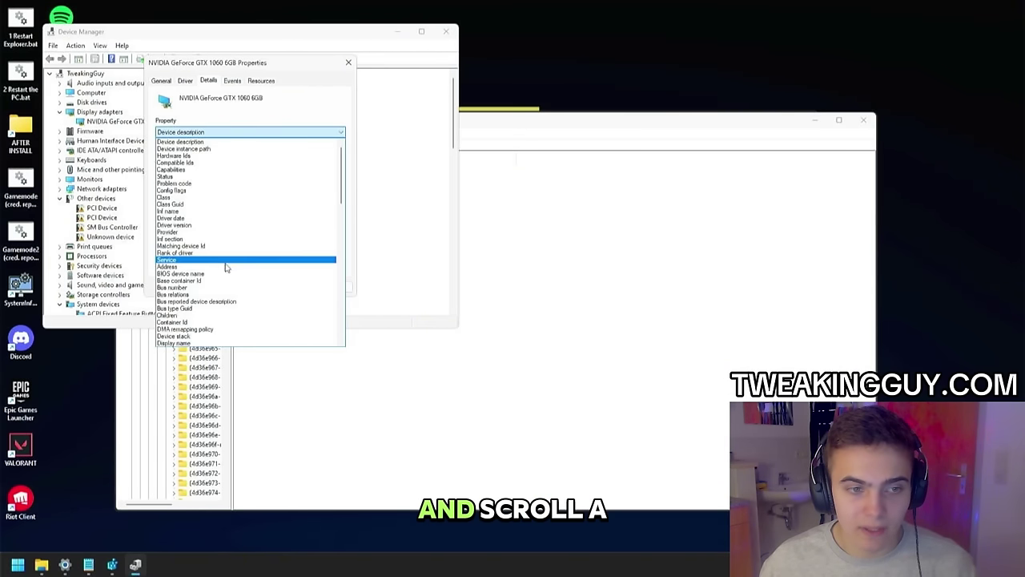
{"action": "scroll", "coordinate": [225, 268], "scroll_direction": "down", "scroll_amount": 2}
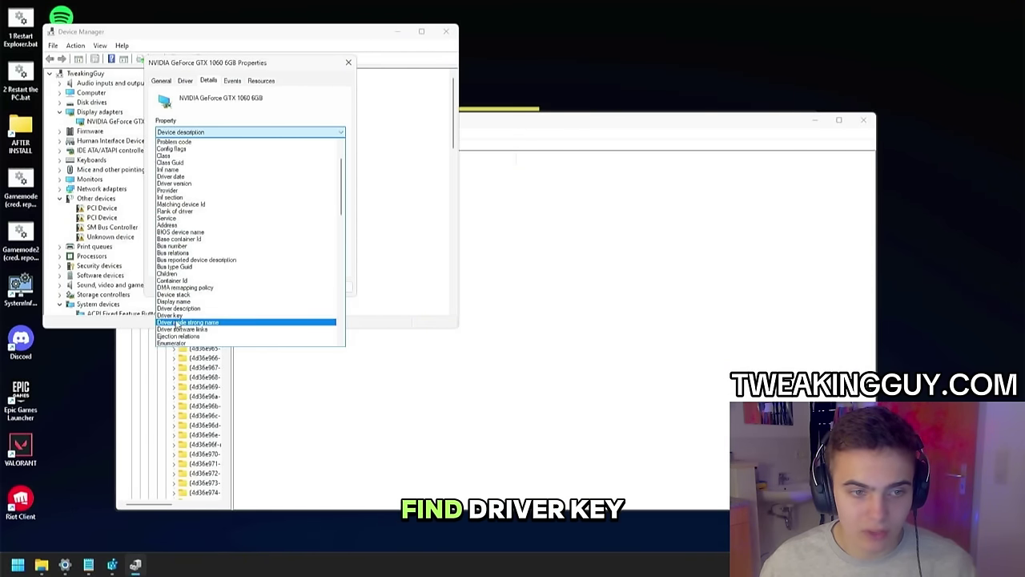
{"action": "left_click", "coordinate": [166, 316]}
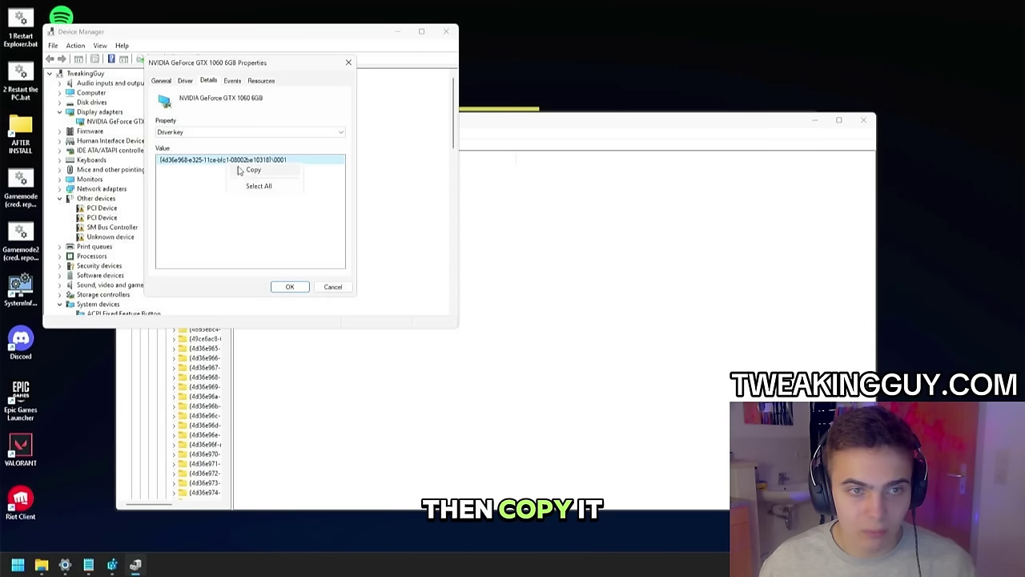
{"action": "left_click", "coordinate": [246, 173]}
Step: In Registry Editor, append a backslash and the copied driver key to the Control\Class path and go to that 0001 key
{"action": "left_click", "coordinate": [472, 145]}
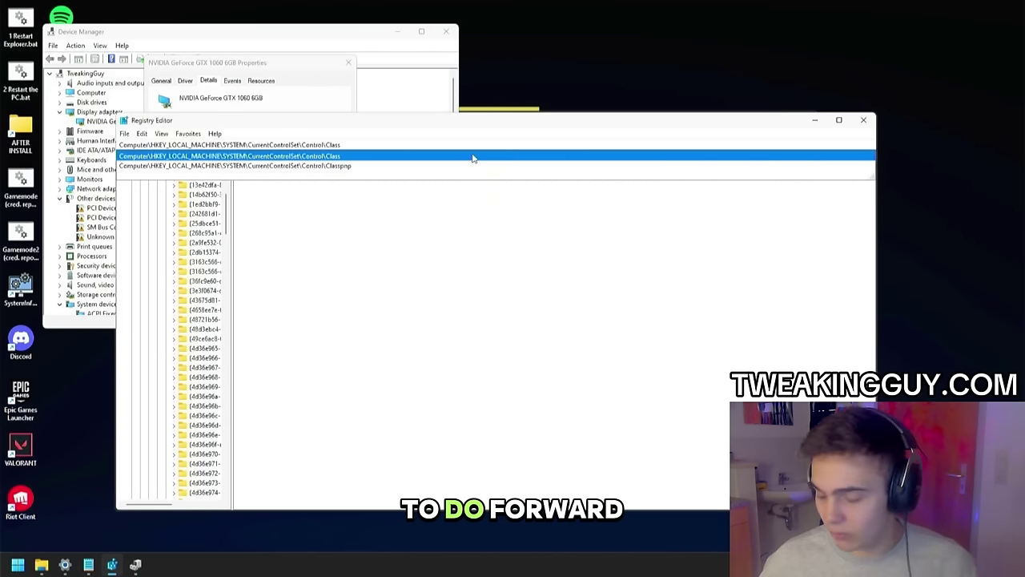
{"action": "type", "text": "\\"}
{"action": "key", "text": "ctrl+v"}
{"action": "key", "text": "Return"}
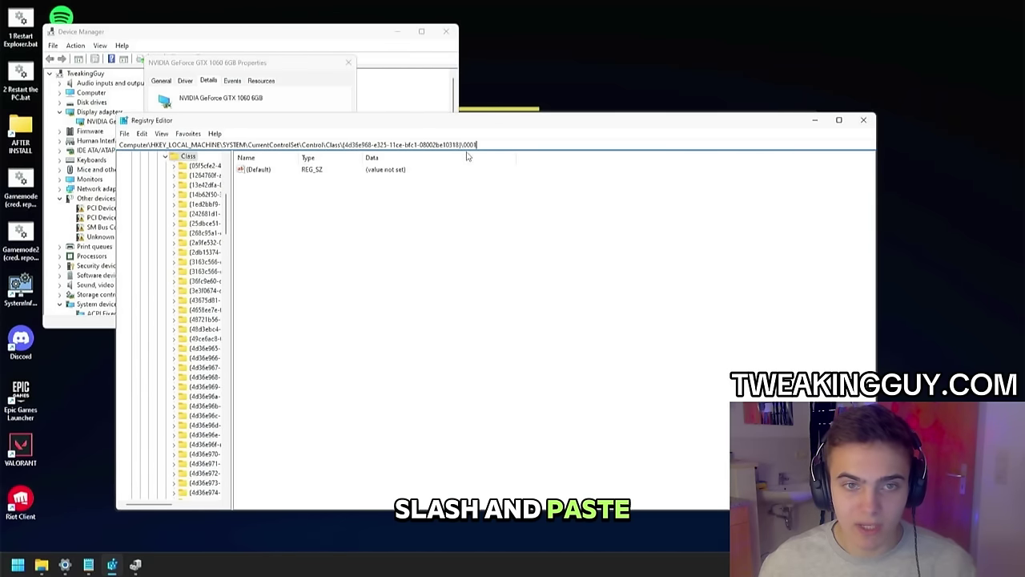
Step: Create a new DWORD (32-bit) value named DisableDynamicPstate in the graphics driver's 0001 key
{"action": "right_click", "coordinate": [576, 316]}
{"action": "mouse_move", "coordinate": [586, 322]}
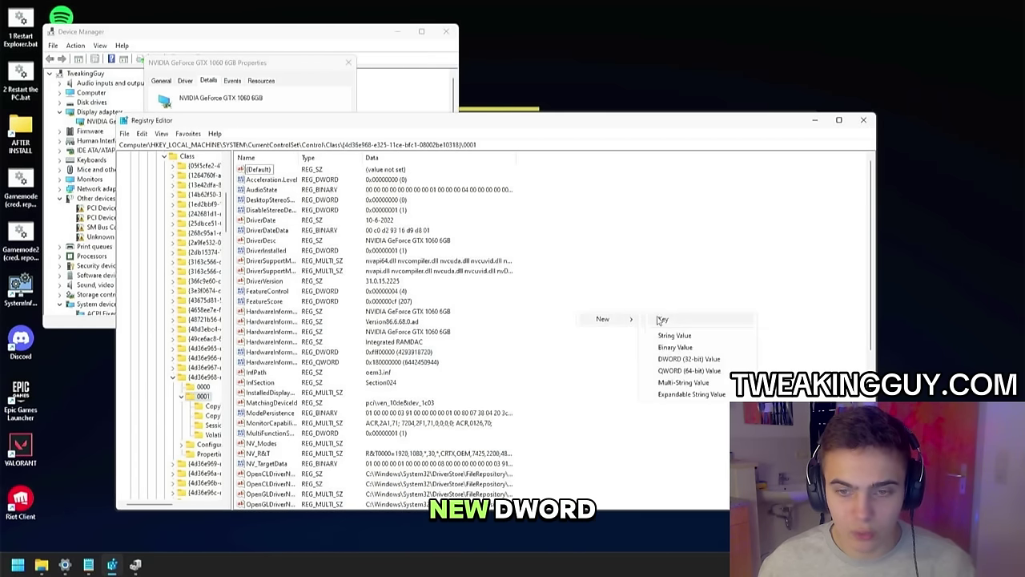
{"action": "left_click", "coordinate": [684, 359]}
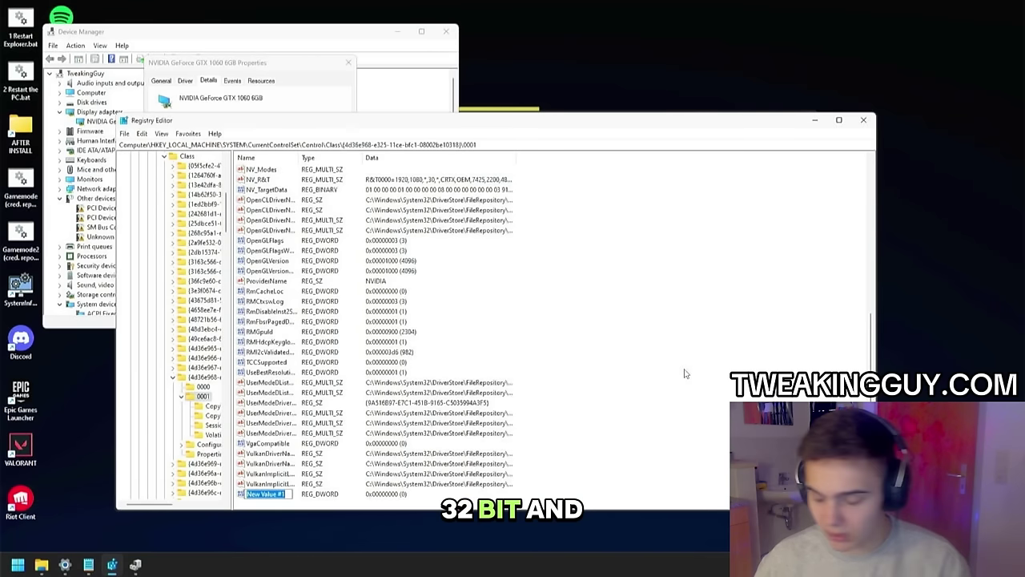
{"action": "type", "text": "Disable"}
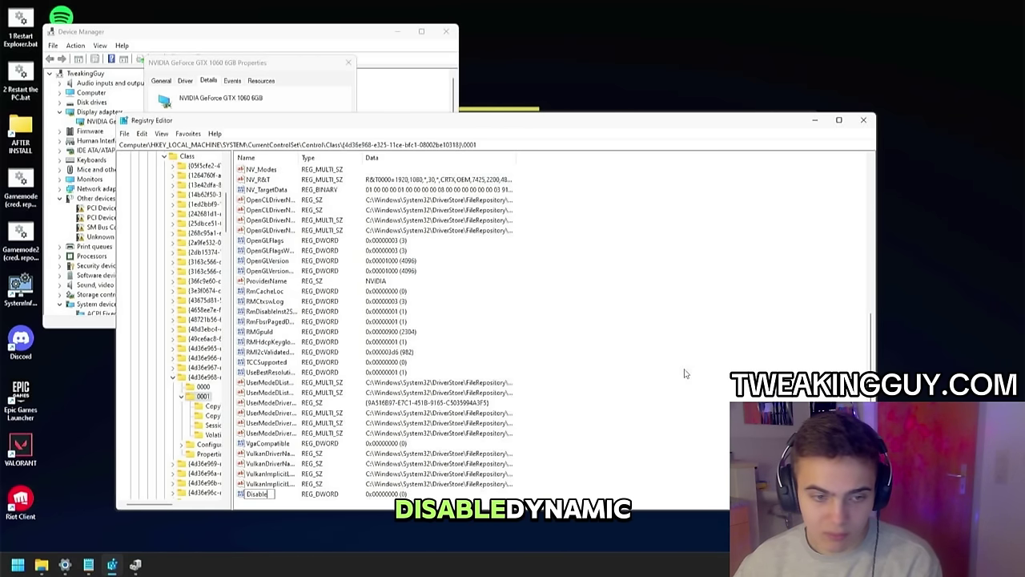
{"action": "type", "text": "DynamicPsta"}
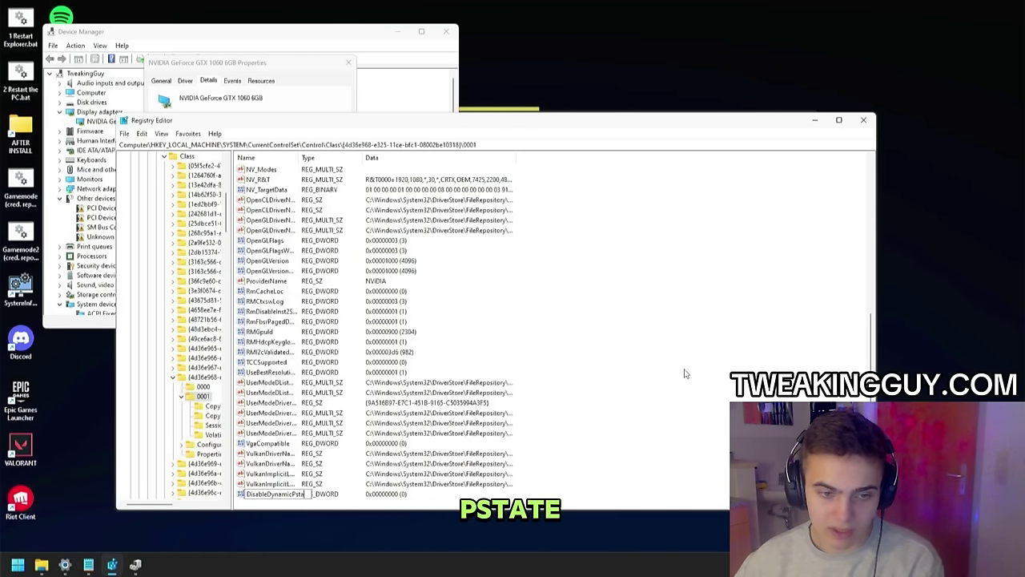
{"action": "type", "text": "te"}
{"action": "key", "text": "Return"}
Step: Set the value data of DisableDynamicPstate to 1
{"action": "key", "text": "Return"}
{"action": "key", "text": "Return"}
{"action": "key", "text": "Return"}
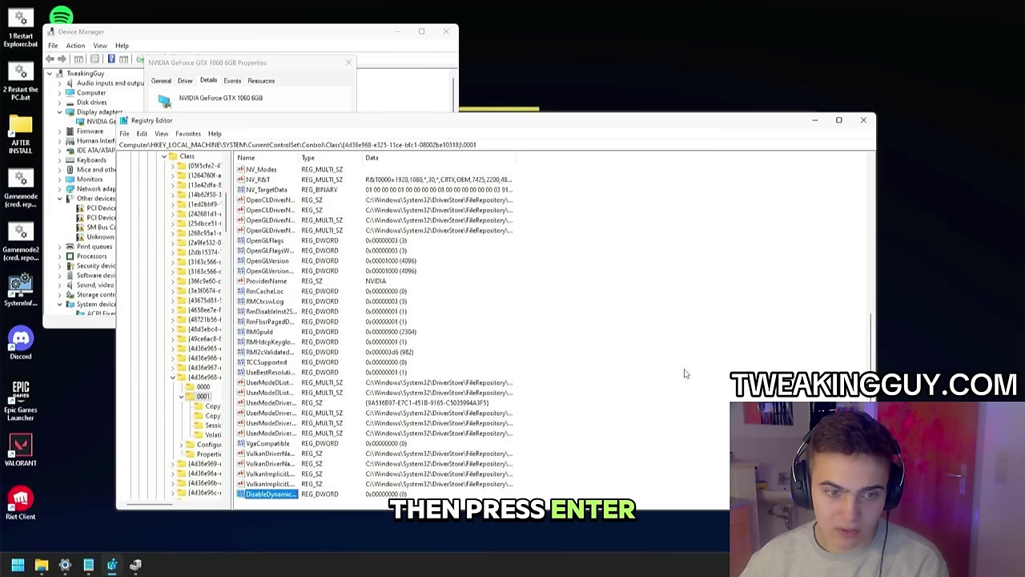
{"action": "type", "text": "1"}
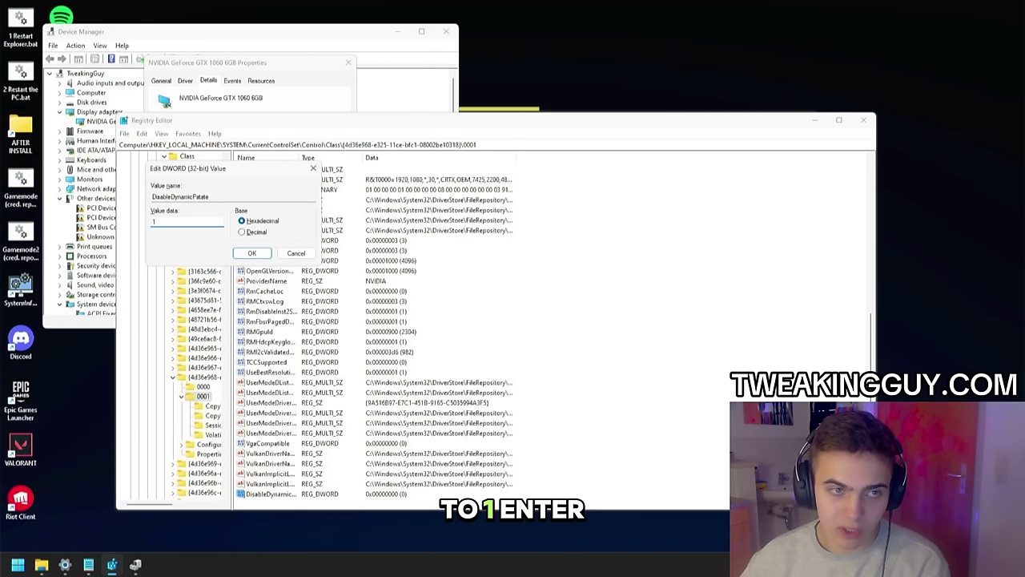
{"action": "key", "text": "Return"}
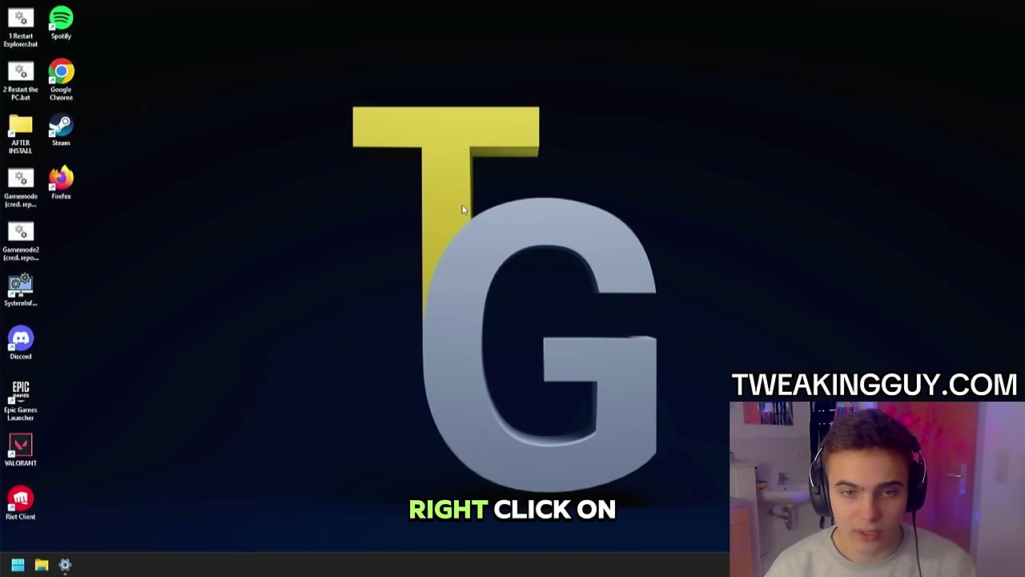
Step: Open NVIDIA Control Panel from the desktop and apply "Use the advanced 3D image settings" for the image settings
{"action": "right_click", "coordinate": [462, 210]}
{"action": "left_click", "coordinate": [501, 371]}
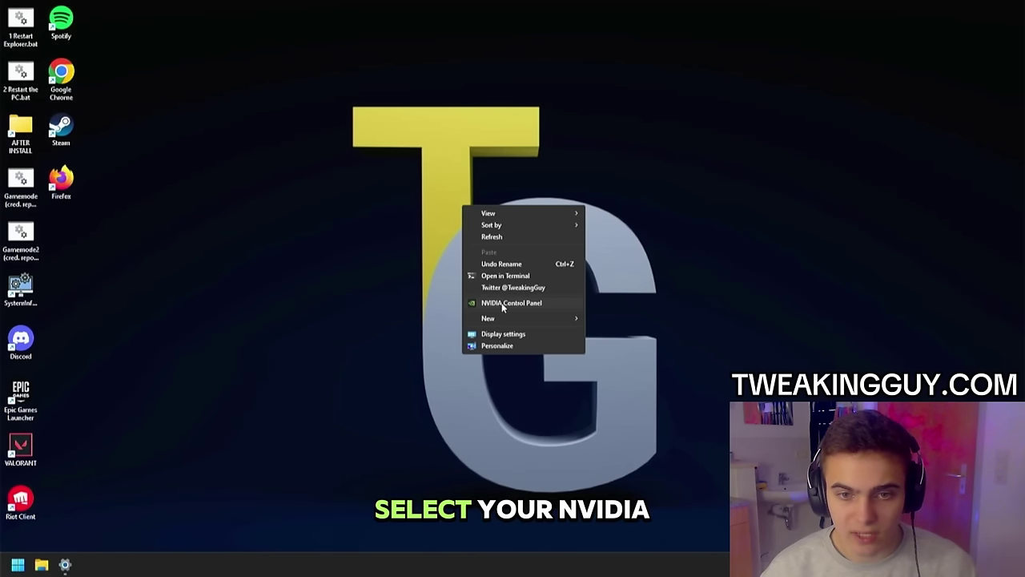
{"action": "left_click", "coordinate": [503, 305]}
{"action": "left_click", "coordinate": [573, 389]}
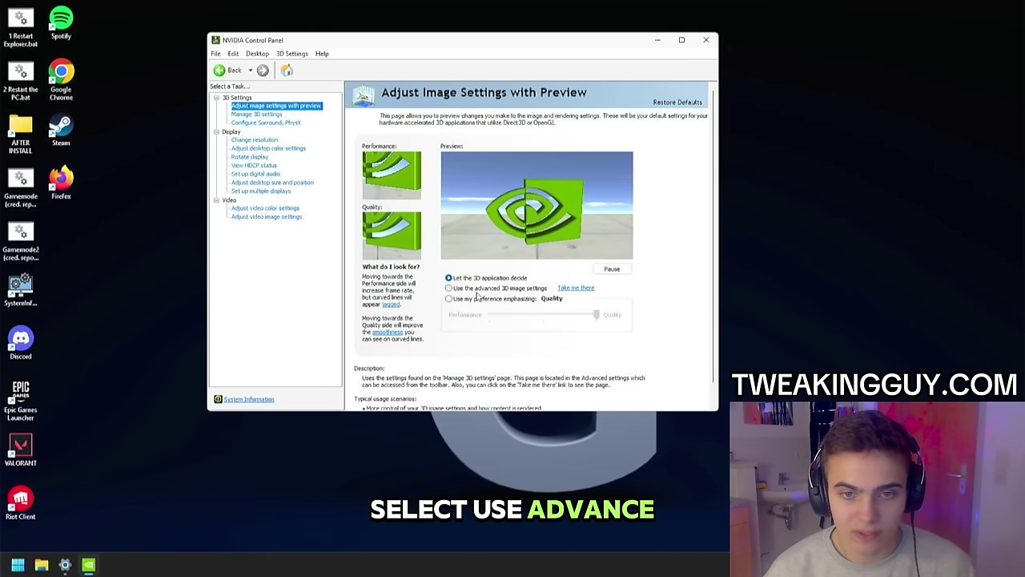
{"action": "left_click", "coordinate": [480, 288]}
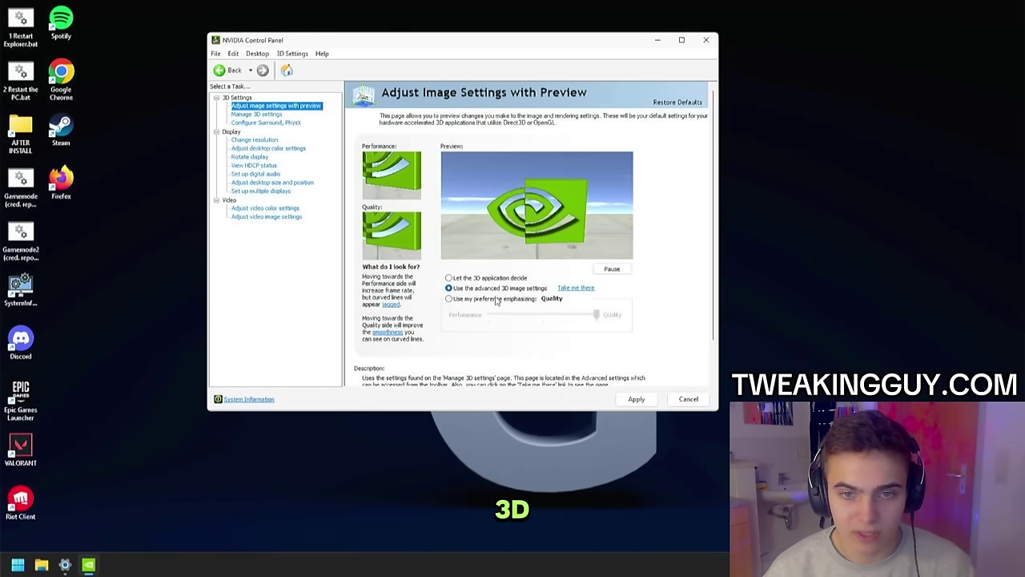
{"action": "left_click", "coordinate": [641, 399]}
Step: Open the global Manage 3D settings and go to Low Latency Mode
{"action": "left_click", "coordinate": [258, 114]}
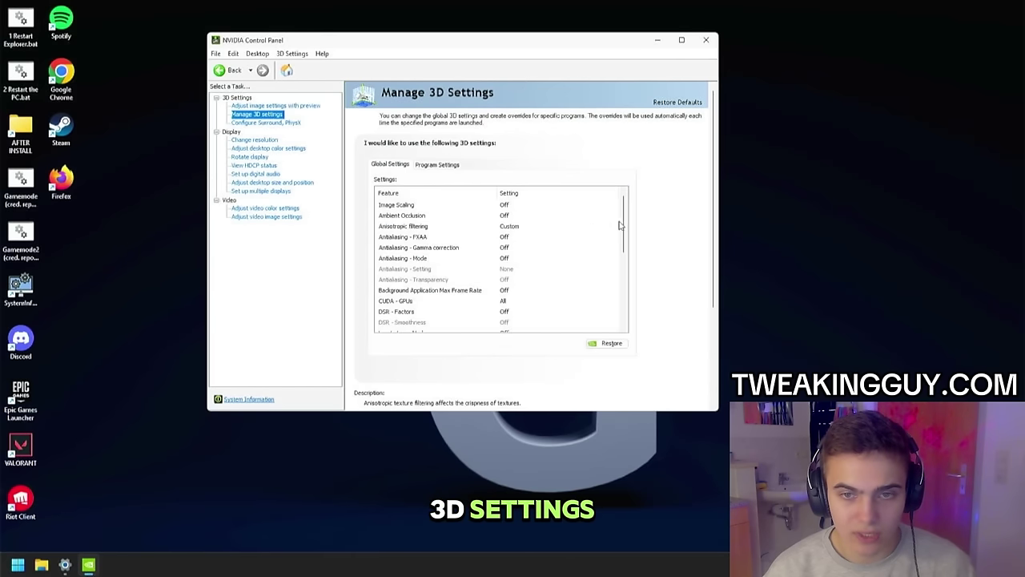
{"action": "scroll", "coordinate": [535, 300], "scroll_direction": "down", "scroll_amount": 2}
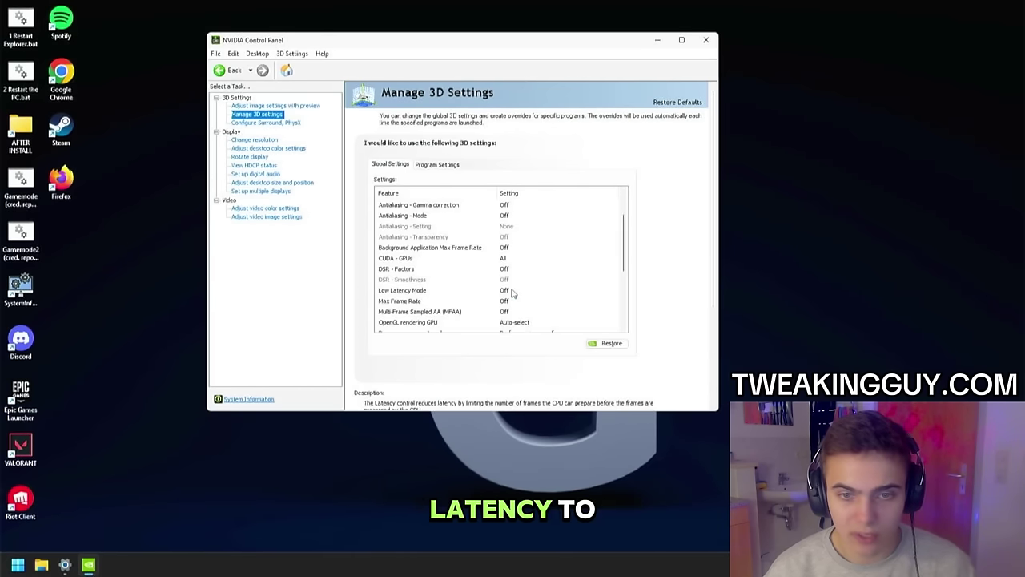
Step: Set the global Low Latency Mode to Ultra and apply the change
{"action": "left_click", "coordinate": [512, 291]}
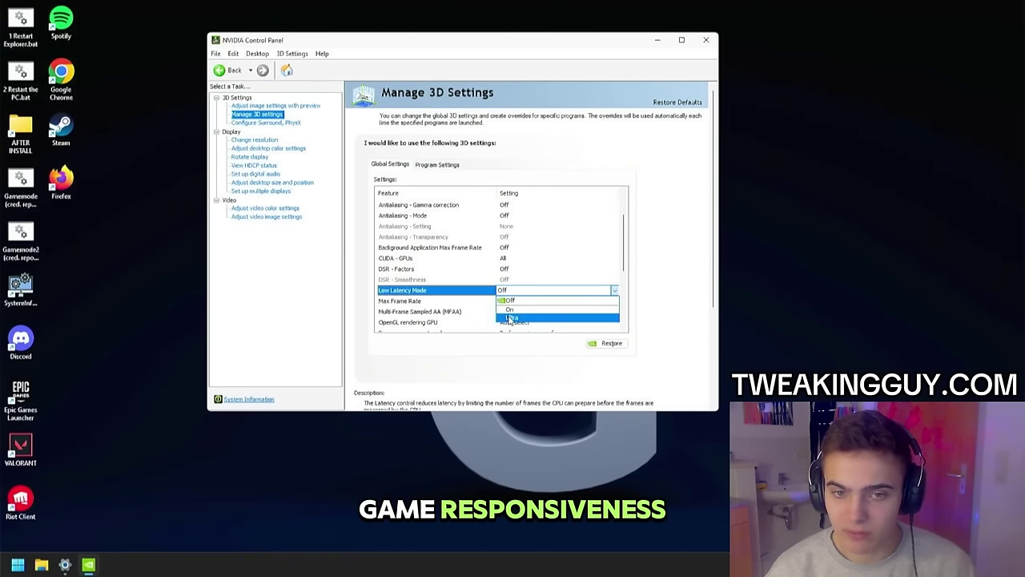
{"action": "left_click", "coordinate": [510, 318]}
{"action": "left_click", "coordinate": [636, 398]}
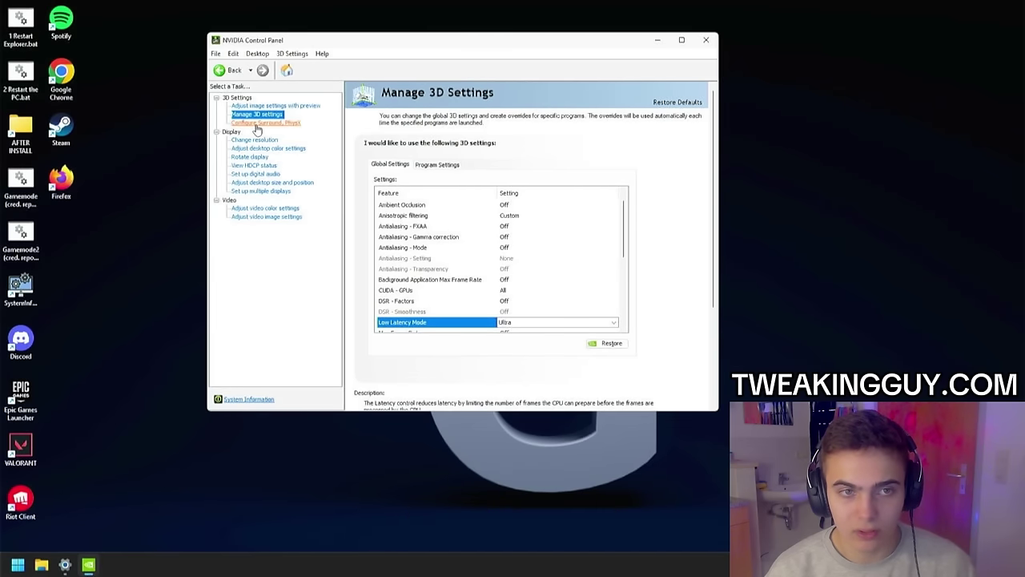
Step: Set the PhysX processor to NVIDIA GeForce GTX 1060 6GB and apply it
{"action": "left_click", "coordinate": [258, 124]}
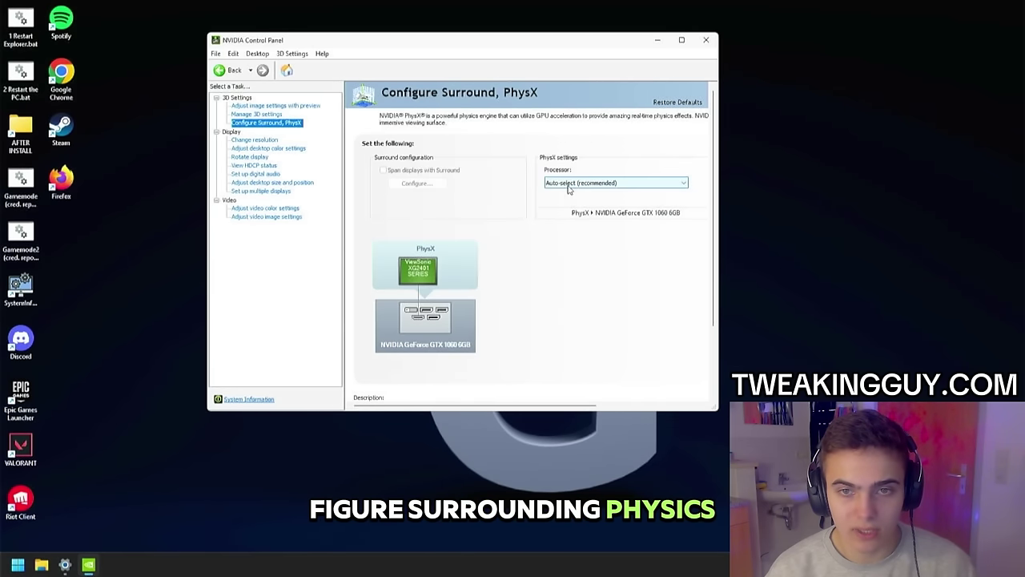
{"action": "left_click", "coordinate": [569, 185]}
{"action": "left_click", "coordinate": [570, 201]}
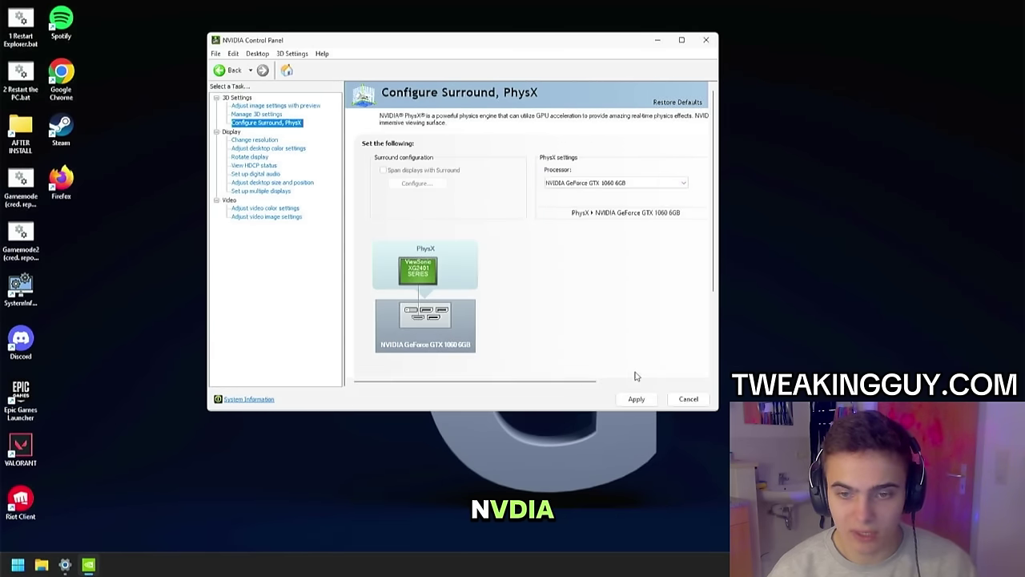
{"action": "left_click", "coordinate": [636, 398]}
Step: Change the display to the PC resolution 1920 × 1080 at 144Hz and apply it
{"action": "left_click", "coordinate": [255, 141]}
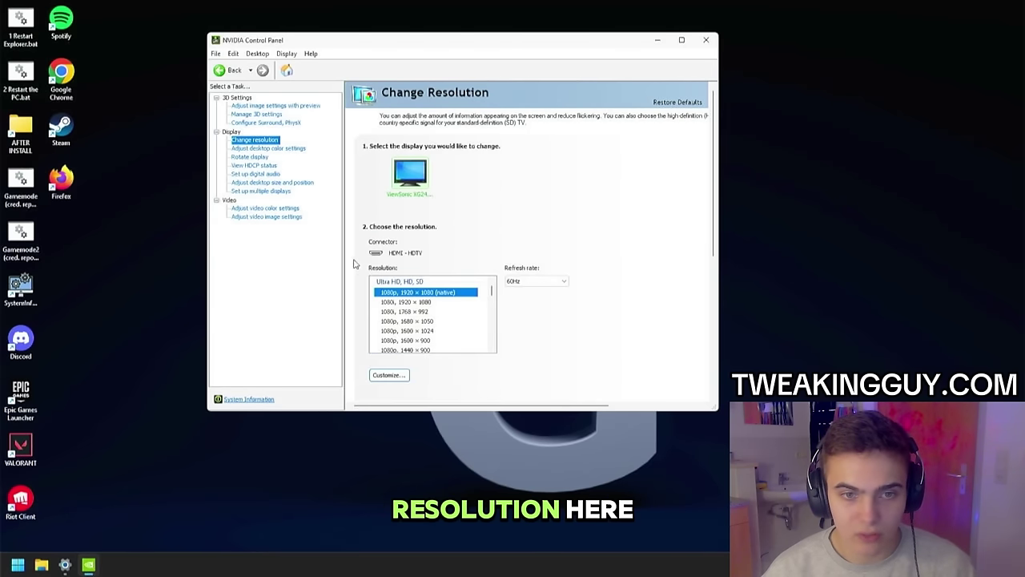
{"action": "left_click", "coordinate": [517, 282]}
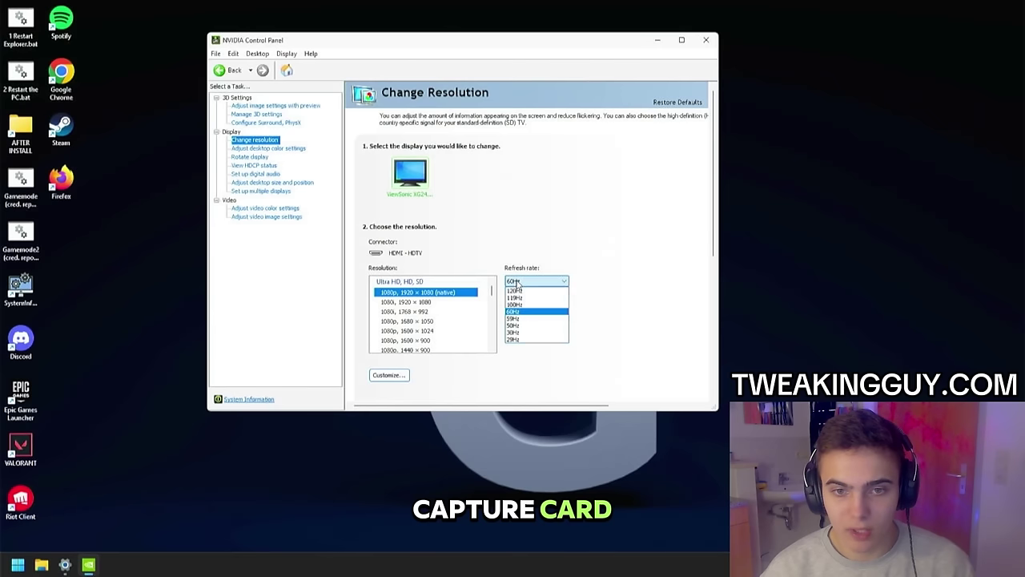
{"action": "left_click", "coordinate": [518, 282]}
{"action": "left_click_drag", "start_coordinate": [492, 289], "coordinate": [494, 320]}
{"action": "left_click", "coordinate": [432, 311]}
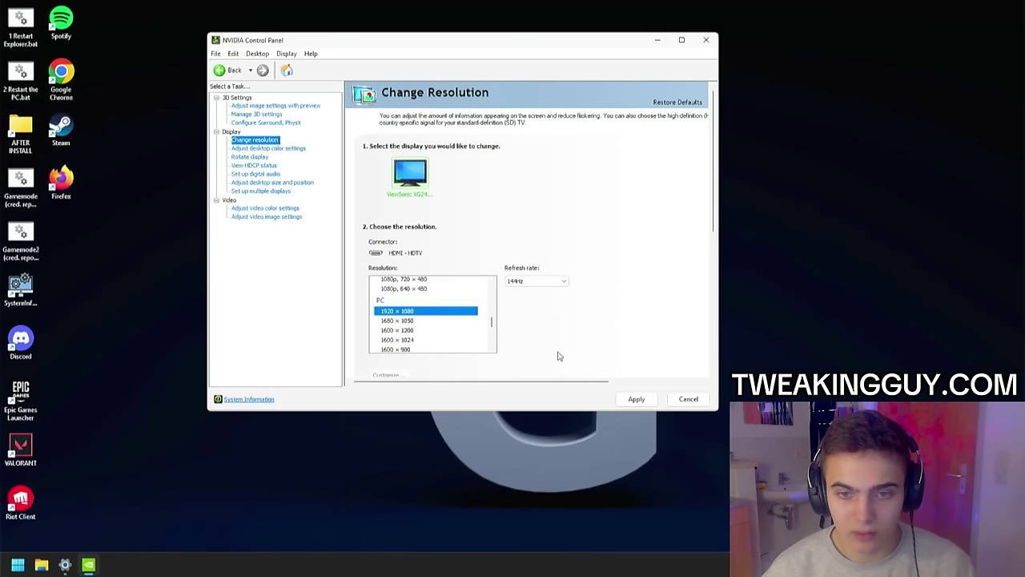
{"action": "left_click", "coordinate": [635, 399]}
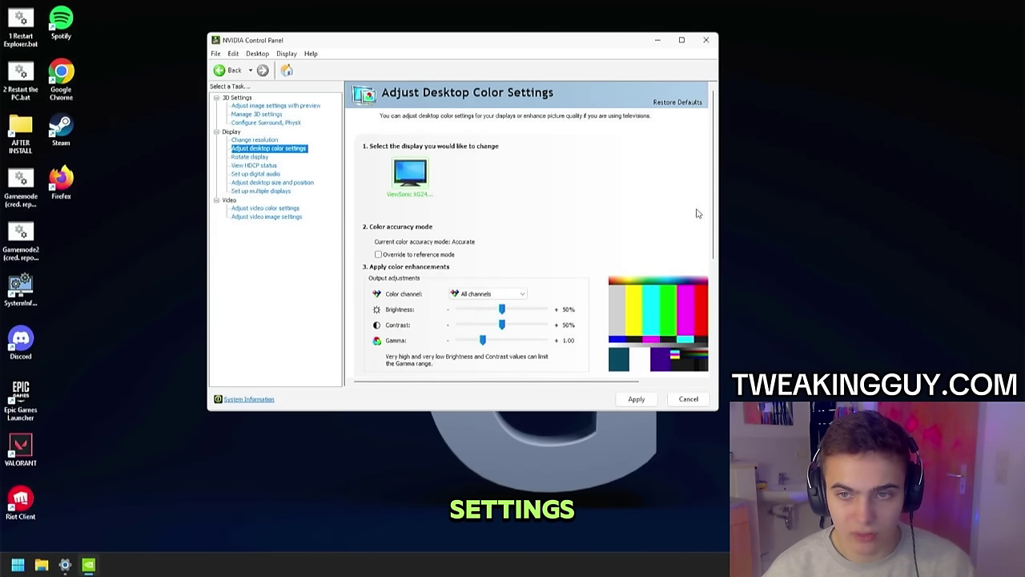
Step: Set the desktop scaling mode to No scaling and override the scaling mode set by games and programs
{"action": "scroll", "coordinate": [590, 302], "scroll_direction": "down", "scroll_amount": 2}
{"action": "left_click", "coordinate": [237, 183]}
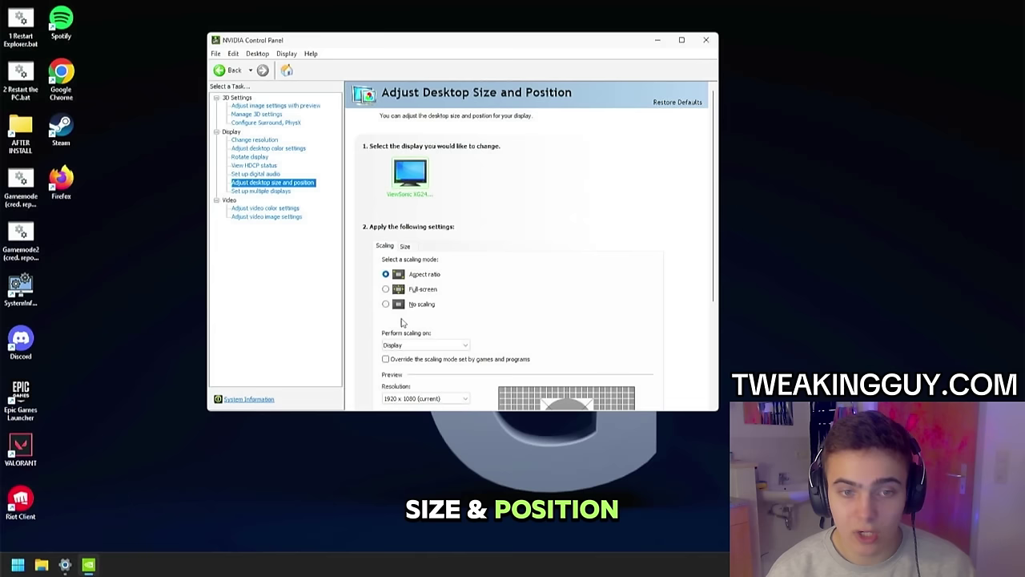
{"action": "left_click", "coordinate": [399, 305]}
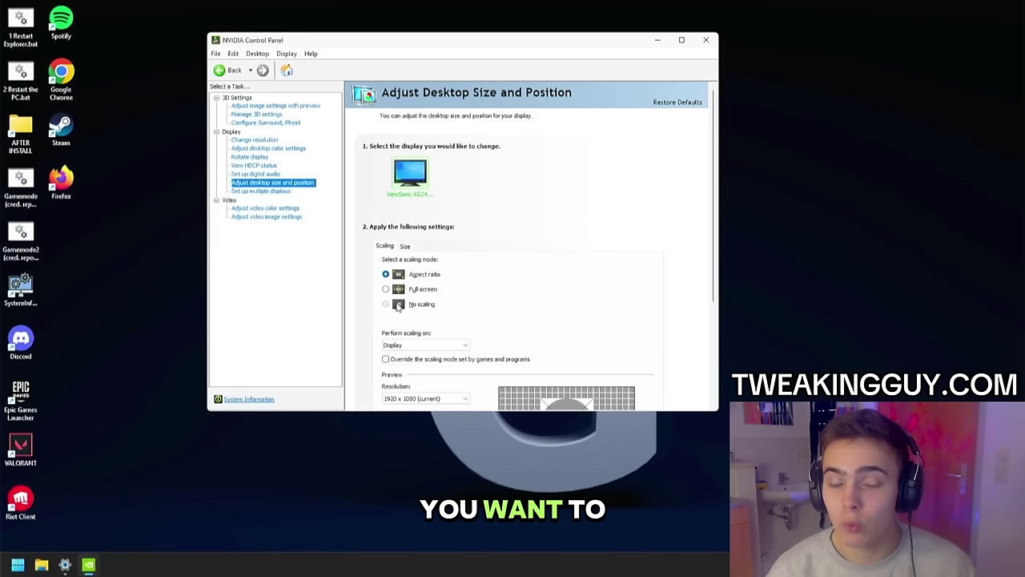
{"action": "left_click", "coordinate": [397, 348]}
{"action": "left_click", "coordinate": [386, 360]}
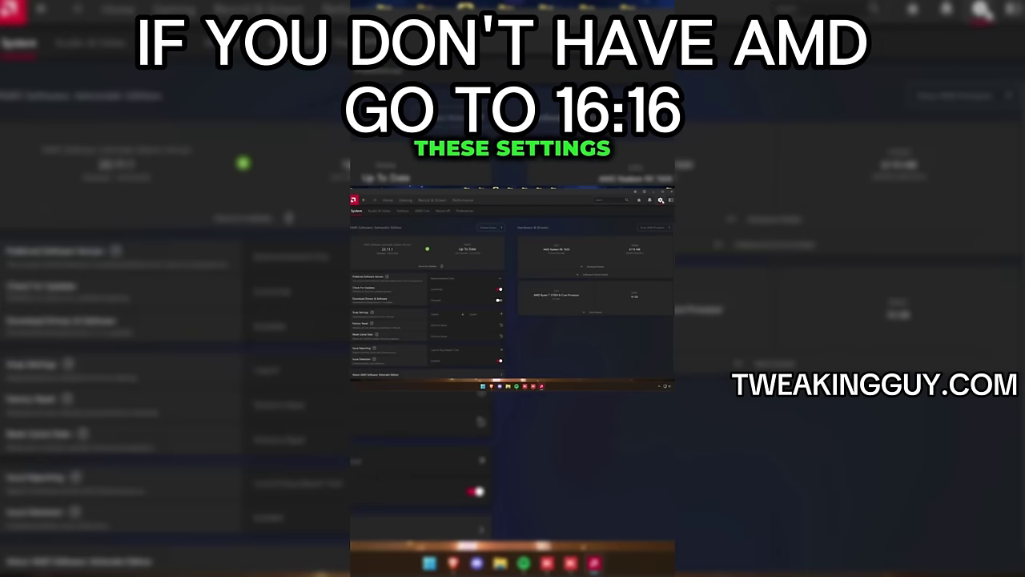
Step: In AMD Software preferences, disable the in-game overlay, system tray menu, advertisements, toast notifications, game adjustment tracking, and animation and effects
{"action": "left_click", "coordinate": [194, 107]}
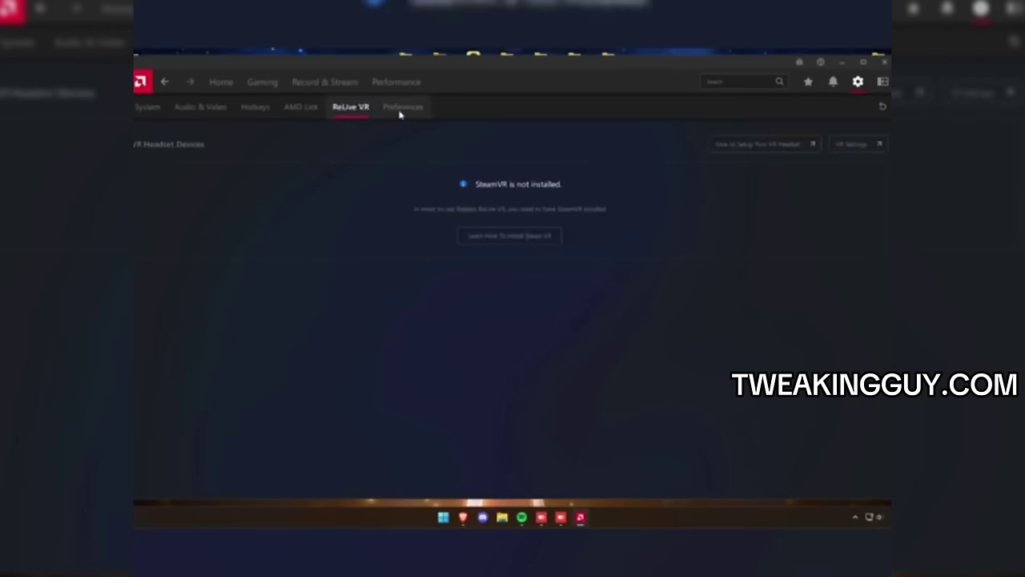
{"action": "left_click", "coordinate": [400, 107]}
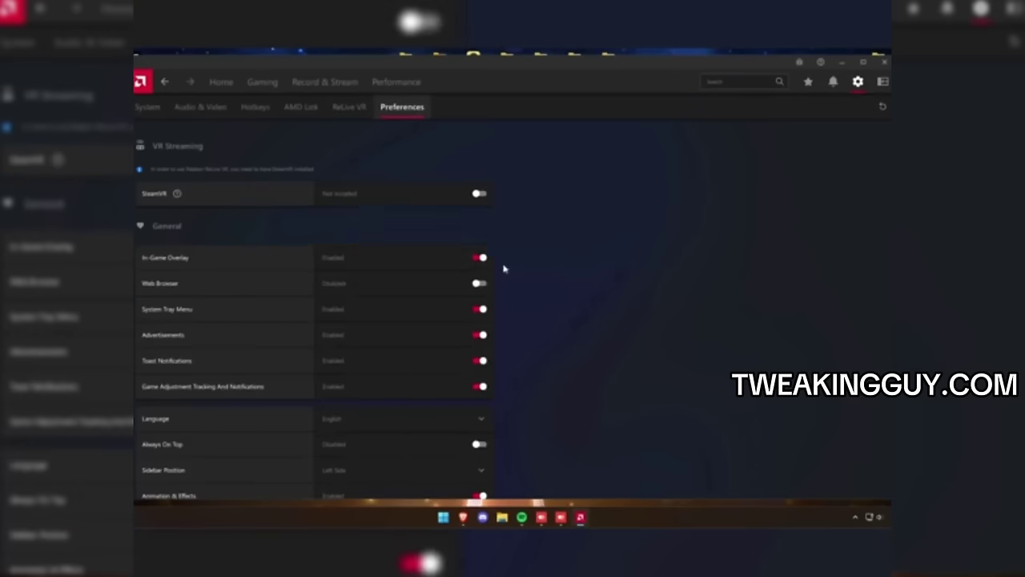
{"action": "left_click", "coordinate": [480, 257]}
{"action": "left_click", "coordinate": [480, 309]}
{"action": "left_click", "coordinate": [480, 334]}
{"action": "left_click", "coordinate": [481, 386]}
{"action": "scroll", "coordinate": [480, 361], "scroll_direction": "down", "scroll_amount": 1}
{"action": "left_click", "coordinate": [481, 322]}
{"action": "left_click", "coordinate": [480, 458]}
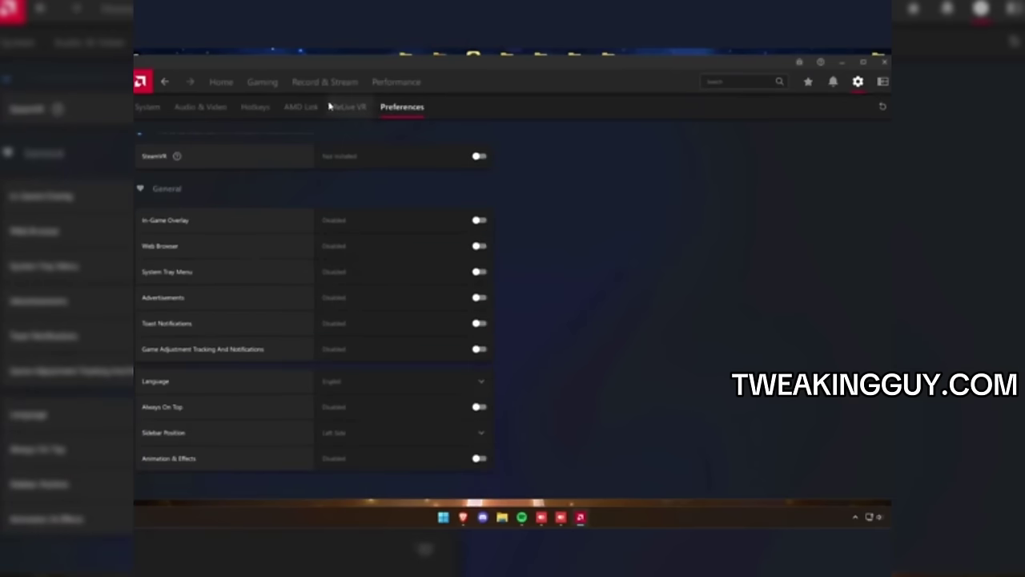
Step: Adjust the Tessellation Mode in the advanced global graphics settings for gaming
{"action": "left_click", "coordinate": [408, 83]}
{"action": "left_click", "coordinate": [226, 83]}
{"action": "left_click", "coordinate": [260, 83]}
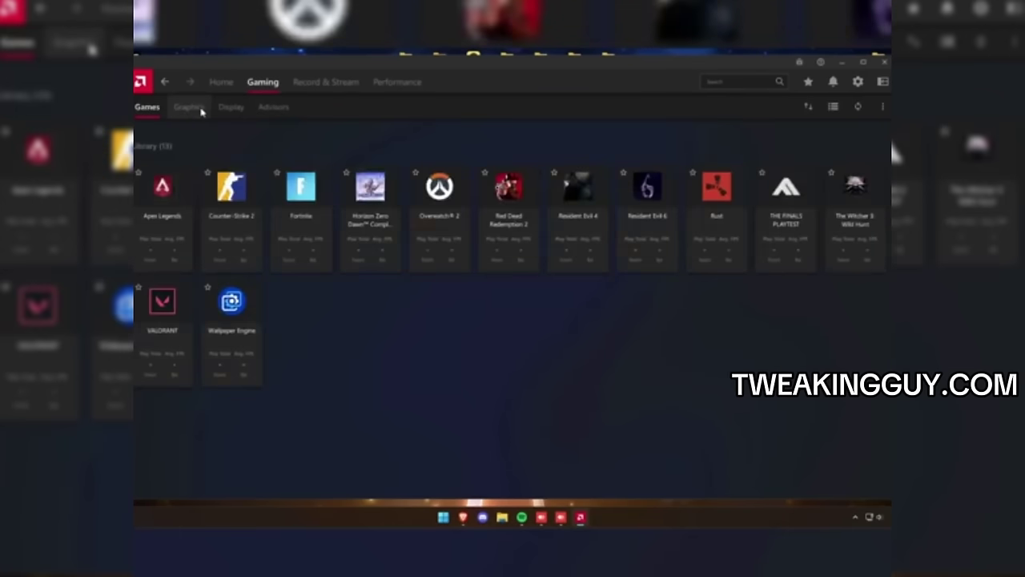
{"action": "left_click", "coordinate": [201, 111]}
{"action": "scroll", "coordinate": [379, 425], "scroll_direction": "down", "scroll_amount": 3}
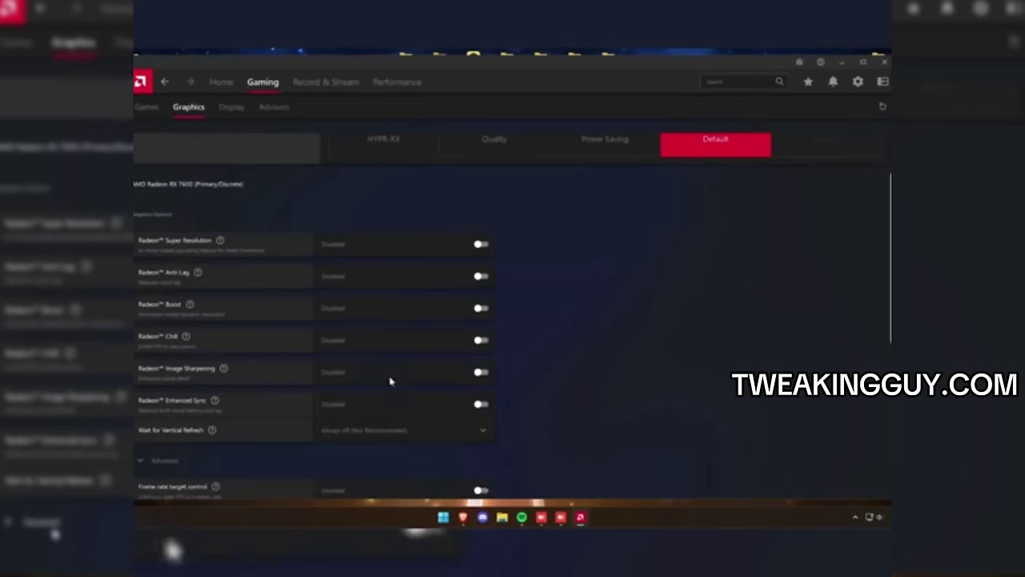
{"action": "scroll", "coordinate": [390, 382], "scroll_direction": "down", "scroll_amount": 5}
{"action": "left_click", "coordinate": [344, 362]}
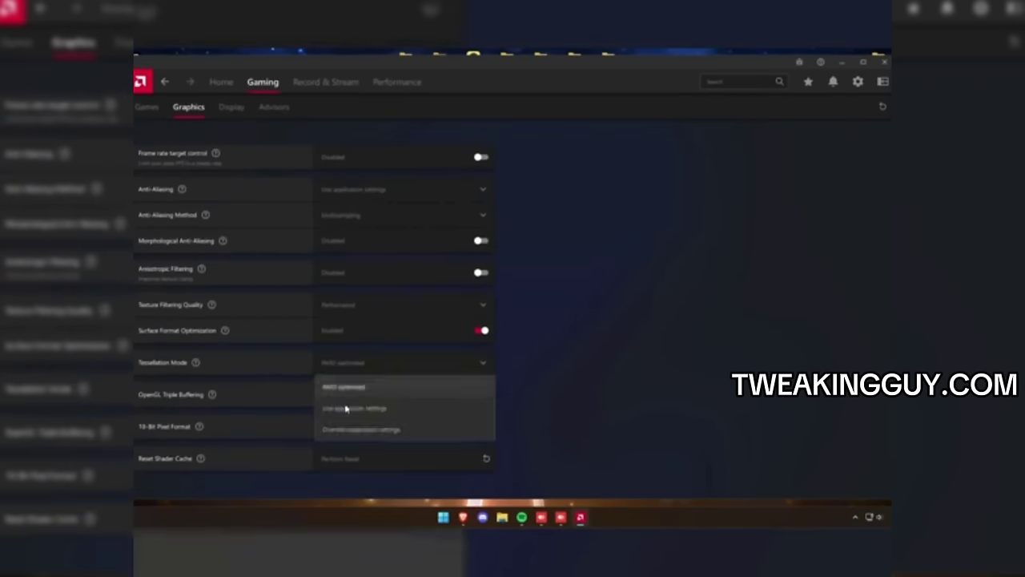
{"action": "left_click", "coordinate": [346, 408]}
{"action": "left_click", "coordinate": [346, 320]}
{"action": "left_click", "coordinate": [345, 336]}
Step: Set the display's Scaling Mode to Full panel and accept the license agreement for the display overrides
{"action": "left_click", "coordinate": [230, 106]}
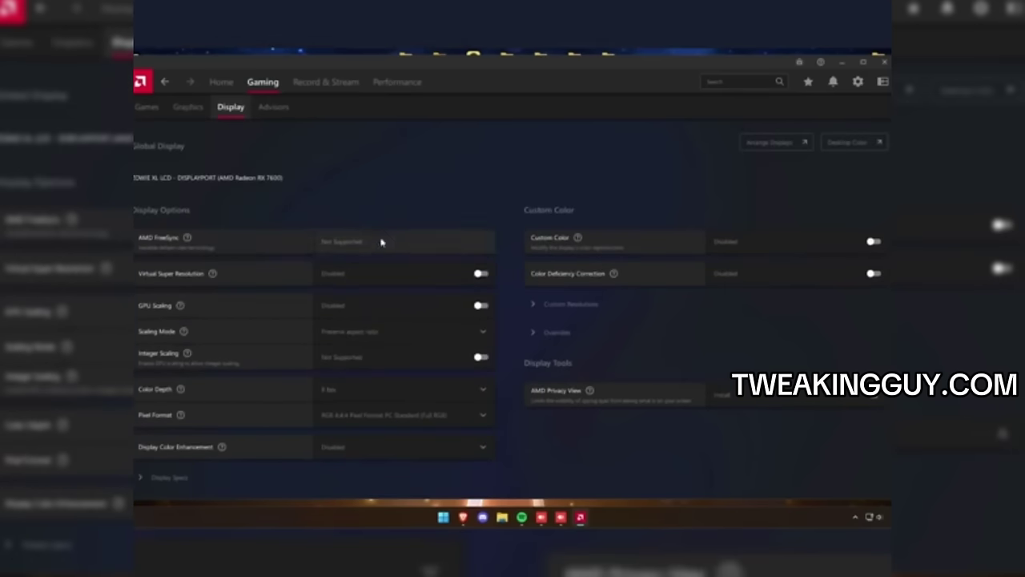
{"action": "left_click", "coordinate": [373, 331]}
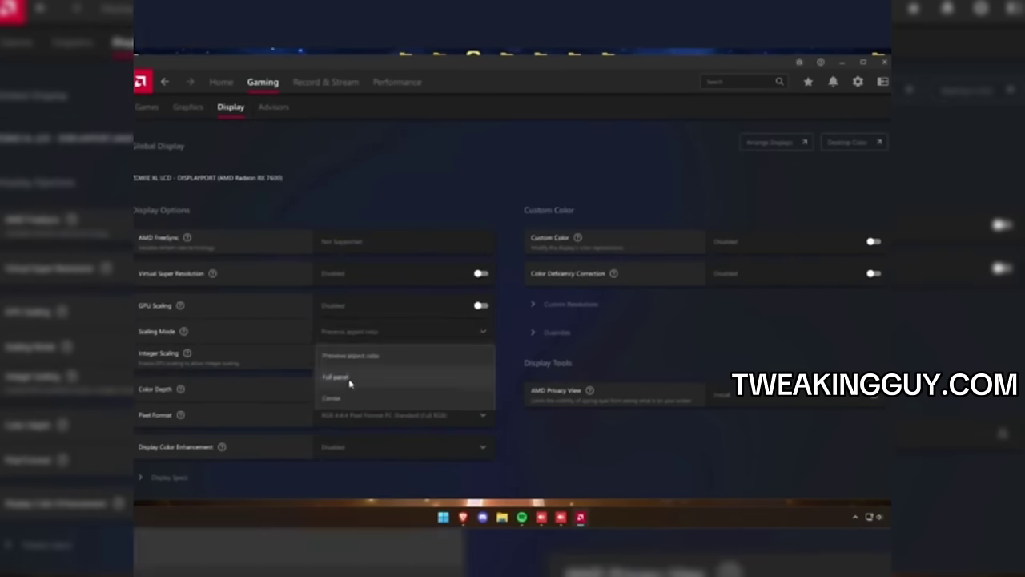
{"action": "left_click", "coordinate": [349, 382]}
{"action": "left_click", "coordinate": [553, 334]}
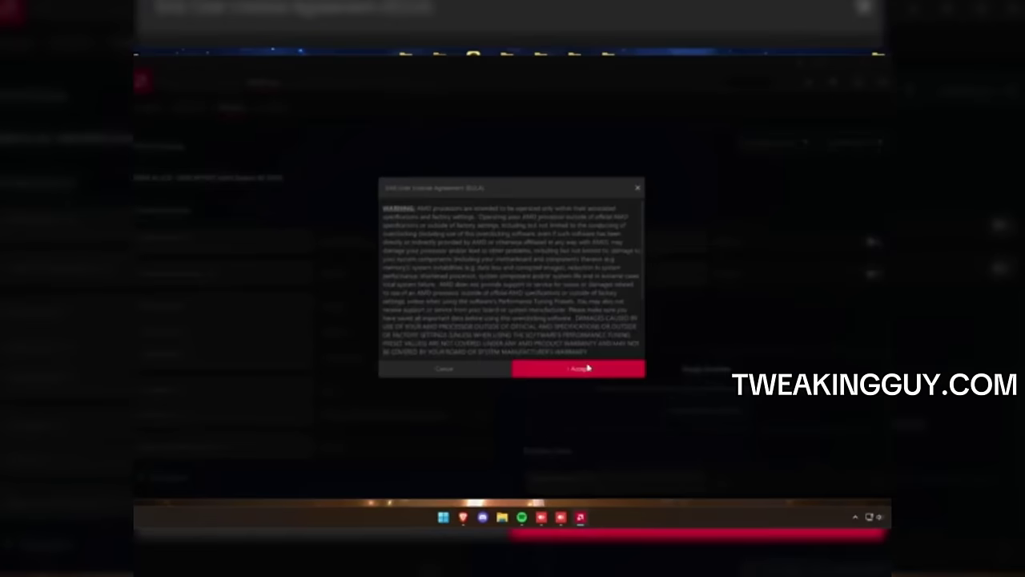
{"action": "left_click", "coordinate": [579, 366]}
Step: Switch GPU performance tuning to custom, enable GPU Tuning with Advanced Control and VRAM Tuning, and choose the Memory Timing
{"action": "left_click", "coordinate": [325, 82]}
{"action": "left_click", "coordinate": [388, 83]}
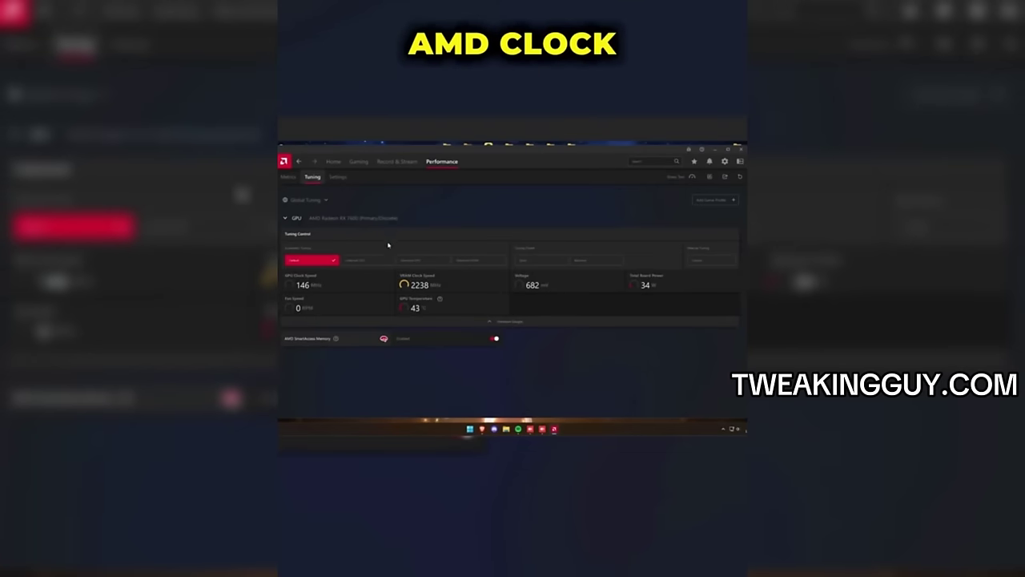
{"action": "left_click", "coordinate": [703, 262]}
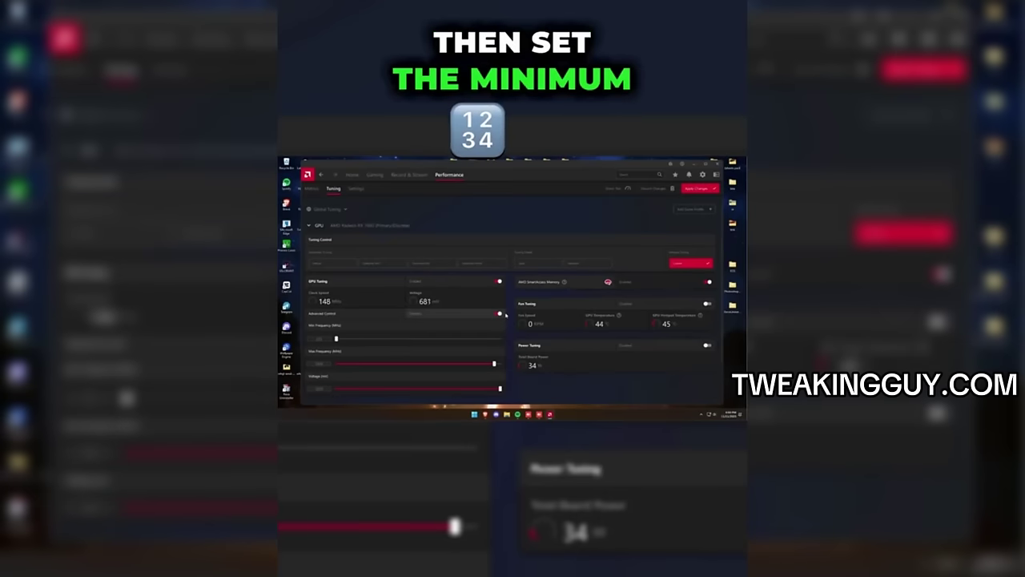
{"action": "left_click", "coordinate": [499, 313]}
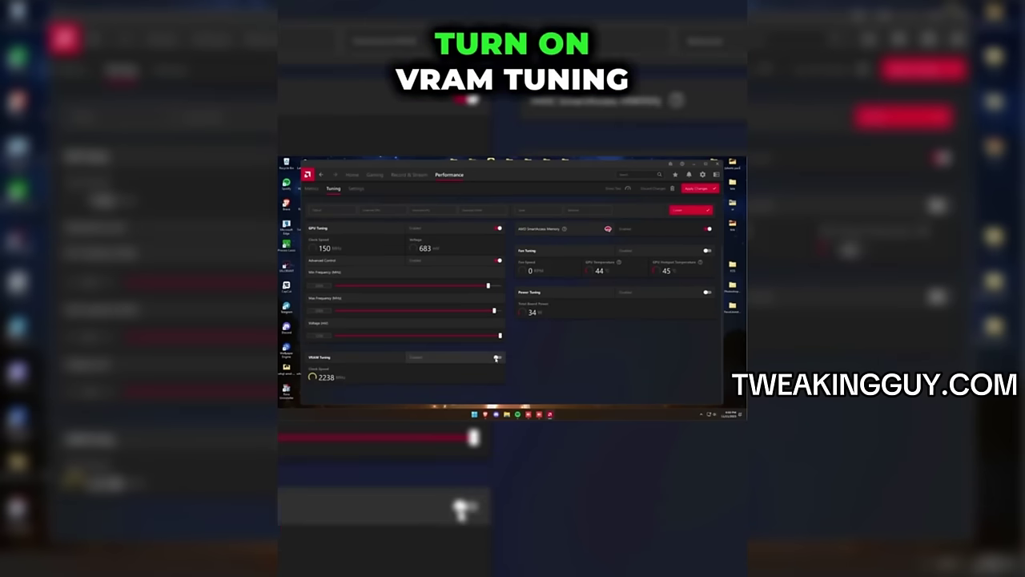
{"action": "left_click", "coordinate": [496, 343]}
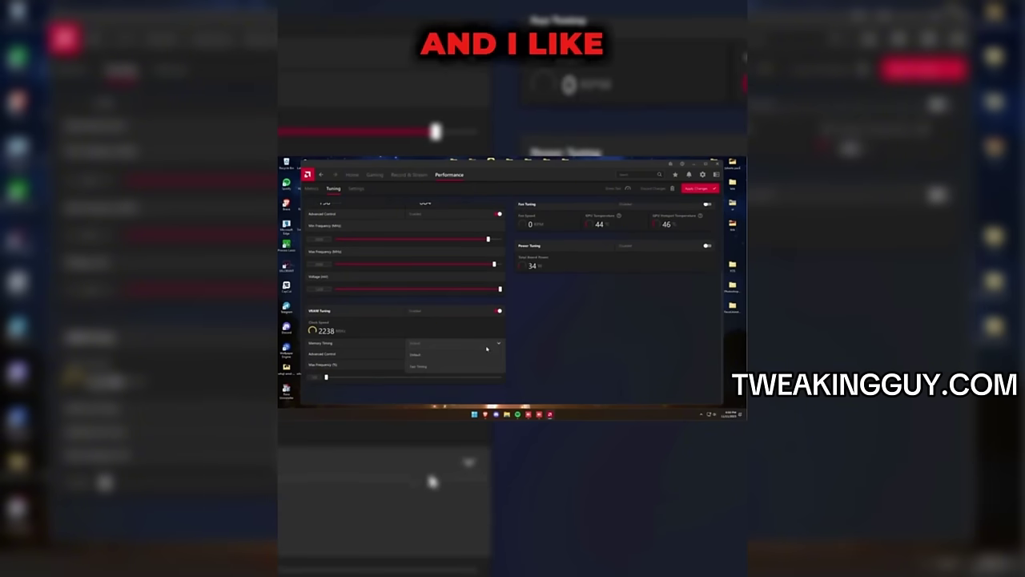
{"action": "left_click", "coordinate": [492, 356]}
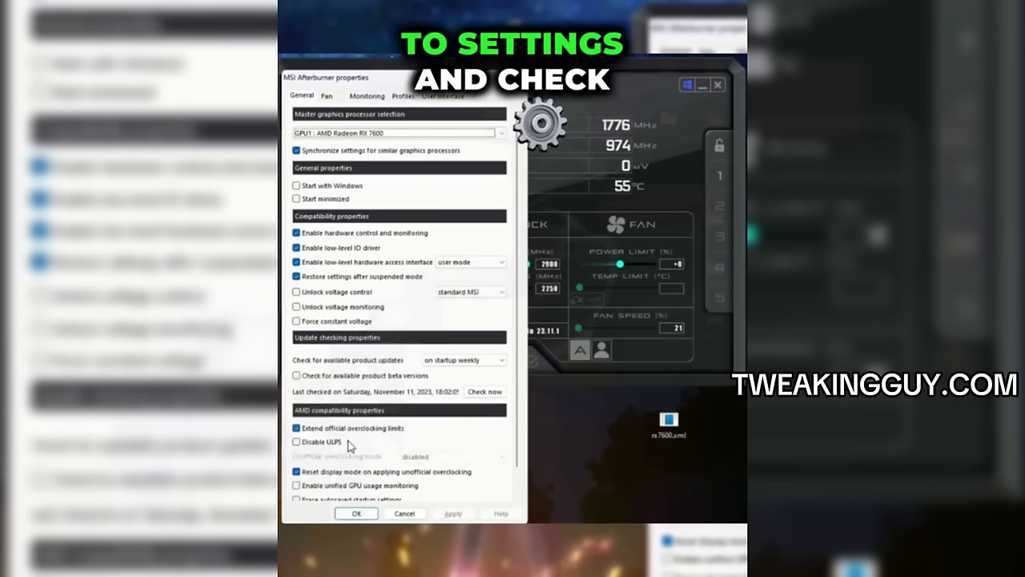
Step: In the MSI Afterburner properties, enable Disable ULPS under the AMD compatibility properties
{"action": "left_click", "coordinate": [314, 443]}
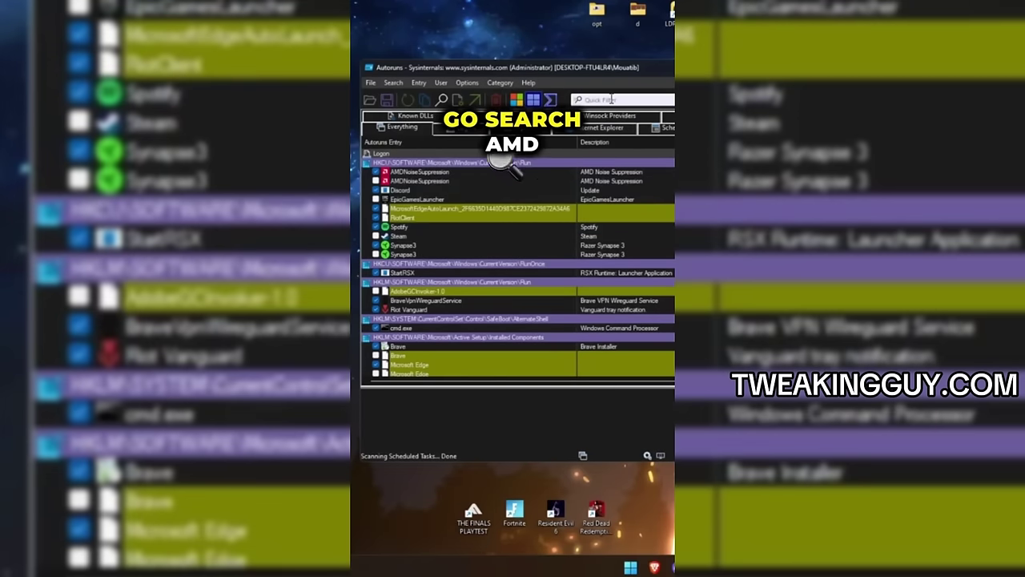
Step: Filter the Autoruns entries by AMD and disable the matching Crash Defender drivers amdfendr and amdfendrmgr
{"action": "type", "text": "AMD"}
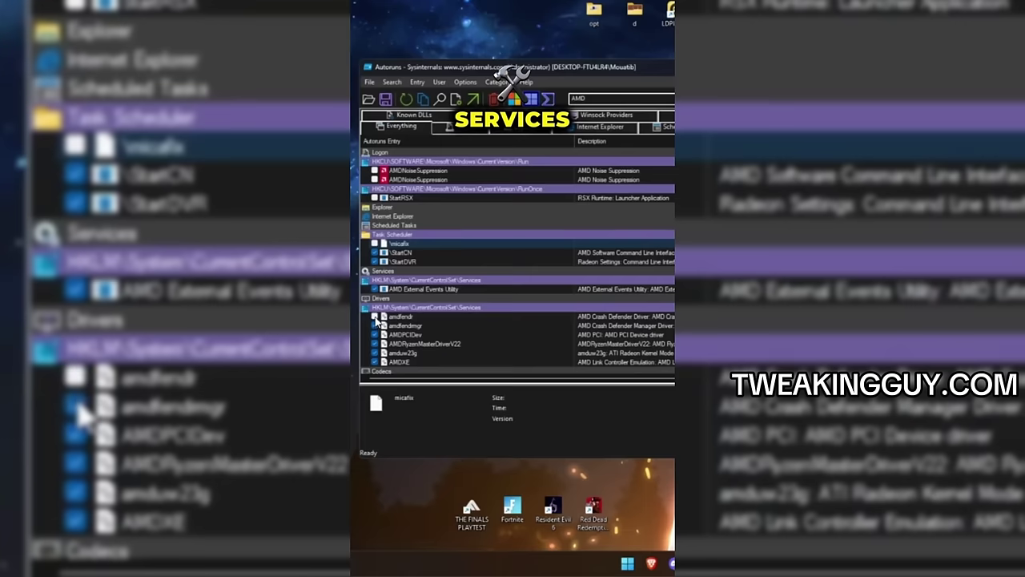
{"action": "left_click", "coordinate": [374, 325]}
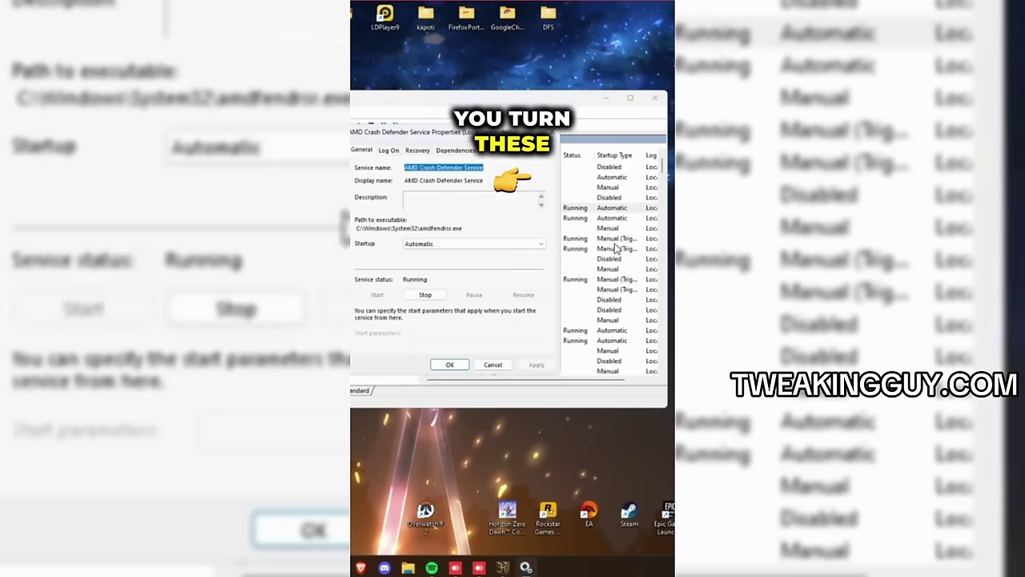
Step: In Windows Services, set the startup type of AMD Crash Defender Service to Disabled and apply it
{"action": "left_click", "coordinate": [420, 244]}
{"action": "left_click", "coordinate": [418, 280]}
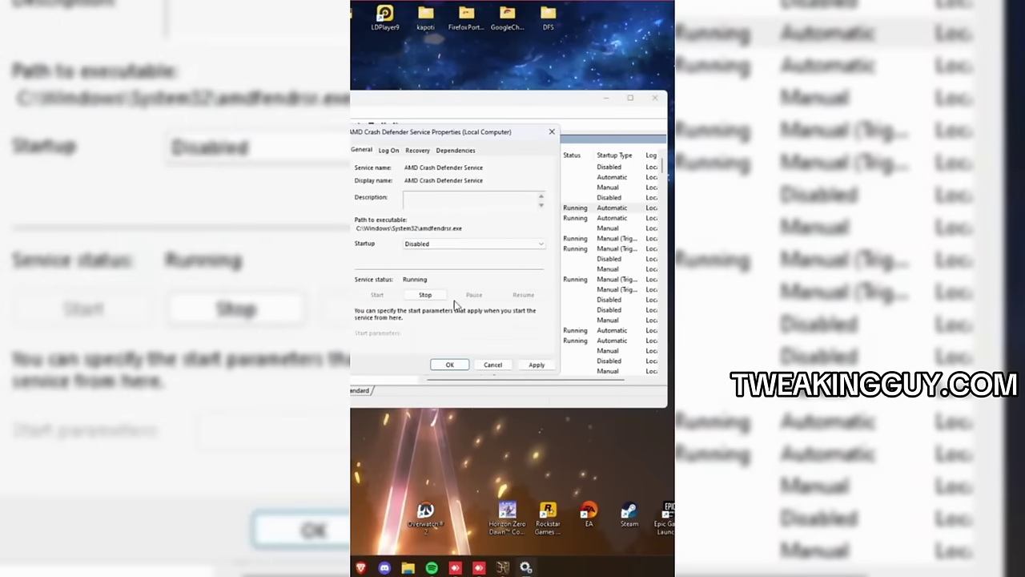
{"action": "left_click", "coordinate": [535, 365]}
{"action": "left_click", "coordinate": [450, 365]}
Step: Set the startup type of the AMD External Events Utility service to Disabled and apply it
{"action": "double_click", "coordinate": [401, 218]}
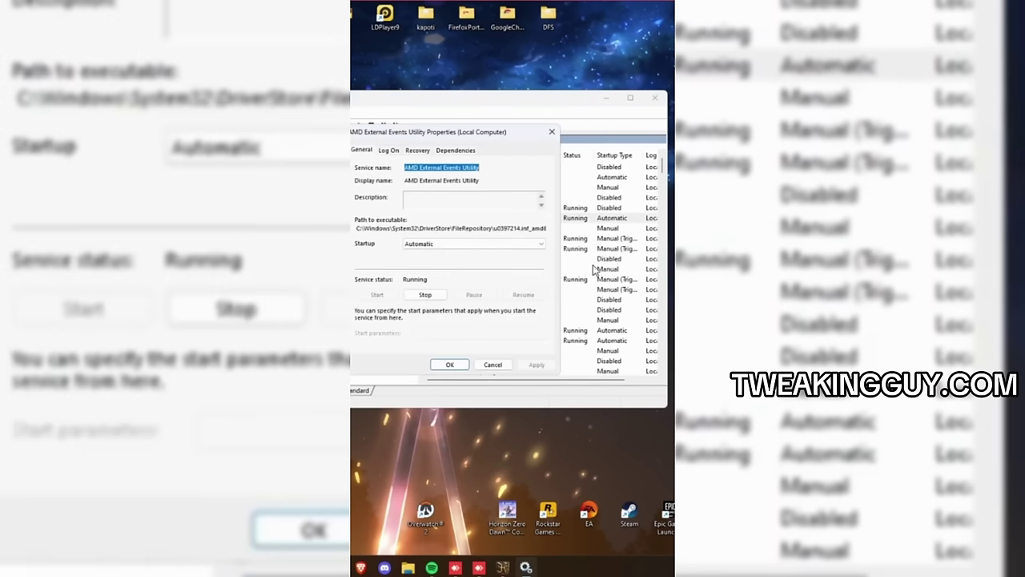
{"action": "left_click", "coordinate": [464, 244]}
{"action": "left_click", "coordinate": [451, 281]}
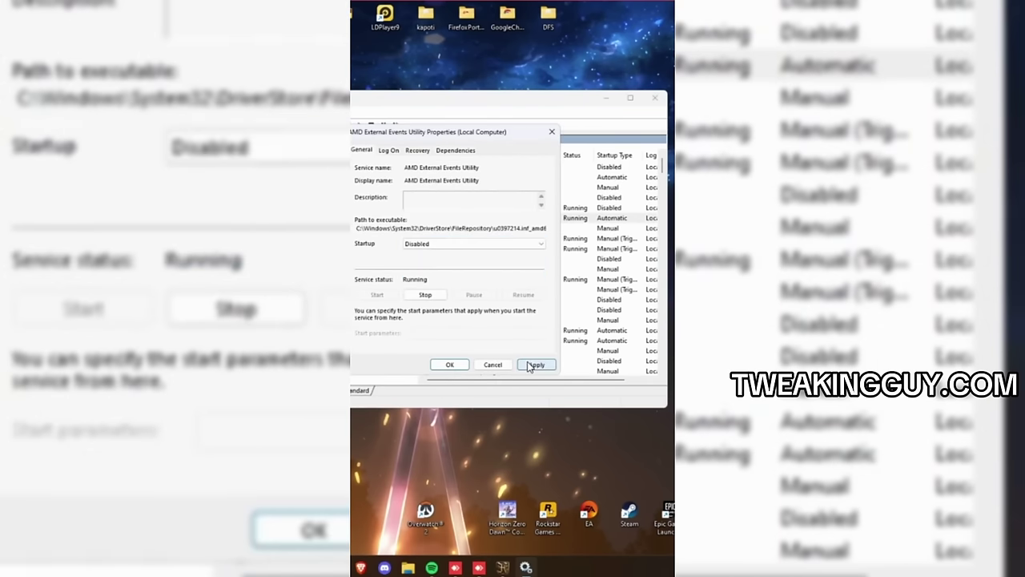
{"action": "left_click", "coordinate": [532, 364]}
{"action": "left_click", "coordinate": [450, 364]}
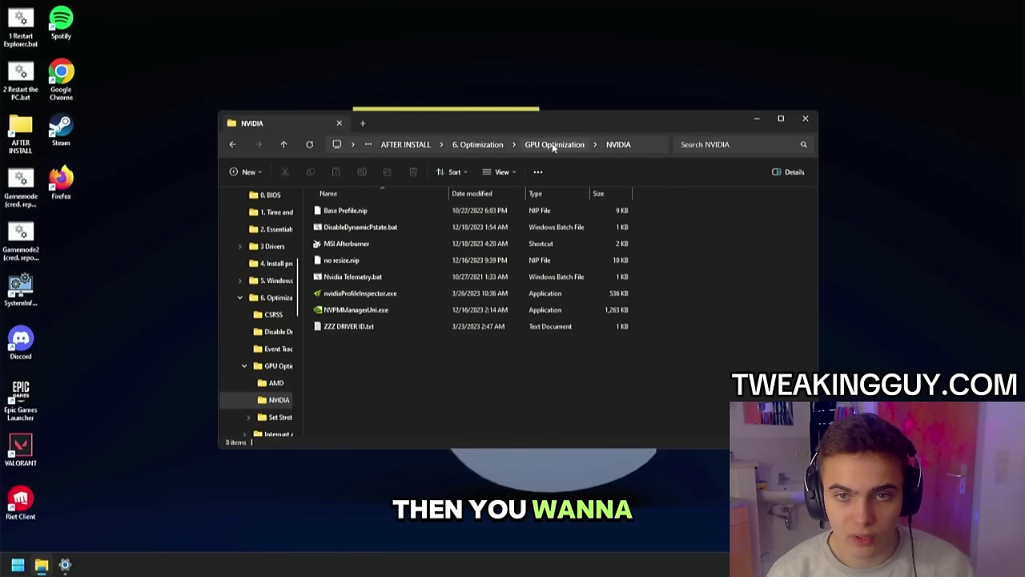
Step: In File Explorer, open the cru-1.5.2 folder inside GPU Optimization's Set Stretched Resolution folder
{"action": "left_click", "coordinate": [555, 145]}
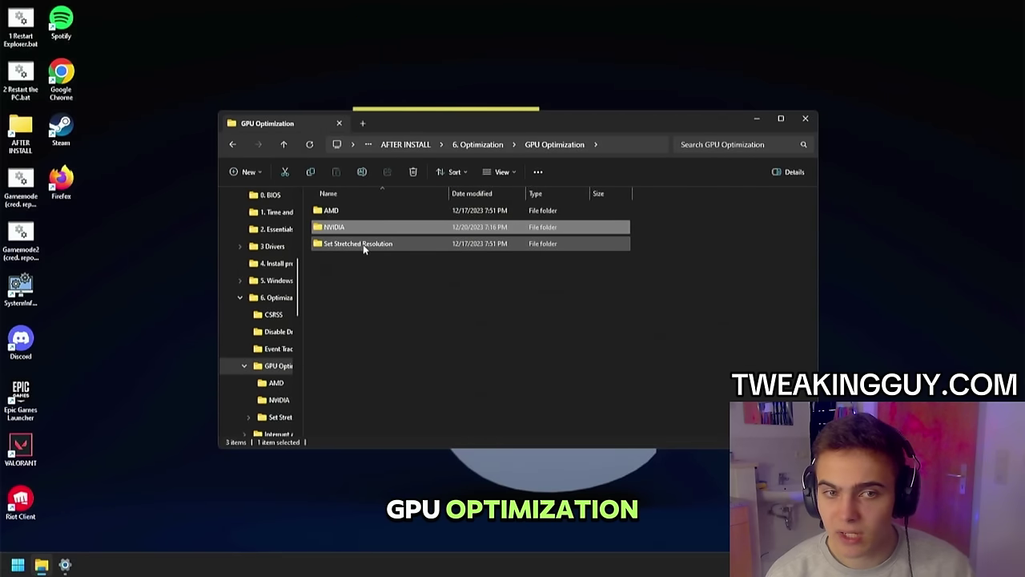
{"action": "double_click", "coordinate": [335, 244]}
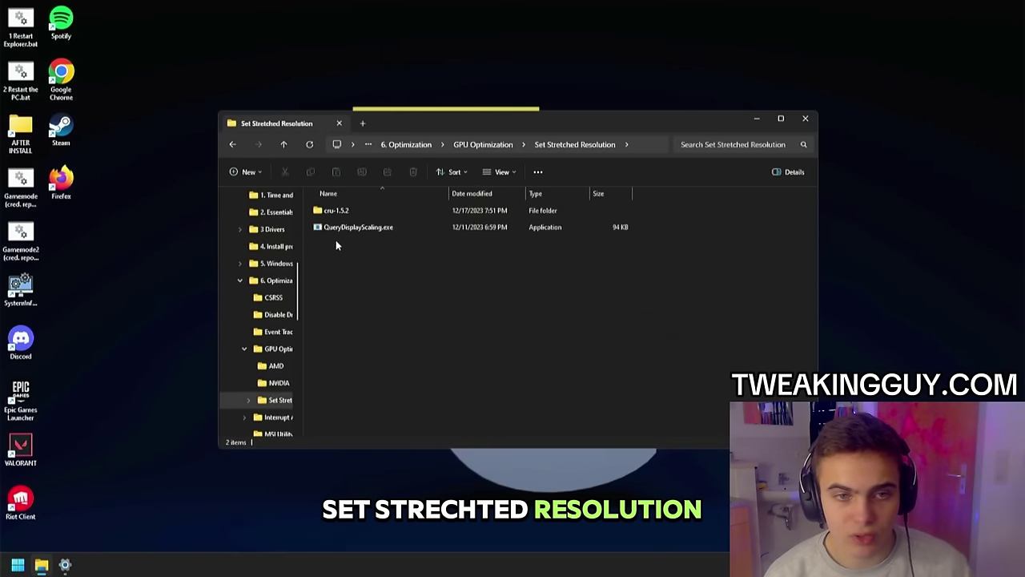
{"action": "double_click", "coordinate": [333, 211]}
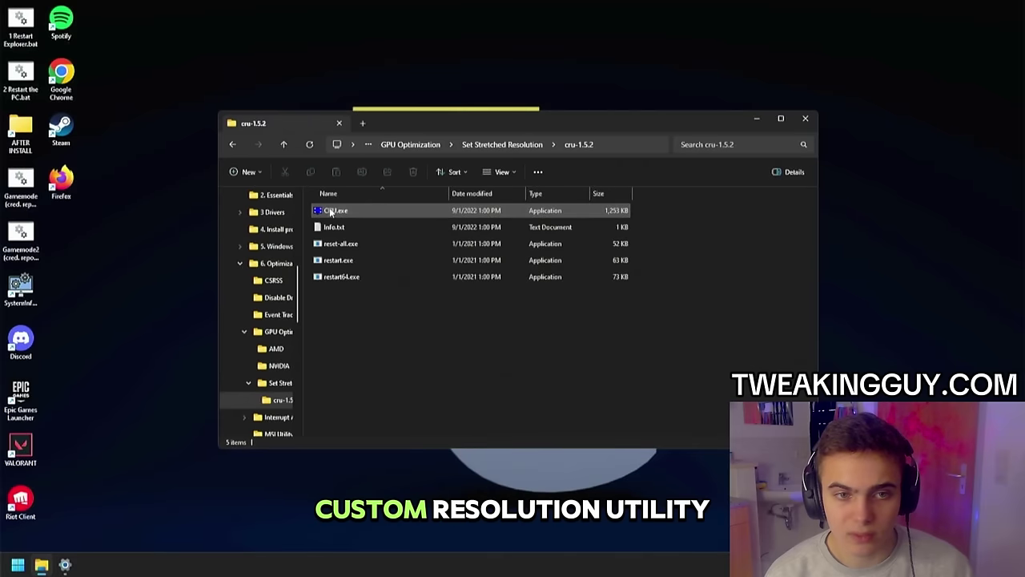
Step: Open CRU.exe, delete all standard resolutions, and deselect every established resolution
{"action": "double_click", "coordinate": [336, 211]}
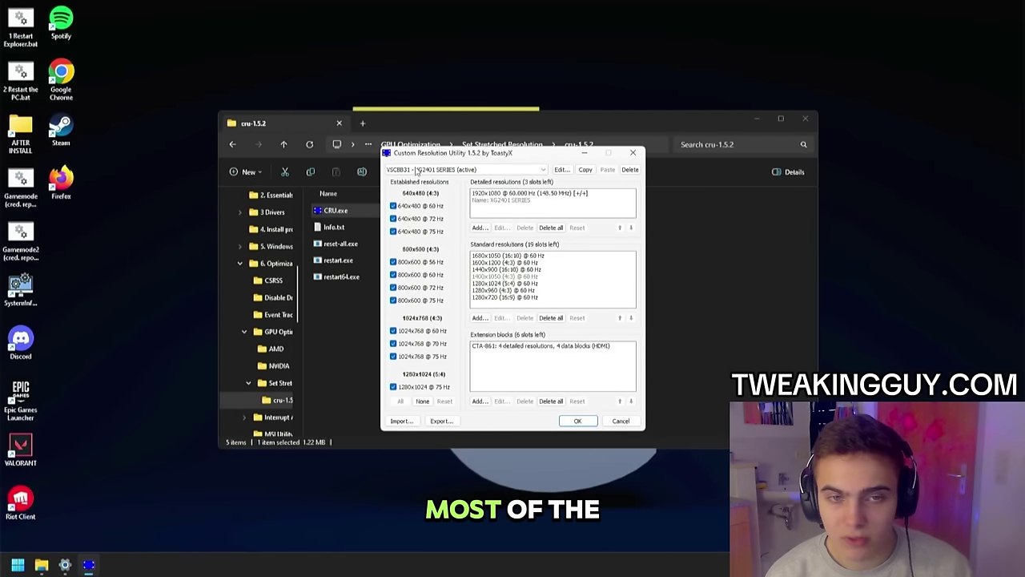
{"action": "left_click", "coordinate": [551, 318]}
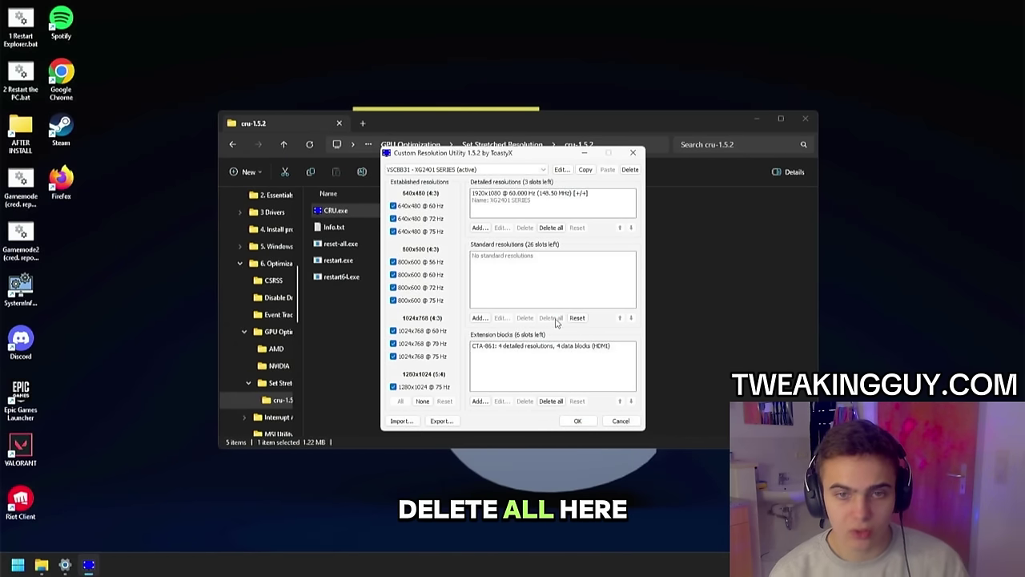
{"action": "left_click", "coordinate": [423, 401]}
Step: Edit the CTA-861 extension block and delete its detailed resolutions, keeping only 1920x1080 @ 143.766 Hz
{"action": "left_click", "coordinate": [510, 349]}
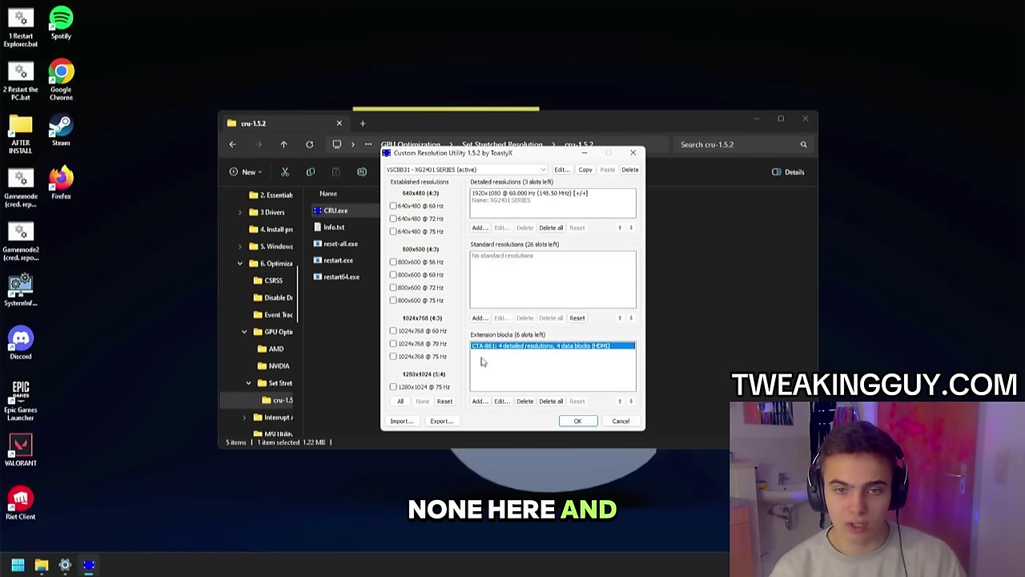
{"action": "left_click", "coordinate": [502, 402]}
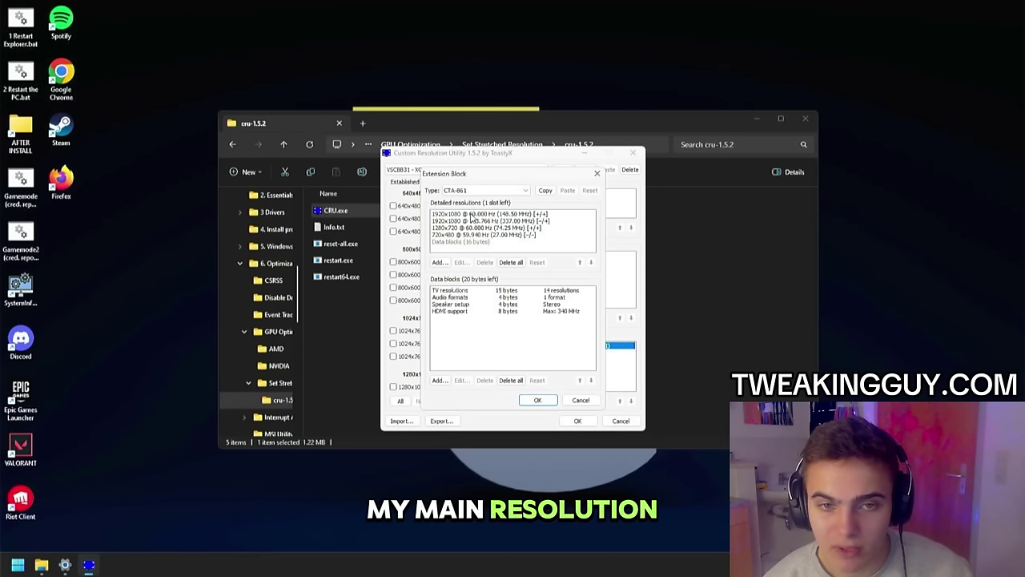
{"action": "left_click", "coordinate": [471, 214]}
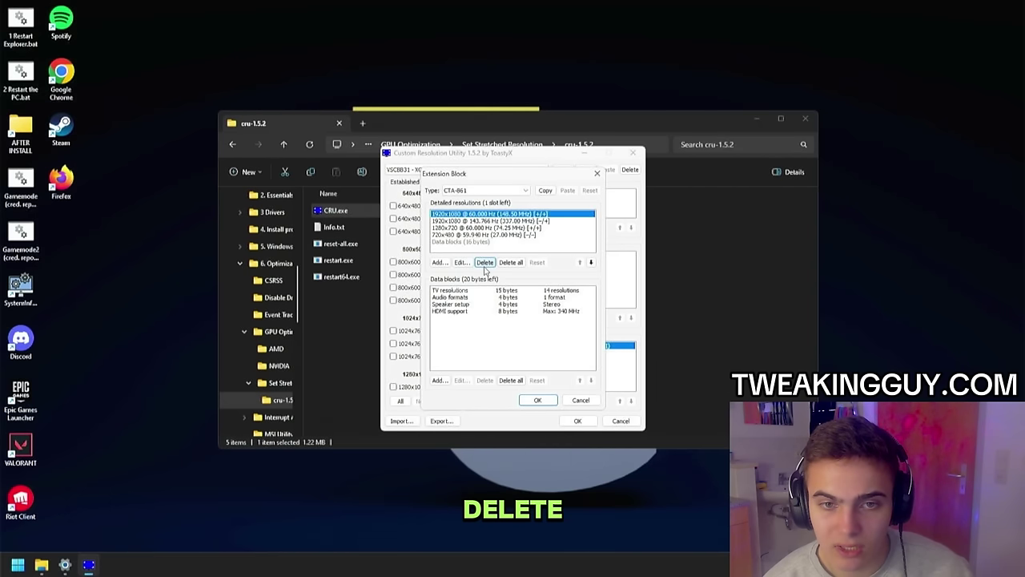
{"action": "left_click", "coordinate": [485, 263]}
{"action": "left_click", "coordinate": [484, 263]}
Step: Delete the TV resolutions data block from the extension block and save the Custom Resolution Utility changes
{"action": "left_click", "coordinate": [471, 291]}
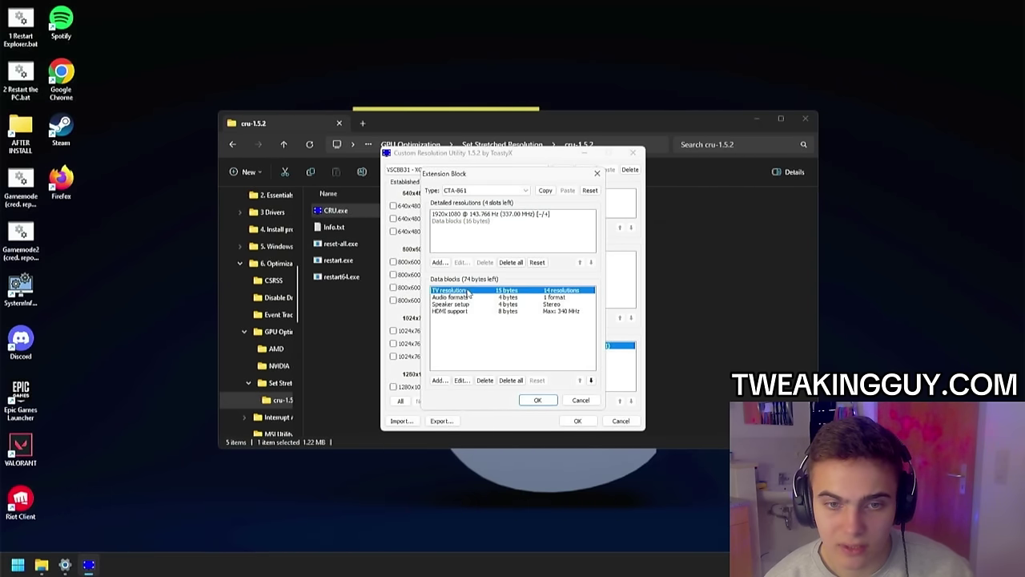
{"action": "left_click", "coordinate": [485, 380]}
{"action": "left_click", "coordinate": [537, 400]}
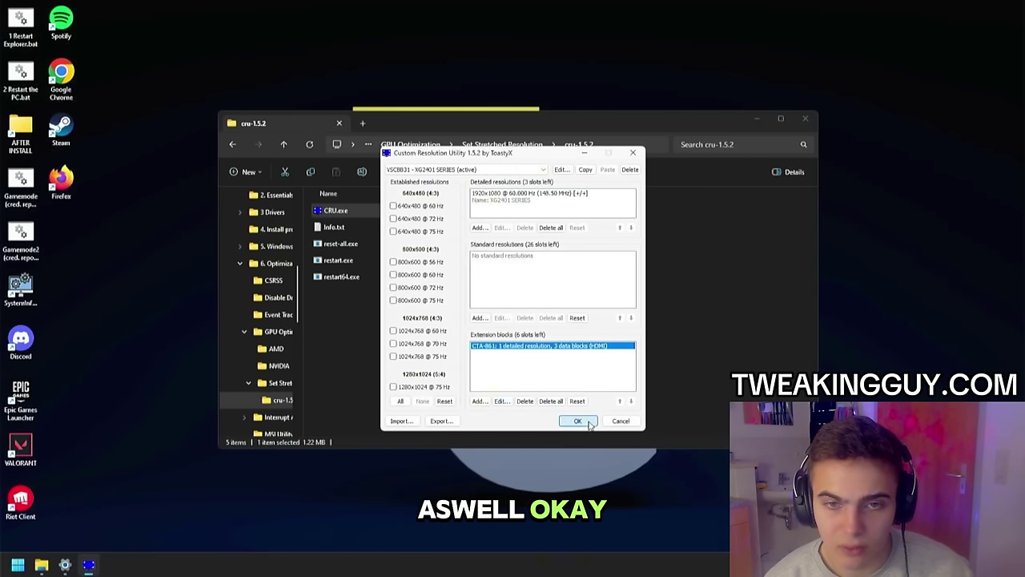
{"action": "left_click", "coordinate": [577, 421]}
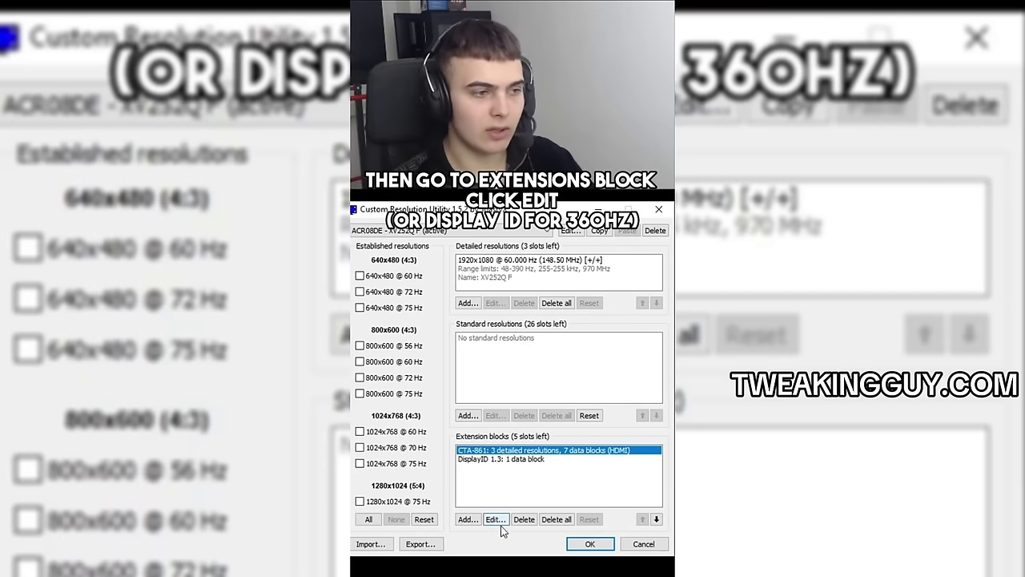
Step: In the XV252Q F's CTA-861 block, delete the 119.982 Hz and 143.991 Hz detailed resolutions and the TV resolutions data block
{"action": "left_click", "coordinate": [497, 523]}
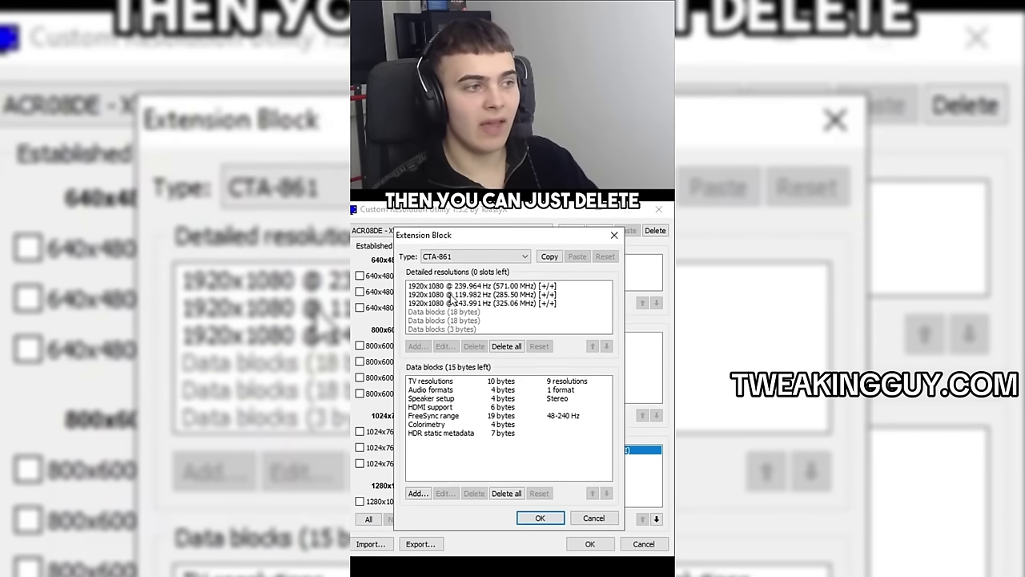
{"action": "left_click", "coordinate": [465, 294]}
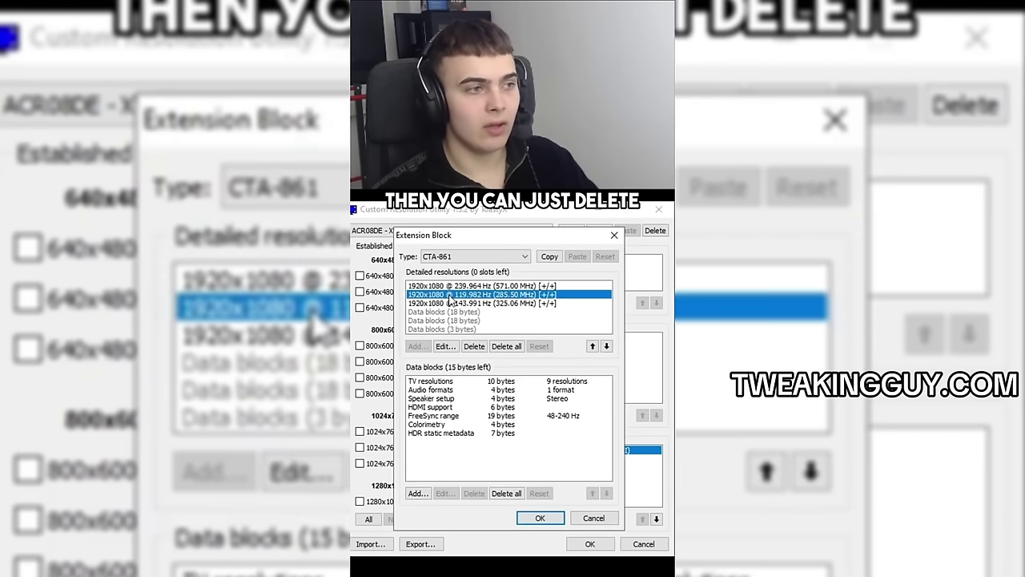
{"action": "left_click", "coordinate": [474, 348]}
{"action": "left_click", "coordinate": [474, 348]}
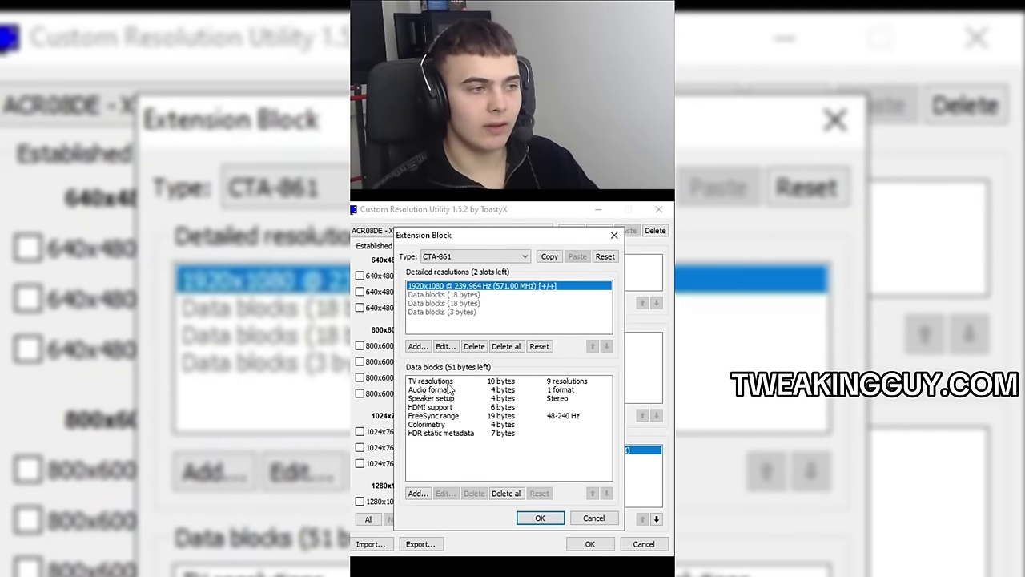
{"action": "left_click", "coordinate": [474, 494]}
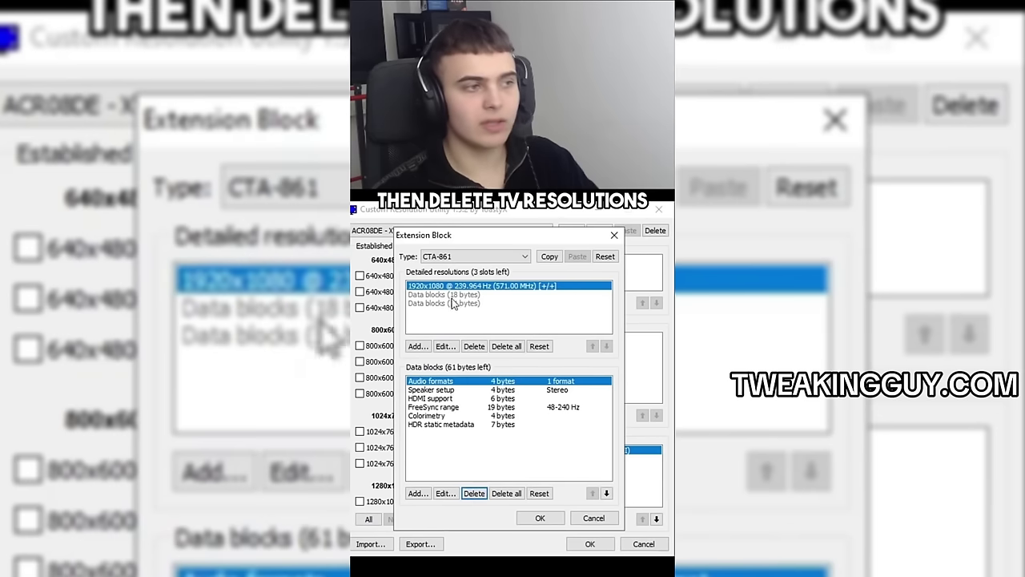
Step: Add a detailed resolution using the copied 1920x1080 @ 239.964 Hz settings and set its timing to CVT-RB standard
{"action": "left_click", "coordinate": [446, 346]}
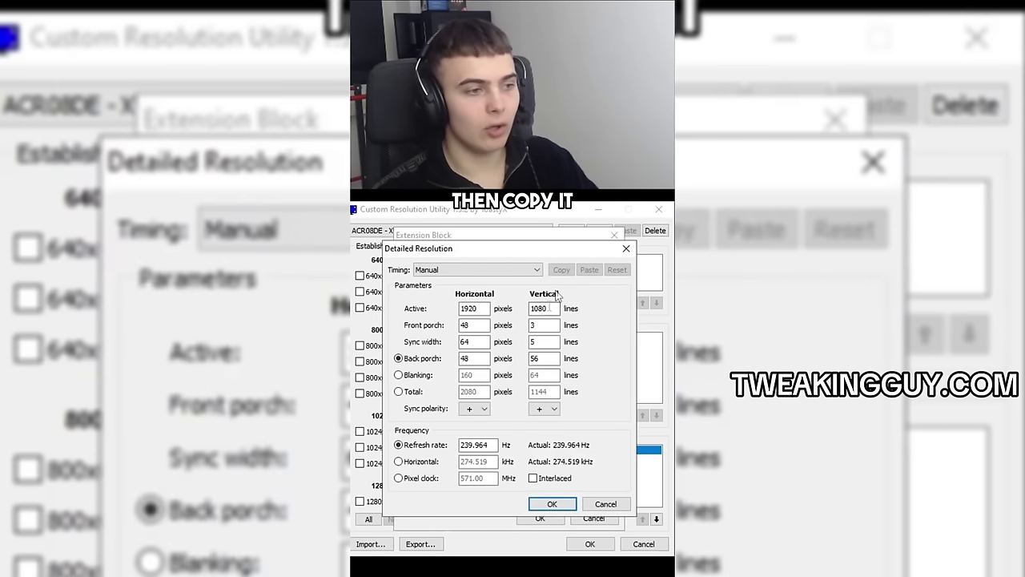
{"action": "left_click", "coordinate": [551, 503]}
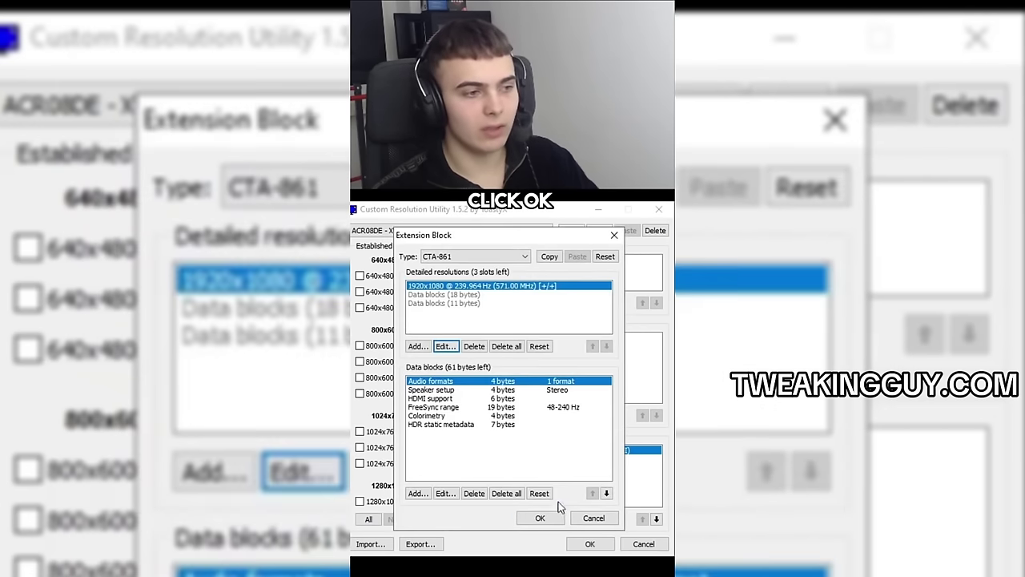
{"action": "left_click", "coordinate": [418, 346]}
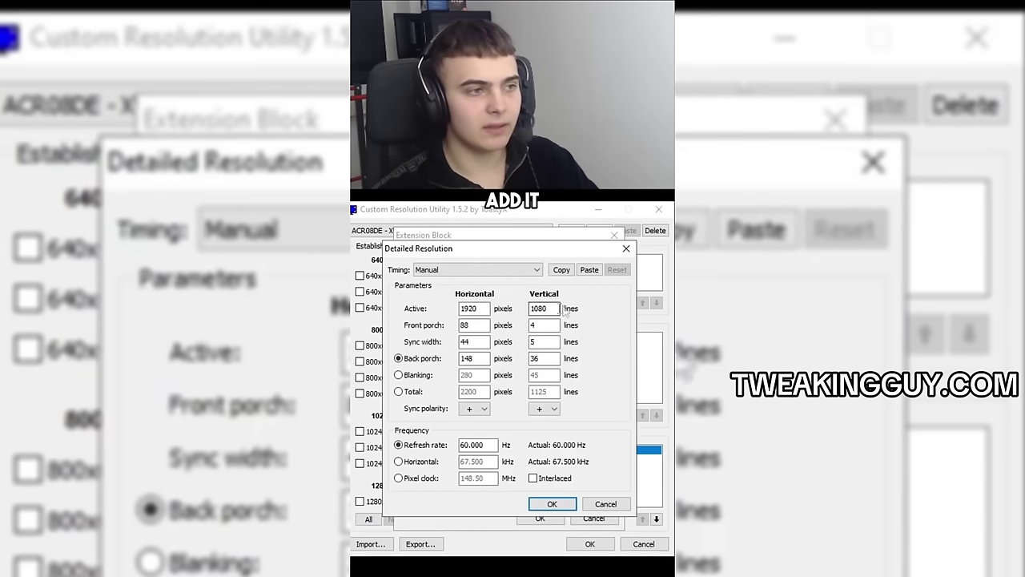
{"action": "left_click", "coordinate": [589, 269]}
{"action": "left_click", "coordinate": [483, 273]}
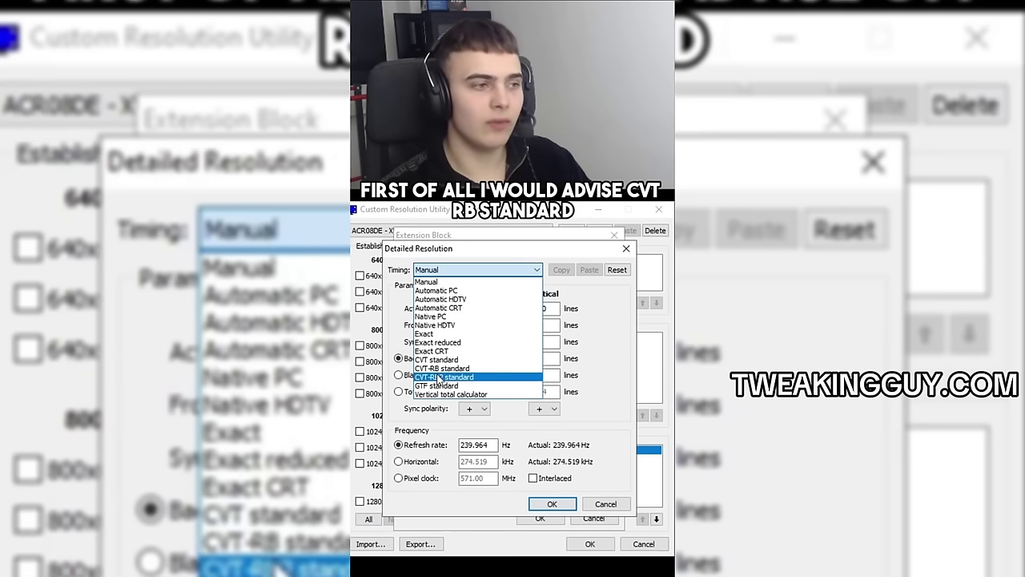
{"action": "left_click", "coordinate": [449, 370]}
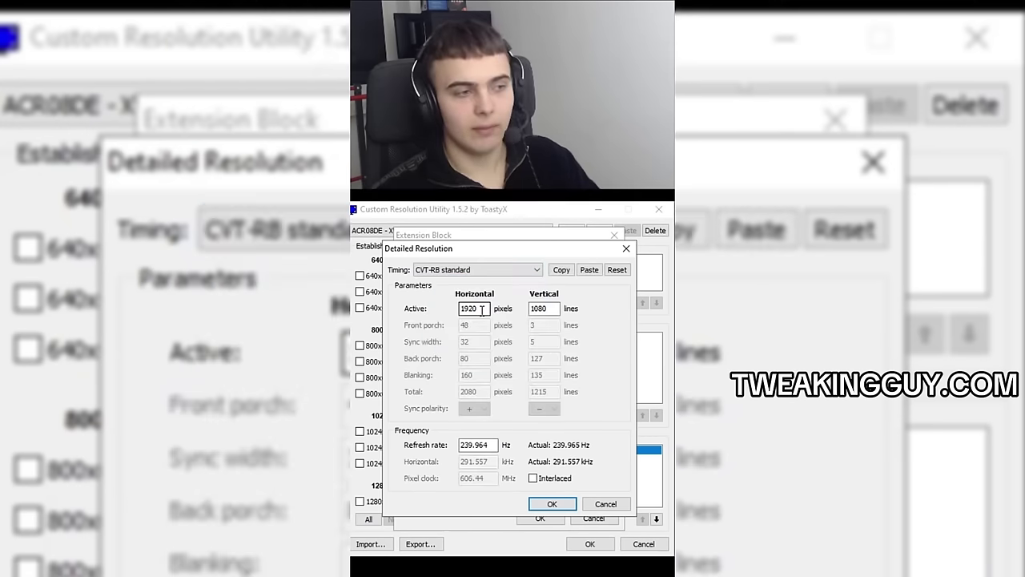
Step: Set the new resolution's active size to 1280 horizontal pixels by 960 vertical lines and save all Custom Resolution Utility changes
{"action": "key", "text": "Tab"}
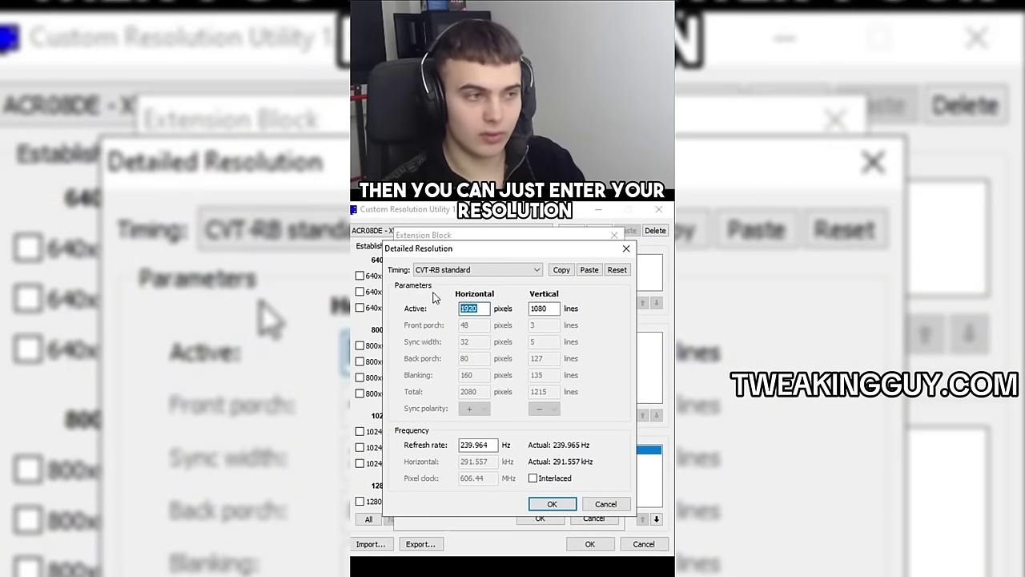
{"action": "type", "text": "1280"}
{"action": "key", "text": "Tab"}
{"action": "type", "text": "960"}
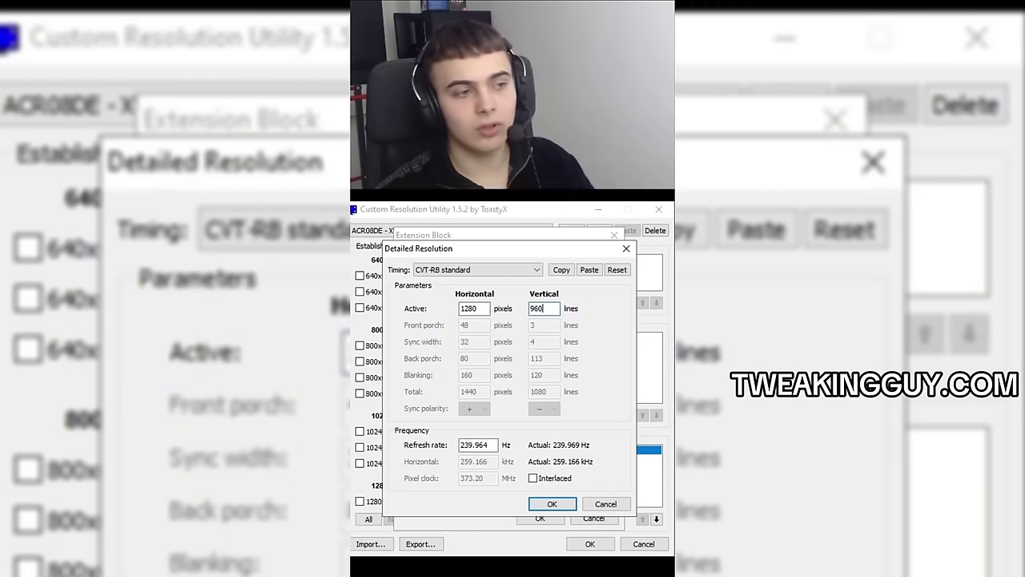
{"action": "left_click", "coordinate": [551, 503]}
{"action": "left_click", "coordinate": [540, 519]}
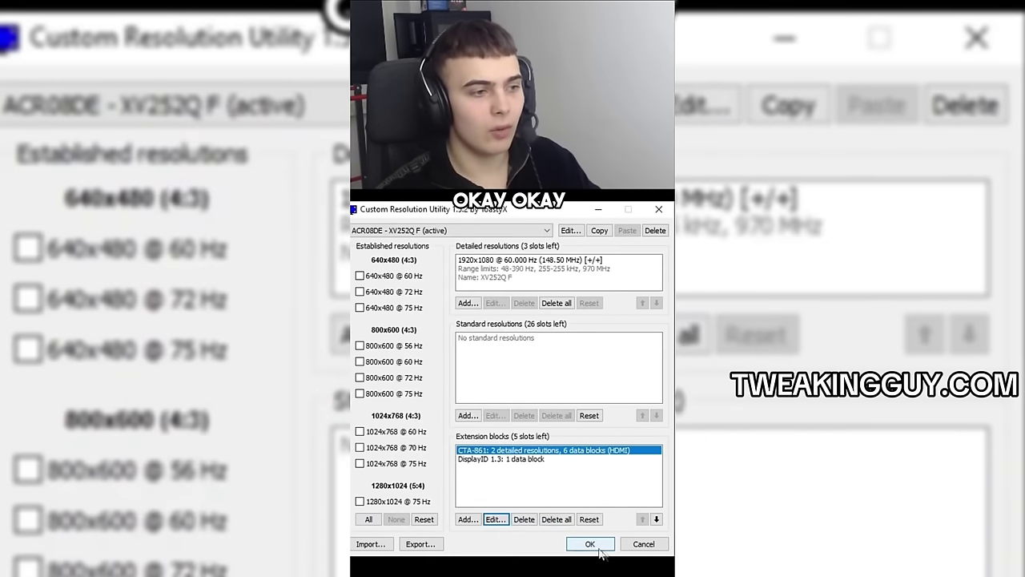
{"action": "left_click", "coordinate": [600, 547]}
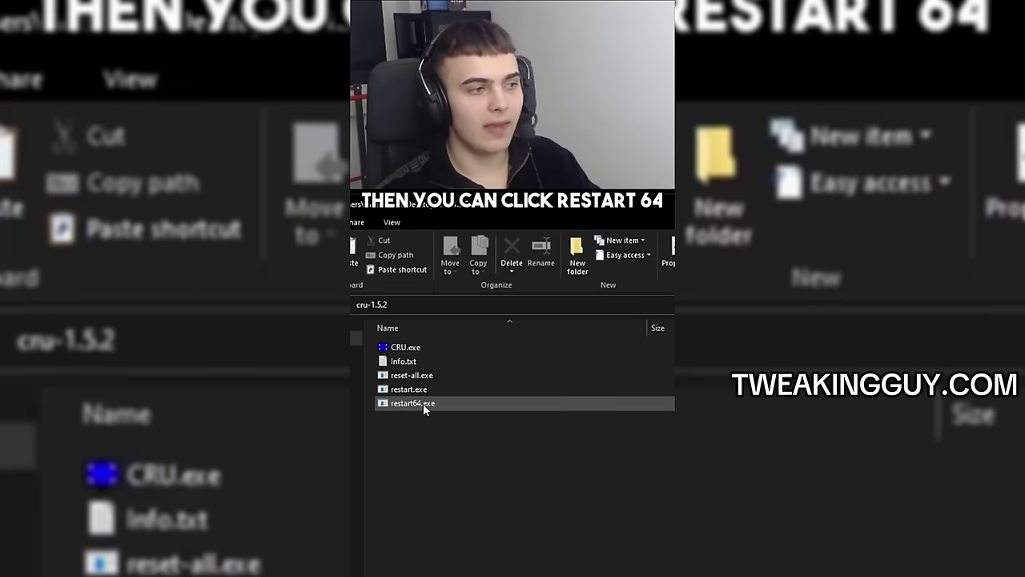
Step: Run restart64.exe, then open the list of all modes in Display 1's adapter properties from the Windows advanced display settings
{"action": "left_click", "coordinate": [423, 404]}
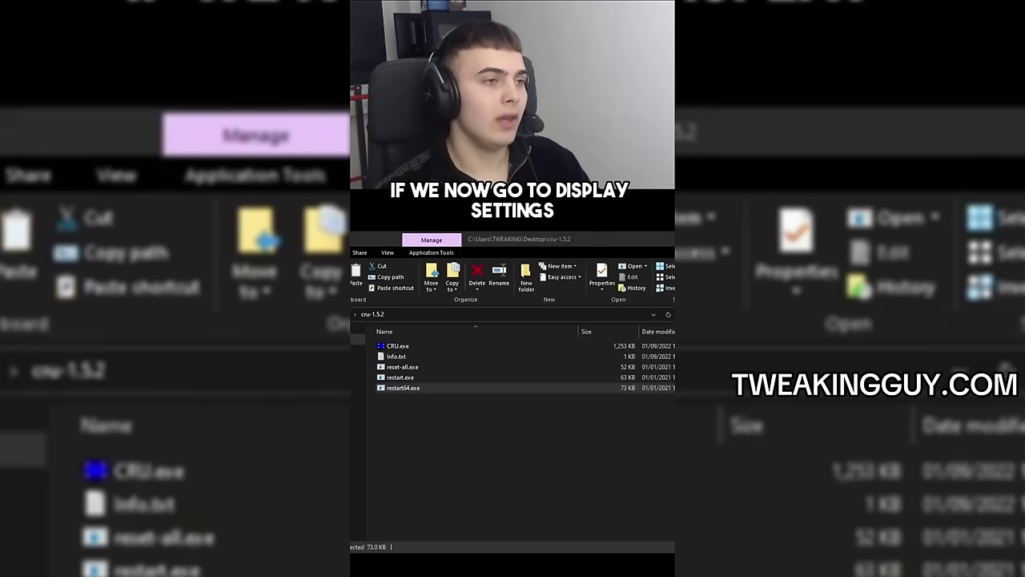
{"action": "right_click", "coordinate": [517, 212]}
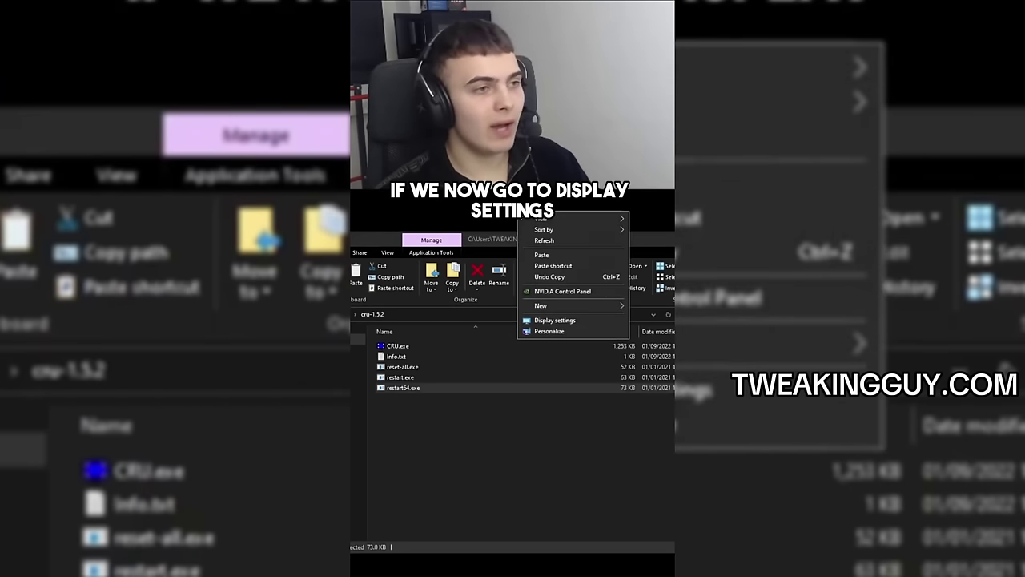
{"action": "left_click", "coordinate": [556, 321]}
{"action": "scroll", "coordinate": [600, 402], "scroll_direction": "down", "scroll_amount": 6}
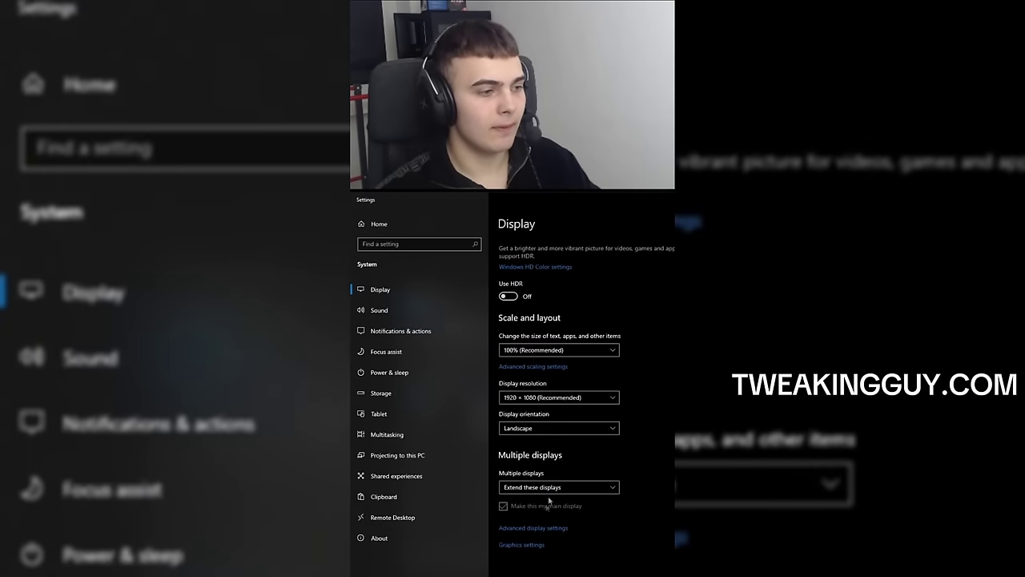
{"action": "left_click", "coordinate": [535, 529]}
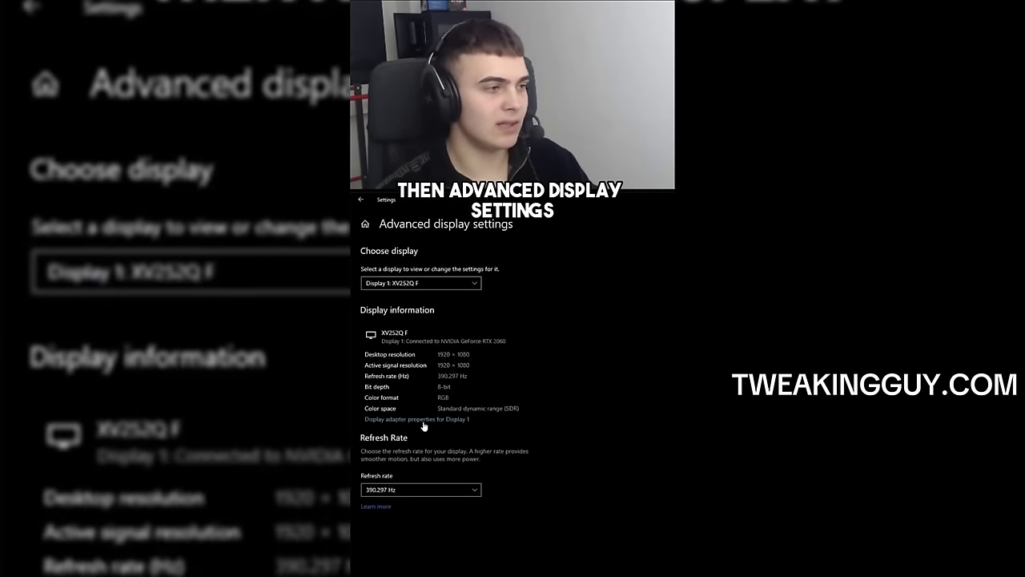
{"action": "left_click", "coordinate": [424, 419]}
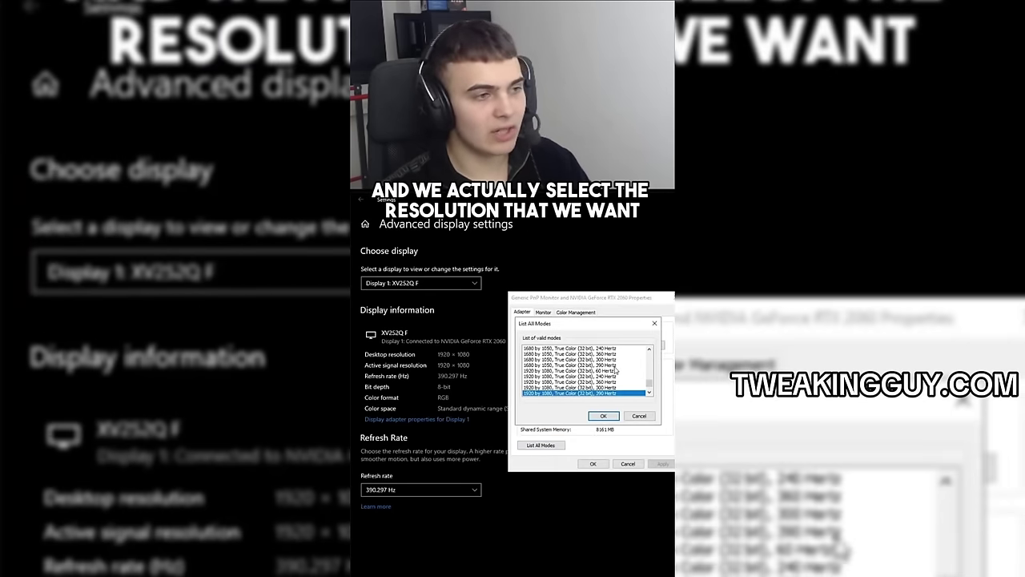
Step: Select the 1280 by 960, True Color (32 bit), 240 Hertz display mode and apply it
{"action": "scroll", "coordinate": [615, 370], "scroll_direction": "up", "scroll_amount": 8}
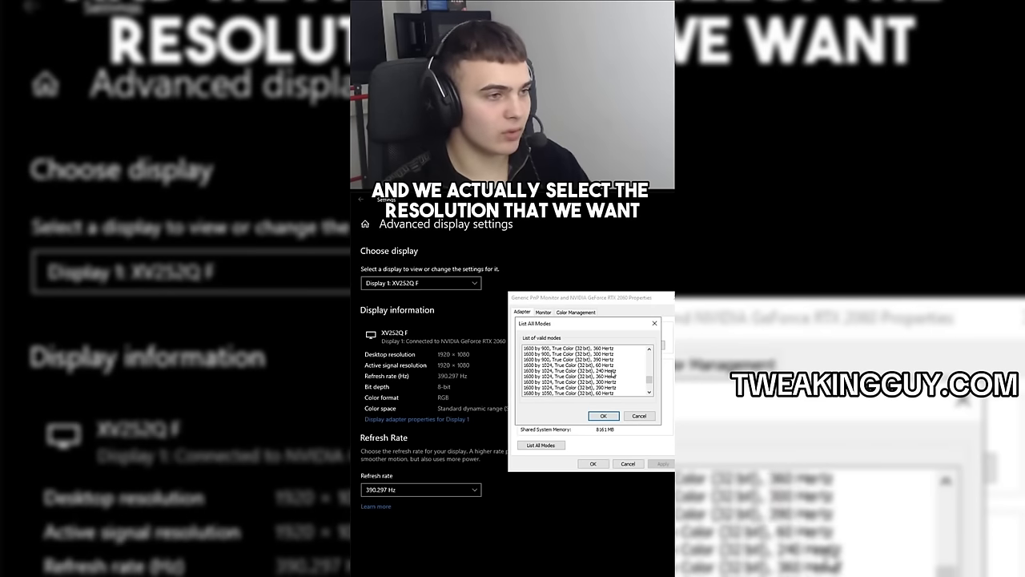
{"action": "scroll", "coordinate": [591, 371], "scroll_direction": "up", "scroll_amount": 1}
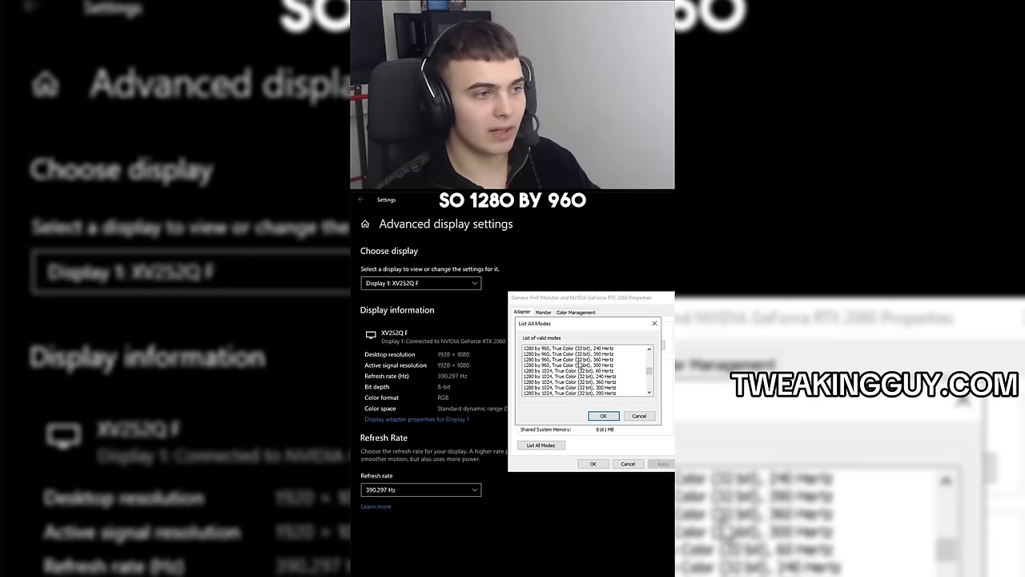
{"action": "left_click", "coordinate": [588, 349]}
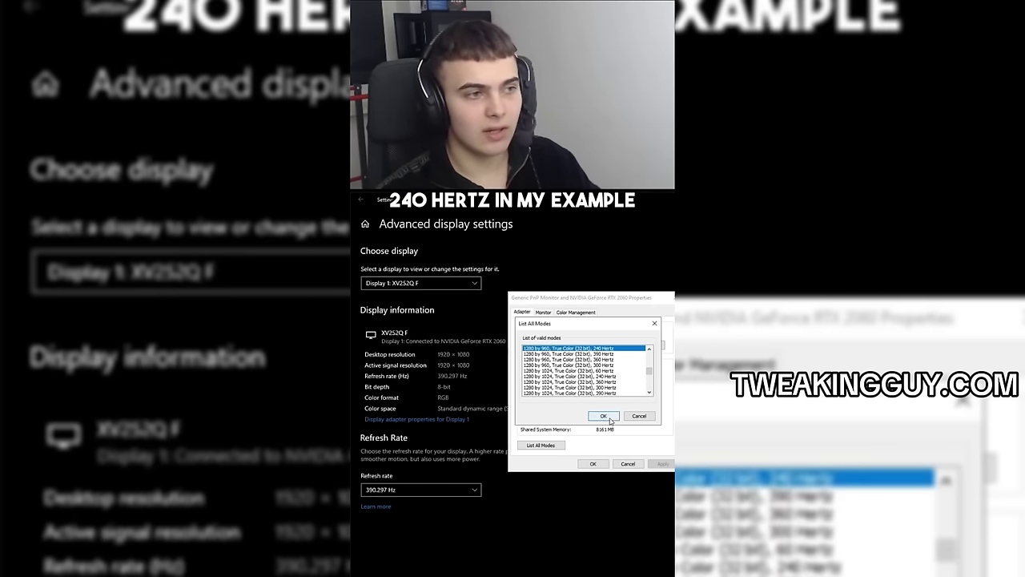
{"action": "left_click", "coordinate": [605, 416]}
{"action": "left_click", "coordinate": [664, 463]}
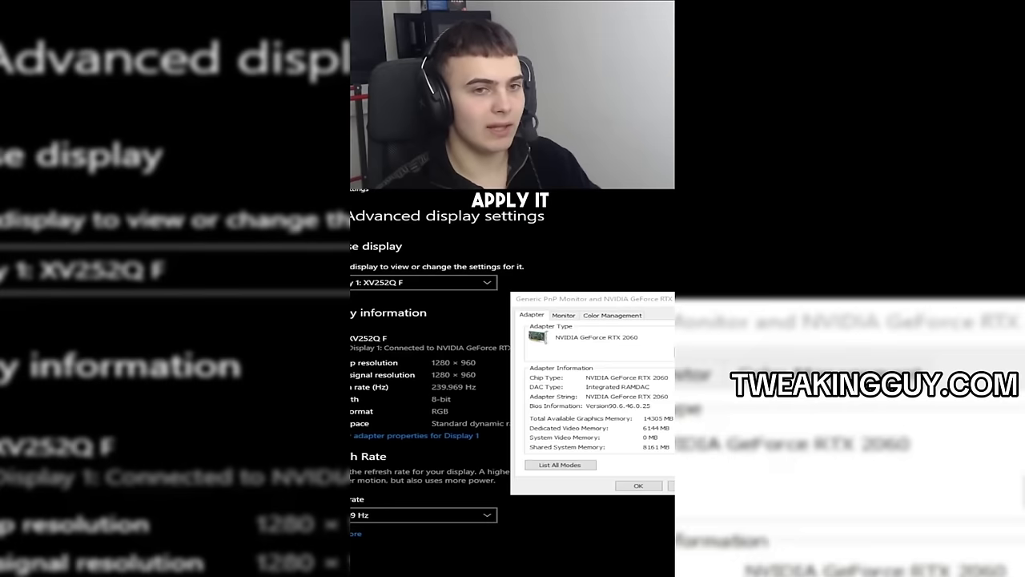
{"action": "key", "text": "Return"}
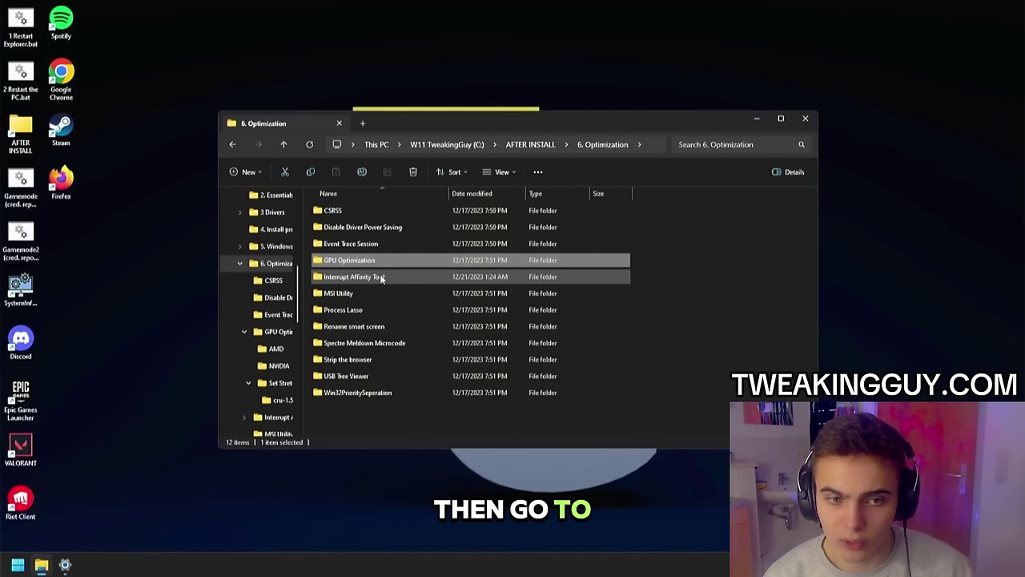
Step: Open the Interrupt Affinity Tool folder in 6. Optimization and launch adksetup.exe
{"action": "left_click", "coordinate": [378, 278]}
{"action": "double_click", "coordinate": [377, 278]}
{"action": "left_click", "coordinate": [355, 229]}
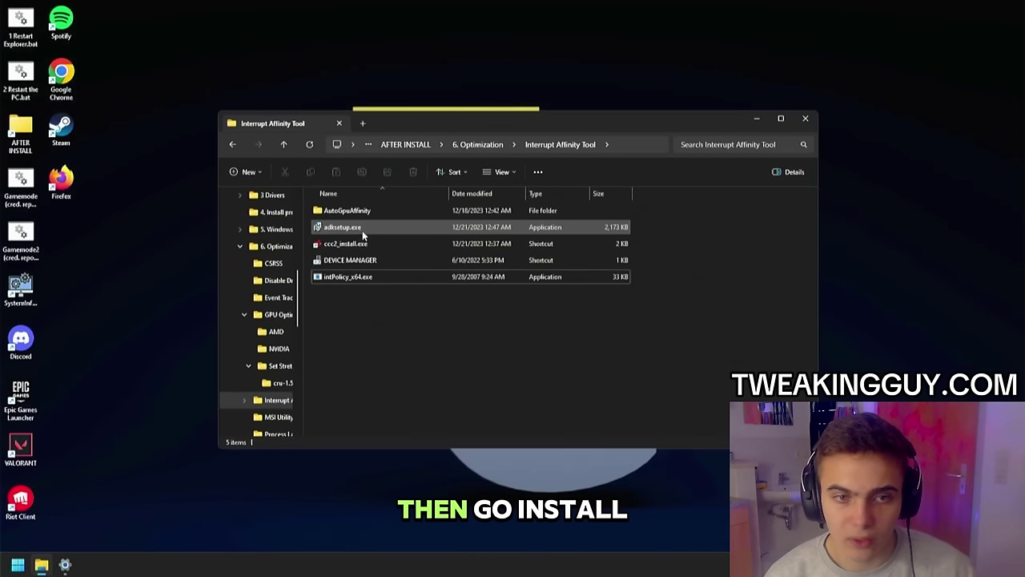
{"action": "double_click", "coordinate": [357, 230]}
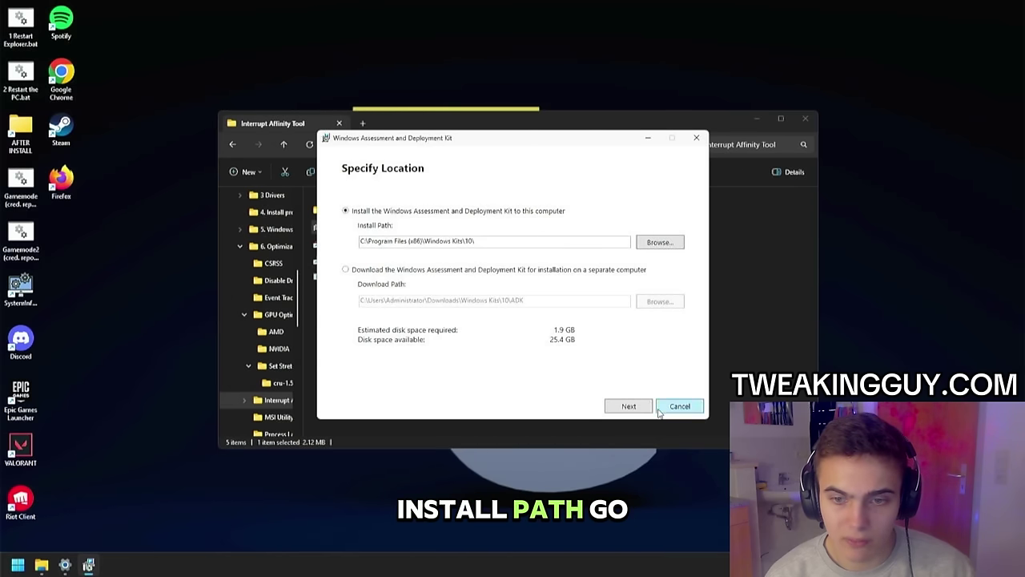
Step: Accept the default install path and licence, decline insights collection, and install only the Windows Performance Toolkit feature
{"action": "left_click", "coordinate": [629, 407]}
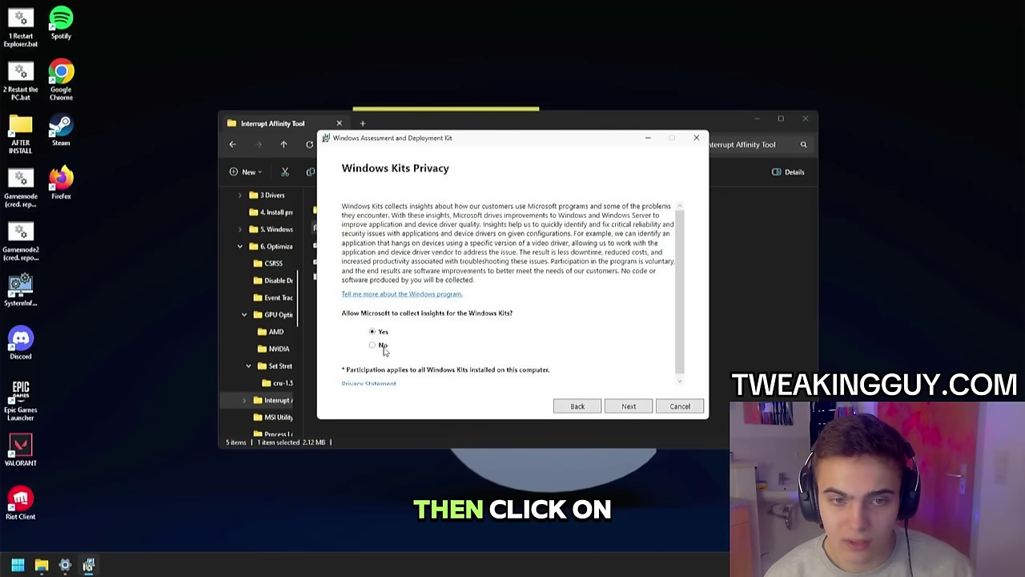
{"action": "left_click", "coordinate": [380, 342]}
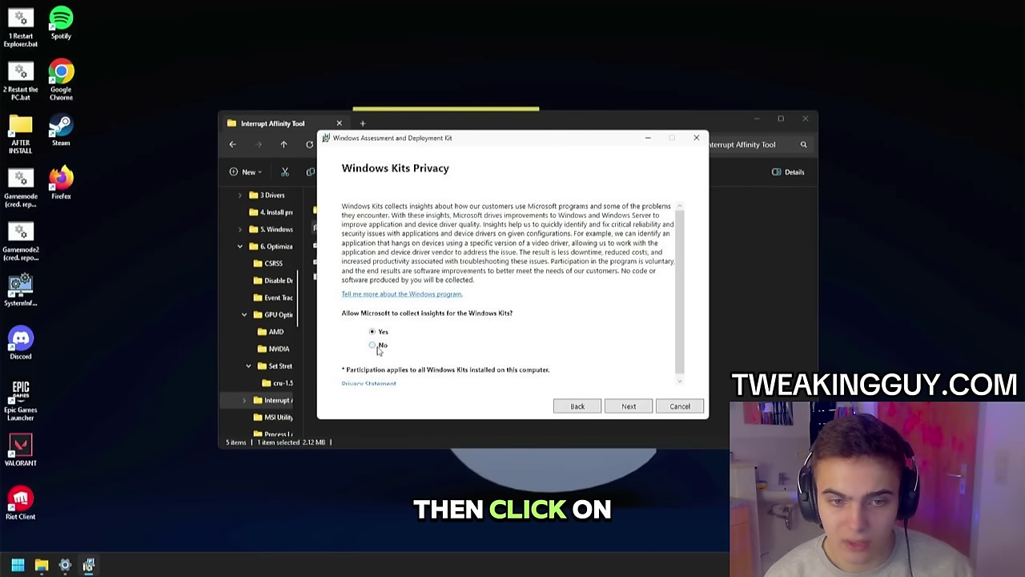
{"action": "left_click", "coordinate": [629, 406]}
{"action": "left_click", "coordinate": [629, 406]}
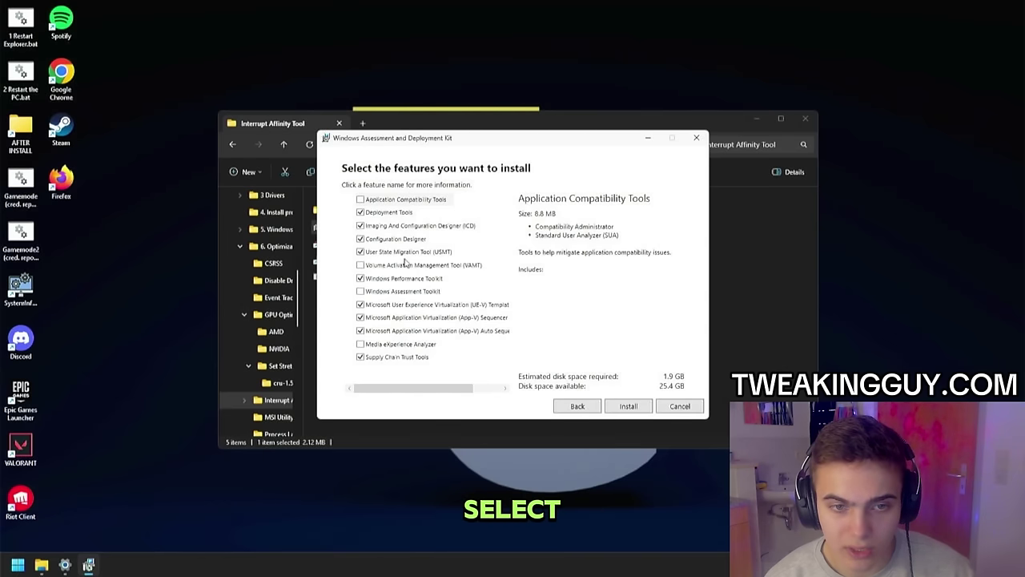
{"action": "left_click", "coordinate": [360, 304]}
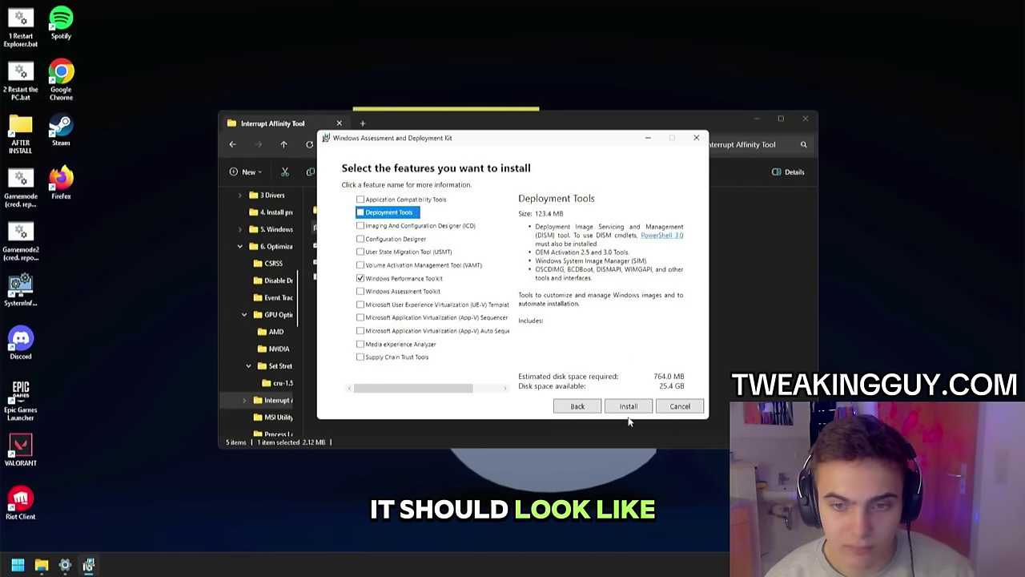
{"action": "left_click", "coordinate": [630, 409]}
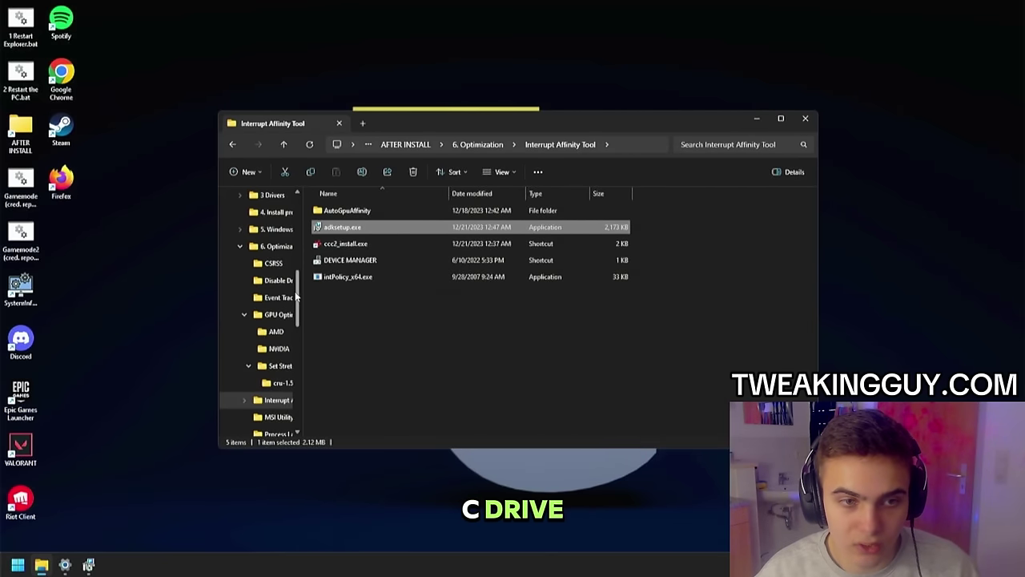
Step: Open the bin\scripts folder on the C: drive and run xperf-dpcisr.bat as administrator
{"action": "scroll", "coordinate": [296, 297], "scroll_direction": "up", "scroll_amount": 5}
{"action": "left_click", "coordinate": [293, 247]}
{"action": "double_click", "coordinate": [336, 229]}
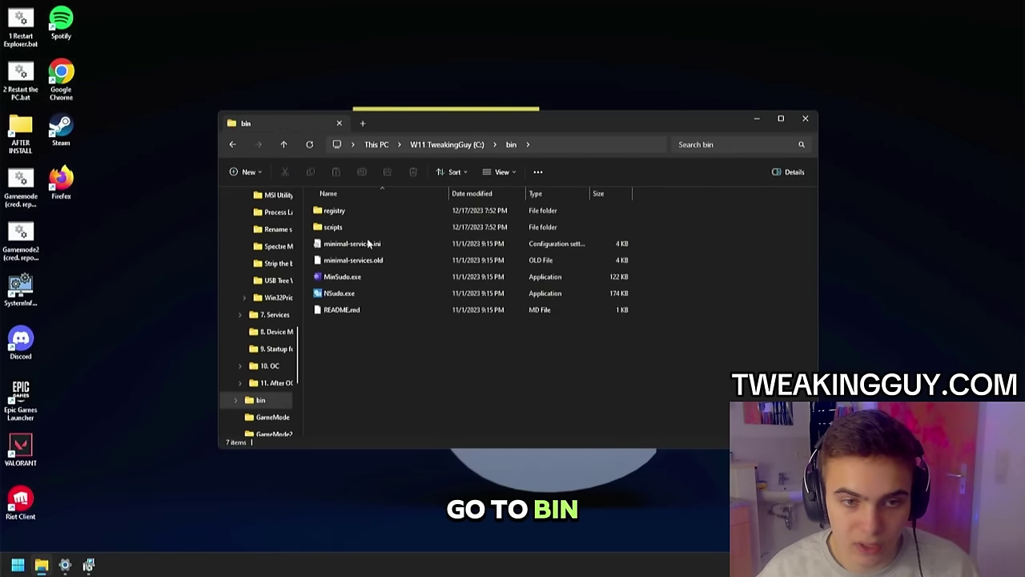
{"action": "double_click", "coordinate": [338, 229]}
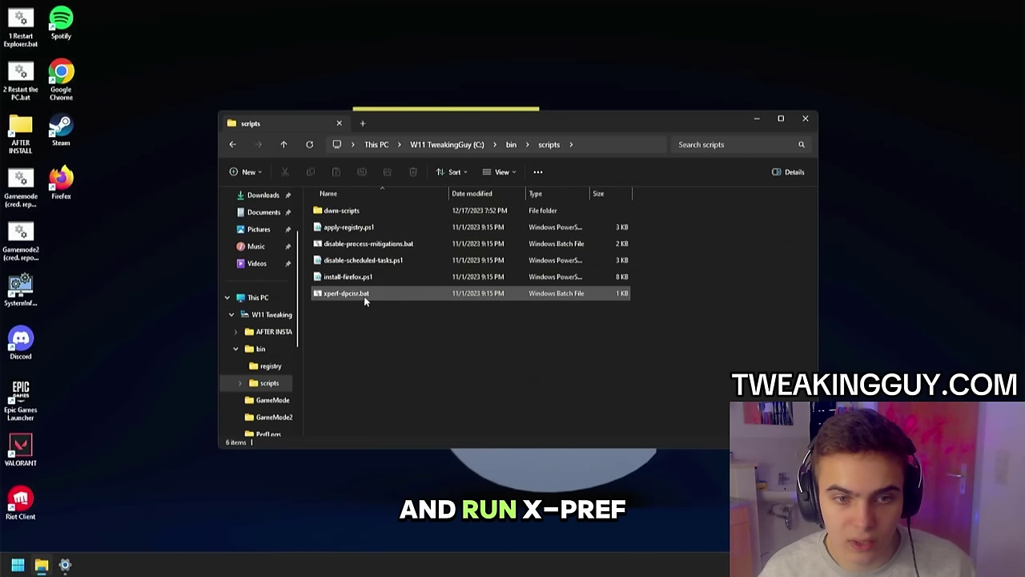
{"action": "left_click", "coordinate": [364, 296]}
{"action": "right_click", "coordinate": [365, 297]}
{"action": "left_click", "coordinate": [413, 366]}
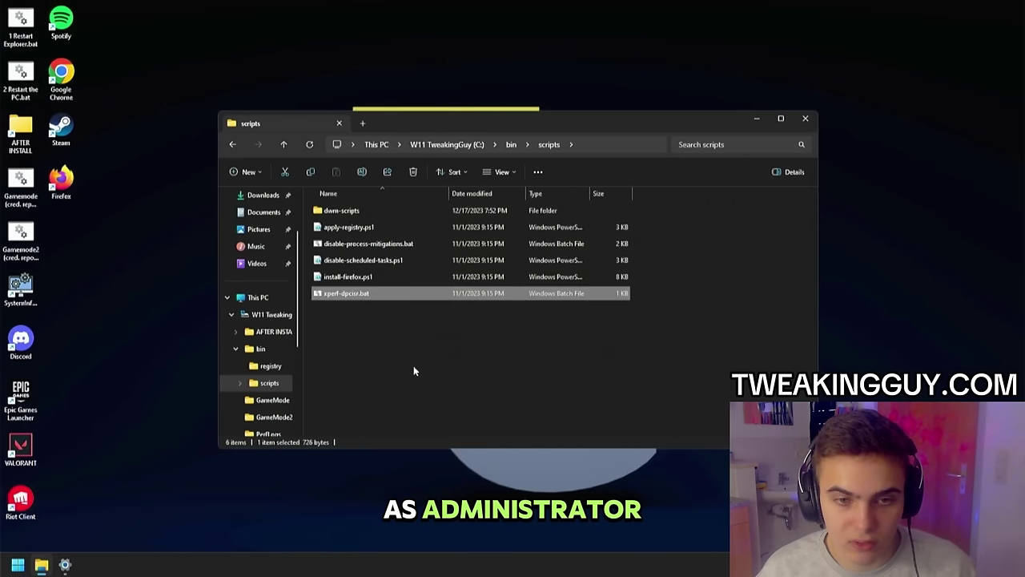
Step: Open report.txt from the C: drive root and examine the per-CPU DPC usage of nvlddmkm.sys and Wdf01000.sys
{"action": "left_click", "coordinate": [445, 144]}
{"action": "scroll", "coordinate": [381, 379], "scroll_direction": "down", "scroll_amount": 2}
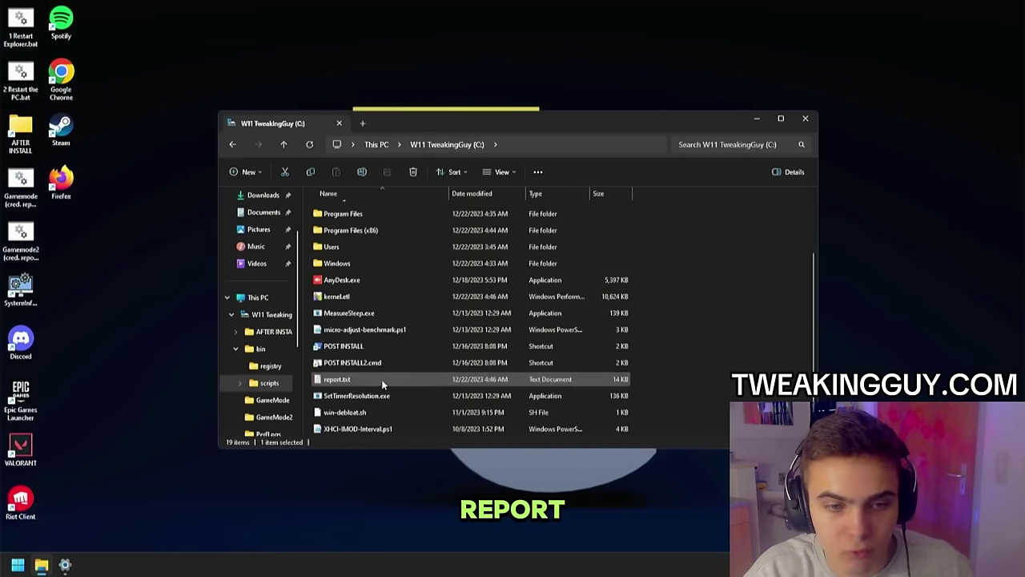
{"action": "double_click", "coordinate": [381, 379]}
{"action": "left_click_drag", "start_coordinate": [637, 367], "coordinate": [122, 240]}
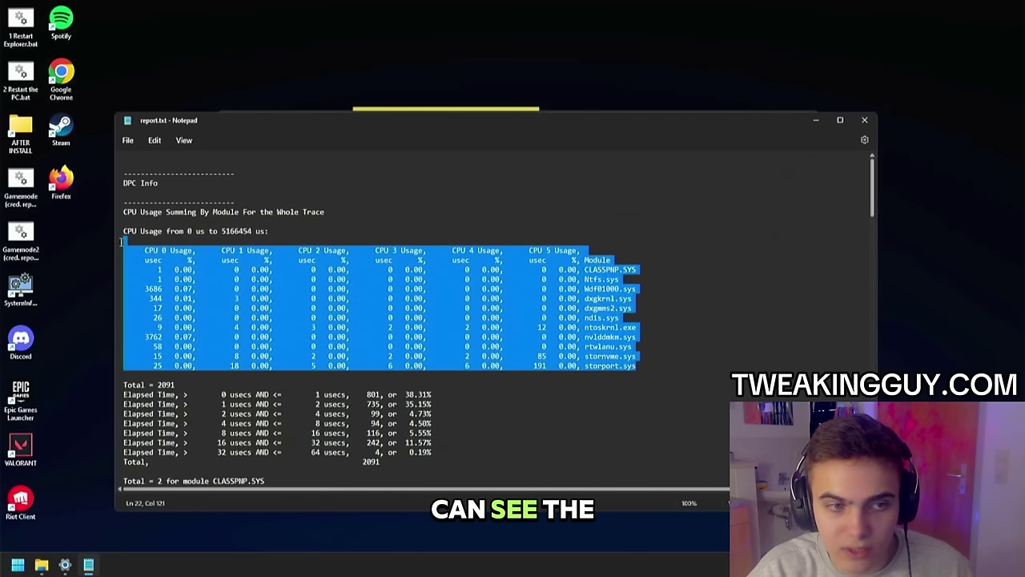
{"action": "left_click_drag", "start_coordinate": [123, 337], "coordinate": [637, 336]}
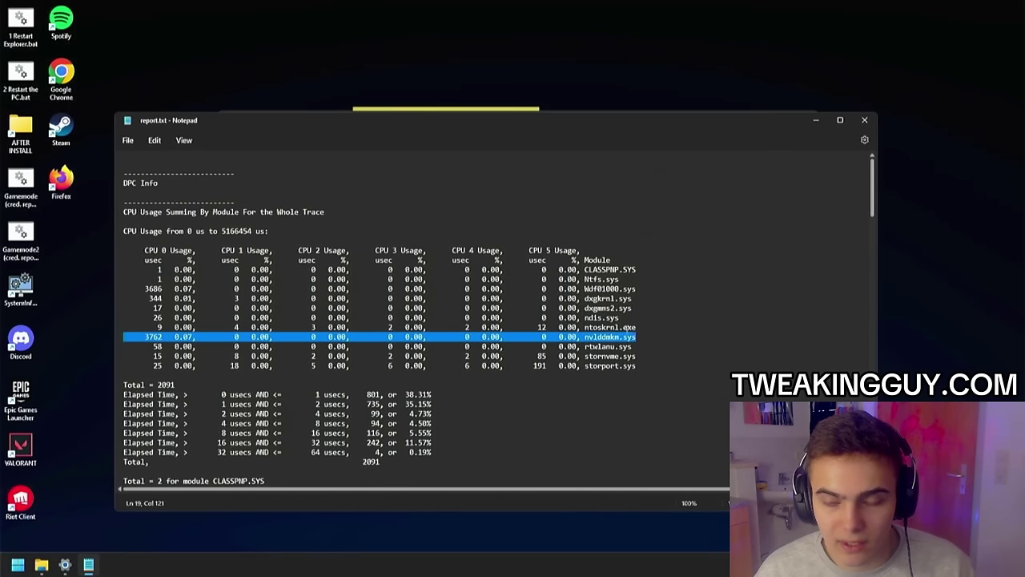
{"action": "left_click_drag", "start_coordinate": [636, 289], "coordinate": [130, 285]}
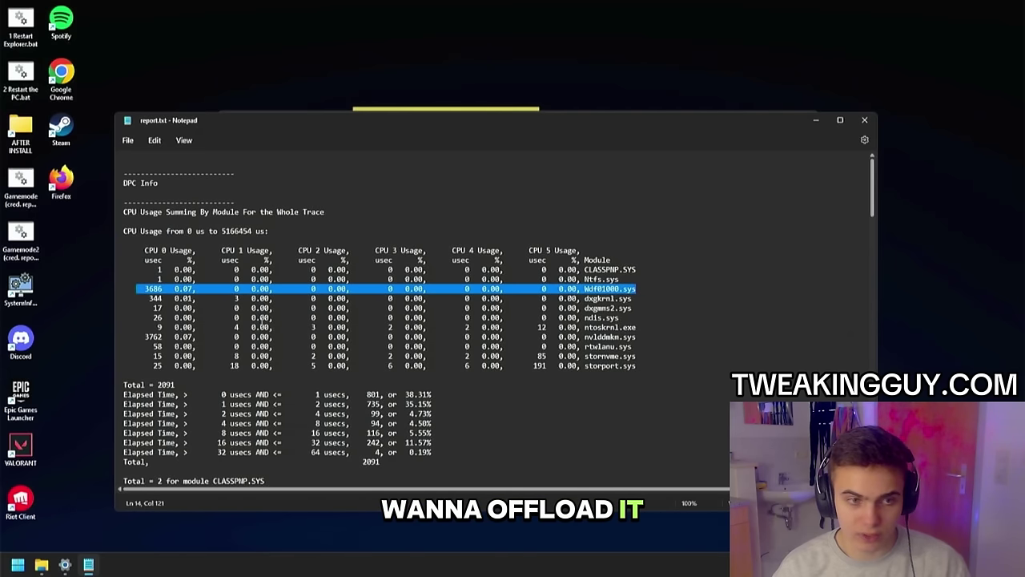
Step: Go to the Interrupt Affinity Tool folder in 6. Optimization and launch intPolicy_x64.exe and Device Manager
{"action": "left_click", "coordinate": [42, 564]}
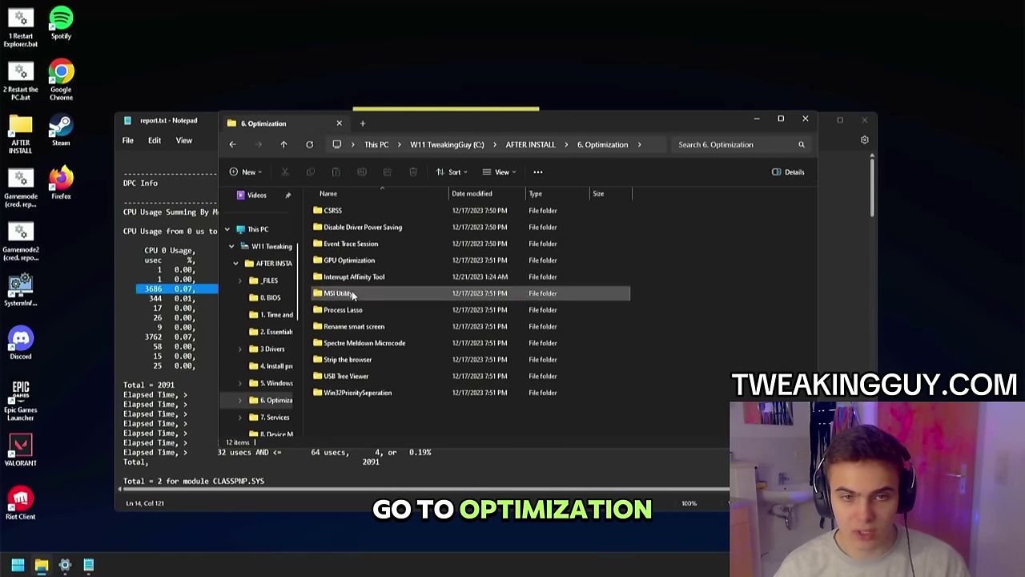
{"action": "left_click", "coordinate": [354, 280]}
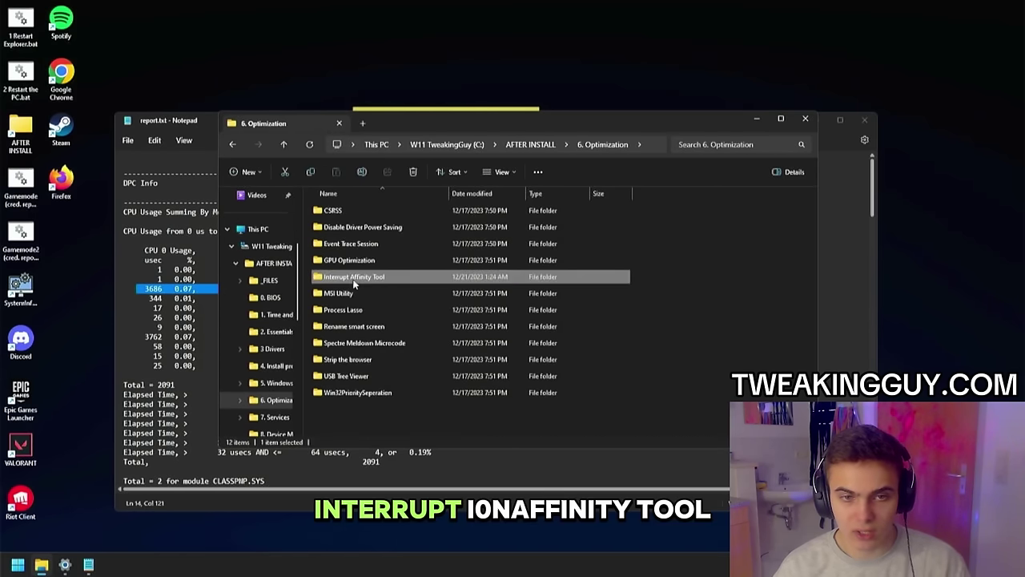
{"action": "double_click", "coordinate": [353, 280]}
{"action": "double_click", "coordinate": [347, 276]}
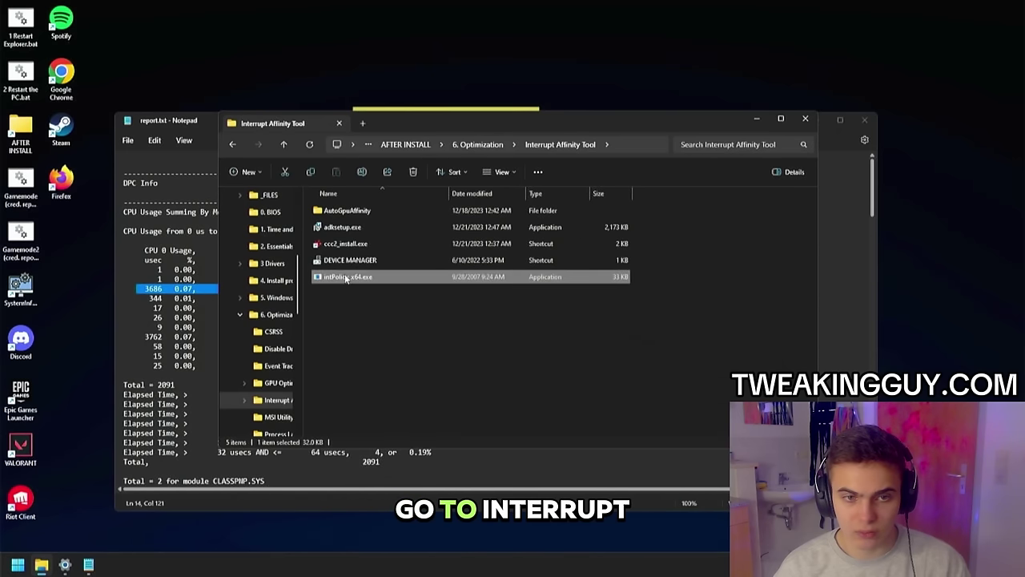
{"action": "left_click", "coordinate": [374, 259]}
{"action": "double_click", "coordinate": [374, 260]}
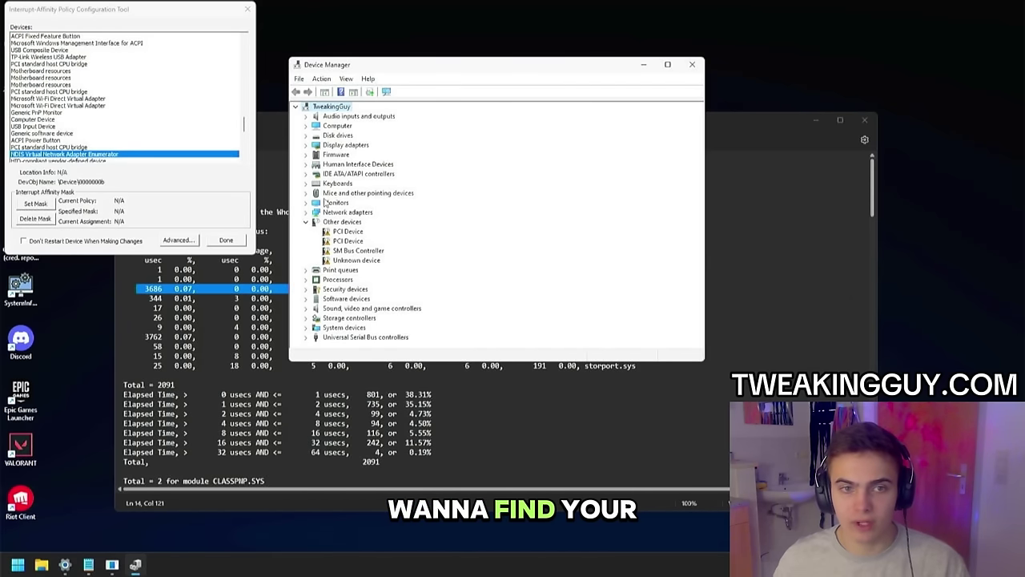
Step: Look up the network adapter names in Device Manager and check the CPU usage columns in report.txt
{"action": "left_click", "coordinate": [306, 212]}
{"action": "left_click", "coordinate": [350, 230]}
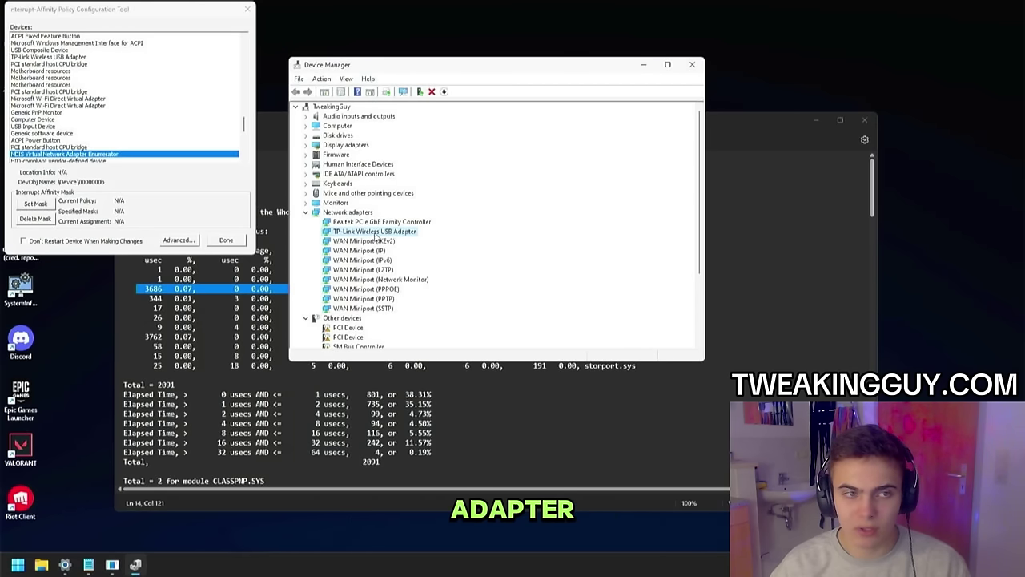
{"action": "left_click", "coordinate": [272, 269]}
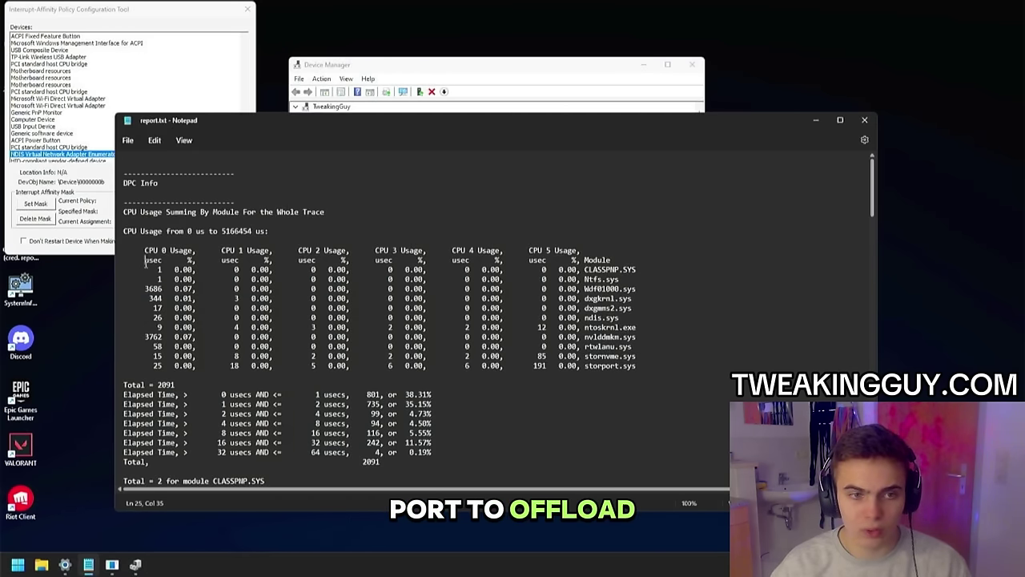
{"action": "mouse_move", "coordinate": [145, 263]}
{"action": "left_mouse_down"}
{"action": "mouse_move", "coordinate": [212, 369]}
{"action": "mouse_move", "coordinate": [129, 365]}
{"action": "mouse_move", "coordinate": [145, 259]}
{"action": "left_mouse_up"}
Step: Set the interrupt affinity mask of the Realtek PCIe GbE Family Controller to CPU 4 and dismiss the error
{"action": "left_click", "coordinate": [64, 127]}
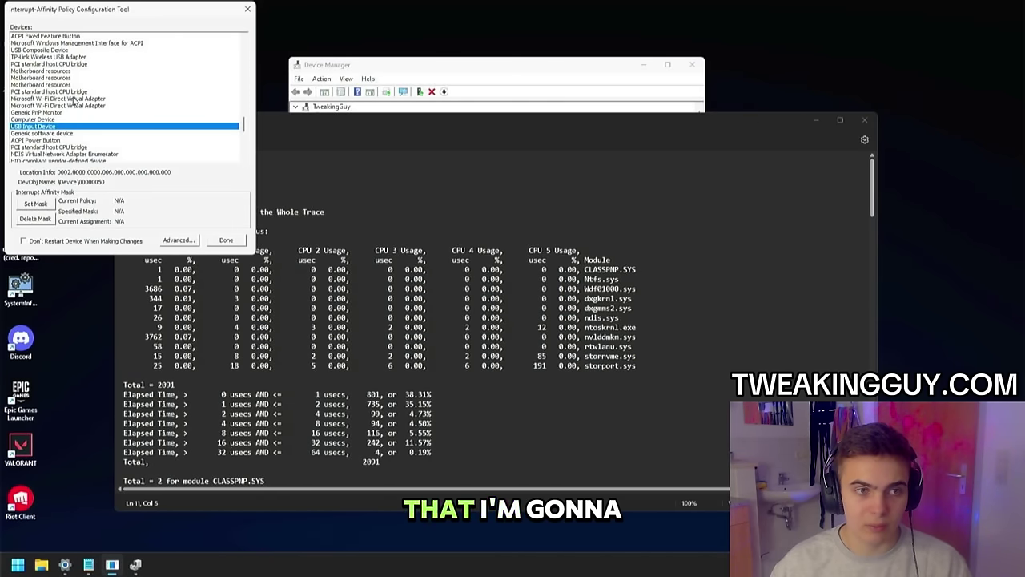
{"action": "key", "text": "r"}
{"action": "key", "text": "Return"}
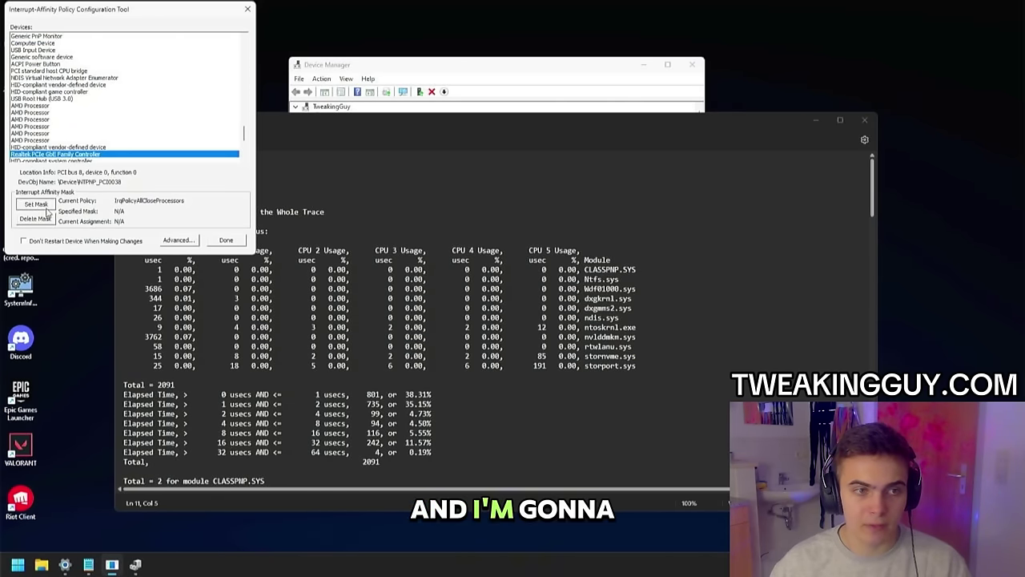
{"action": "left_click", "coordinate": [35, 204]}
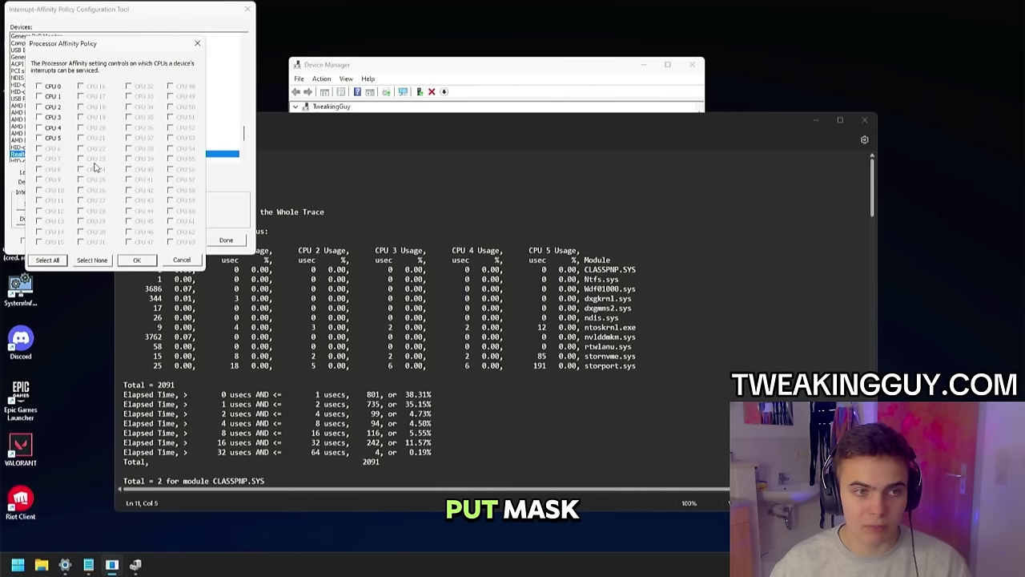
{"action": "left_click", "coordinate": [39, 129]}
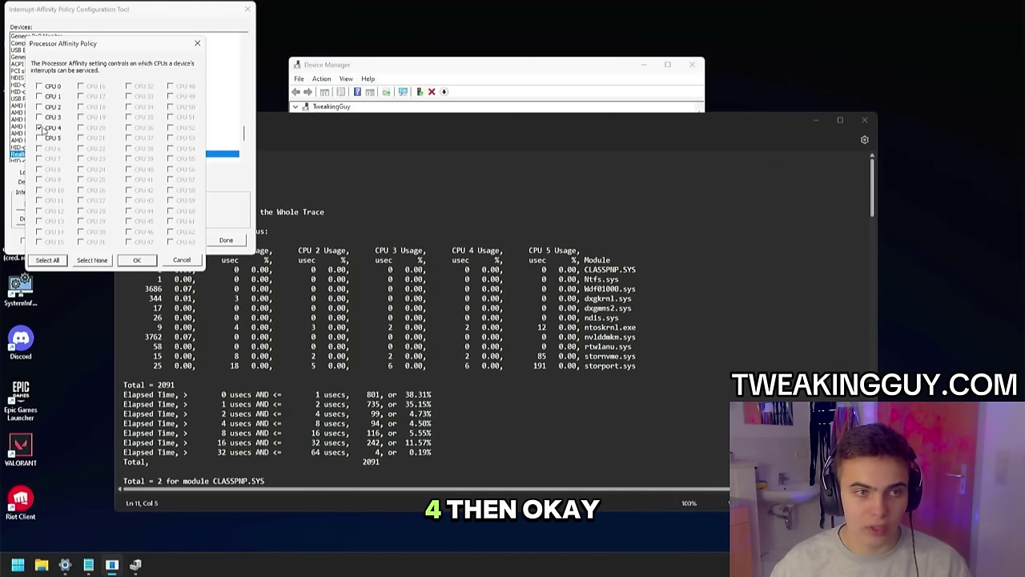
{"action": "left_click", "coordinate": [137, 260]}
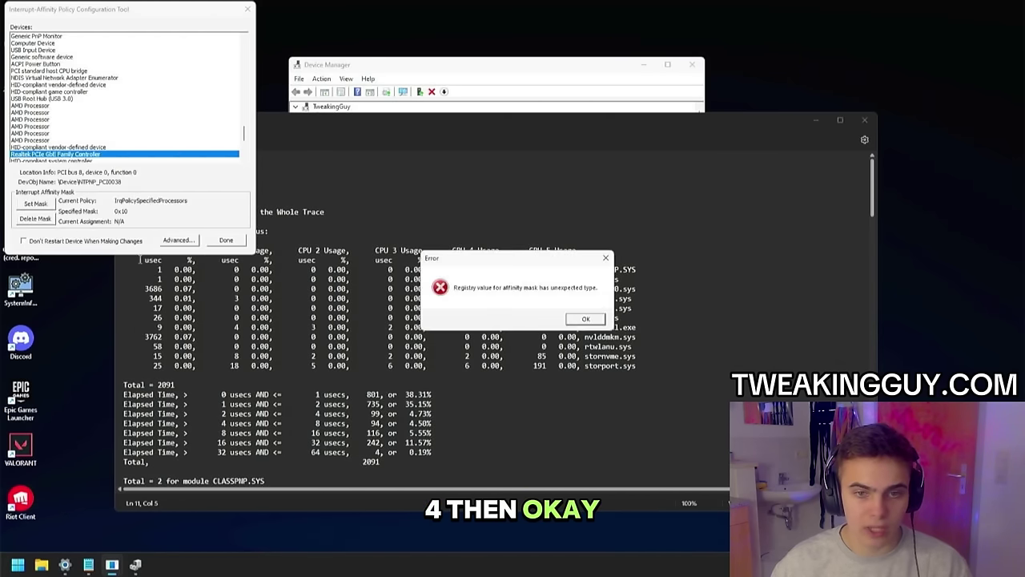
{"action": "left_click", "coordinate": [586, 319]}
{"action": "left_click", "coordinate": [540, 323]}
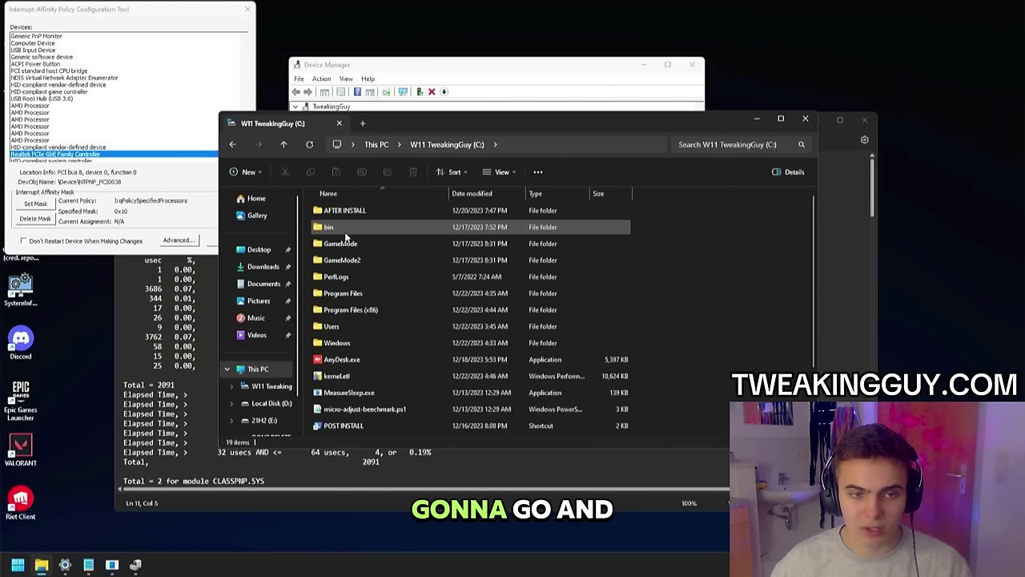
Step: Repeat the DPC trace from C:\bin\scripts and inspect the nvlddmkm.sys row in the new report.txt
{"action": "double_click", "coordinate": [337, 228]}
{"action": "double_click", "coordinate": [343, 227]}
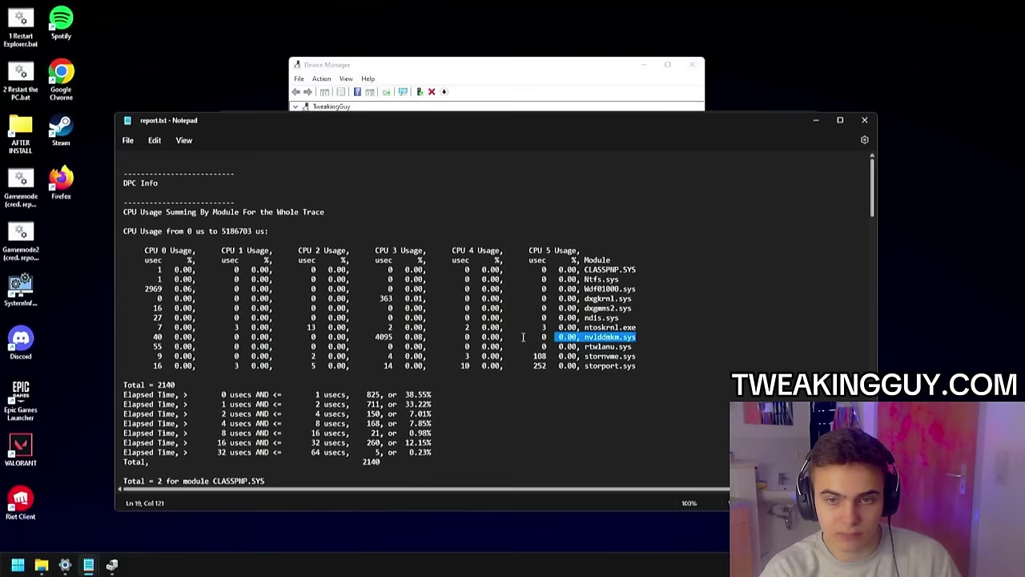
{"action": "left_click_drag", "start_coordinate": [523, 337], "coordinate": [155, 342]}
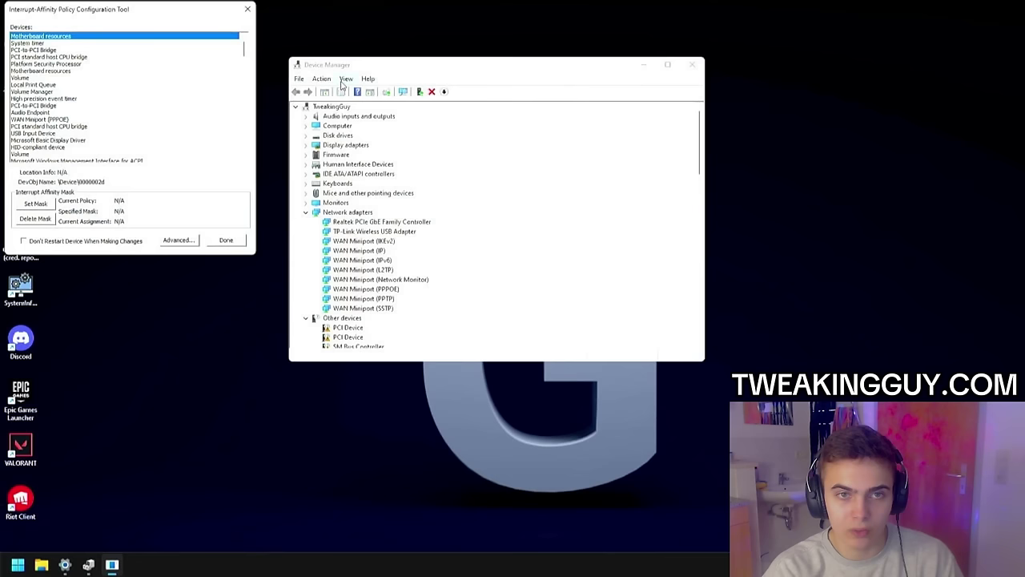
Step: Show Device Manager devices by connection and expand the USB Composite Device's input devices to locate the HID-compliant mouse
{"action": "left_click", "coordinate": [345, 78]}
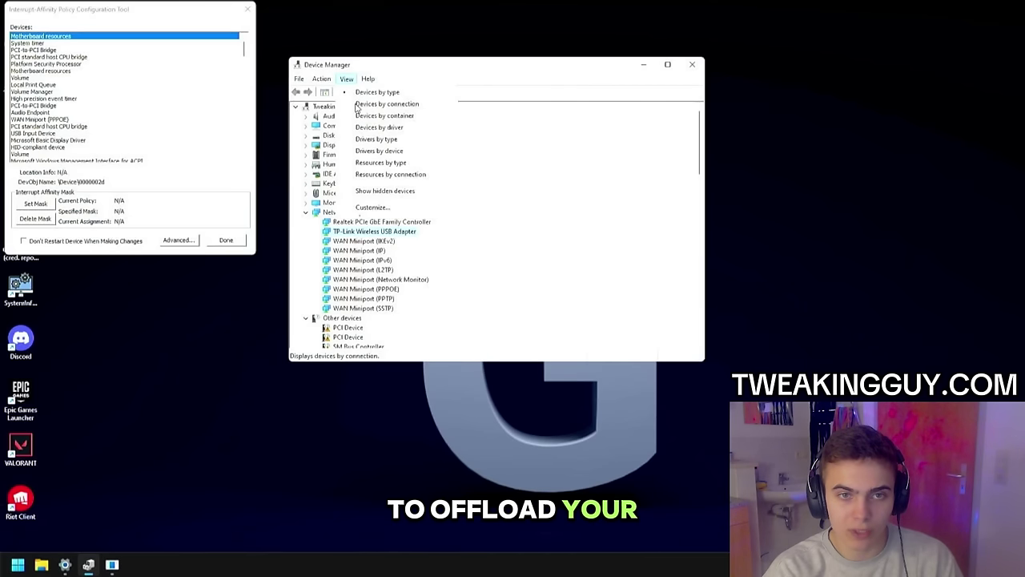
{"action": "left_click", "coordinate": [358, 107]}
{"action": "scroll", "coordinate": [392, 307], "scroll_direction": "down", "scroll_amount": 1}
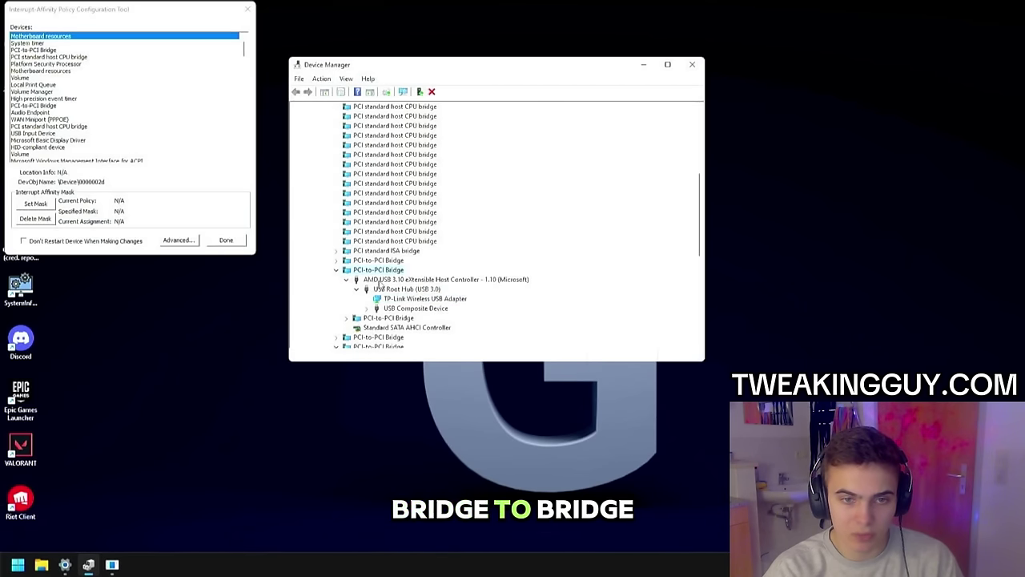
{"action": "left_click", "coordinate": [367, 308]}
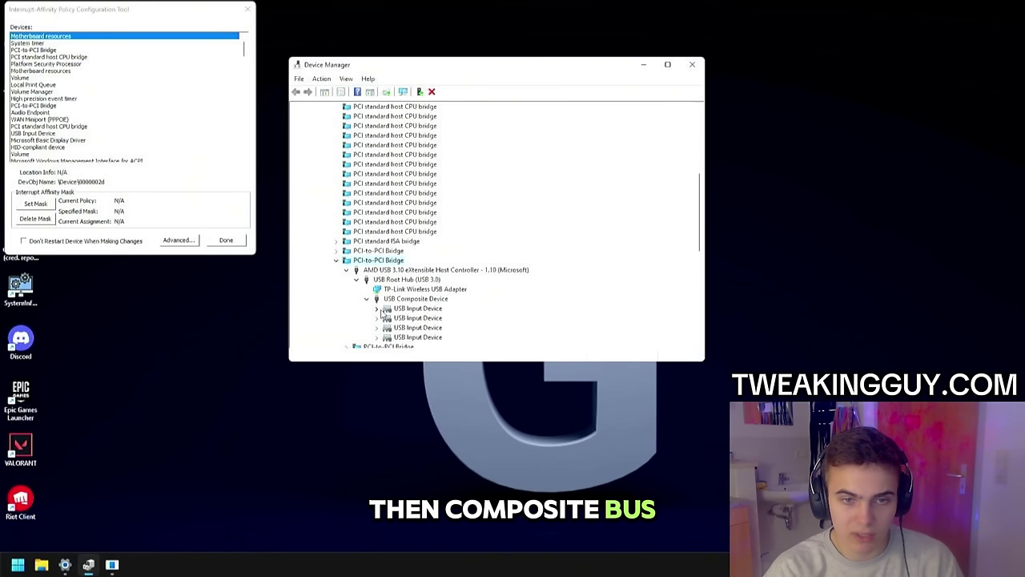
{"action": "scroll", "coordinate": [378, 315], "scroll_direction": "down", "scroll_amount": 4}
{"action": "left_click", "coordinate": [377, 192]}
{"action": "left_click", "coordinate": [377, 221]}
{"action": "left_click", "coordinate": [377, 260]}
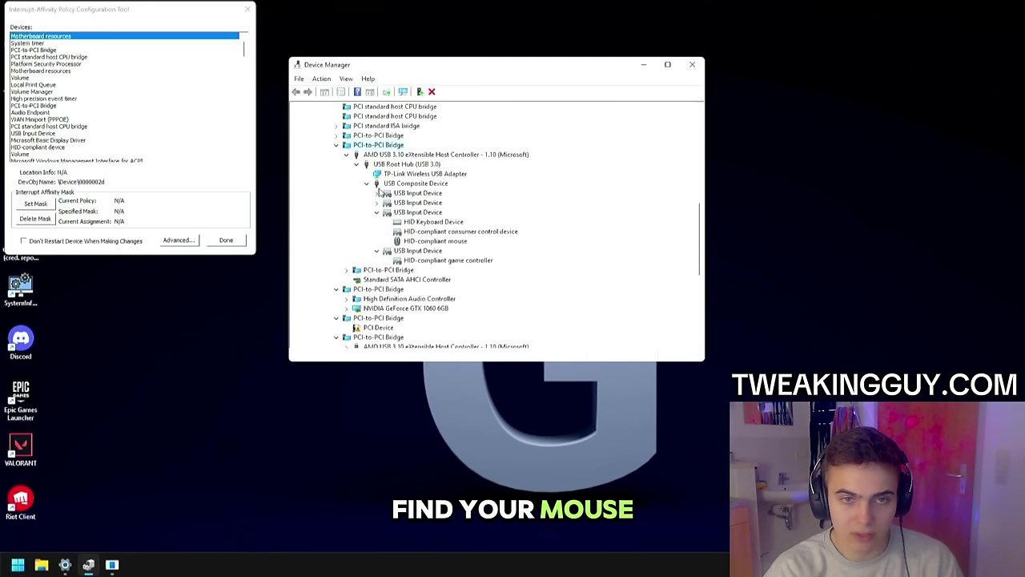
{"action": "left_click", "coordinate": [376, 211]}
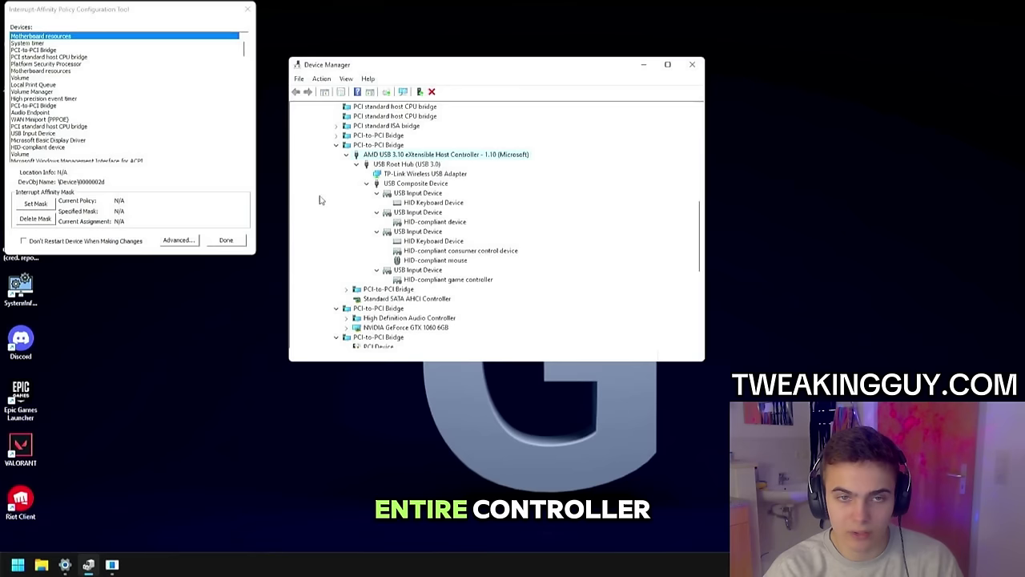
Step: Look up the Physical Device Object name in the properties of the AMD USB 3.10 eXtensible Host Controller containing the mouse
{"action": "right_click", "coordinate": [423, 154]}
{"action": "left_click", "coordinate": [448, 205]}
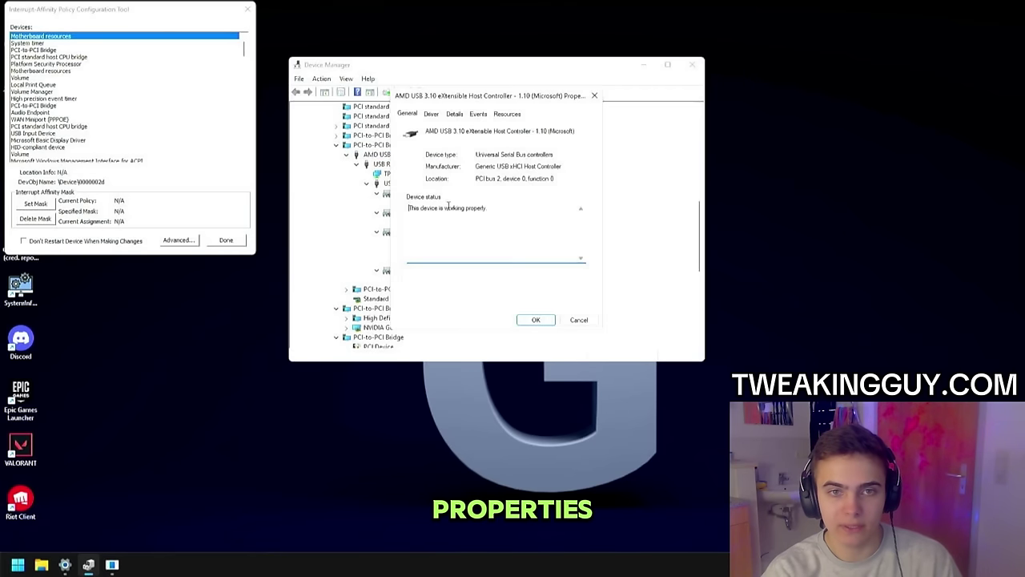
{"action": "left_click", "coordinate": [455, 114]}
{"action": "left_click", "coordinate": [454, 165]}
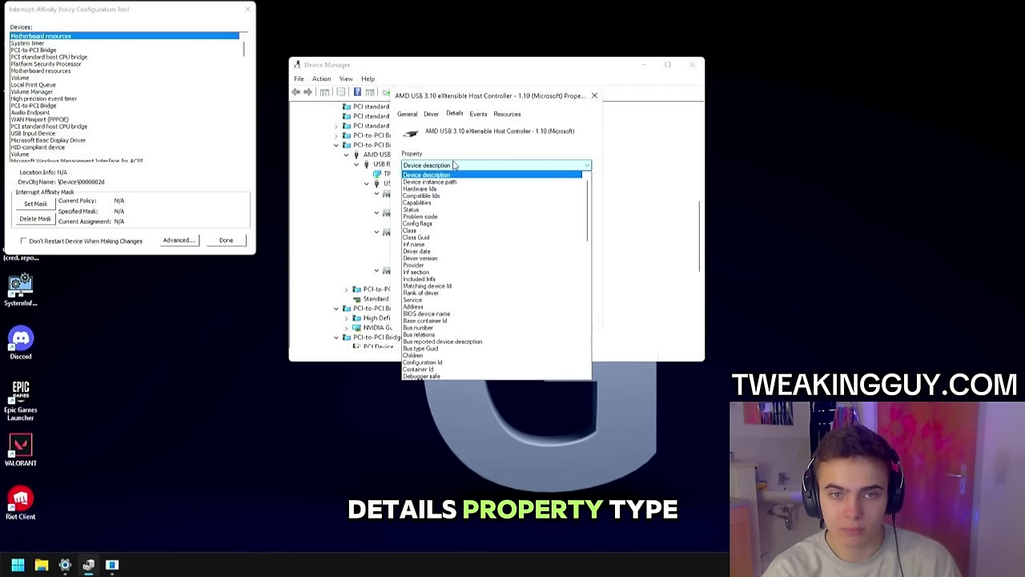
{"action": "key", "text": "p"}
{"action": "key", "text": "p"}
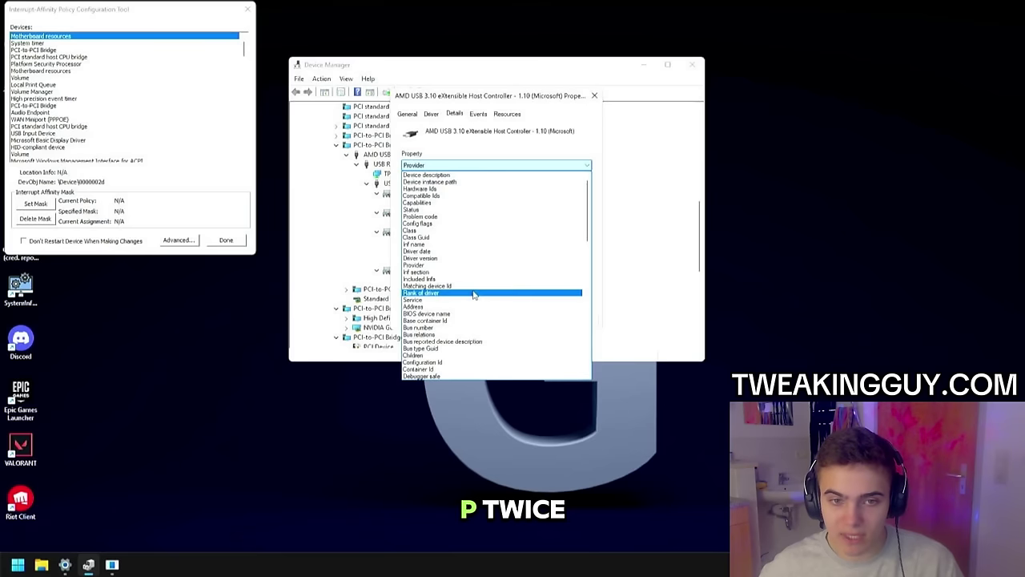
{"action": "scroll", "coordinate": [460, 320], "scroll_direction": "down", "scroll_amount": 9}
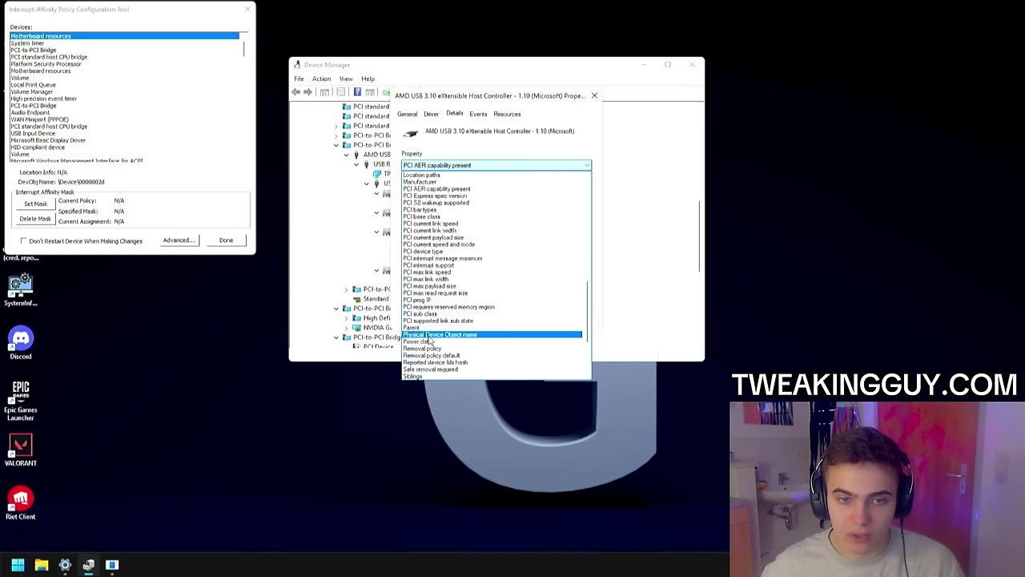
{"action": "left_click", "coordinate": [429, 335]}
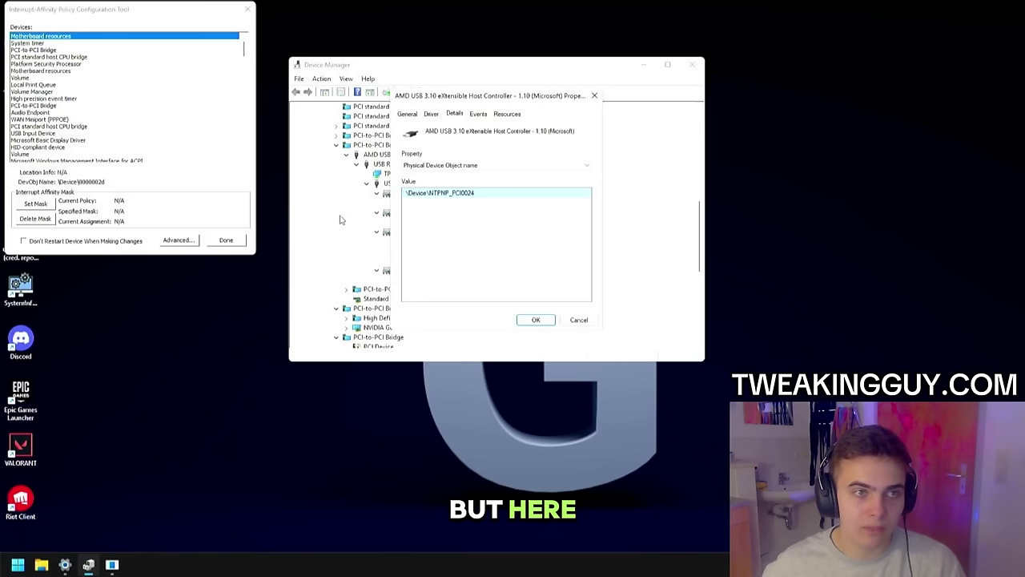
Step: Search the Interrupt-Affinity Policy tool's device list for the matching USB host controller entry
{"action": "left_click_drag", "start_coordinate": [104, 16], "coordinate": [166, 34]}
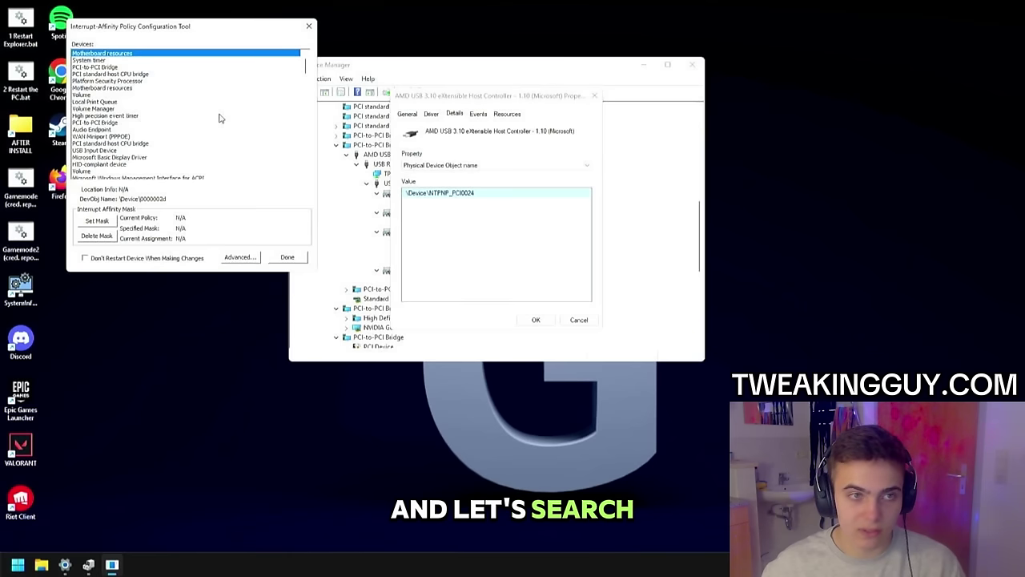
{"action": "key", "text": "u"}
{"action": "key", "text": "u"}
{"action": "key", "text": "u"}
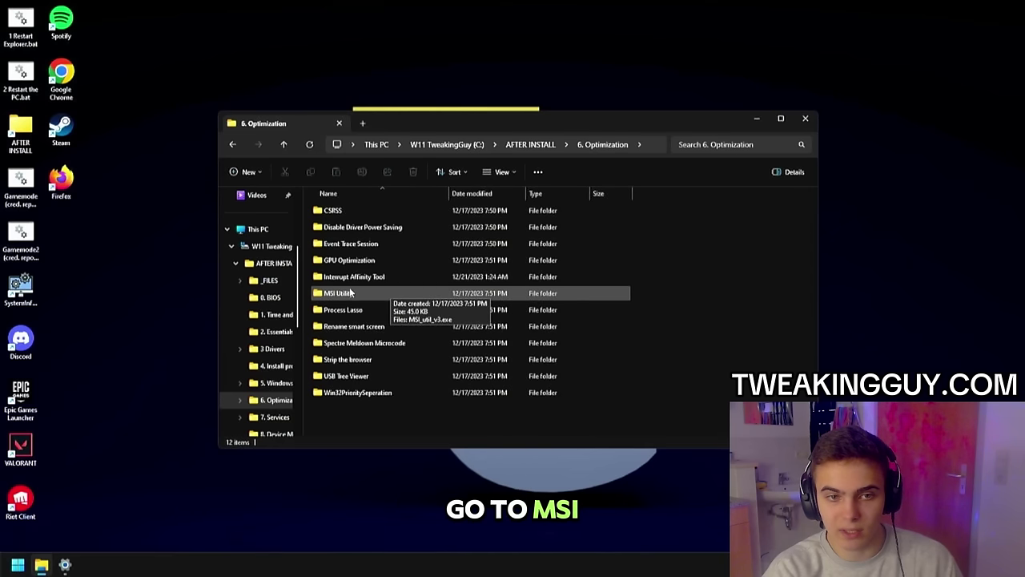
Step: Using MSI_util_v3.exe, set the interrupt priority of the SATA, Realtek and Micron NVMe controllers to Undefined, apply and close the utility
{"action": "double_click", "coordinate": [358, 292]}
{"action": "double_click", "coordinate": [355, 211]}
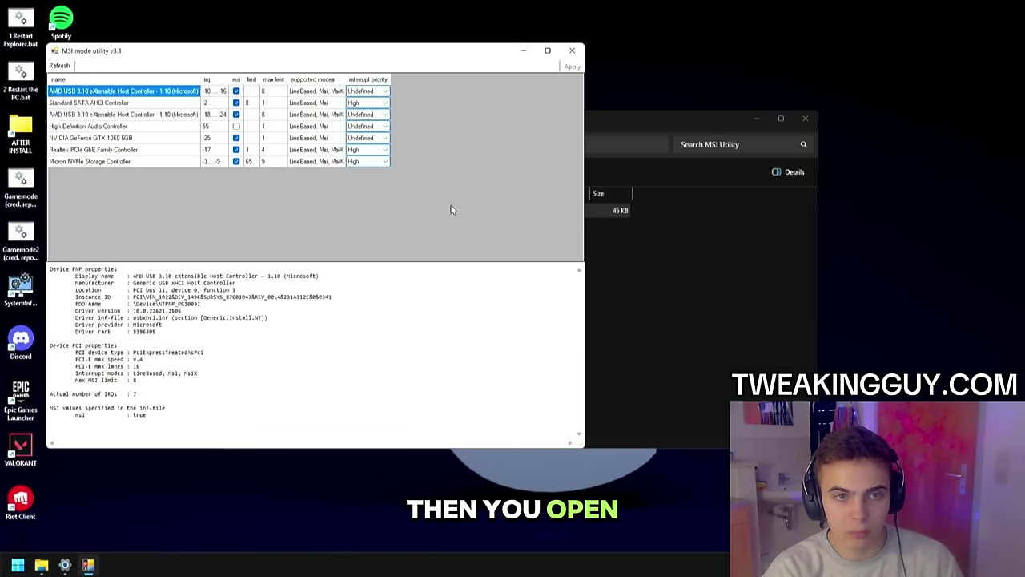
{"action": "left_click", "coordinate": [384, 105]}
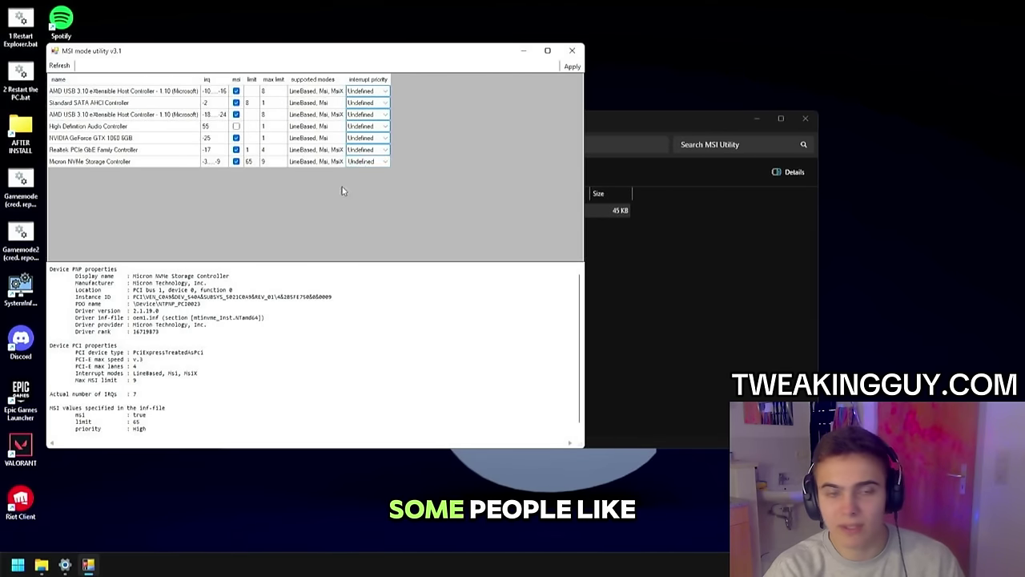
{"action": "left_click", "coordinate": [387, 139]}
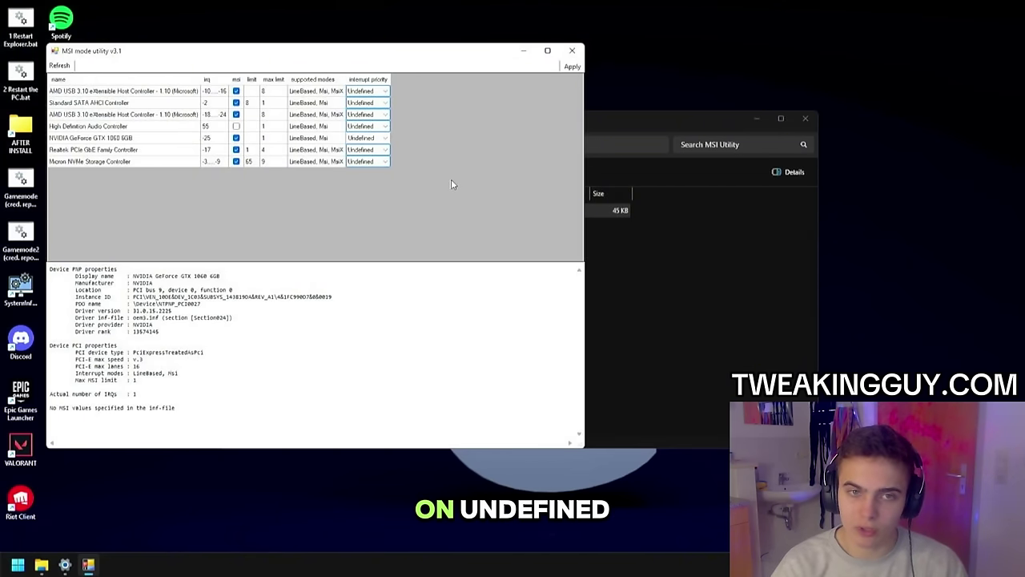
{"action": "left_click", "coordinate": [572, 66]}
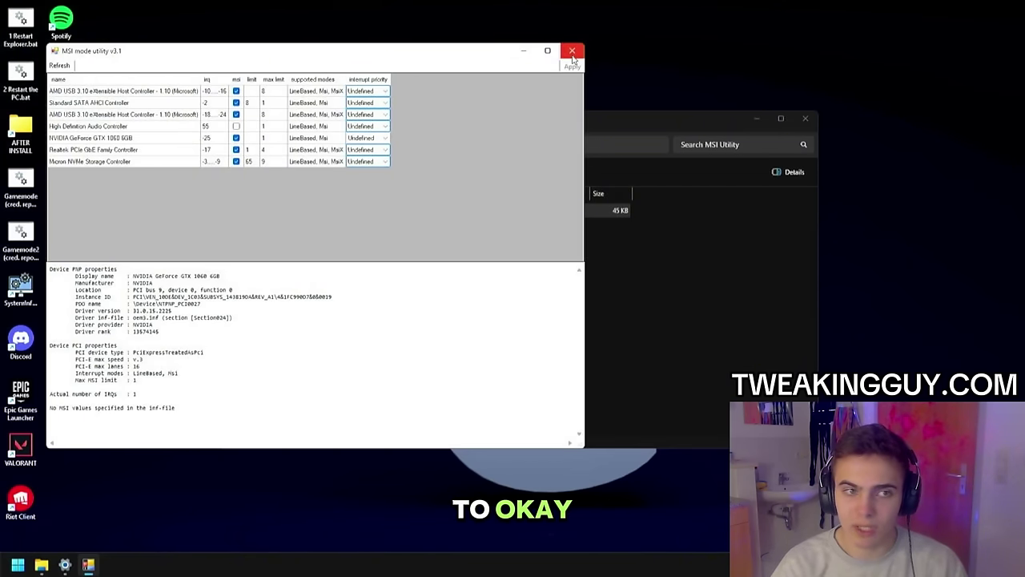
{"action": "left_click", "coordinate": [317, 139]}
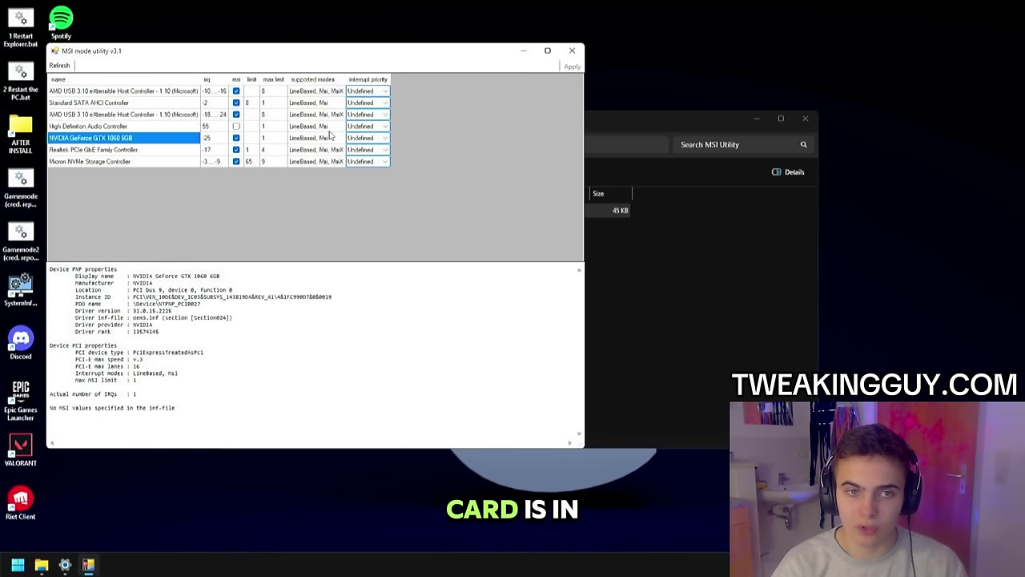
{"action": "left_click", "coordinate": [571, 50]}
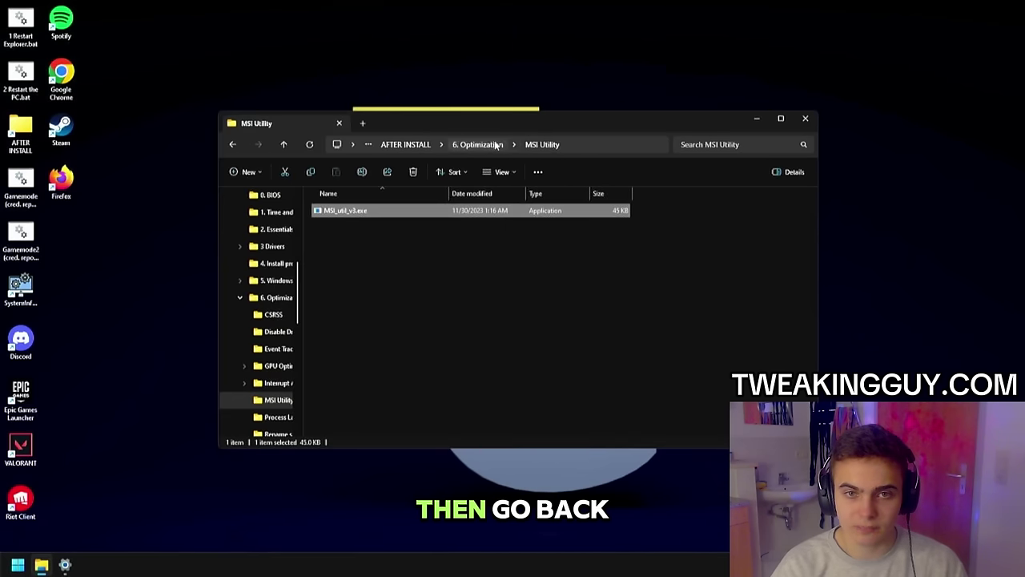
Step: Launch Process Lasso from its folder under 6. Optimization, dismiss the purchase reminder and bring up its main window
{"action": "left_click", "coordinate": [480, 145]}
{"action": "double_click", "coordinate": [343, 310]}
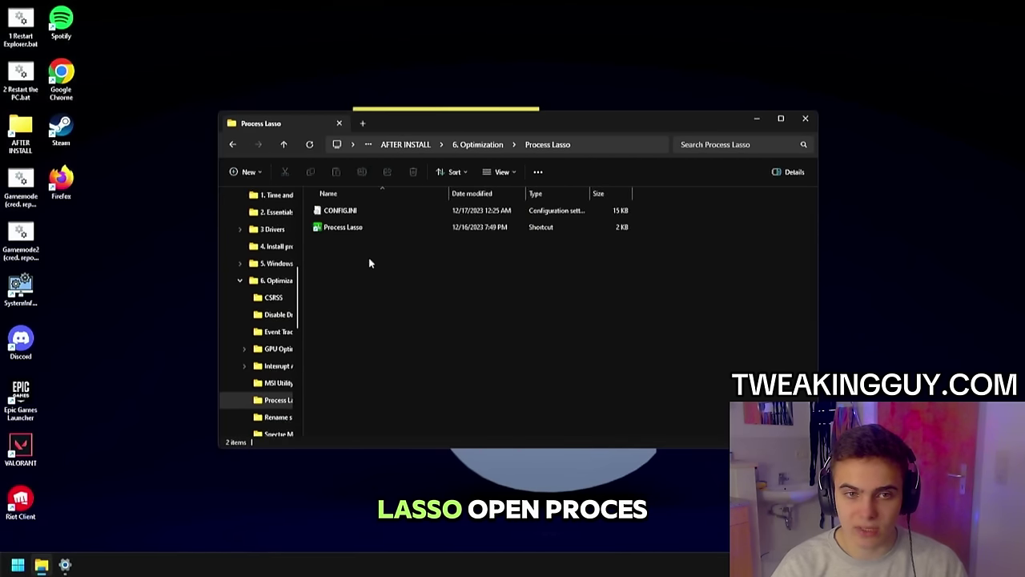
{"action": "double_click", "coordinate": [353, 230]}
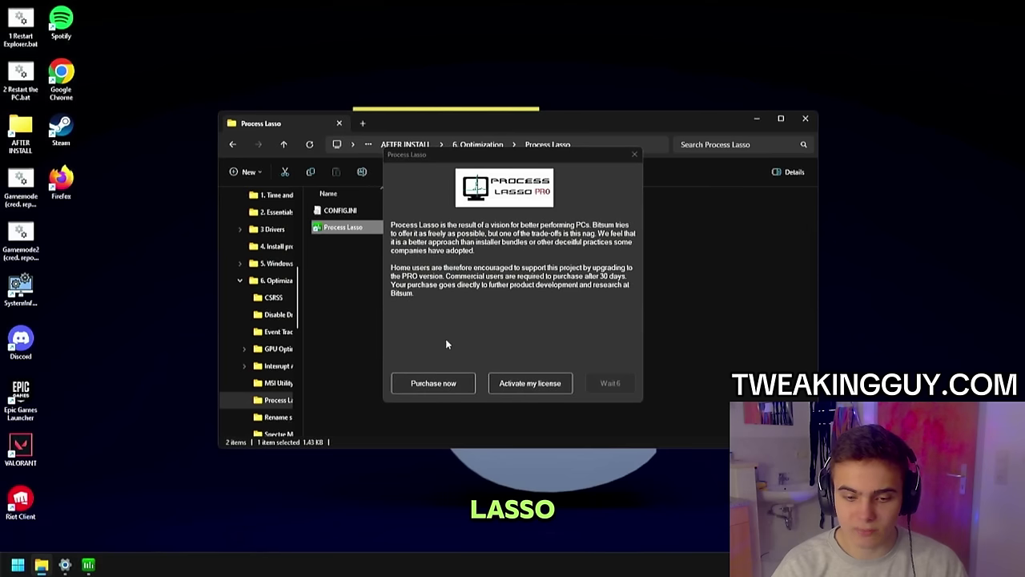
{"action": "left_click", "coordinate": [607, 384]}
{"action": "left_click", "coordinate": [914, 563]}
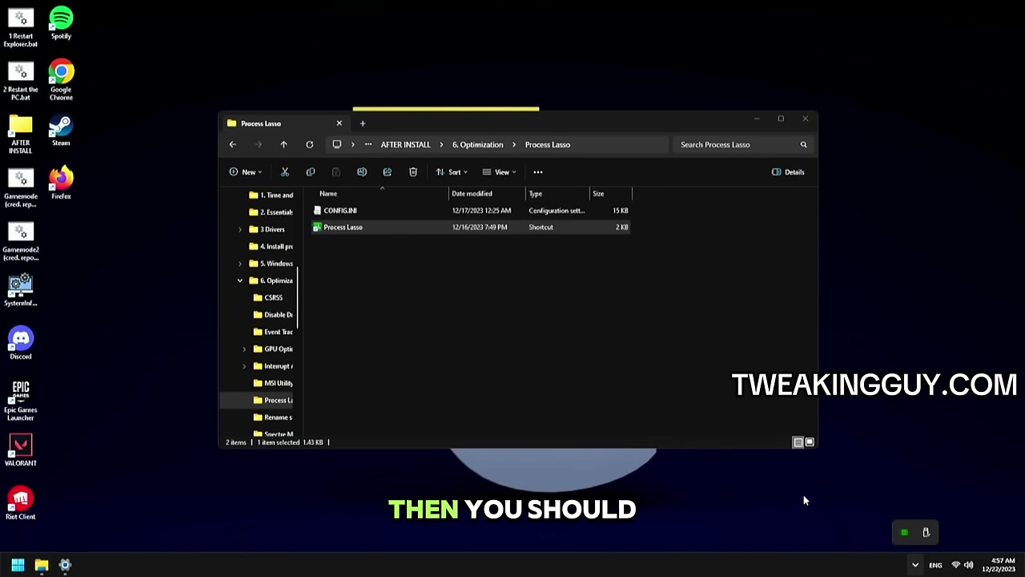
{"action": "left_click", "coordinate": [905, 533]}
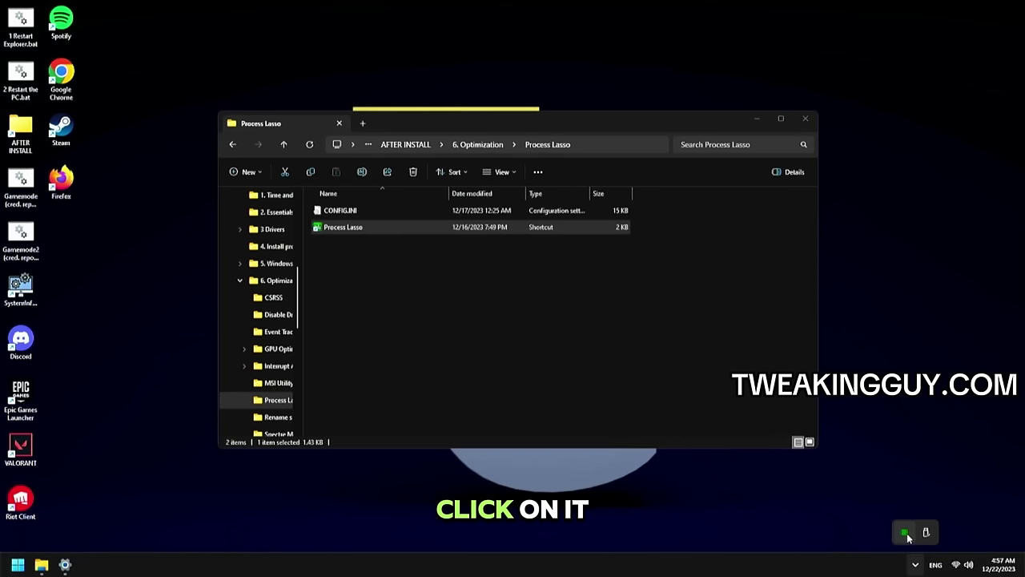
Step: Set Process Lasso's update check interval to Never
{"action": "left_click", "coordinate": [178, 91]}
{"action": "mouse_move", "coordinate": [195, 122]}
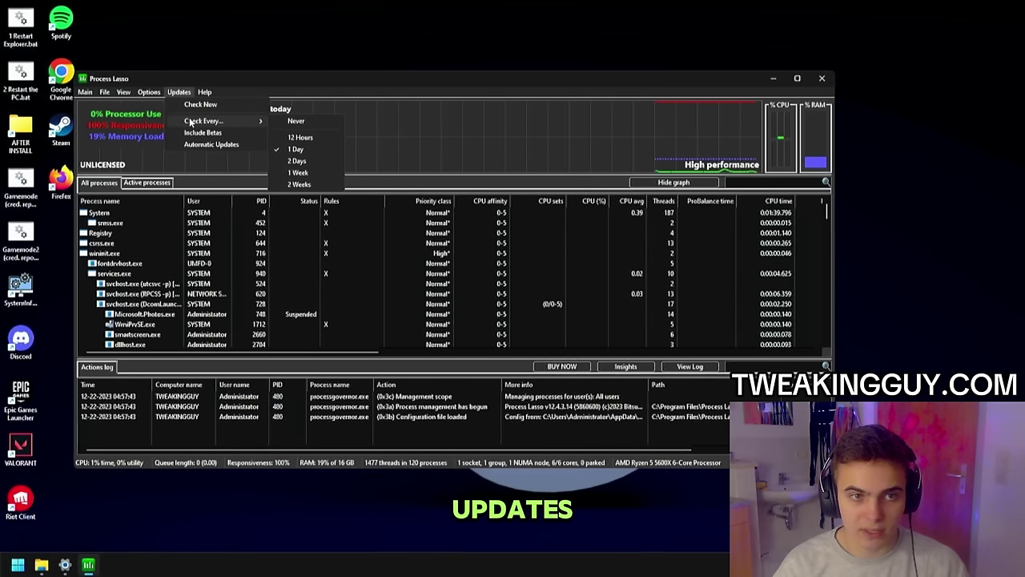
{"action": "left_click", "coordinate": [282, 122]}
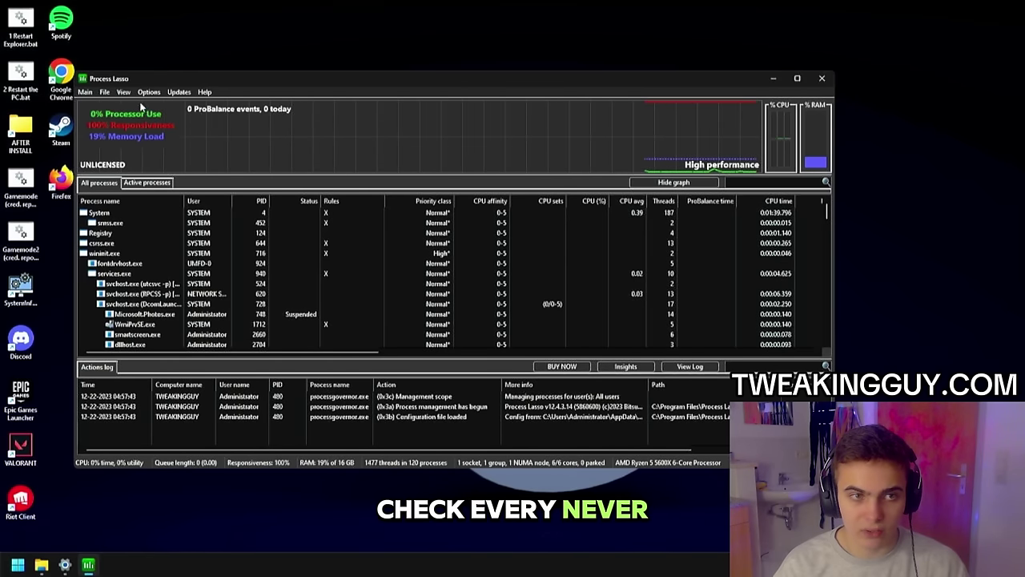
Step: Import CONFIG.INI from C:\AFTER INSTALL\6. Optimization\Process Lasso as the Process Lasso configuration
{"action": "left_click", "coordinate": [105, 92]}
{"action": "left_click", "coordinate": [121, 149]}
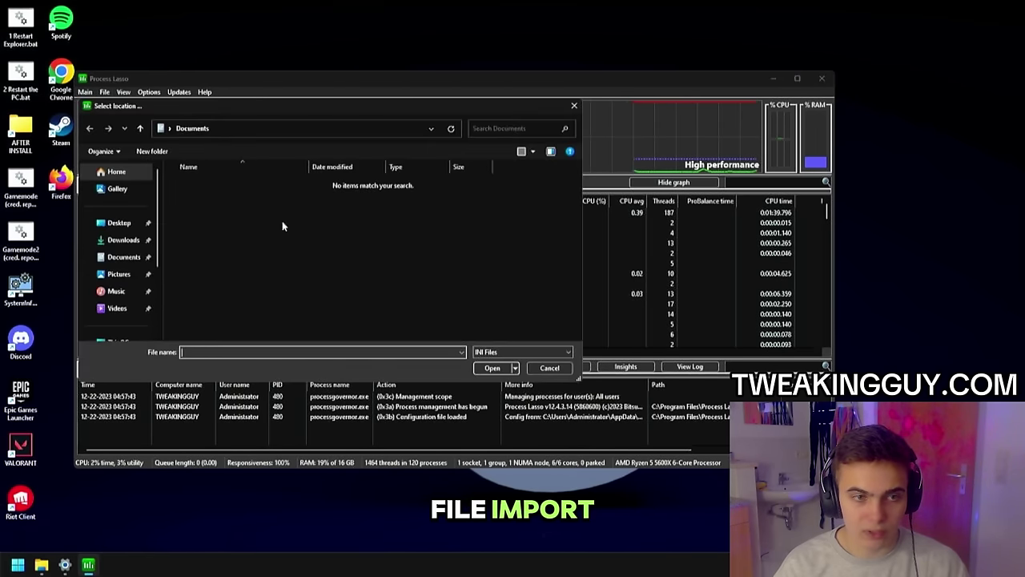
{"action": "scroll", "coordinate": [119, 240], "scroll_direction": "down", "scroll_amount": 3}
{"action": "left_click", "coordinate": [118, 271]}
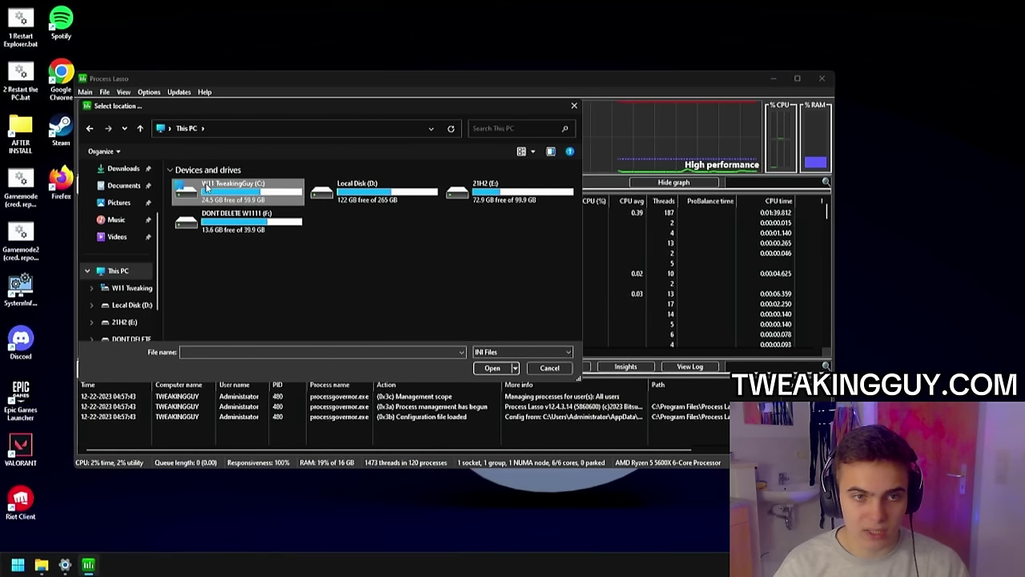
{"action": "double_click", "coordinate": [216, 192]}
{"action": "double_click", "coordinate": [221, 184]}
{"action": "left_click", "coordinate": [210, 300]}
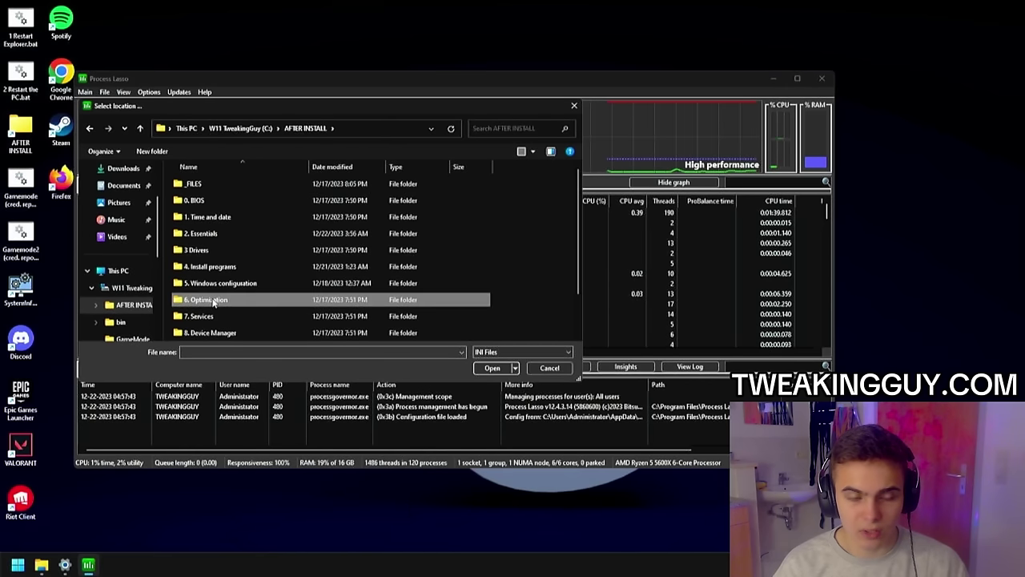
{"action": "double_click", "coordinate": [213, 301]}
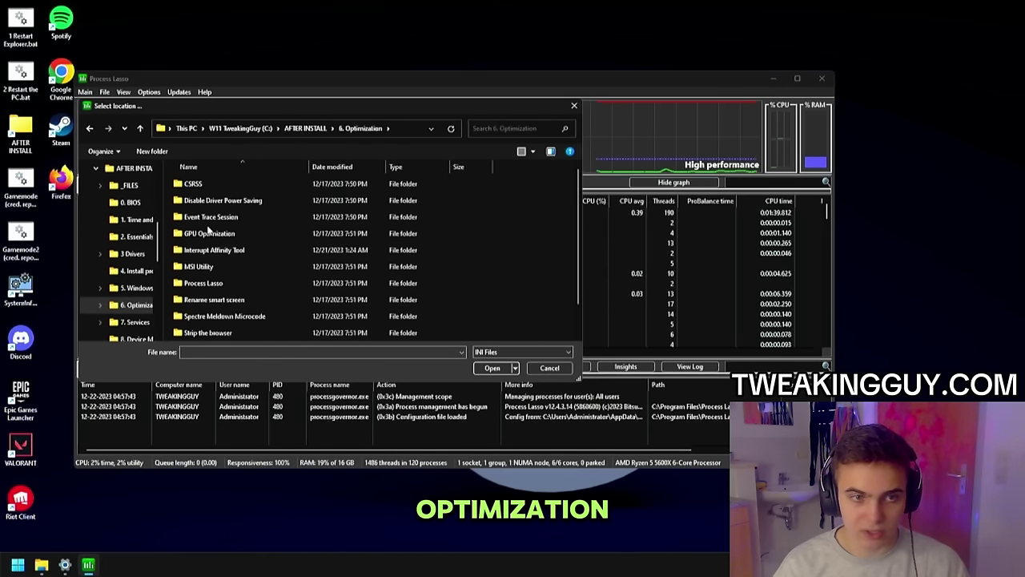
{"action": "double_click", "coordinate": [211, 284]}
{"action": "double_click", "coordinate": [200, 183]}
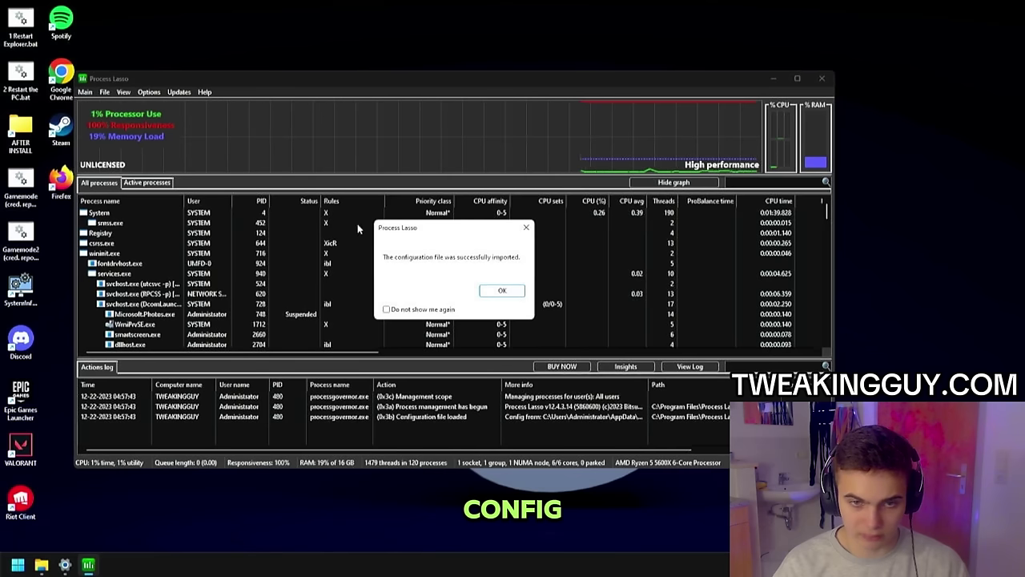
{"action": "left_click", "coordinate": [499, 291]}
Step: Exit Process Lasso completely while leaving its background core engine running
{"action": "left_click", "coordinate": [915, 565]}
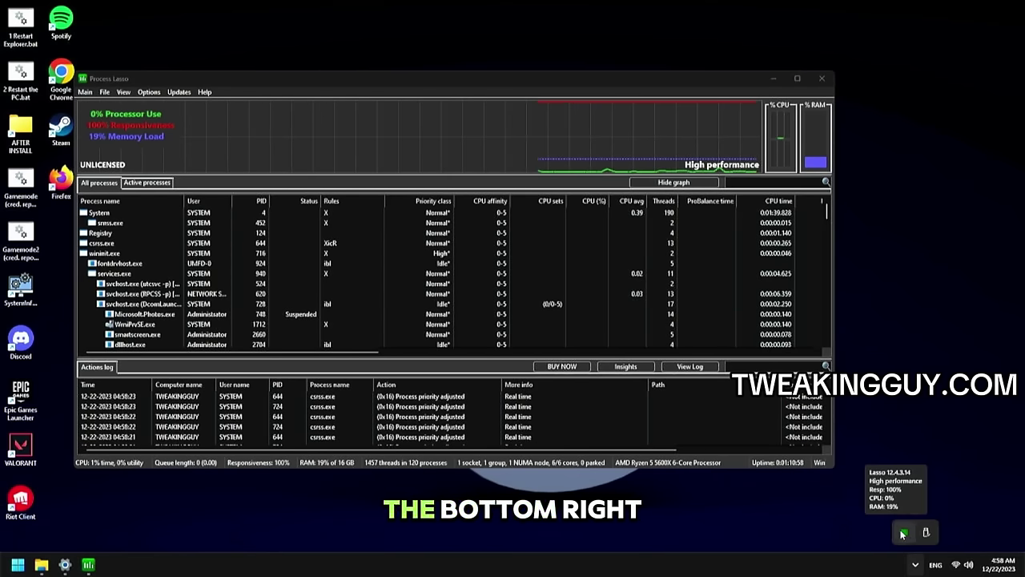
{"action": "right_click", "coordinate": [906, 529]}
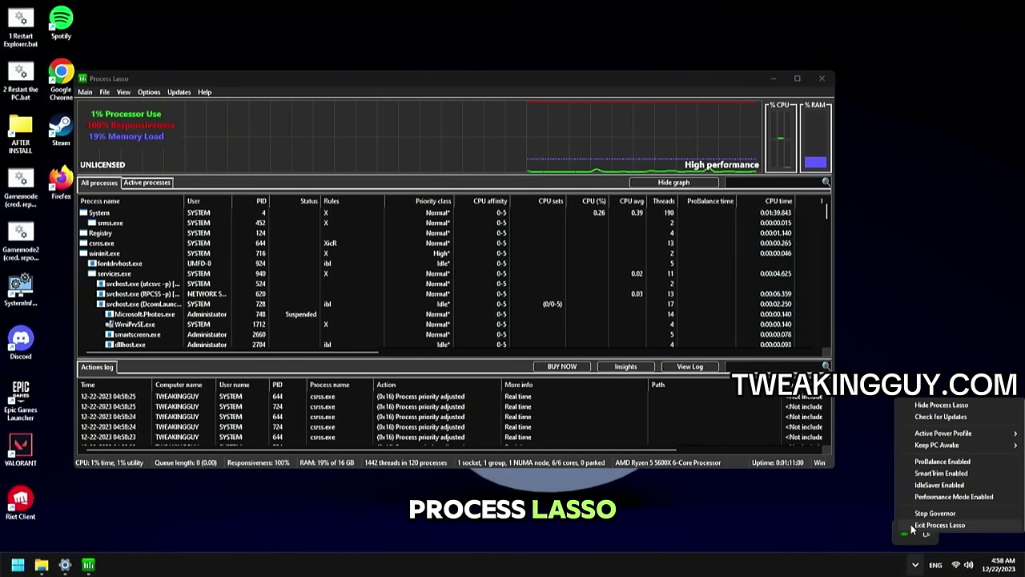
{"action": "left_click", "coordinate": [912, 524]}
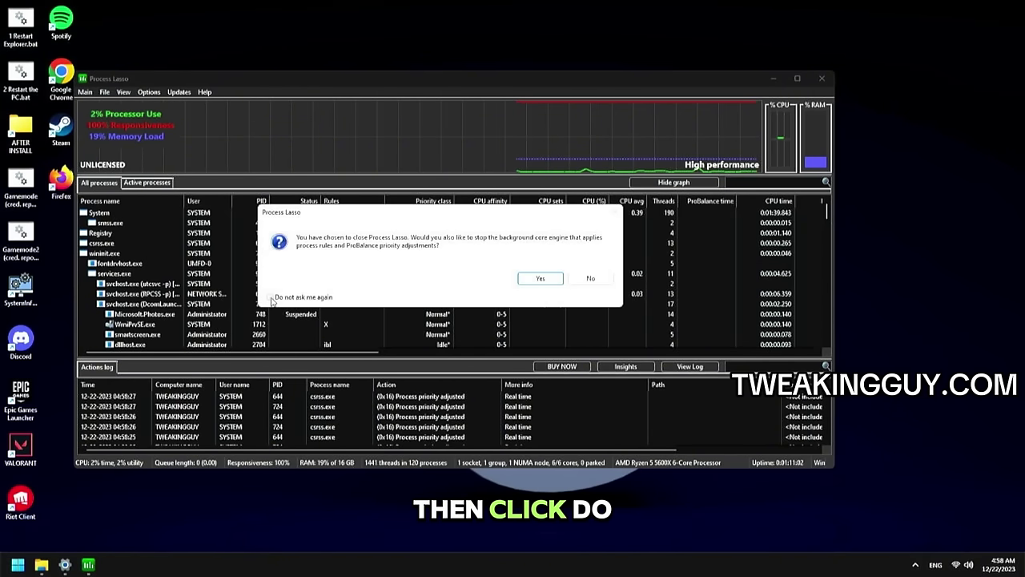
{"action": "left_click", "coordinate": [592, 280]}
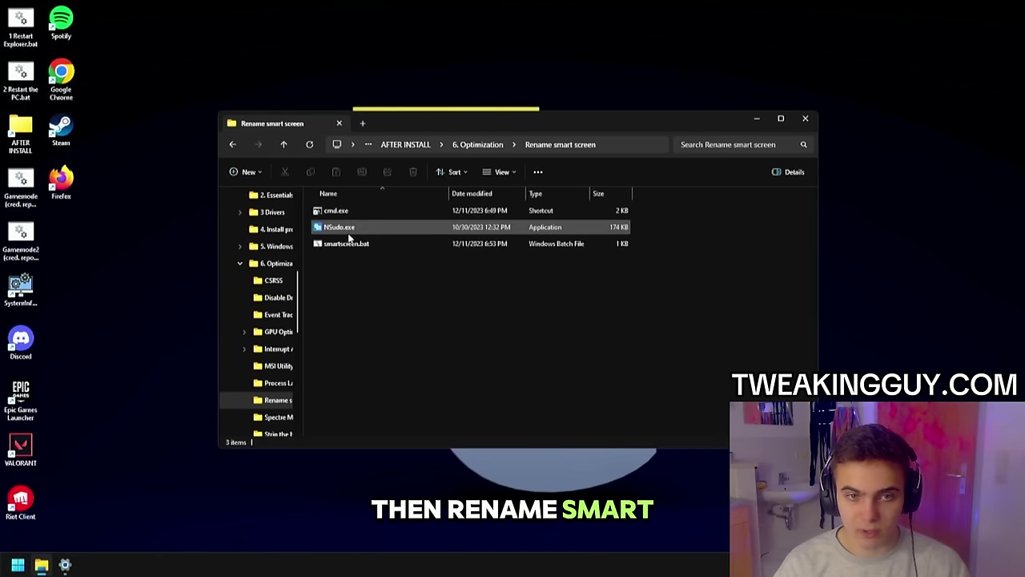
Step: Run smartscreen.bat through NSudo as TrustedInstaller with all privileges enabled, and close the console and launcher
{"action": "double_click", "coordinate": [339, 230]}
{"action": "left_click_drag", "start_coordinate": [343, 243], "coordinate": [527, 303]}
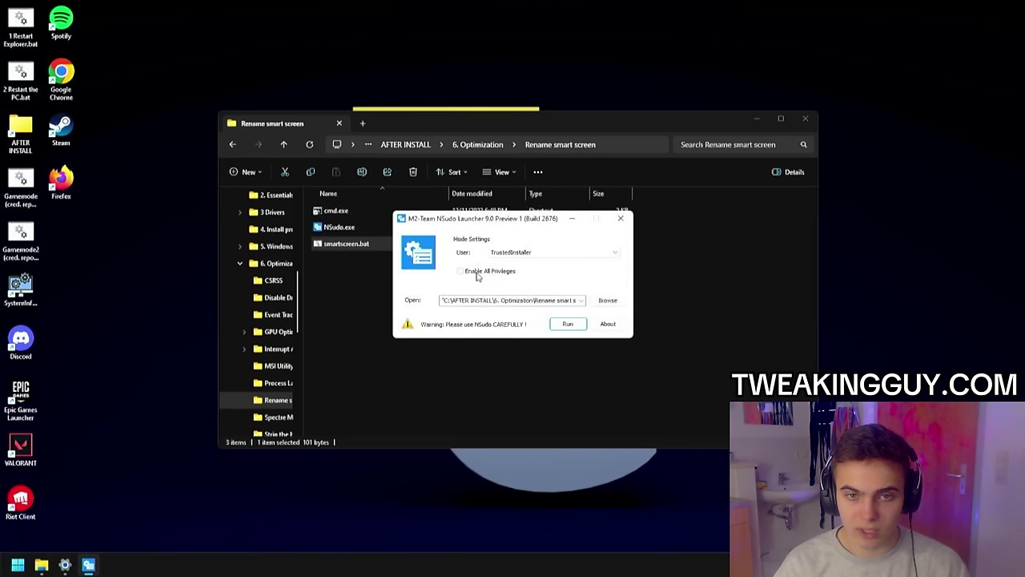
{"action": "left_click", "coordinate": [482, 274]}
{"action": "left_click", "coordinate": [568, 323]}
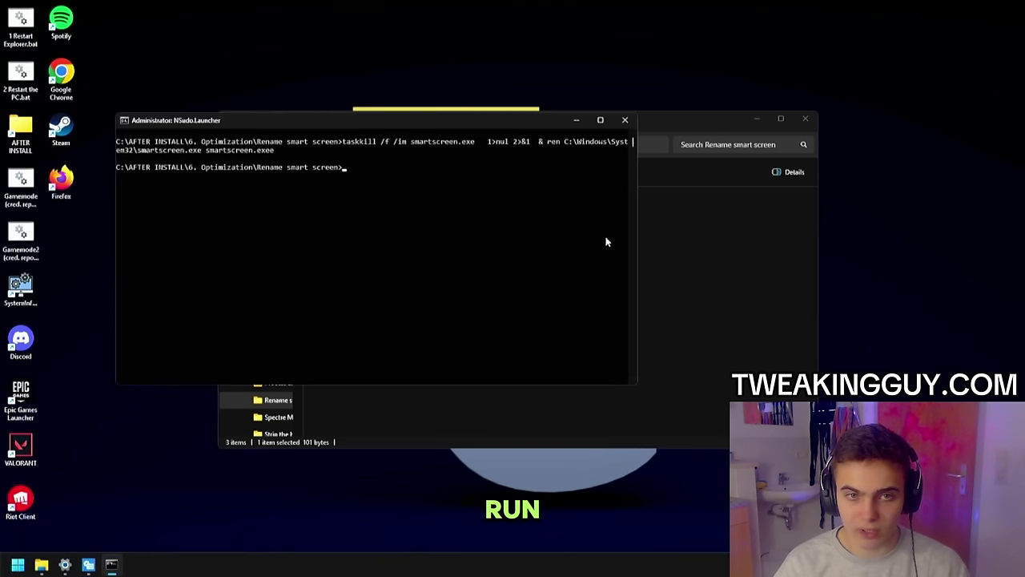
{"action": "left_click", "coordinate": [626, 124]}
{"action": "left_click", "coordinate": [621, 218]}
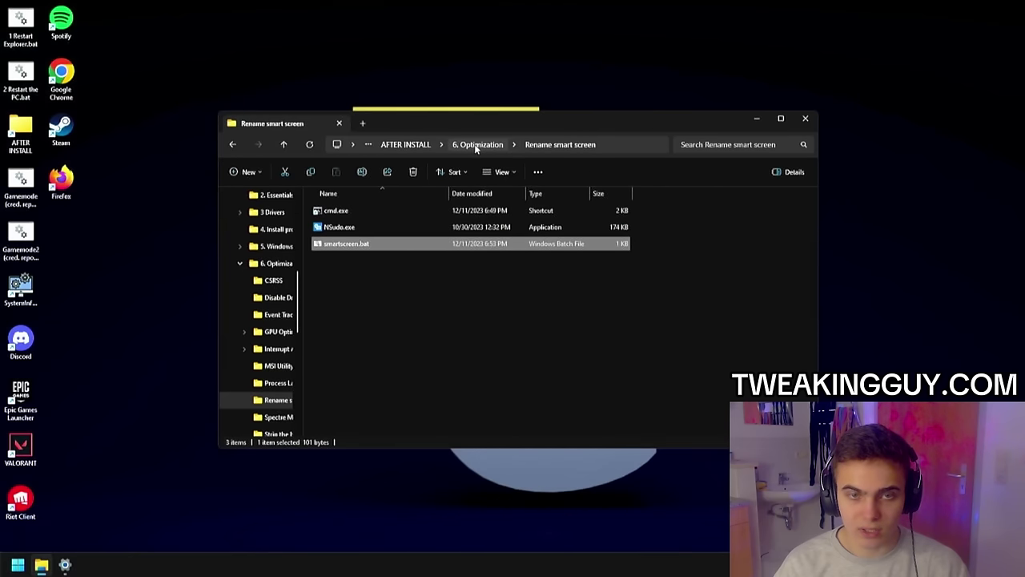
Step: Run INTEL_AMD_microcode.bat from the Spectre Meldown Microcode folder through NSudo as TrustedInstaller with all privileges enabled, and close the console
{"action": "left_click", "coordinate": [477, 145]}
{"action": "double_click", "coordinate": [373, 344]}
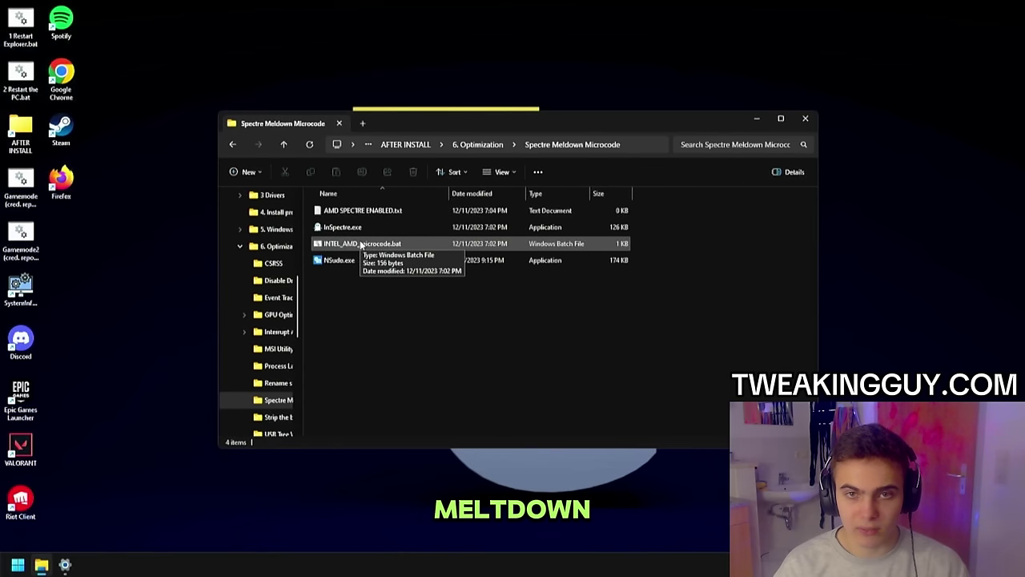
{"action": "double_click", "coordinate": [340, 261]}
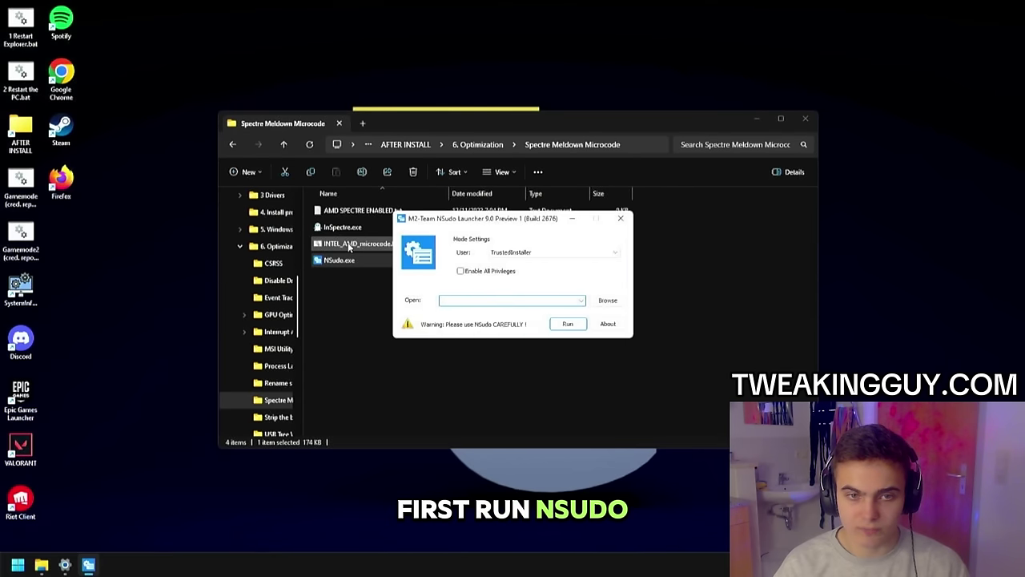
{"action": "left_click", "coordinate": [483, 272]}
{"action": "left_click_drag", "start_coordinate": [338, 250], "coordinate": [476, 301]}
{"action": "left_click", "coordinate": [568, 323]}
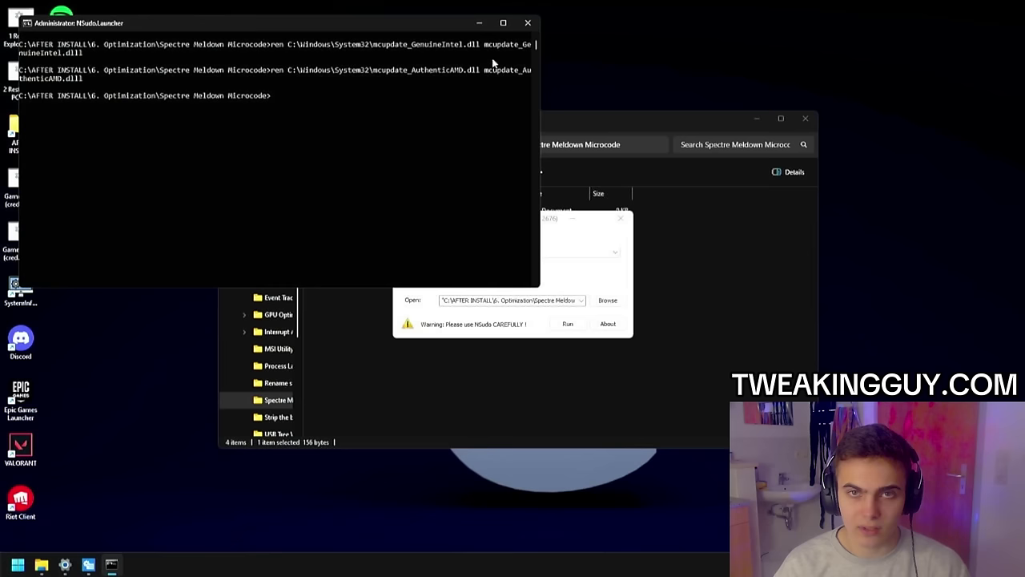
{"action": "left_click", "coordinate": [528, 24]}
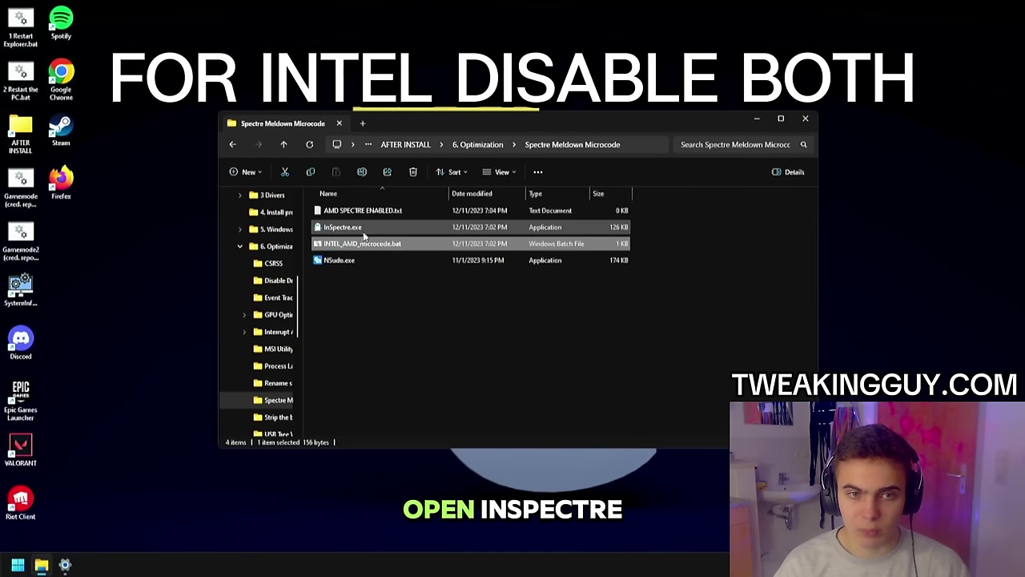
Step: Enable Spectre protection in InSpectre from the Spectre Meldown Microcode folder and exit the utility
{"action": "double_click", "coordinate": [362, 231]}
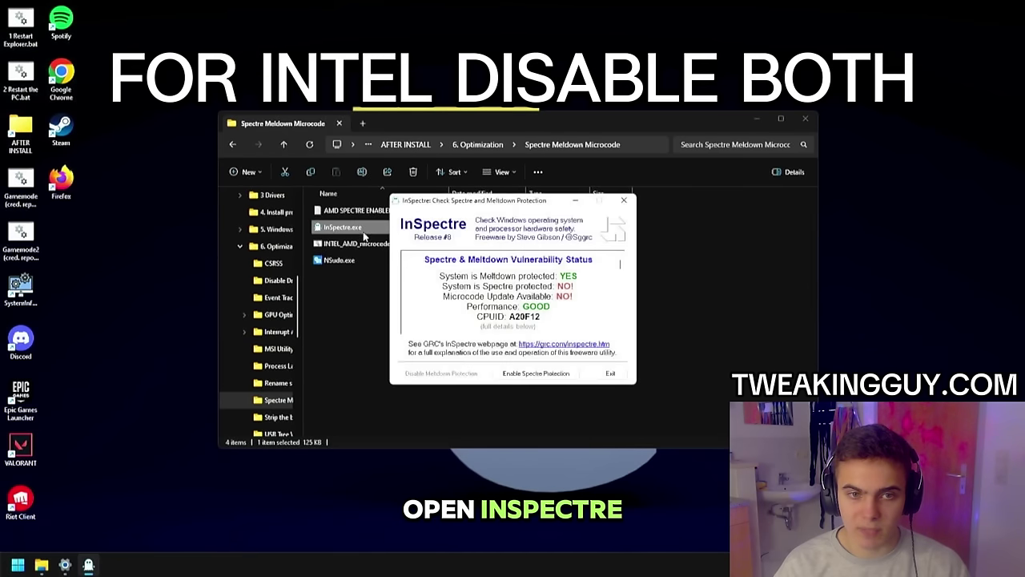
{"action": "left_click", "coordinate": [540, 378]}
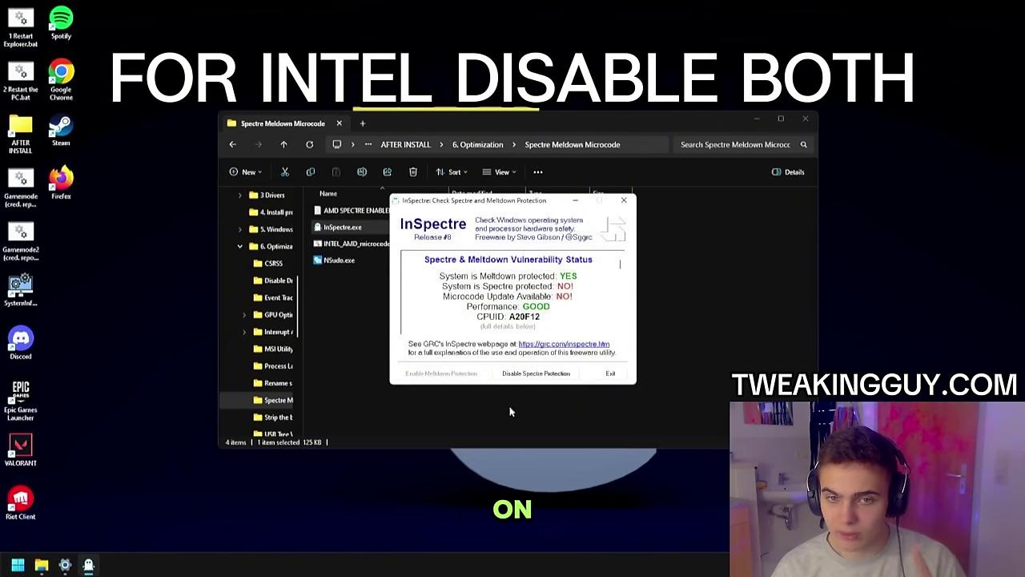
{"action": "left_click", "coordinate": [610, 373]}
Step: Go to the Strip the browser folder inside 6. Optimization and find the batch file for Chrome
{"action": "key", "text": "alt+Up"}
{"action": "double_click", "coordinate": [352, 360]}
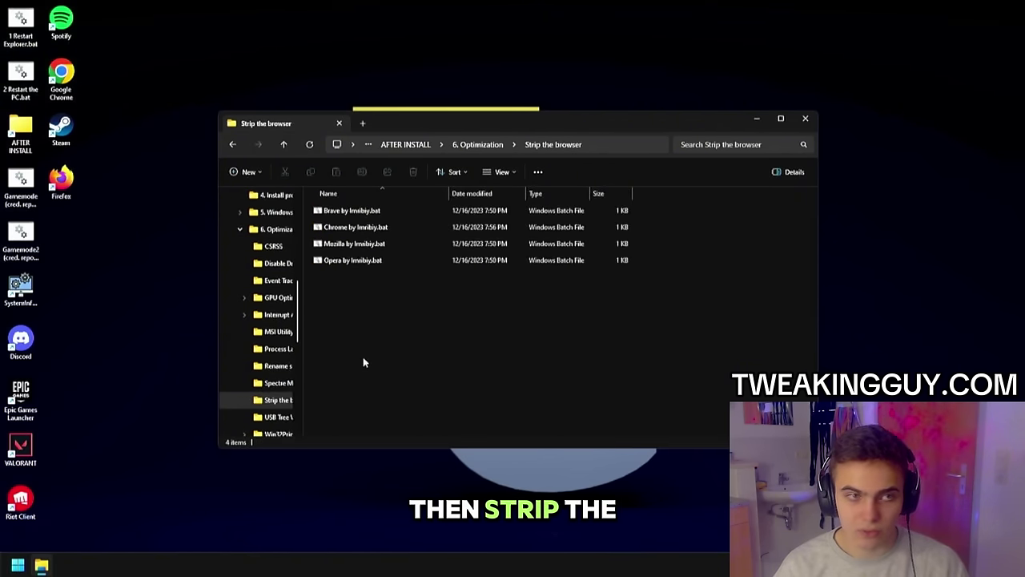
{"action": "left_click", "coordinate": [356, 228]}
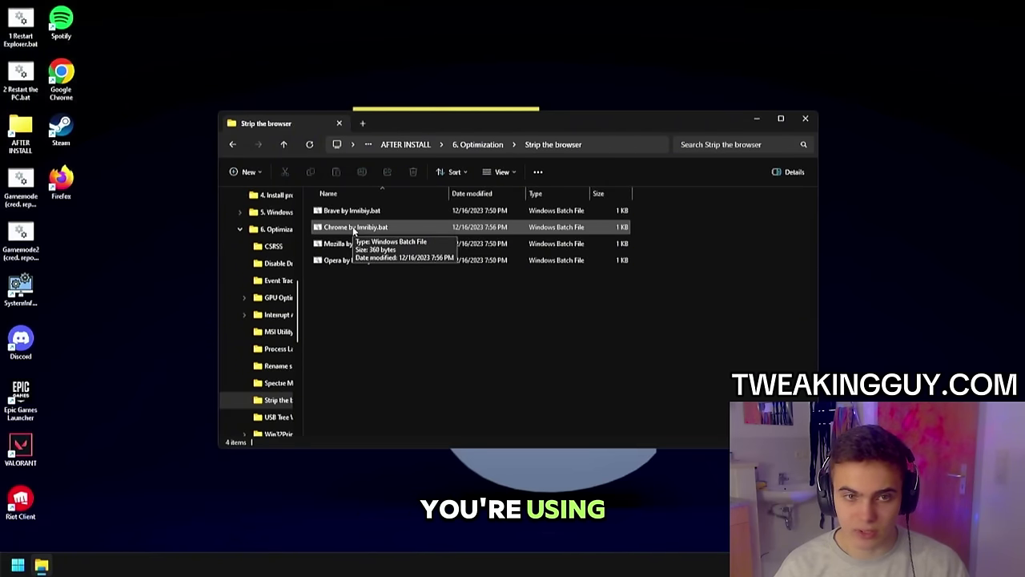
Step: Import 2a hex.reg from the Short,fixed folder of Win32PrioritySeperation into the registry
{"action": "left_click", "coordinate": [464, 144]}
{"action": "key", "text": "Down"}
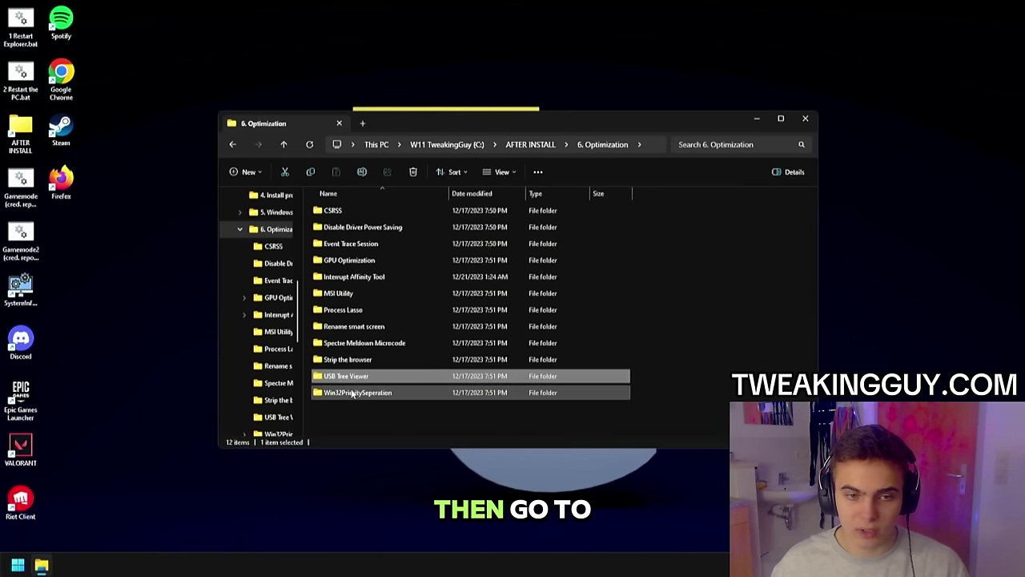
{"action": "double_click", "coordinate": [352, 393]}
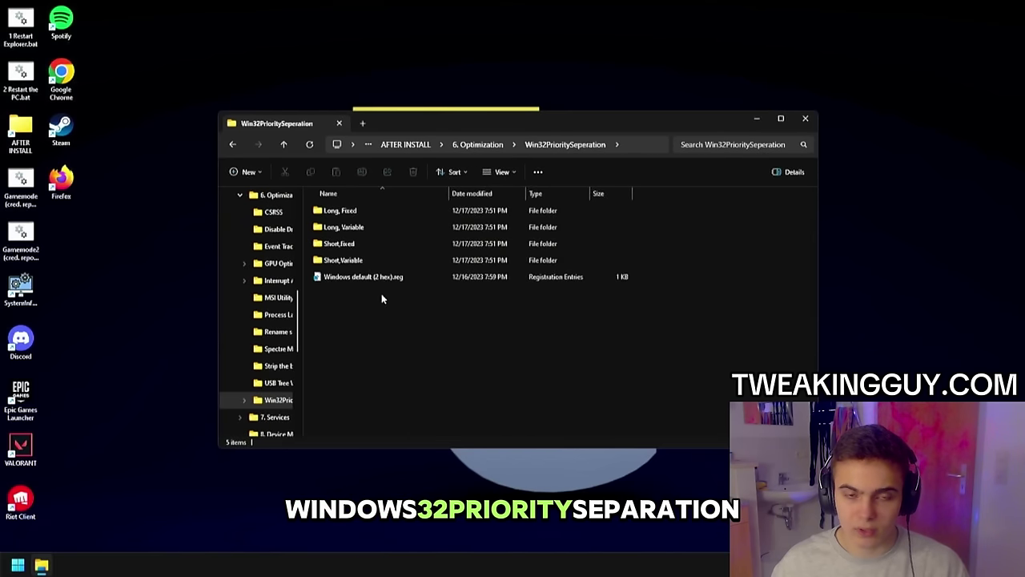
{"action": "left_click", "coordinate": [372, 245]}
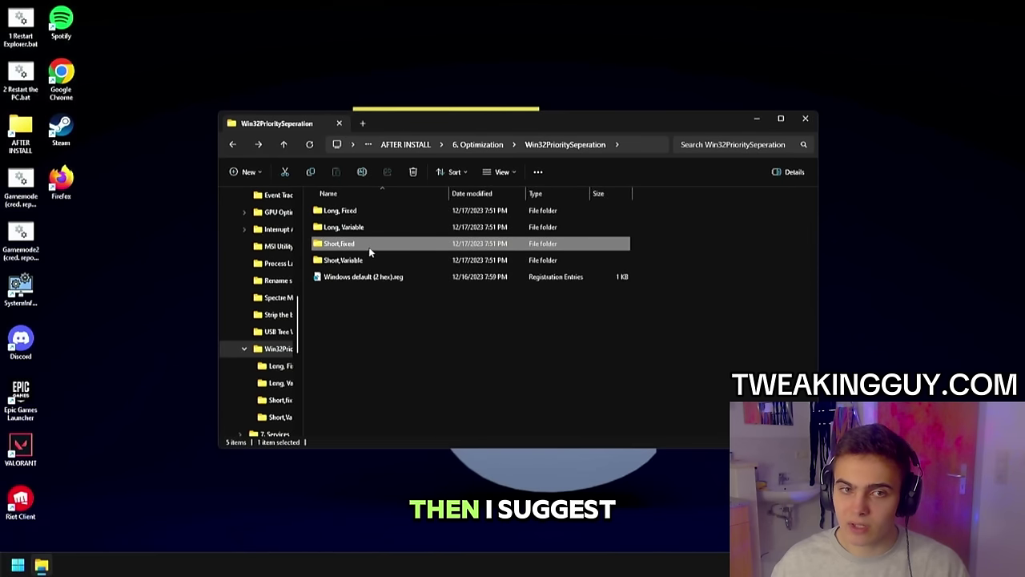
{"action": "double_click", "coordinate": [348, 244]}
{"action": "double_click", "coordinate": [336, 211]}
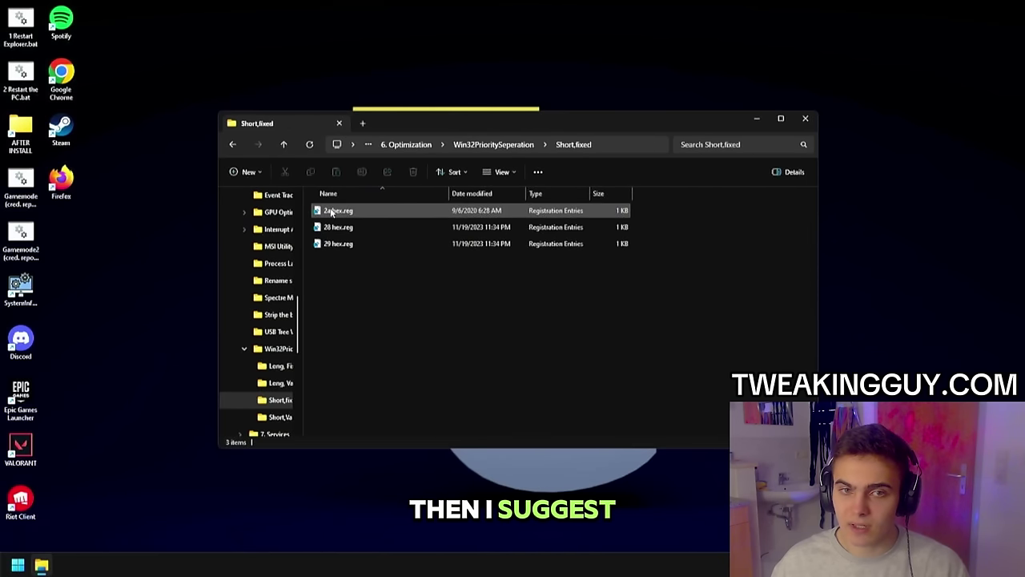
{"action": "left_click", "coordinate": [603, 299]}
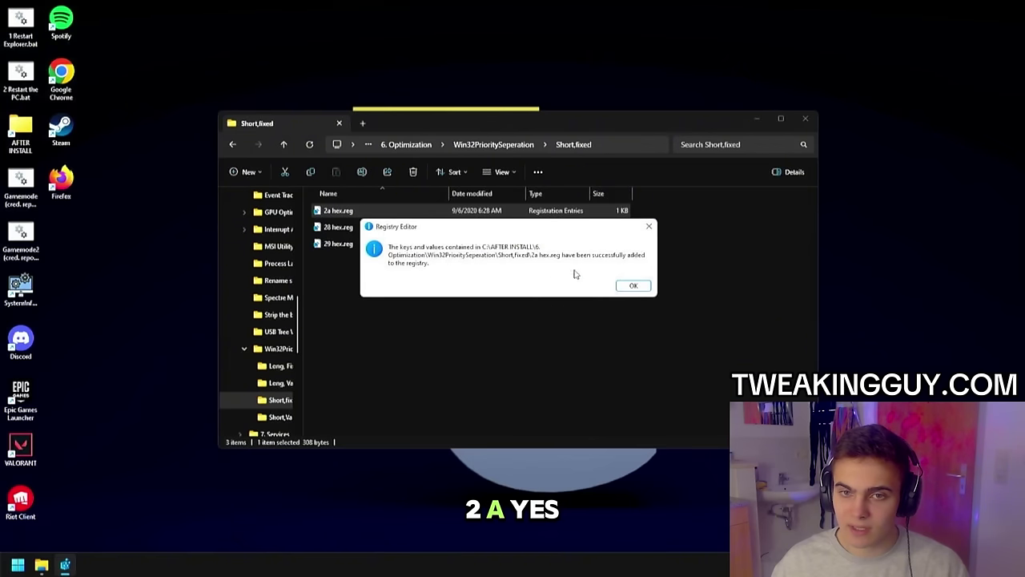
{"action": "key", "text": "Return"}
Step: Look through the registry files in the Long, Fixed and Long, Variable folders of Win32PrioritySeperation
{"action": "left_click", "coordinate": [487, 144]}
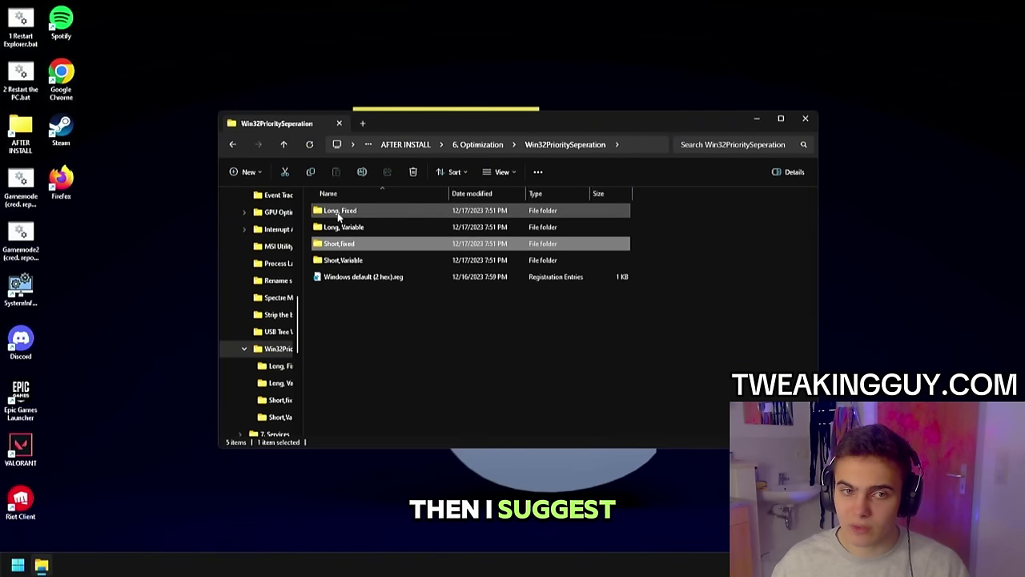
{"action": "double_click", "coordinate": [336, 212]}
{"action": "double_click", "coordinate": [334, 213]}
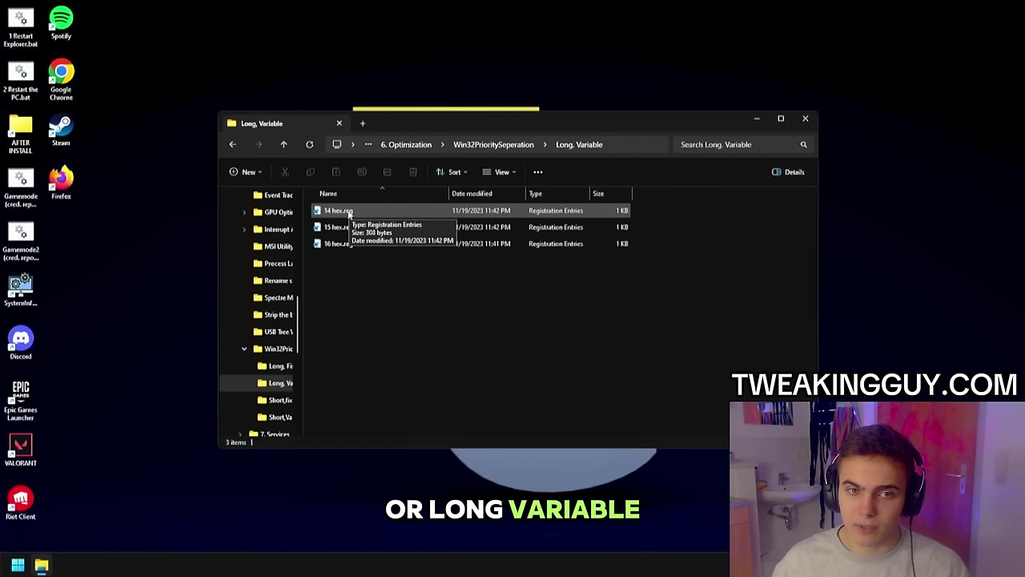
{"action": "key", "text": "alt+Left"}
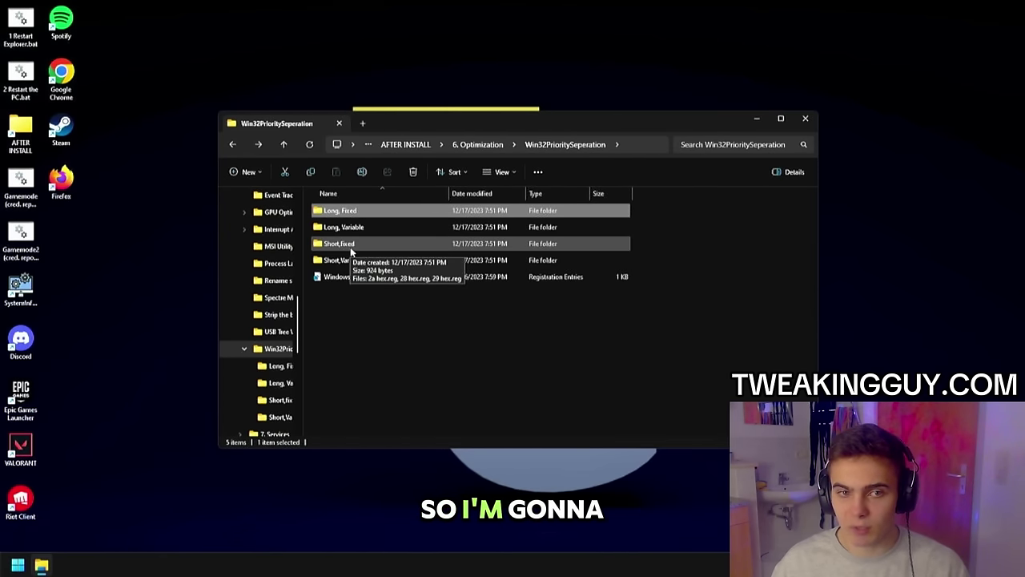
Step: Return to the Short,fixed folder and add 2a hex.reg to the registry once more
{"action": "double_click", "coordinate": [350, 244]}
{"action": "double_click", "coordinate": [335, 211]}
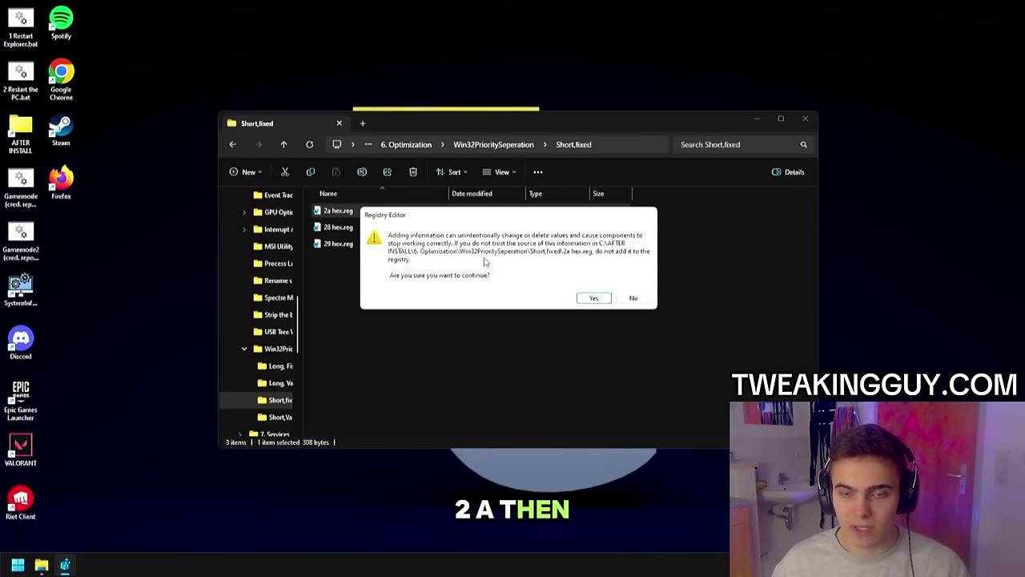
{"action": "left_click", "coordinate": [595, 298]}
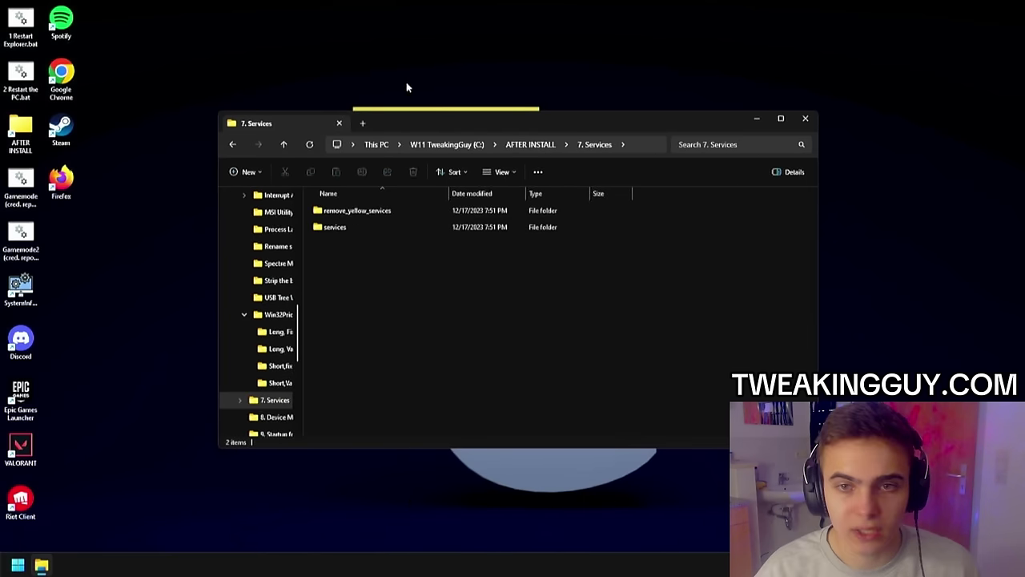
Step: Launch Autoruns.exe from 7. Services\remove_yellow_services and accept its license agreement
{"action": "left_click", "coordinate": [373, 216]}
{"action": "double_click", "coordinate": [374, 212]}
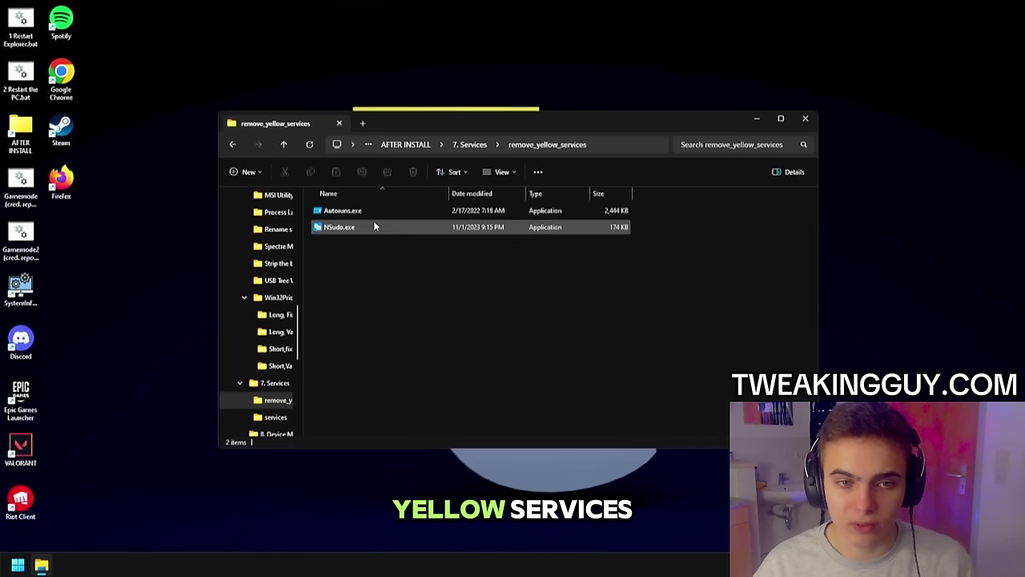
{"action": "double_click", "coordinate": [370, 213]}
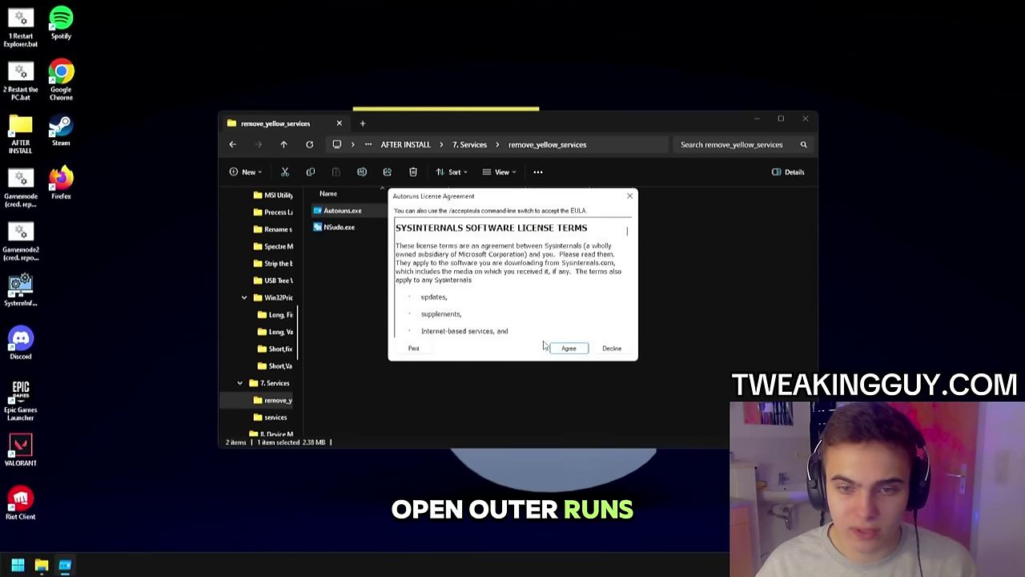
{"action": "left_click", "coordinate": [570, 348]}
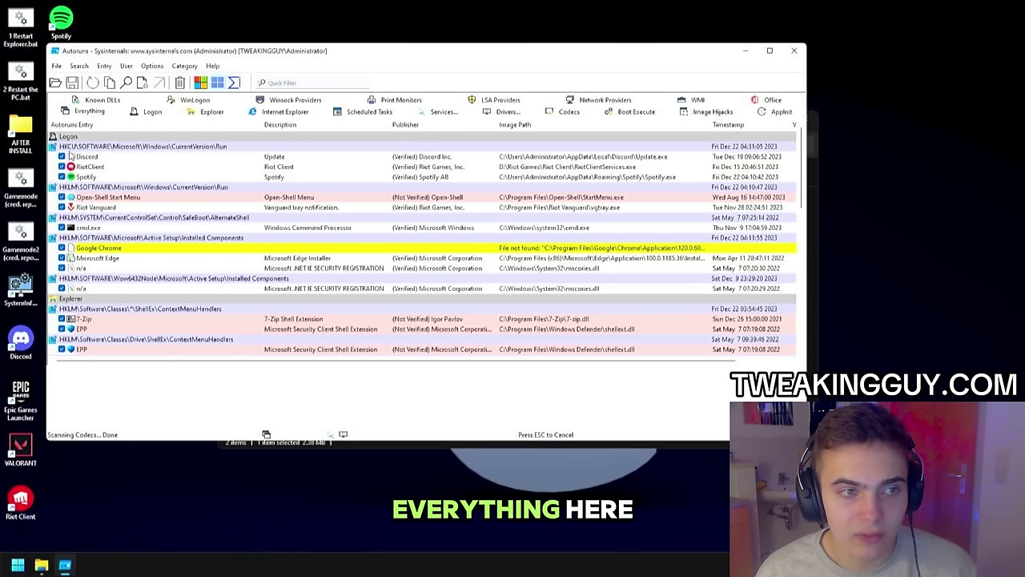
Step: Disable the Discord, RiotClient, Spotify, cmd.exe, Google Chrome, Microsoft Edge and n/a entries in the Logon group of Autoruns
{"action": "left_click", "coordinate": [62, 156]}
{"action": "left_click", "coordinate": [61, 176]}
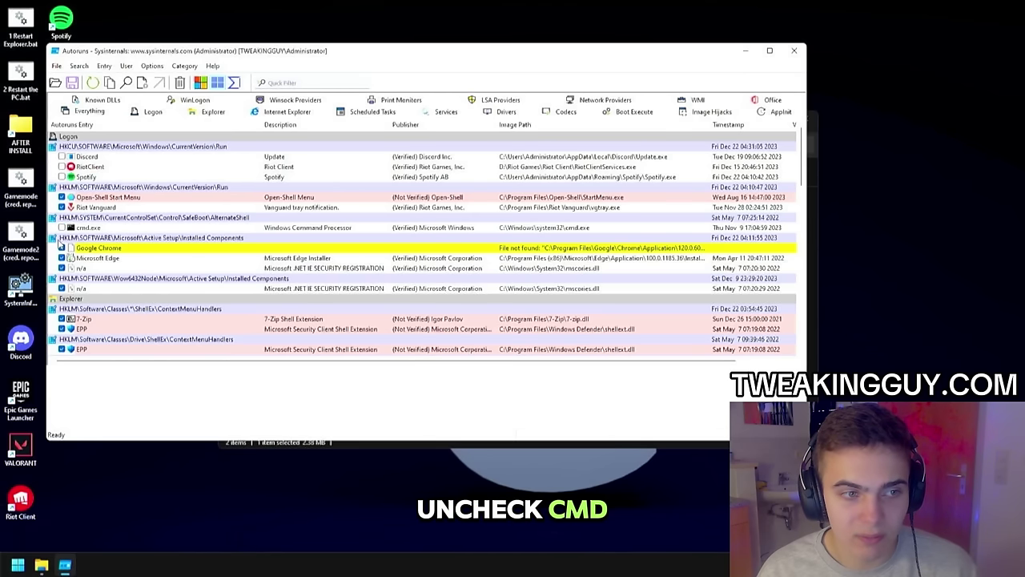
{"action": "left_click", "coordinate": [61, 248]}
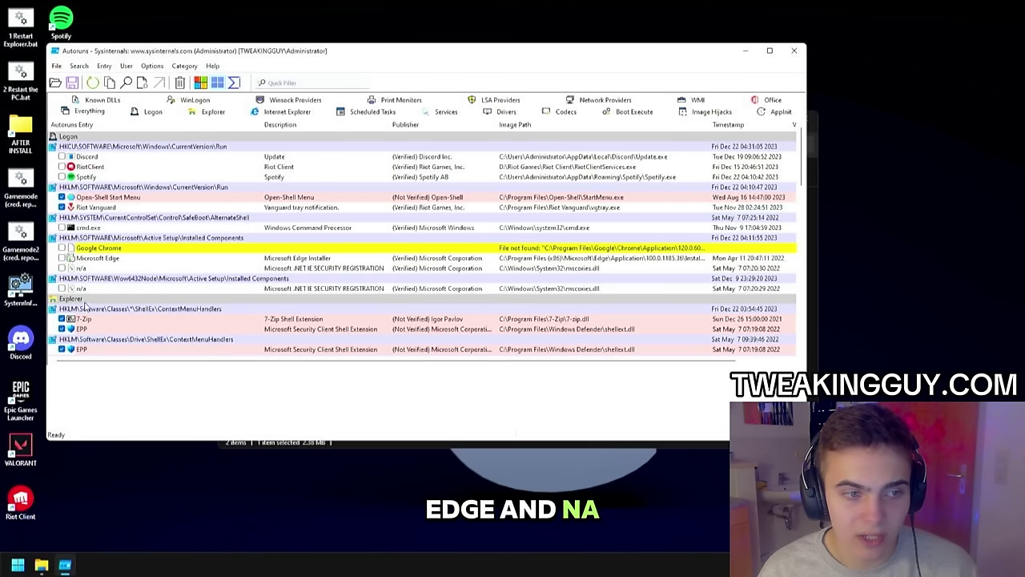
Step: Disable the EPP Microsoft Security Client shell extensions in the Explorer group, keeping the 7-Zip ones enabled
{"action": "scroll", "coordinate": [84, 305], "scroll_direction": "down", "scroll_amount": 3}
{"action": "left_click", "coordinate": [61, 238]}
{"action": "left_click", "coordinate": [62, 258]}
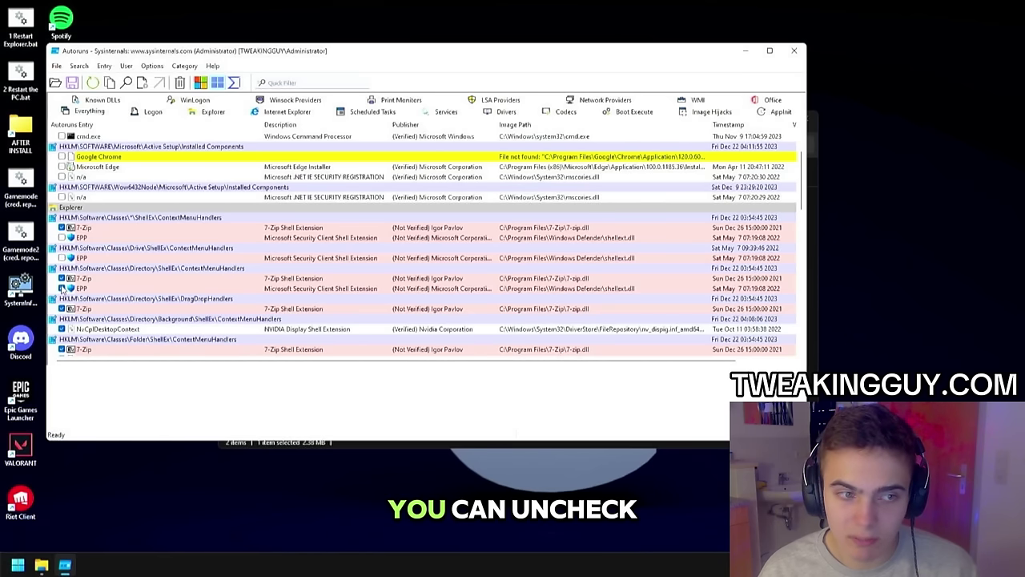
Step: Disable the FontCache3.0.0.0, Steam Client Service and WMPNetworkSvc services, and select the BTHMODEM driver entry
{"action": "scroll", "coordinate": [62, 292], "scroll_direction": "down", "scroll_amount": 6}
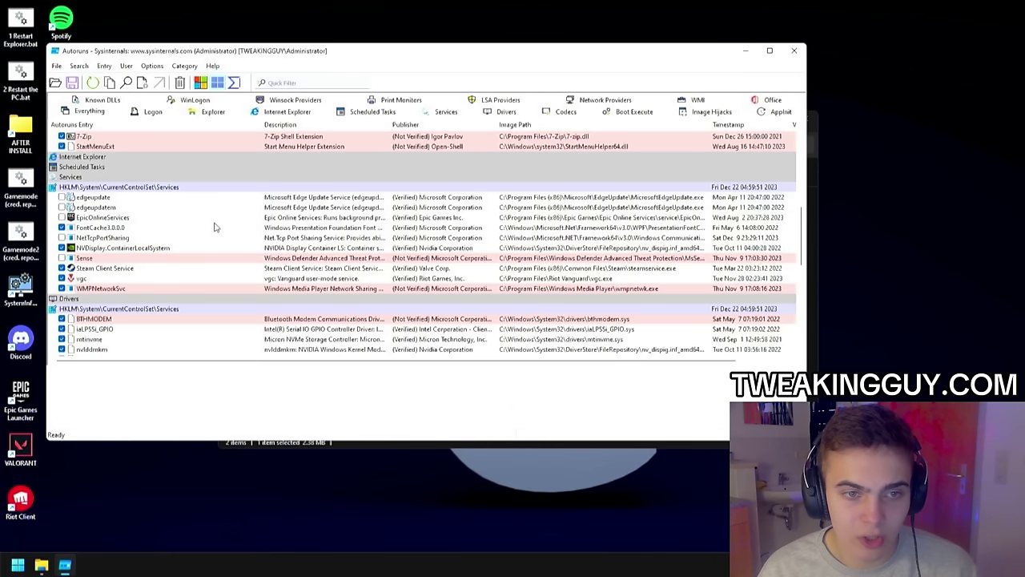
{"action": "left_click", "coordinate": [83, 229]}
{"action": "left_click", "coordinate": [61, 267]}
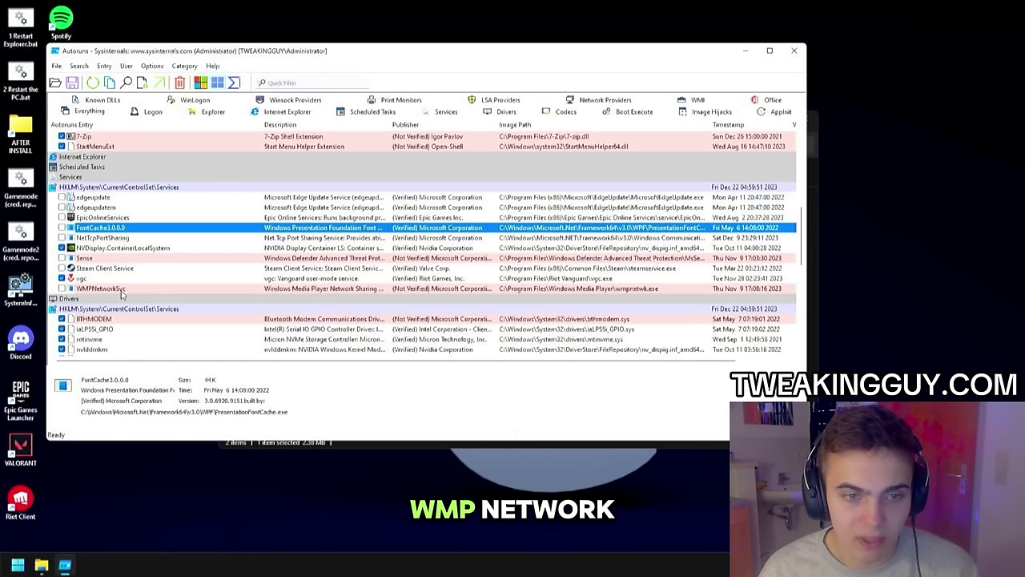
{"action": "left_click", "coordinate": [296, 289]}
{"action": "scroll", "coordinate": [296, 289], "scroll_direction": "down", "scroll_amount": 3}
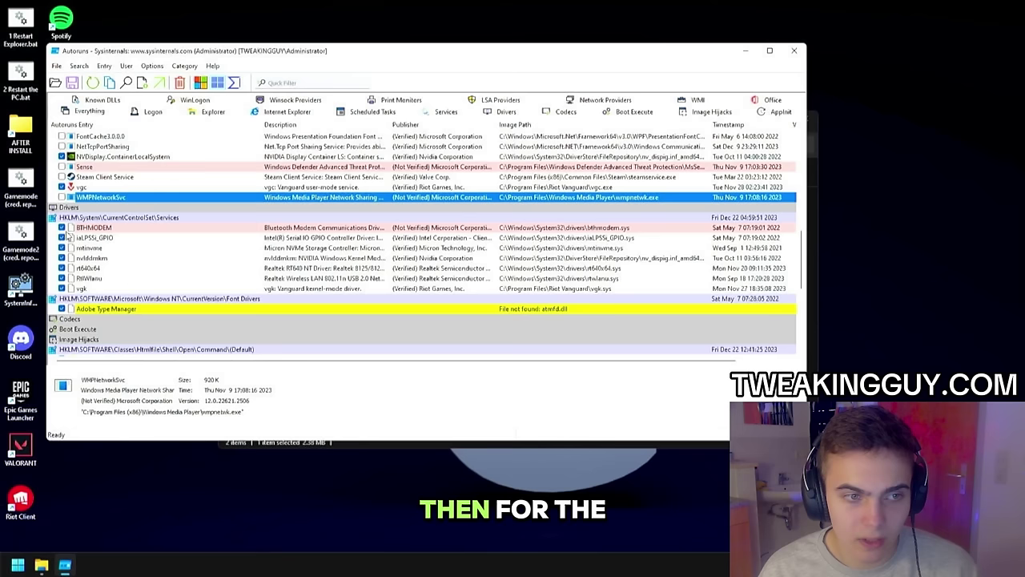
{"action": "left_click", "coordinate": [317, 230]}
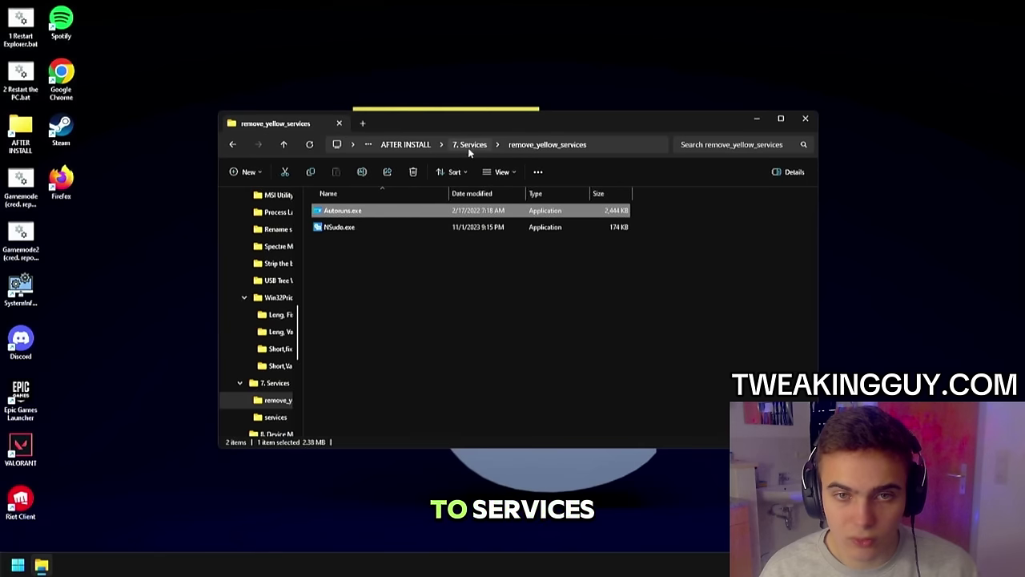
Step: Run Services-Disable.bat from 7. Services\services through NSudo as TrustedInstaller with all privileges, and boot back into W11 TweakingGuy on volume 5
{"action": "left_click", "coordinate": [470, 148]}
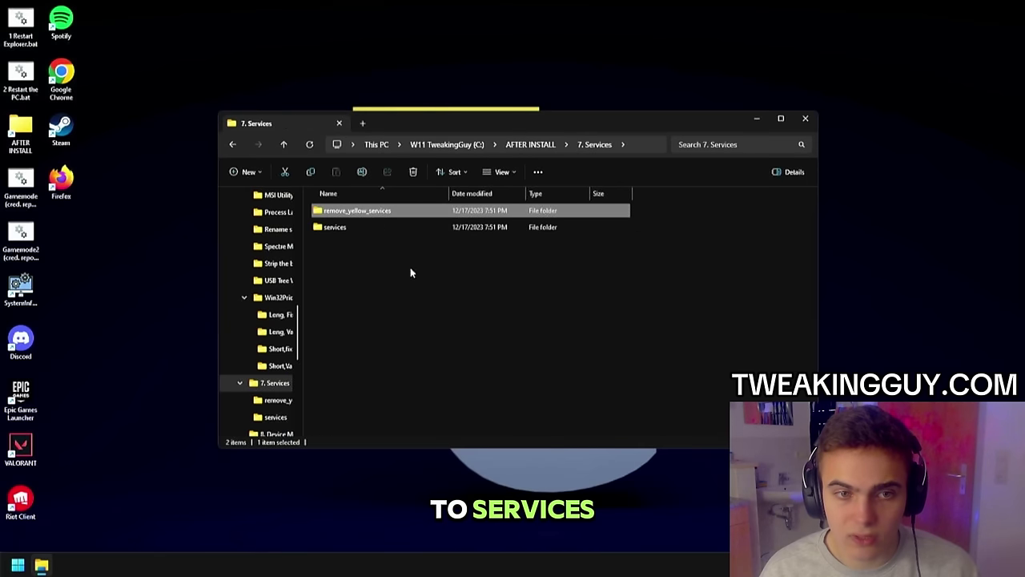
{"action": "double_click", "coordinate": [351, 231]}
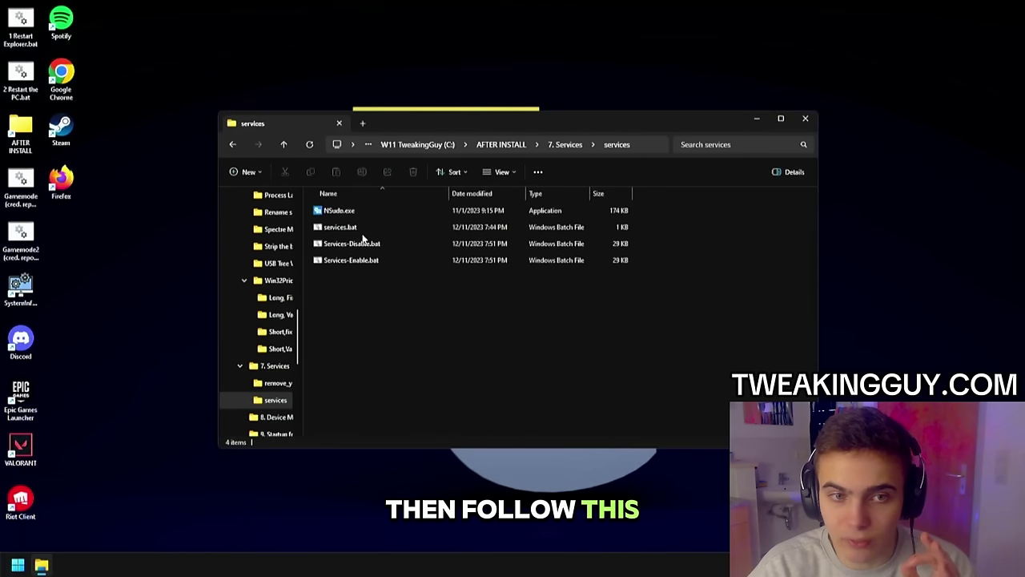
{"action": "double_click", "coordinate": [337, 210]}
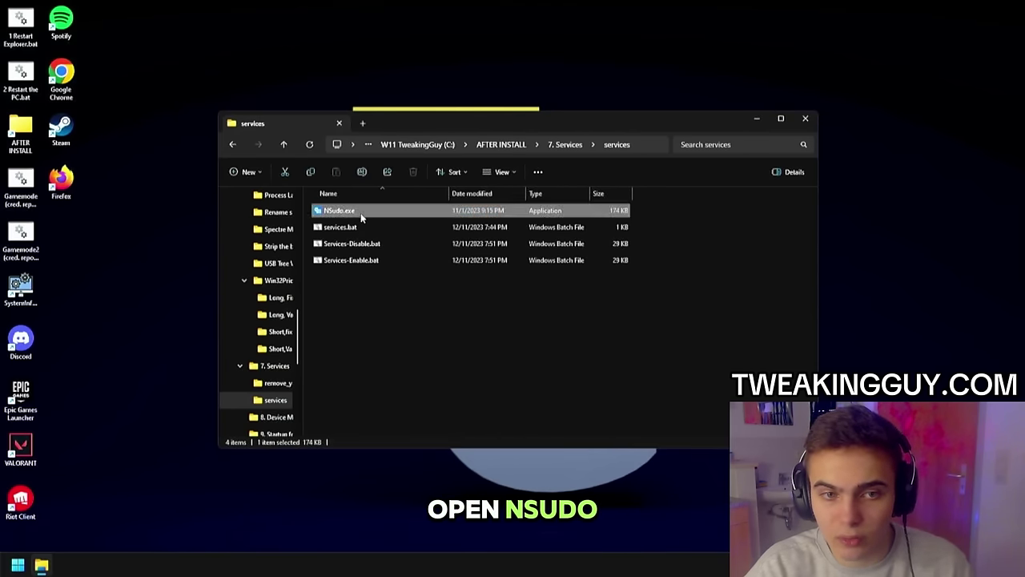
{"action": "left_click", "coordinate": [353, 244]}
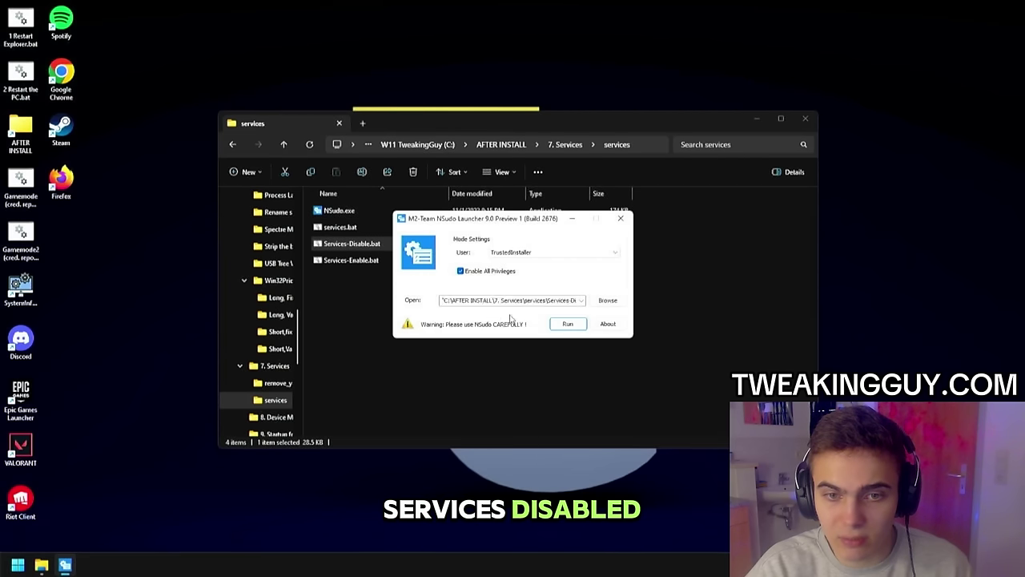
{"action": "left_click", "coordinate": [568, 324]}
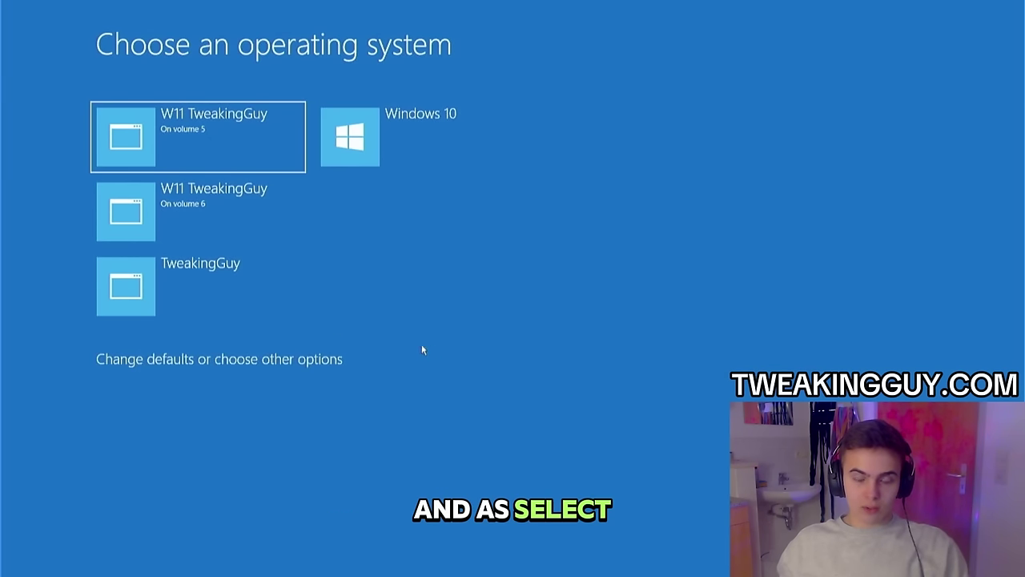
{"action": "left_click", "coordinate": [233, 157]}
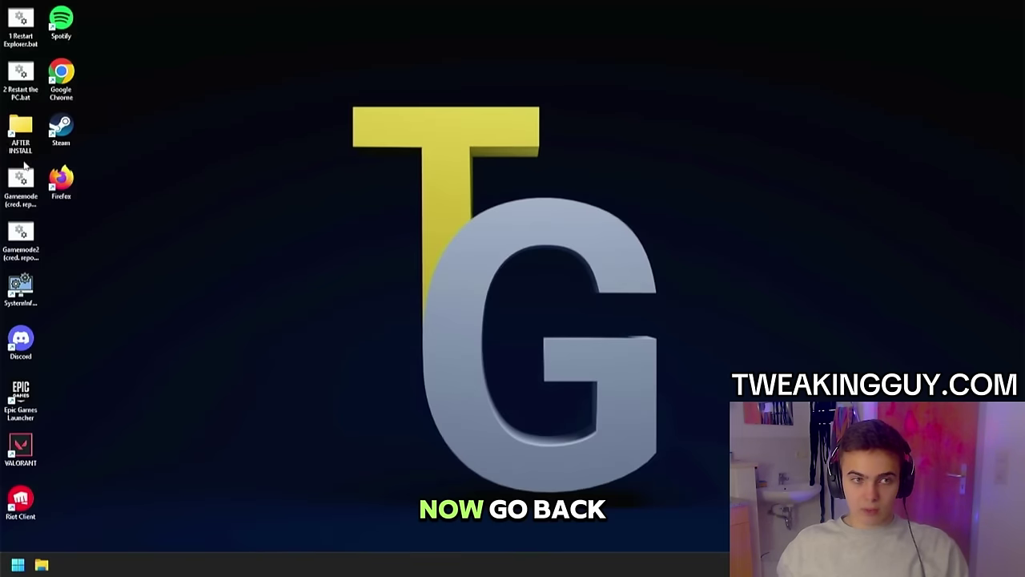
Step: Launch the DEVICE MANAGER shortcut from the 8. Device Manager folder inside AFTER INSTALL
{"action": "double_click", "coordinate": [29, 142]}
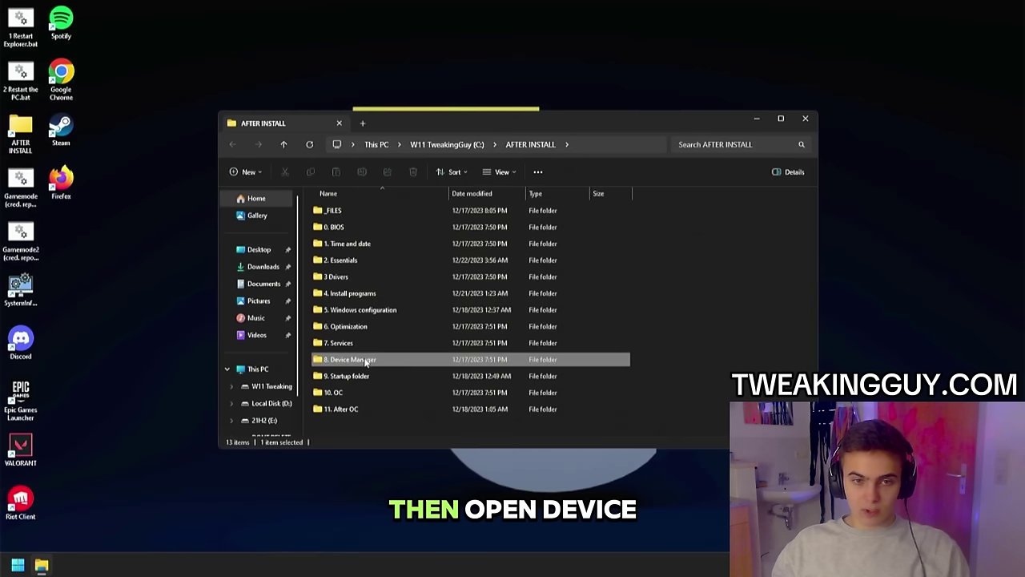
{"action": "double_click", "coordinate": [366, 360]}
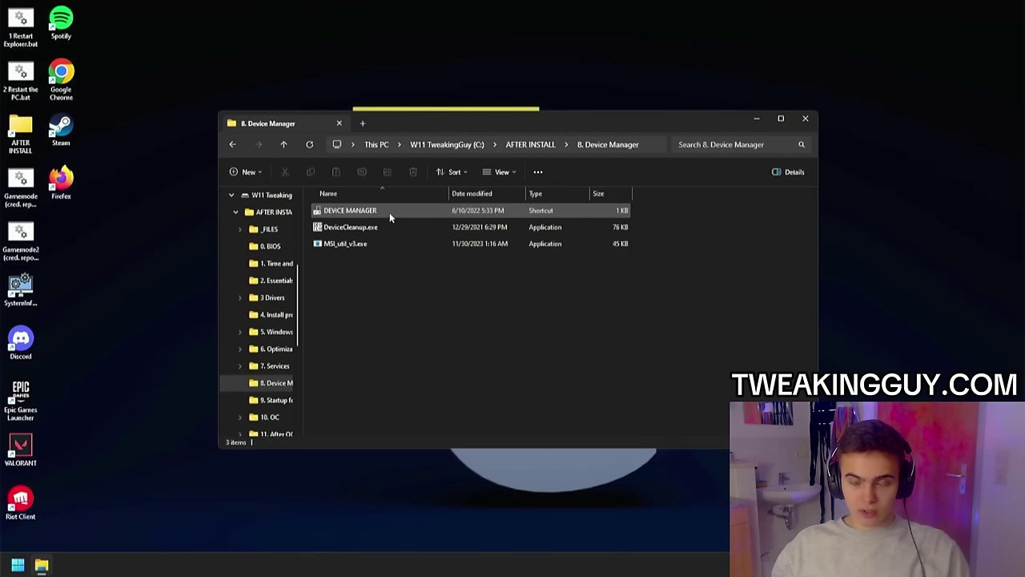
{"action": "double_click", "coordinate": [390, 212]}
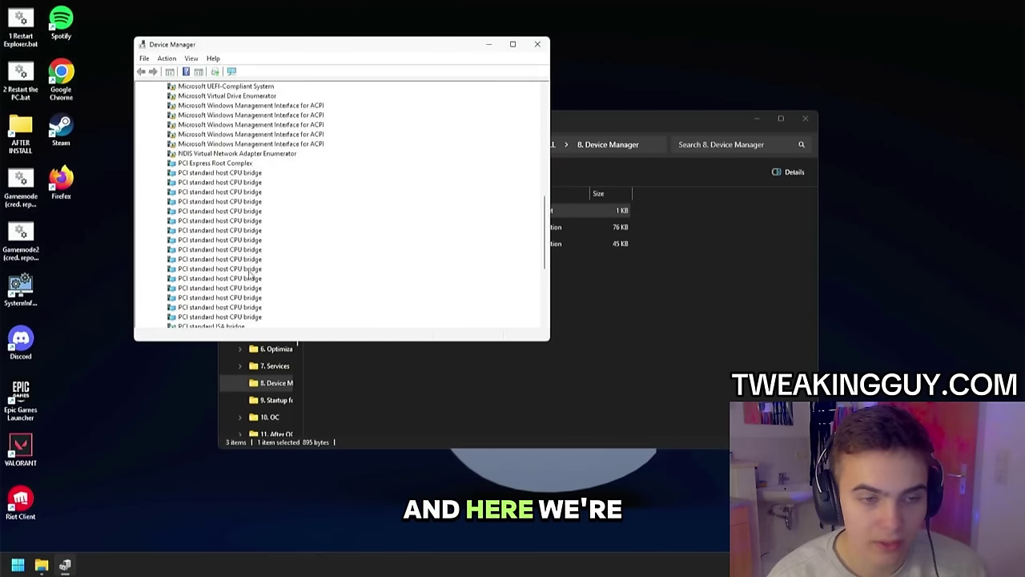
Step: Collapse the System devices group and disable the Microsoft GS Wavetable Synth under Software devices, accepting the confirmation
{"action": "scroll", "coordinate": [236, 293], "scroll_direction": "down", "scroll_amount": 4}
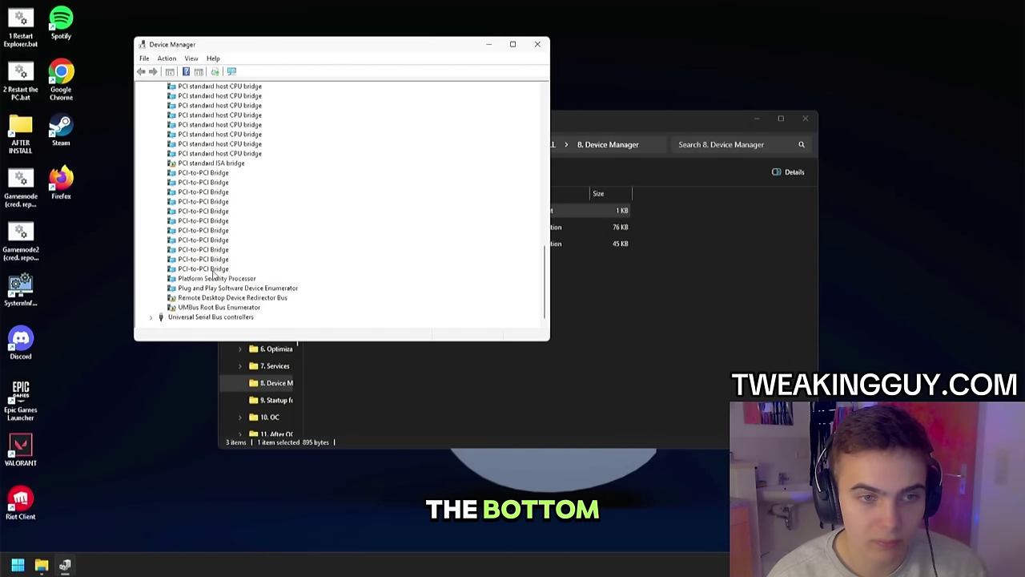
{"action": "left_click", "coordinate": [216, 230]}
{"action": "scroll", "coordinate": [224, 228], "scroll_direction": "up", "scroll_amount": 1}
{"action": "scroll", "coordinate": [228, 223], "scroll_direction": "down", "scroll_amount": 1}
{"action": "scroll", "coordinate": [224, 300], "scroll_direction": "up", "scroll_amount": 12}
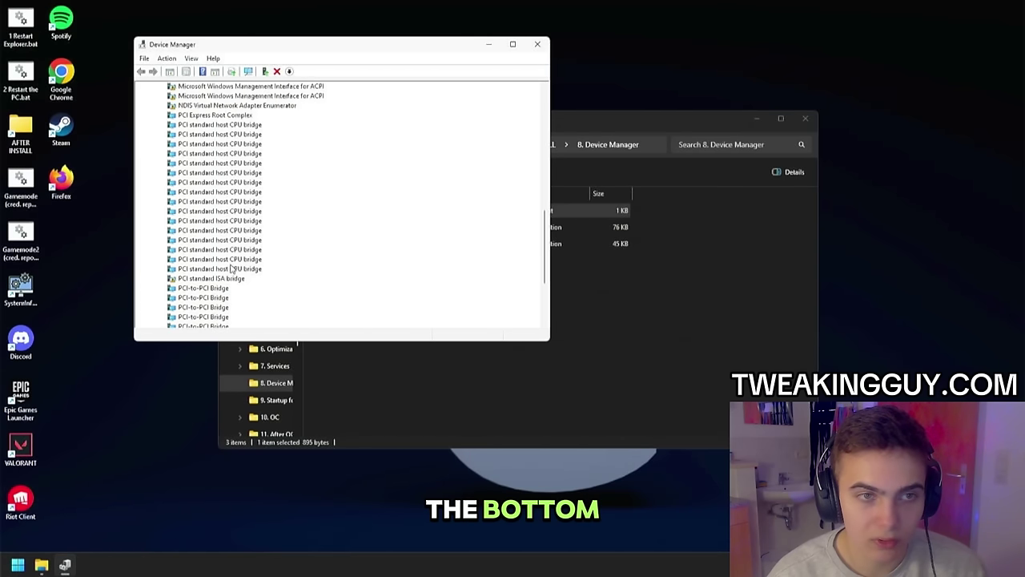
{"action": "double_click", "coordinate": [172, 230]}
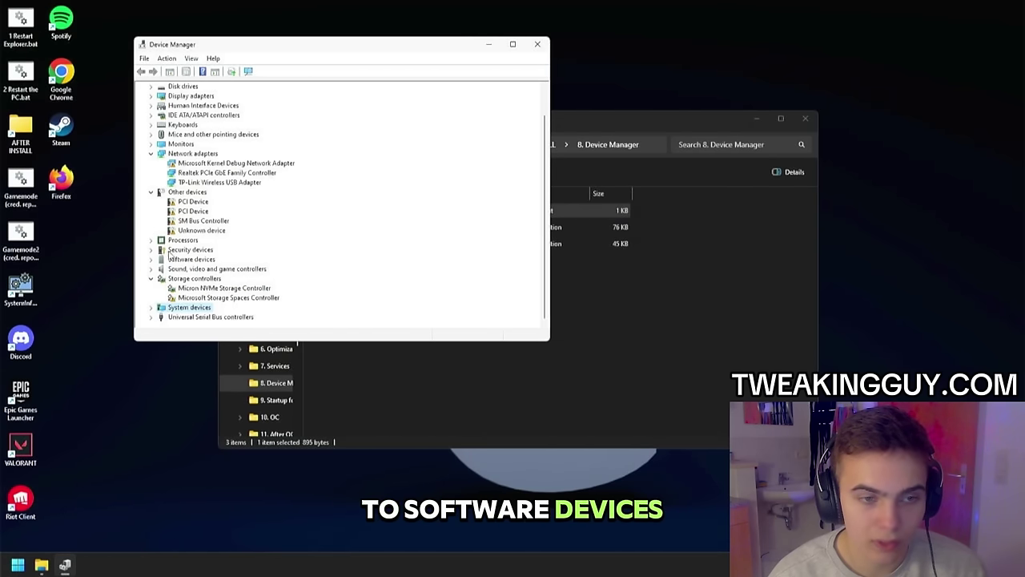
{"action": "left_click", "coordinate": [151, 259]}
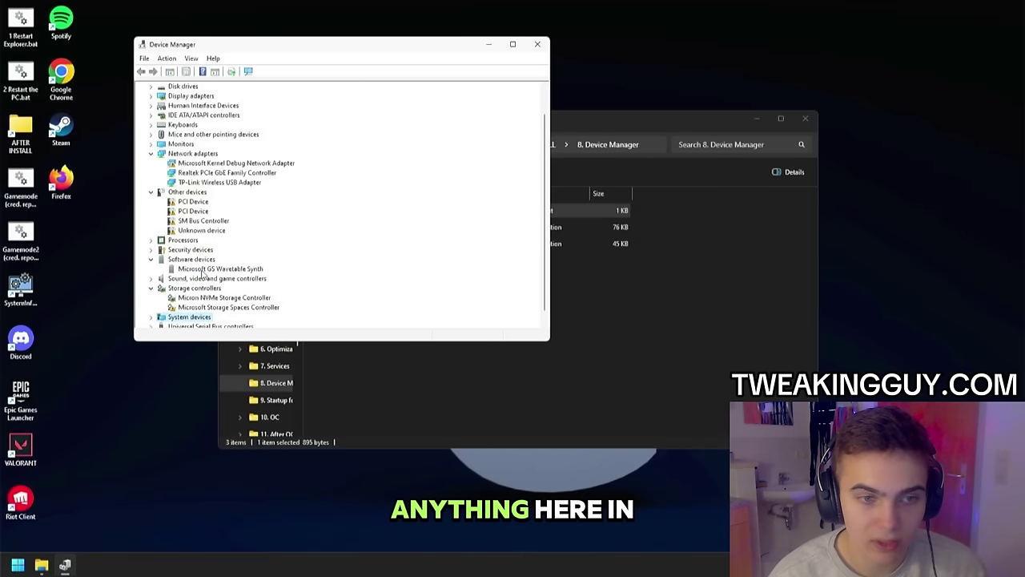
{"action": "right_click", "coordinate": [203, 271]}
{"action": "left_click", "coordinate": [248, 289]}
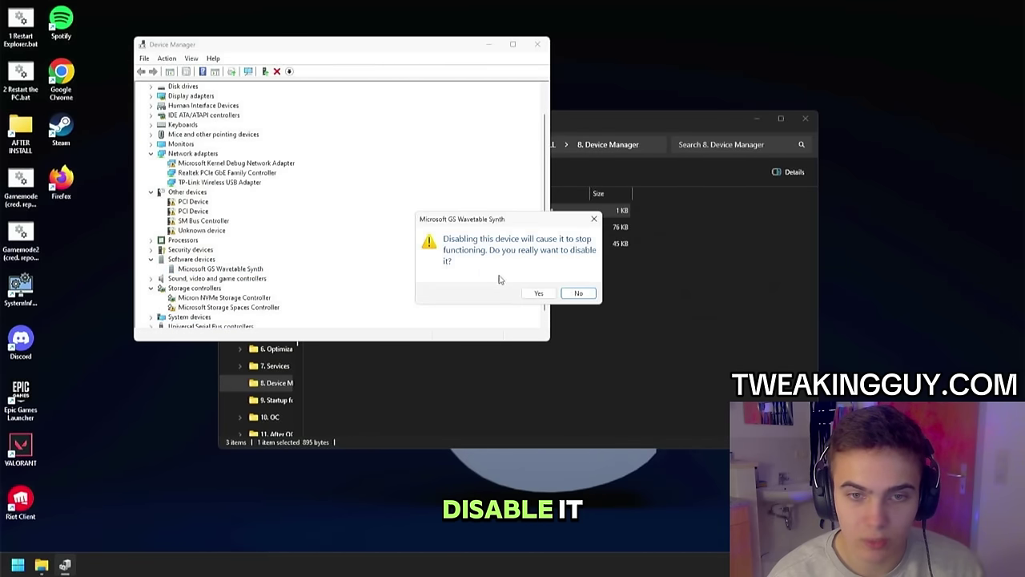
{"action": "left_click", "coordinate": [535, 292]}
Step: Expand the mice, keyboards and disk drives groups, and check the properties of a HID-compliant mouse and a HID Keyboard Device
{"action": "scroll", "coordinate": [156, 165], "scroll_direction": "up", "scroll_amount": 1}
{"action": "left_click", "coordinate": [151, 163]}
{"action": "left_click", "coordinate": [150, 154]}
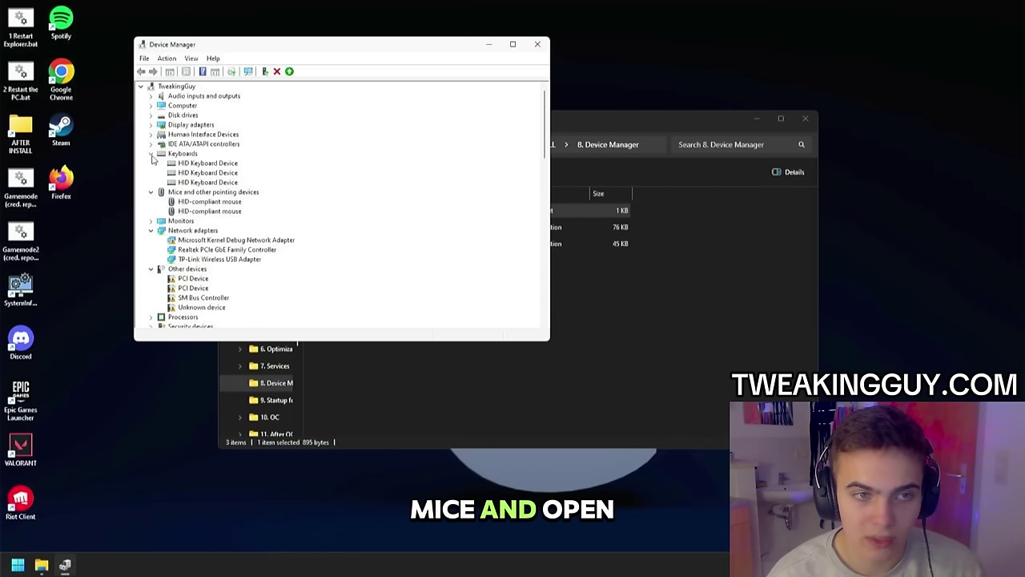
{"action": "left_click", "coordinate": [150, 115]}
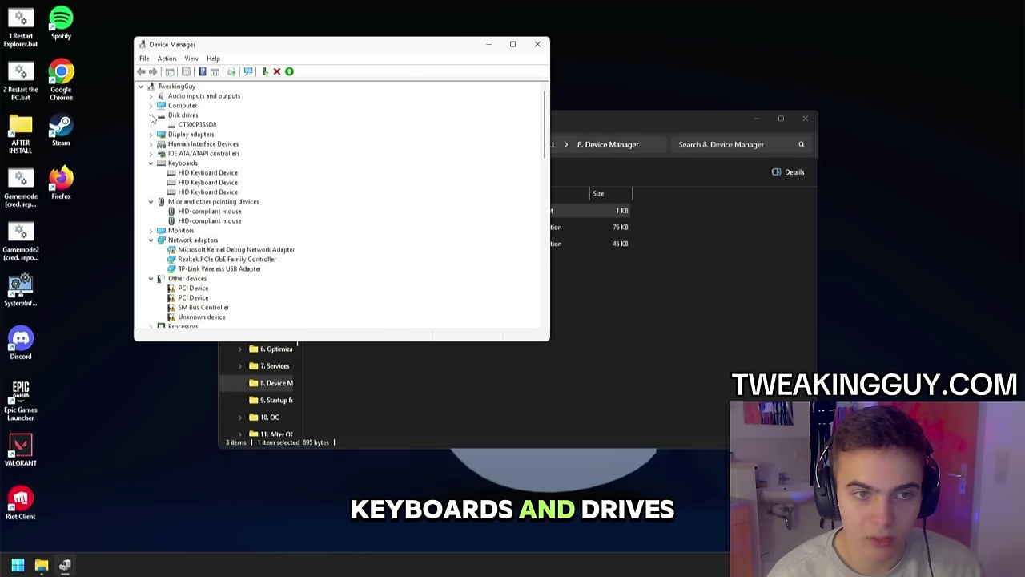
{"action": "double_click", "coordinate": [209, 220]}
{"action": "key", "text": "Escape"}
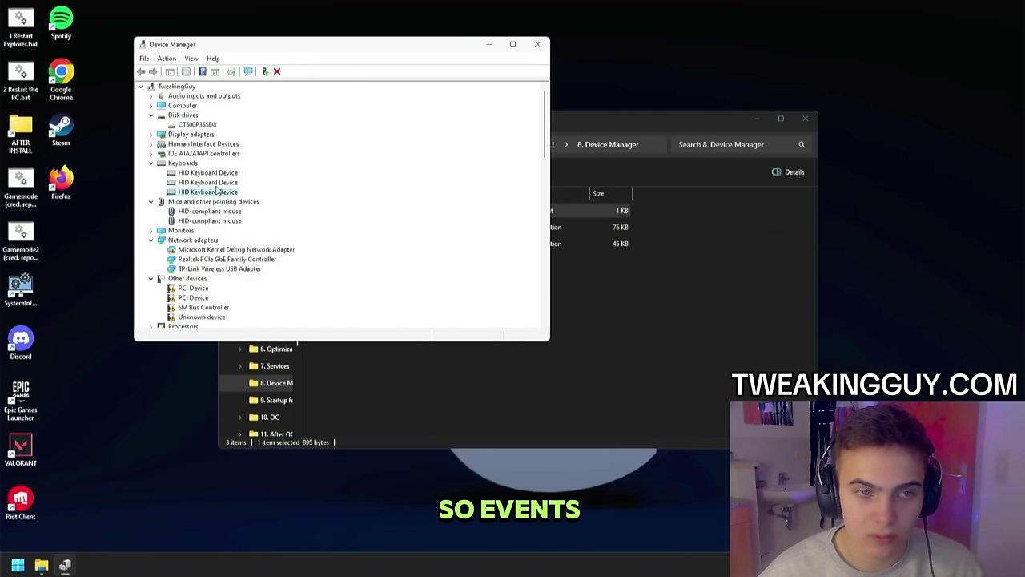
{"action": "double_click", "coordinate": [207, 182]}
{"action": "left_click", "coordinate": [324, 93]}
{"action": "key", "text": "Escape"}
Step: Toggle the write-caching option in the CT500P3SSD8 disk drive's policies and accept the properties
{"action": "left_click", "coordinate": [197, 124]}
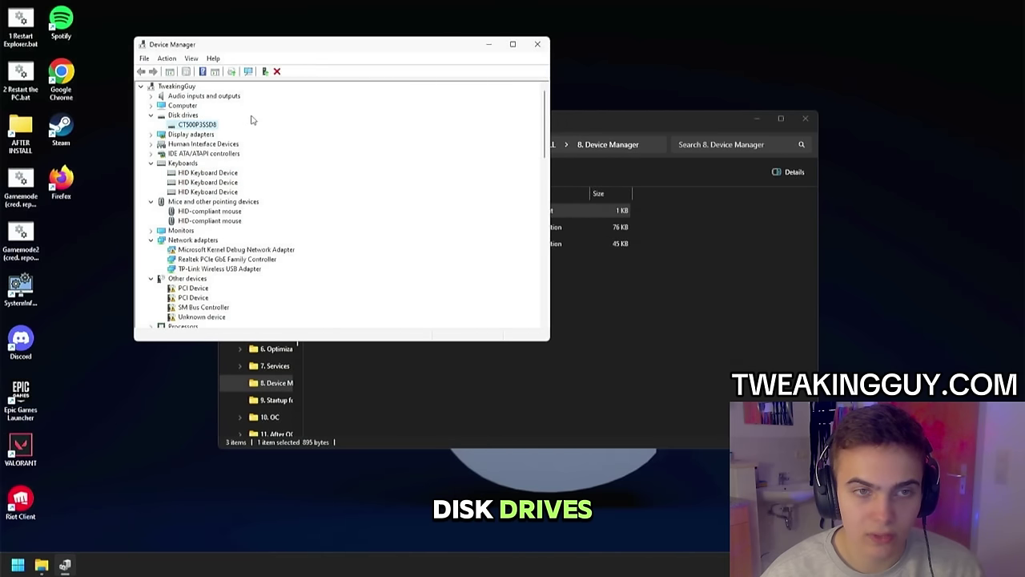
{"action": "double_click", "coordinate": [213, 127]}
{"action": "left_click", "coordinate": [278, 93]}
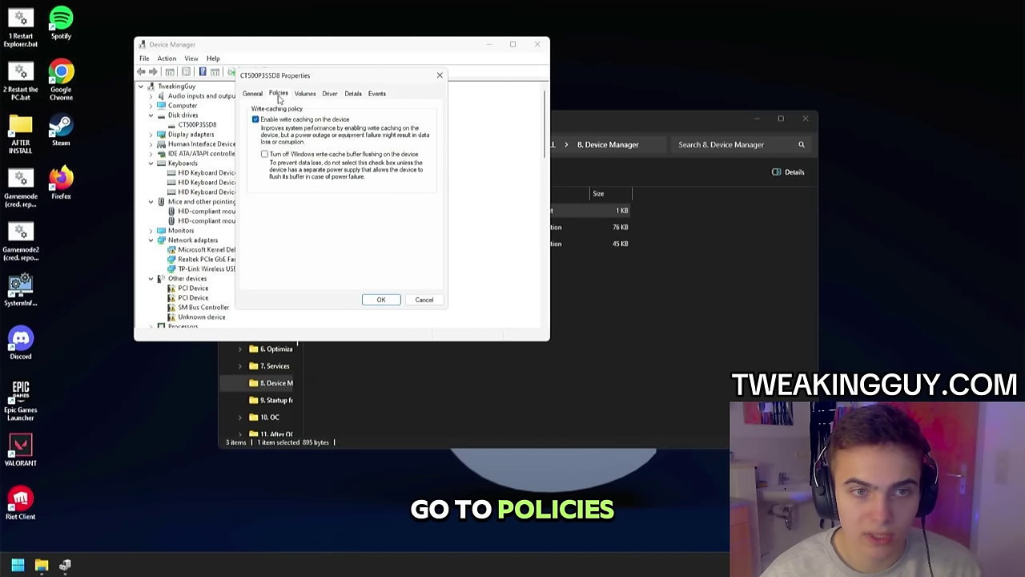
{"action": "left_click", "coordinate": [272, 123]}
{"action": "left_click", "coordinate": [381, 299]}
Step: Switch to viewing devices by connection and expand the PCI-to-PCI bridges below the NVMe drive, including the nested bridge
{"action": "left_click", "coordinate": [192, 58]}
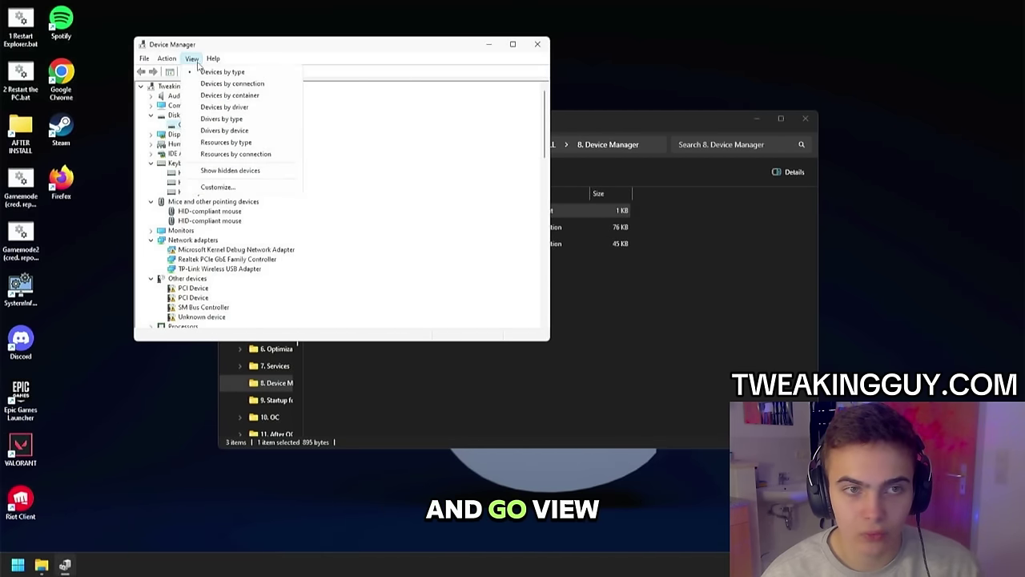
{"action": "left_click", "coordinate": [210, 83]}
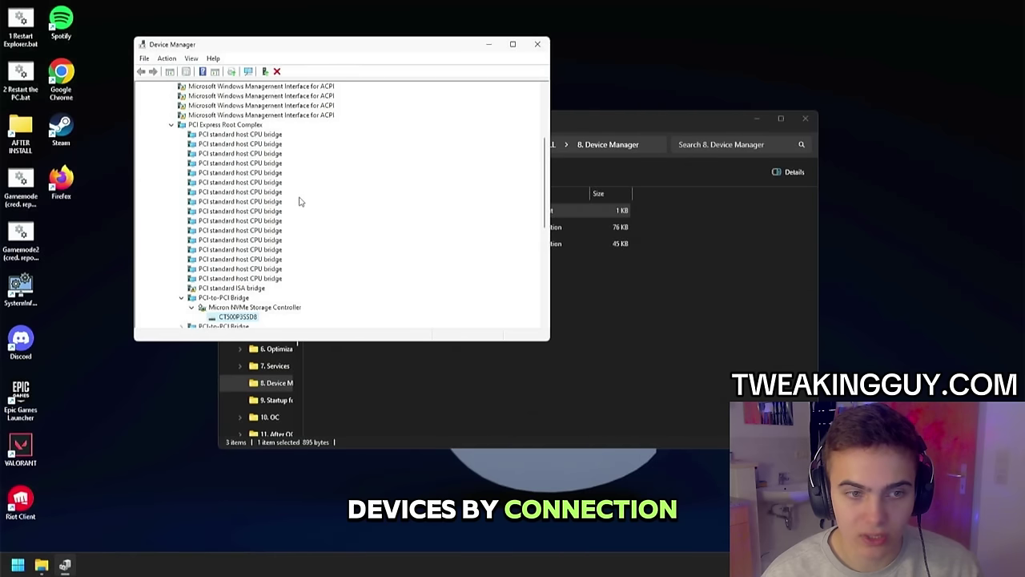
{"action": "scroll", "coordinate": [230, 302], "scroll_direction": "down", "scroll_amount": 10}
{"action": "left_click", "coordinate": [230, 299]}
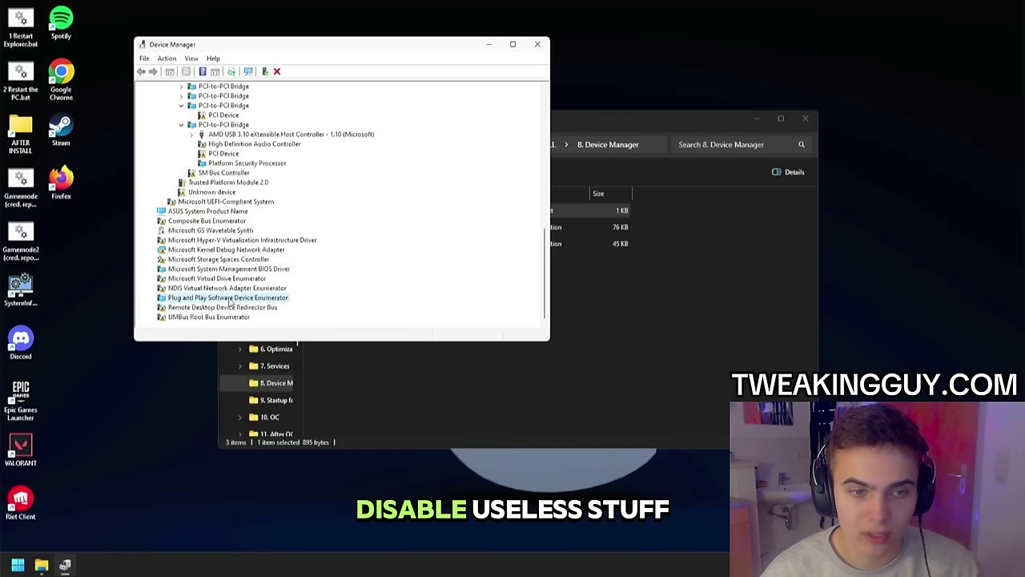
{"action": "right_click", "coordinate": [229, 299]}
{"action": "key", "text": "Escape"}
{"action": "scroll", "coordinate": [229, 298], "scroll_direction": "up", "scroll_amount": 5}
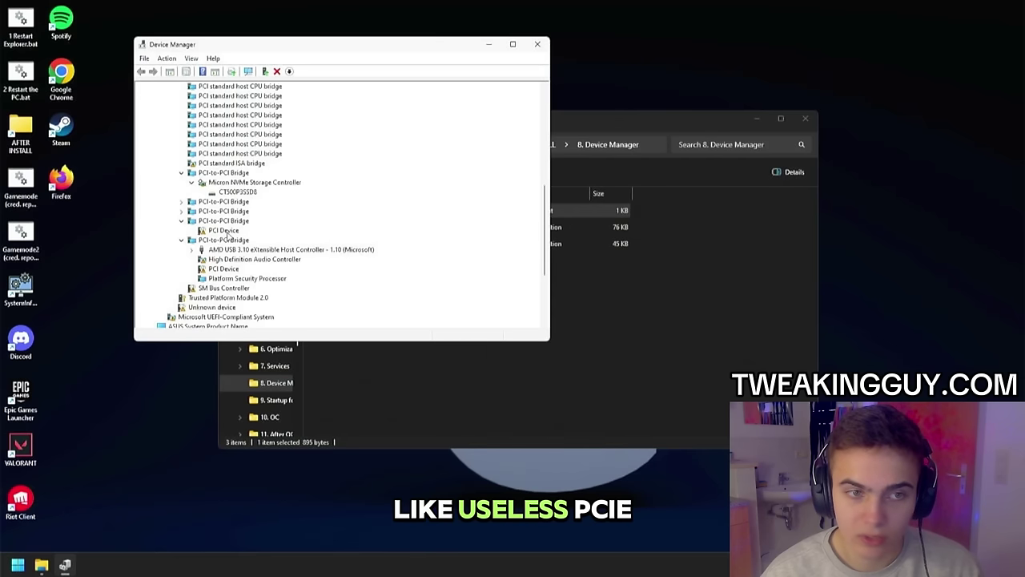
{"action": "left_click", "coordinate": [182, 201]}
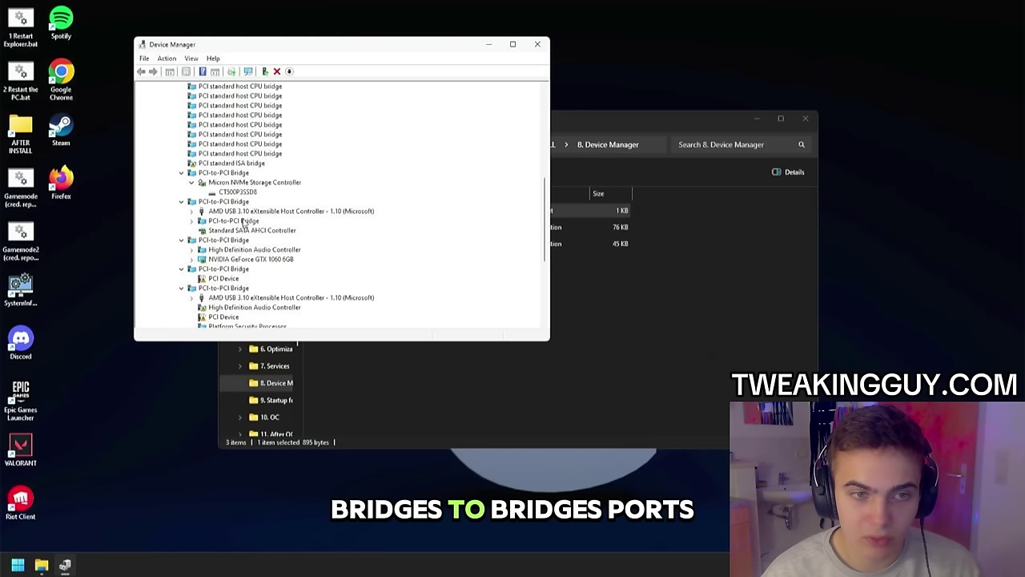
{"action": "left_click", "coordinate": [192, 222]}
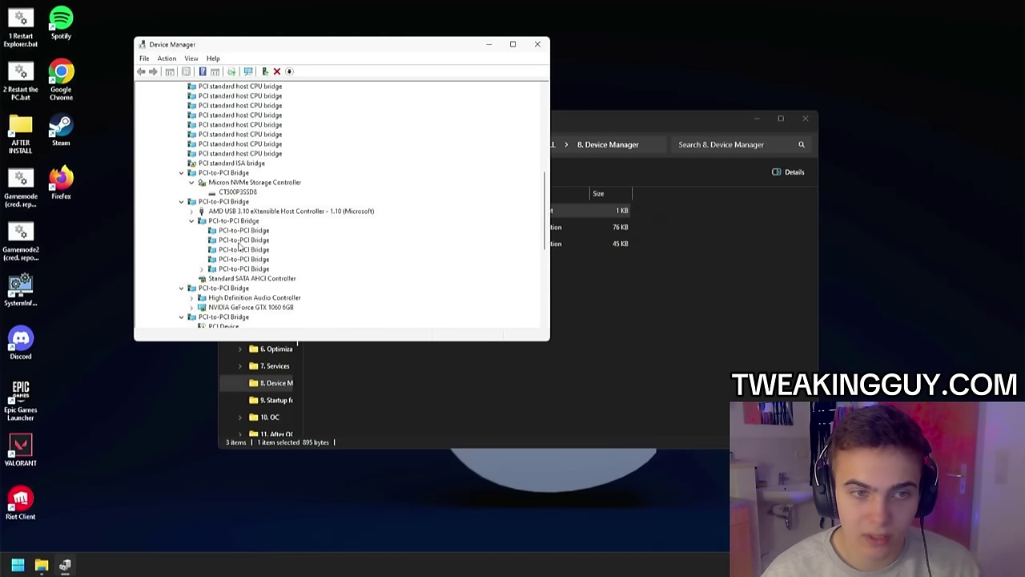
Step: Disable the four empty PCI-to-PCI Bridge devices nested beside the AMD USB host controller and the SATA AHCI controller
{"action": "right_click", "coordinate": [223, 262]}
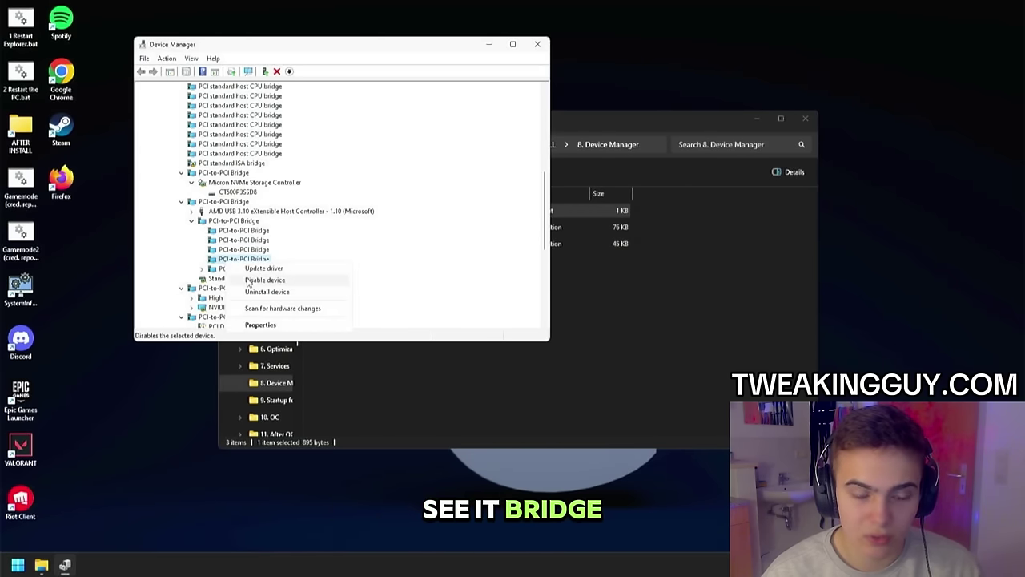
{"action": "left_click", "coordinate": [234, 282]}
{"action": "left_click", "coordinate": [536, 293]}
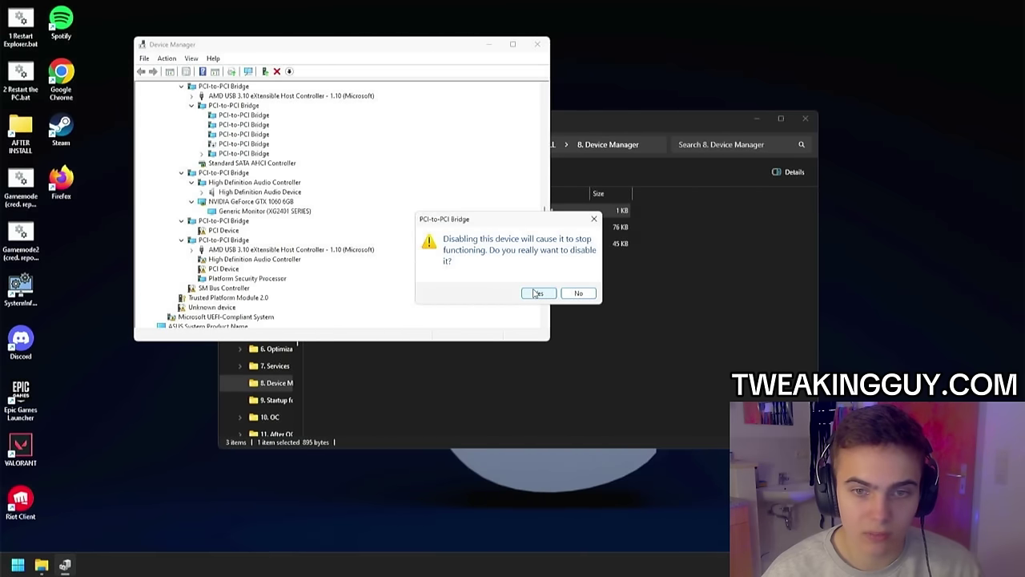
{"action": "left_click", "coordinate": [538, 293]}
{"action": "right_click", "coordinate": [245, 192]}
{"action": "left_click", "coordinate": [273, 213]}
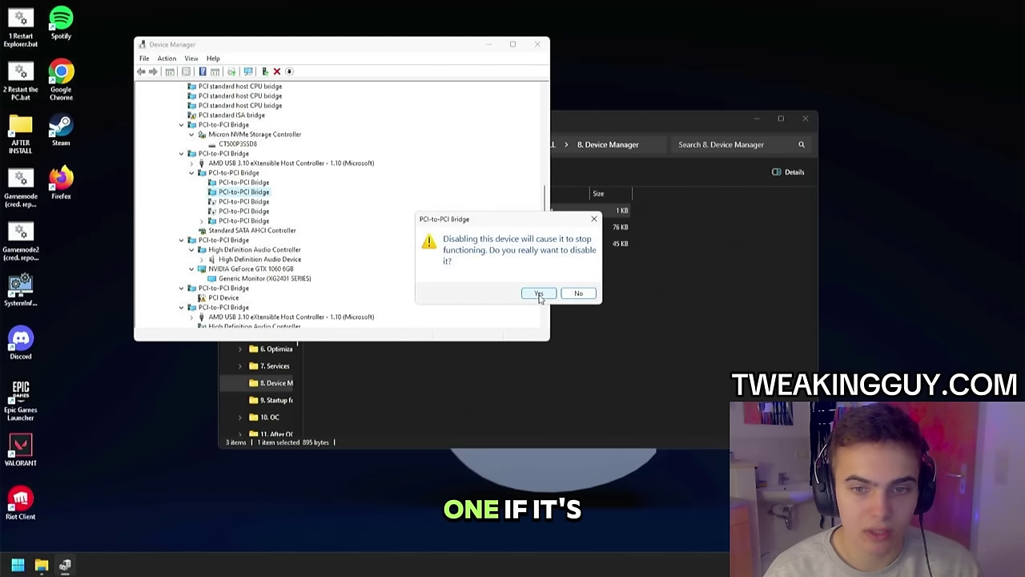
{"action": "left_click", "coordinate": [539, 294]}
{"action": "right_click", "coordinate": [245, 308]}
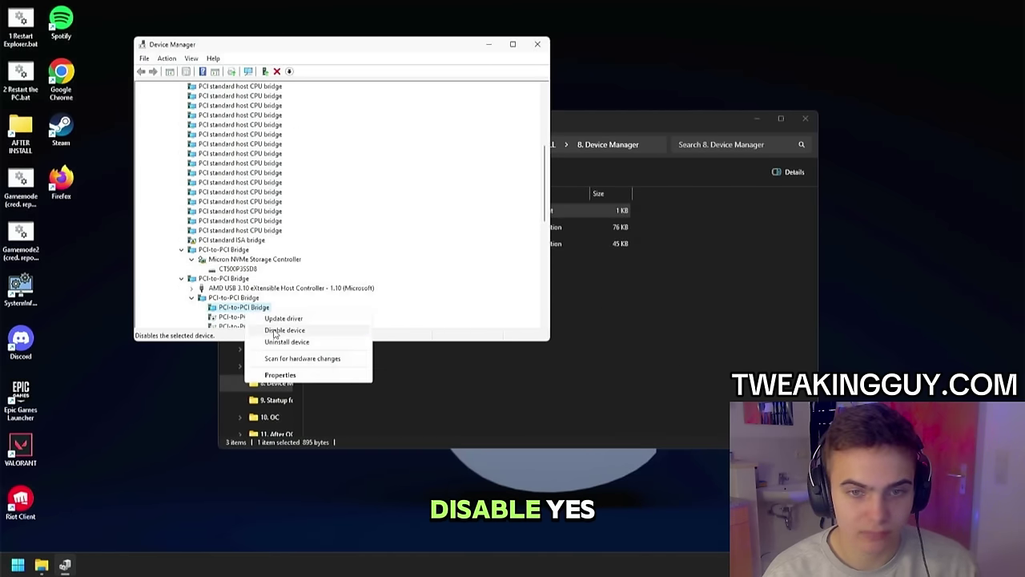
{"action": "left_click", "coordinate": [284, 330]}
{"action": "left_click", "coordinate": [537, 295]}
Step: Switch to viewing resources by connection and disable the Motherboard resources entries in the Memory group
{"action": "left_click", "coordinate": [192, 59]}
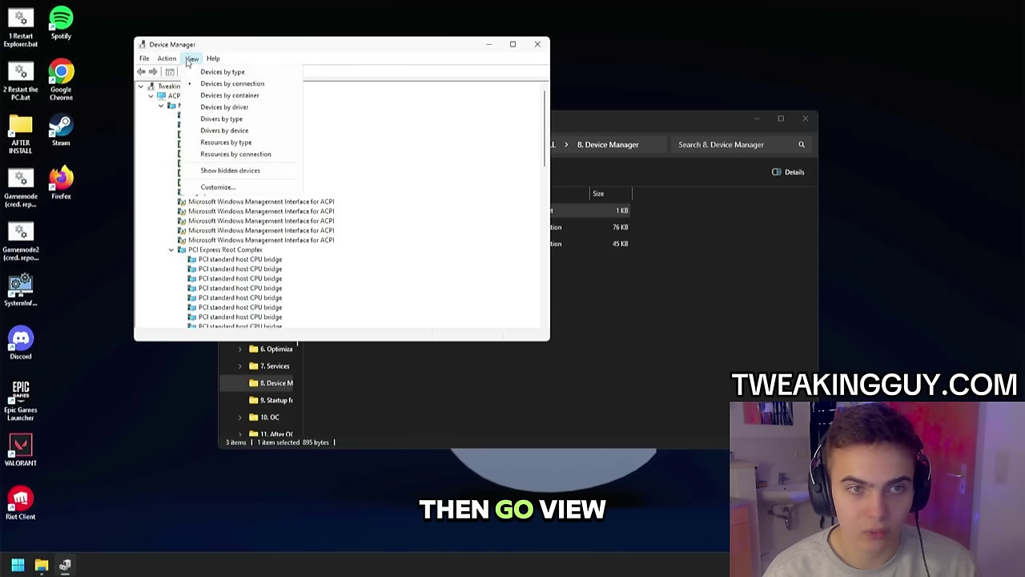
{"action": "left_click", "coordinate": [217, 156]}
{"action": "left_click_drag", "start_coordinate": [543, 96], "coordinate": [544, 316]}
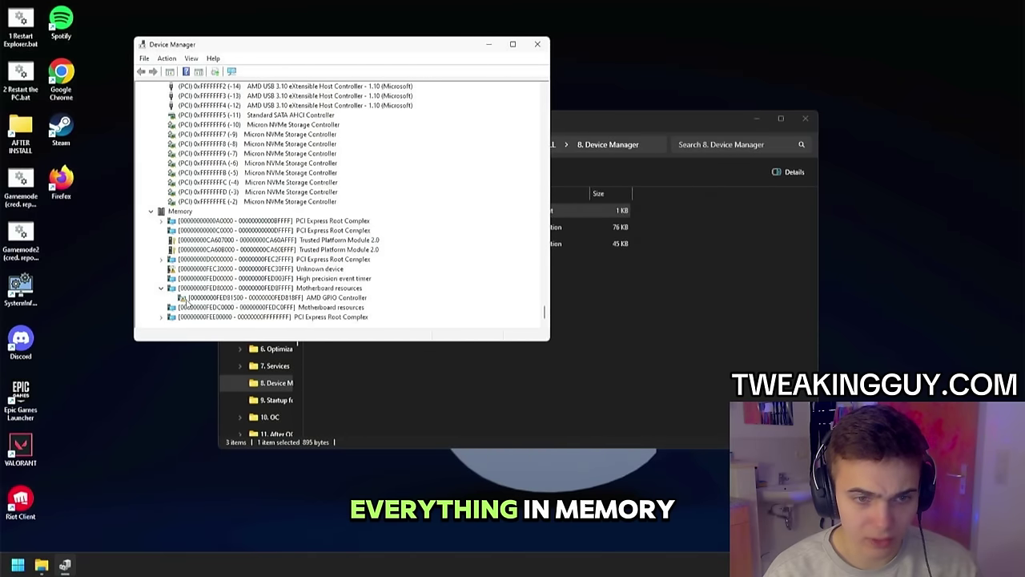
{"action": "right_click", "coordinate": [282, 290]}
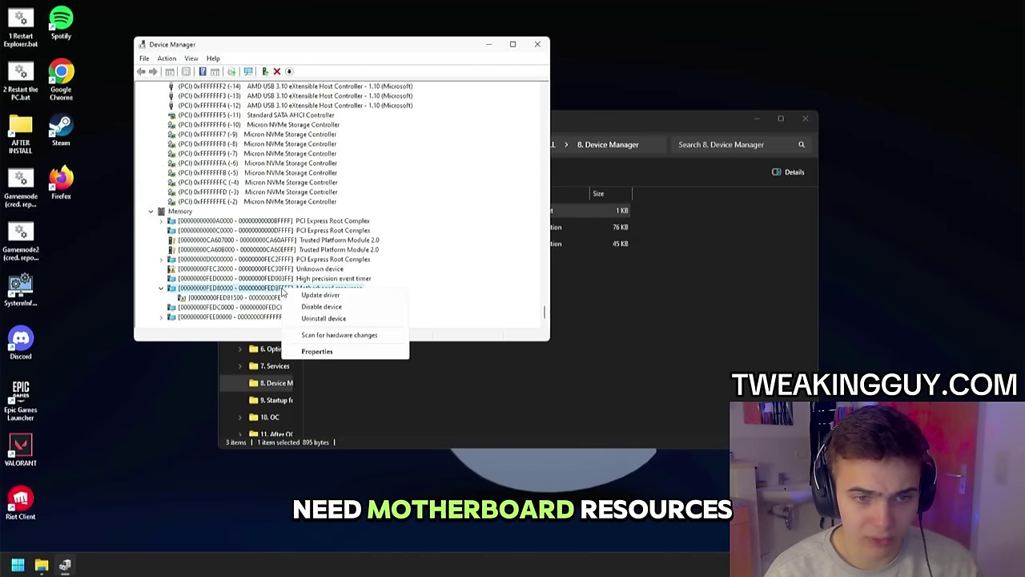
{"action": "left_click", "coordinate": [229, 307]}
{"action": "right_click", "coordinate": [230, 307]}
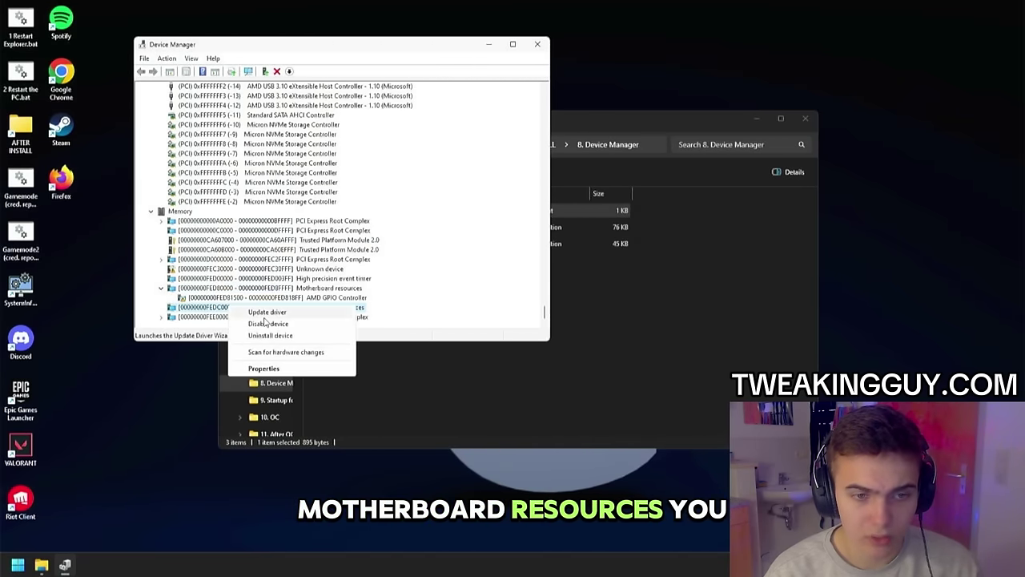
{"action": "left_click", "coordinate": [267, 324]}
{"action": "left_click", "coordinate": [539, 295]}
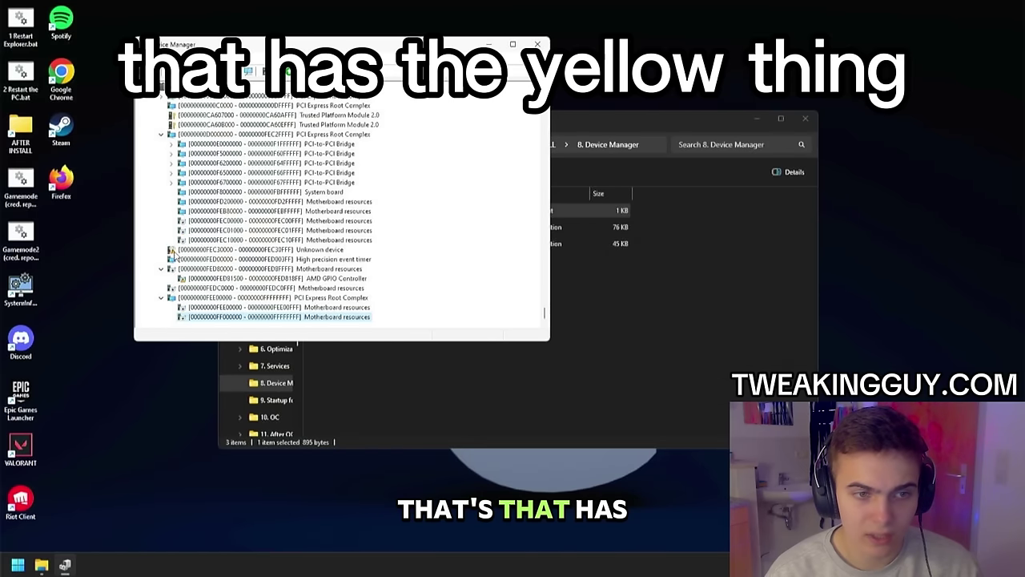
Step: Check the Unknown device in Memory and the Motherboard resources and System CMOS/real time clock entries under Input/output (IO), then close Device Manager
{"action": "left_click", "coordinate": [173, 251]}
{"action": "scroll", "coordinate": [338, 238], "scroll_direction": "up", "scroll_amount": 15}
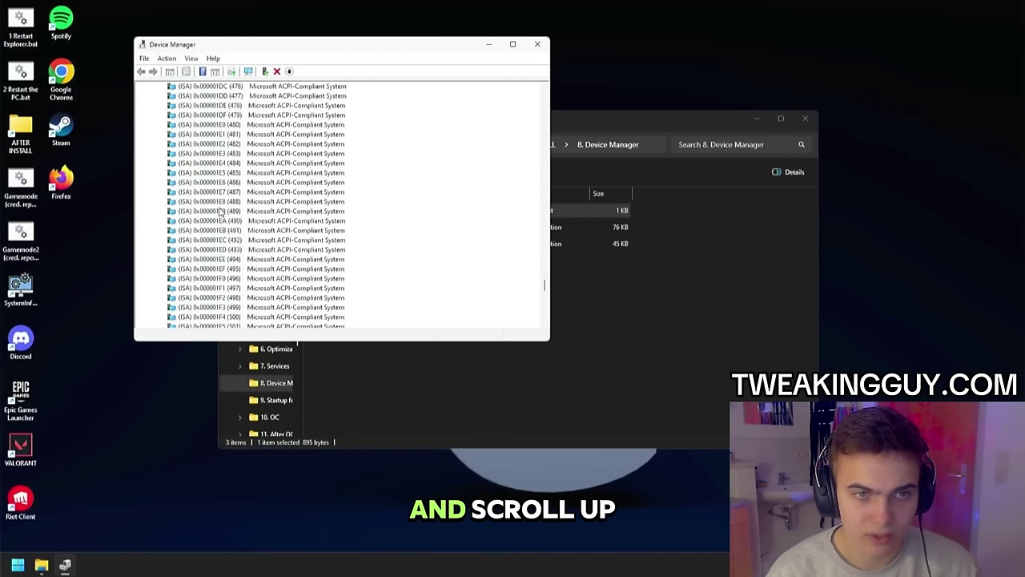
{"action": "scroll", "coordinate": [338, 238], "scroll_direction": "up", "scroll_amount": 10}
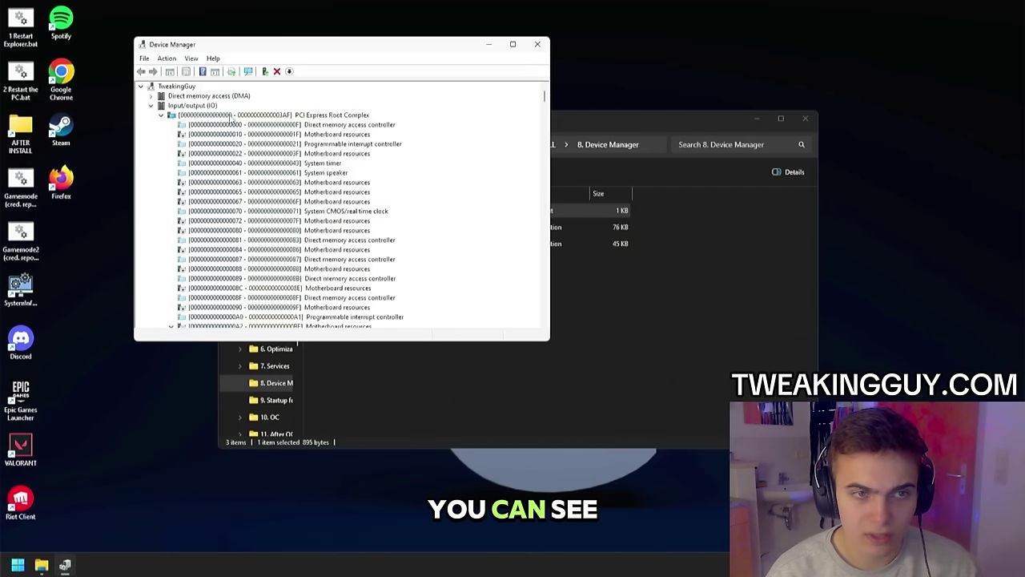
{"action": "left_click", "coordinate": [319, 134]}
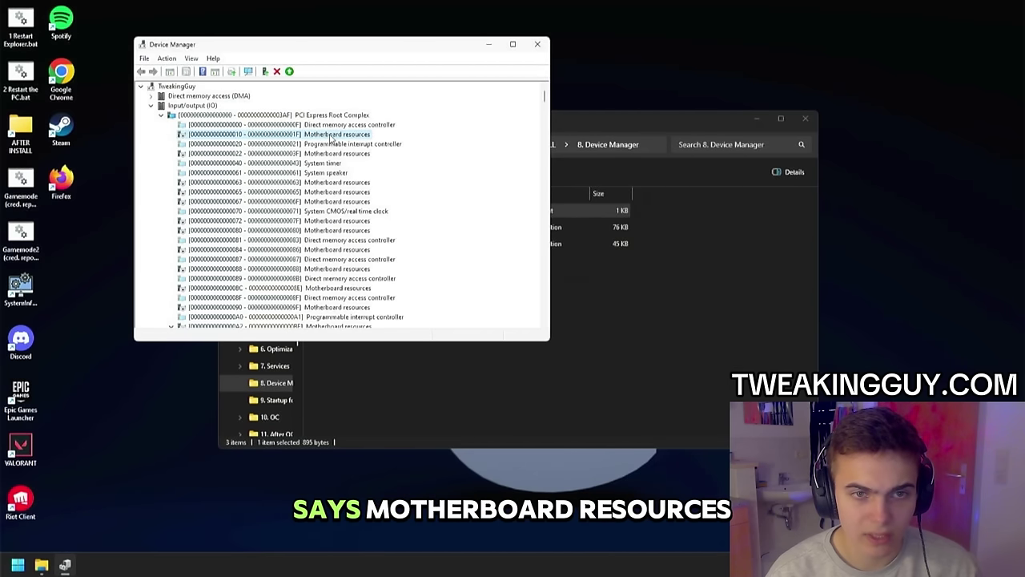
{"action": "right_click", "coordinate": [319, 210]}
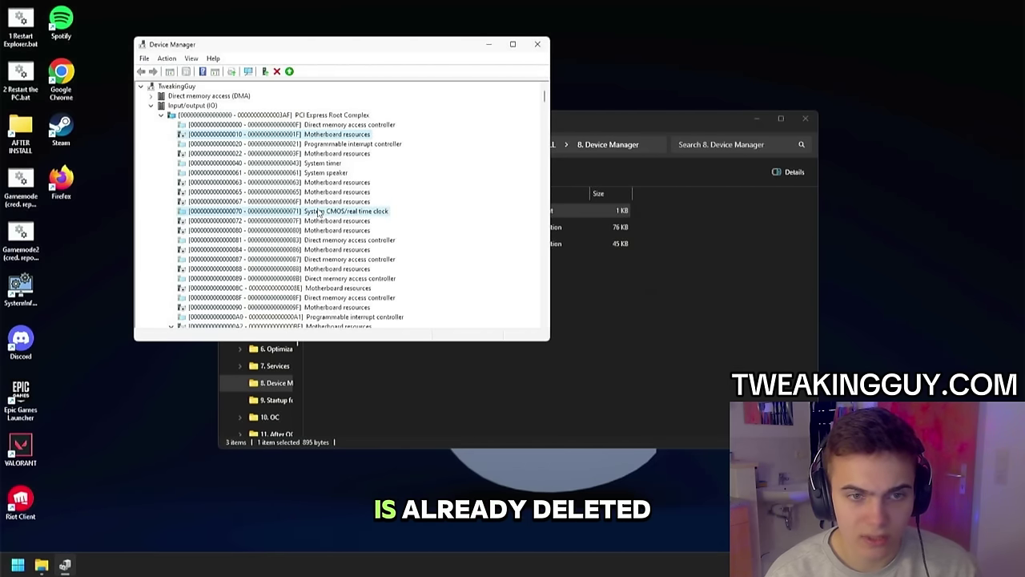
{"action": "left_click", "coordinate": [453, 173]}
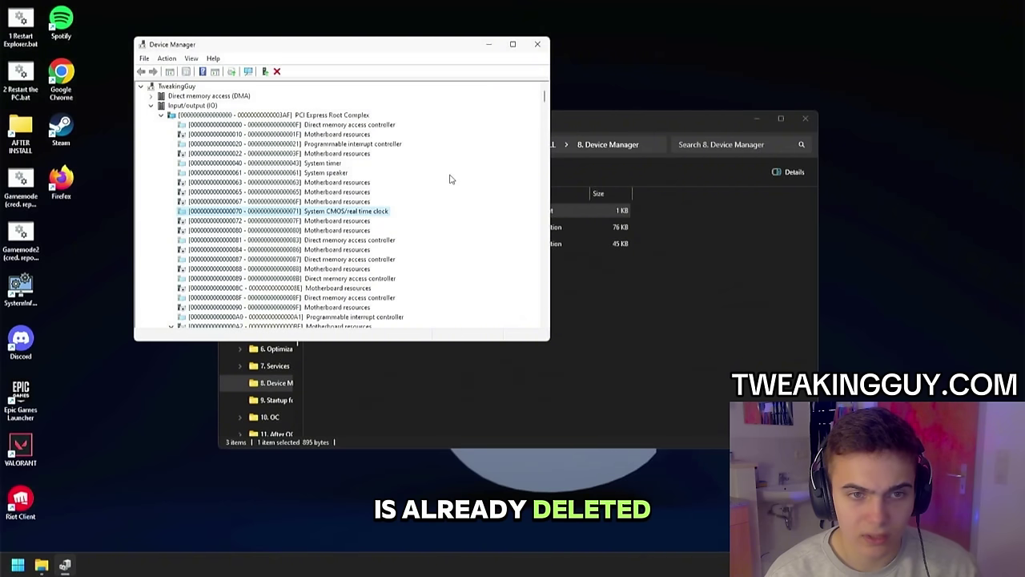
{"action": "left_click", "coordinate": [537, 44]}
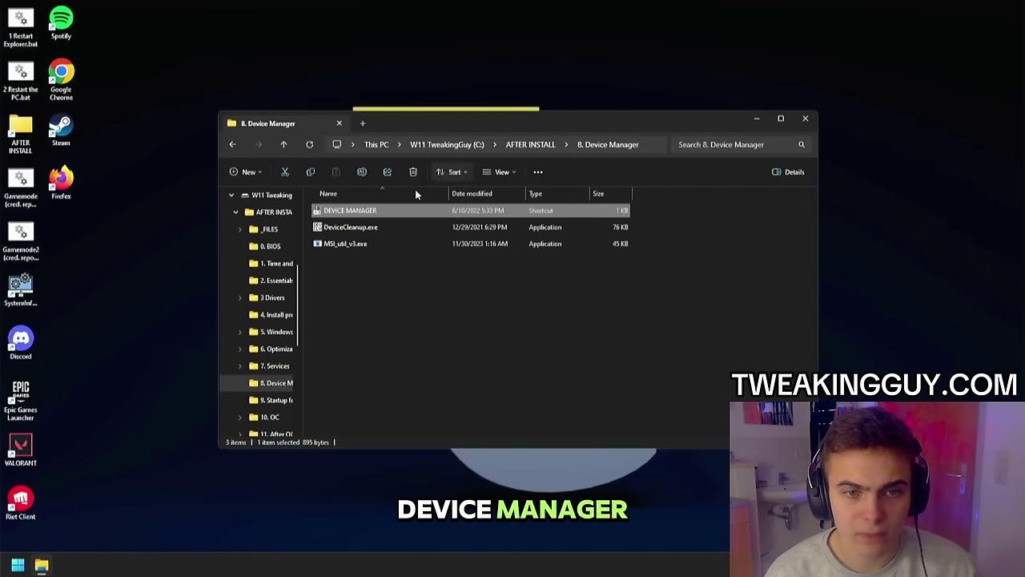
Step: Run DeviceCleanup.exe, delete all listed non-present devices and close the tool
{"action": "double_click", "coordinate": [356, 228]}
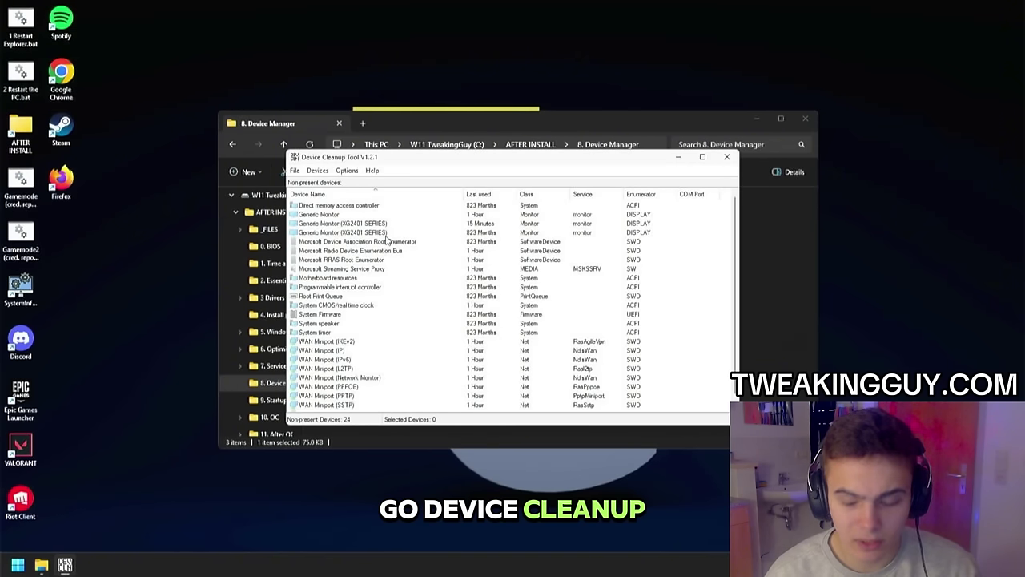
{"action": "key", "text": "ctrl+a"}
{"action": "scroll", "coordinate": [380, 277], "scroll_direction": "down", "scroll_amount": 1}
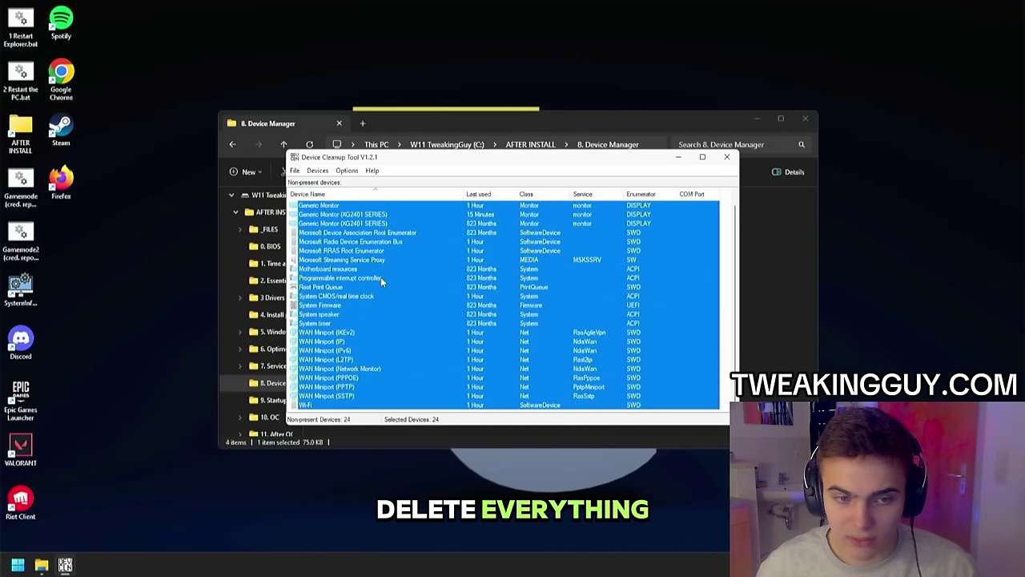
{"action": "key", "text": "Delete"}
{"action": "key", "text": "alt+F4"}
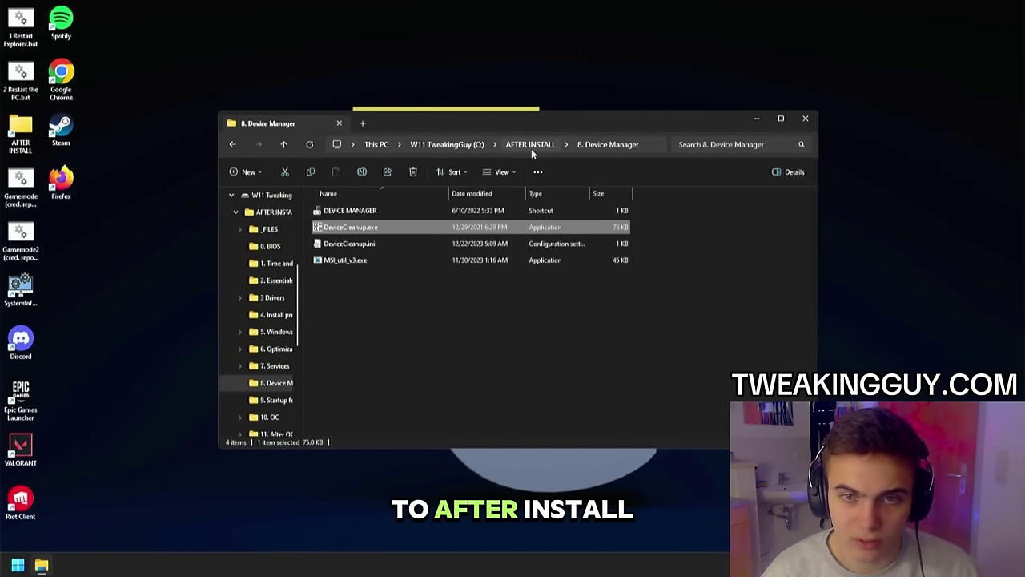
Step: Return to the AFTER INSTALL folder and open 9. Startup folder
{"action": "left_click", "coordinate": [530, 148]}
{"action": "double_click", "coordinate": [398, 374]}
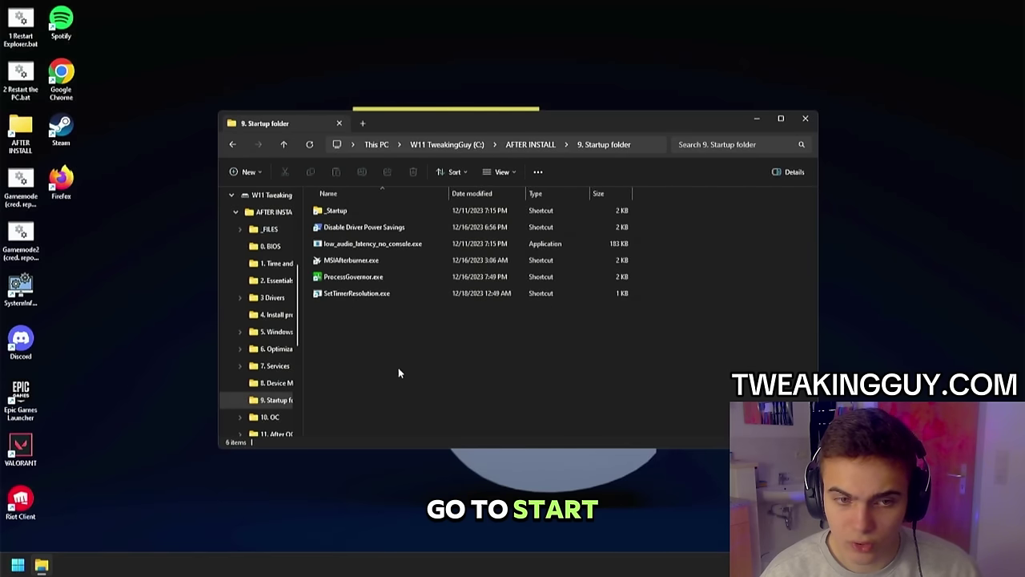
Step: Return from 9. Startup folder to AFTER INSTALL and open 10. OC to check its CPU, GPU and RAM folders
{"action": "left_click_drag", "start_coordinate": [378, 330], "coordinate": [355, 213]}
{"action": "key", "text": "alt+Left"}
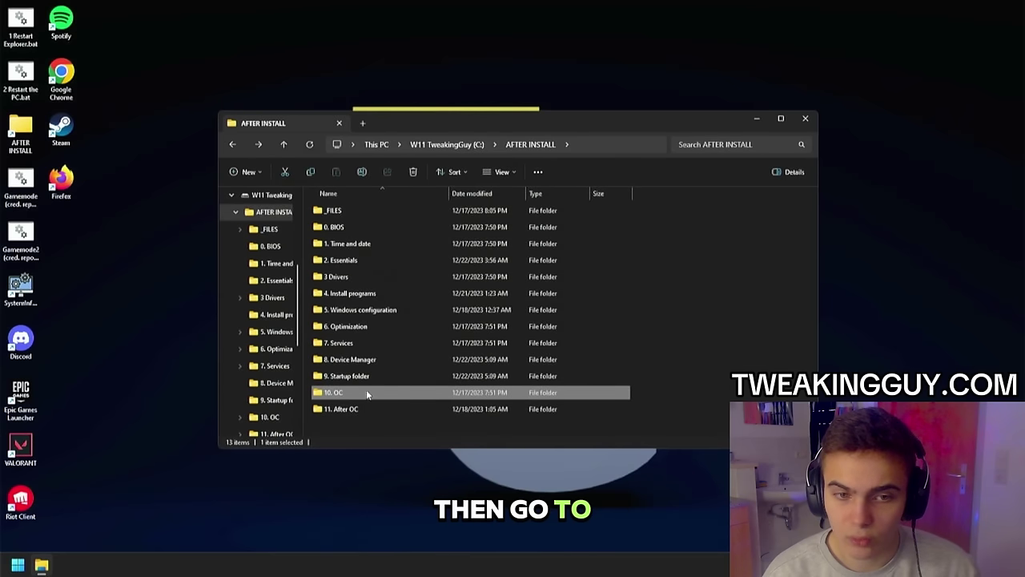
{"action": "left_click", "coordinate": [366, 389]}
{"action": "double_click", "coordinate": [370, 391]}
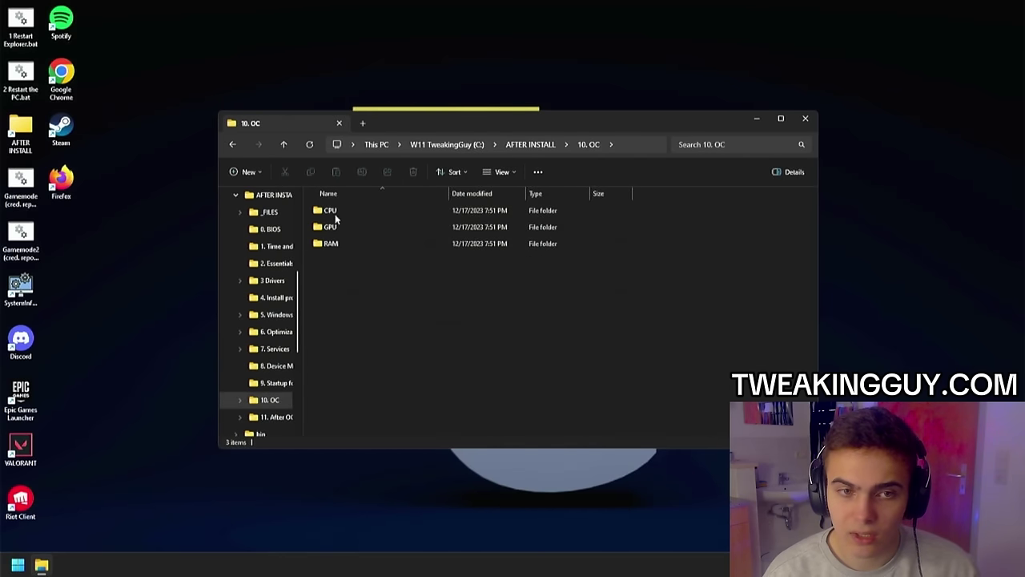
{"action": "left_click", "coordinate": [362, 250]}
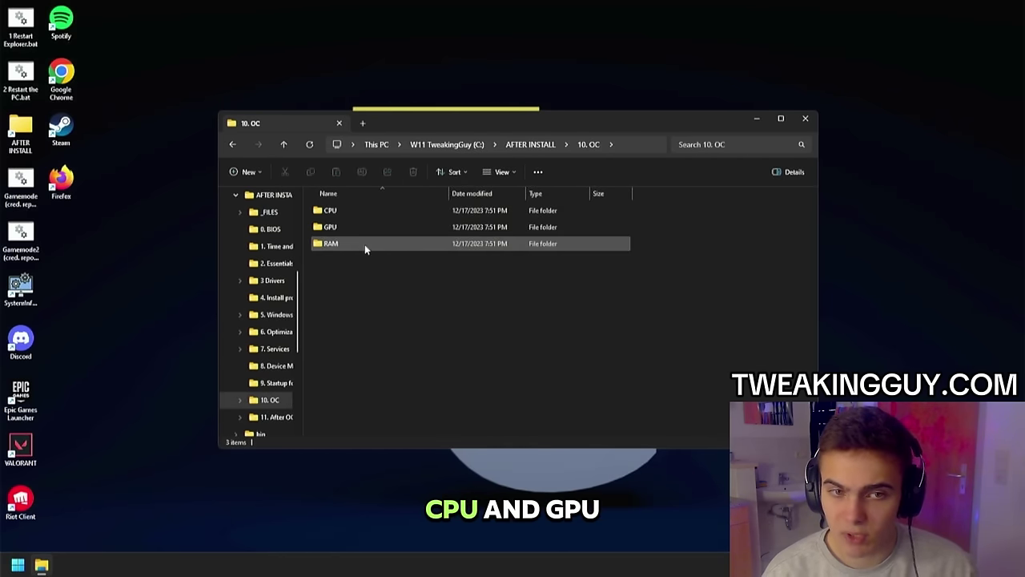
{"action": "left_click", "coordinate": [390, 272]}
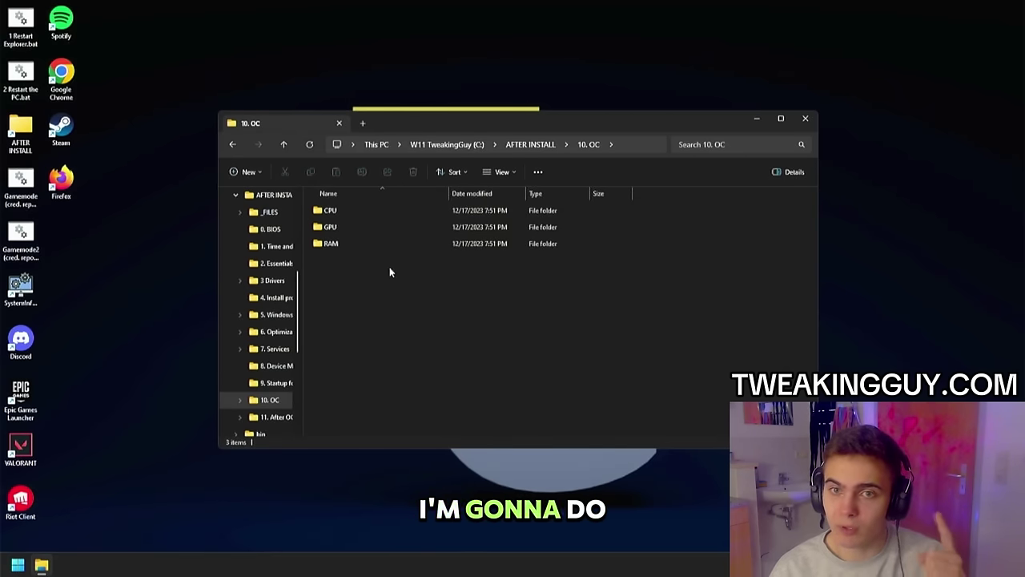
Step: Go to the 11. After OC folder and launch Autoruns.exe from its Autoruns subfolder
{"action": "key", "text": "alt+Up"}
{"action": "double_click", "coordinate": [380, 411]}
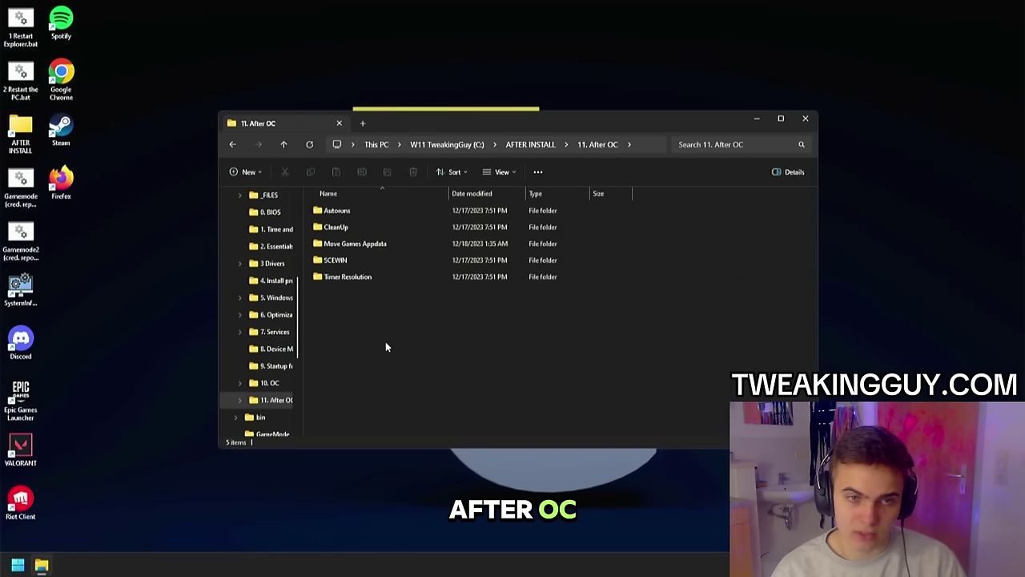
{"action": "double_click", "coordinate": [330, 210]}
{"action": "double_click", "coordinate": [340, 211]}
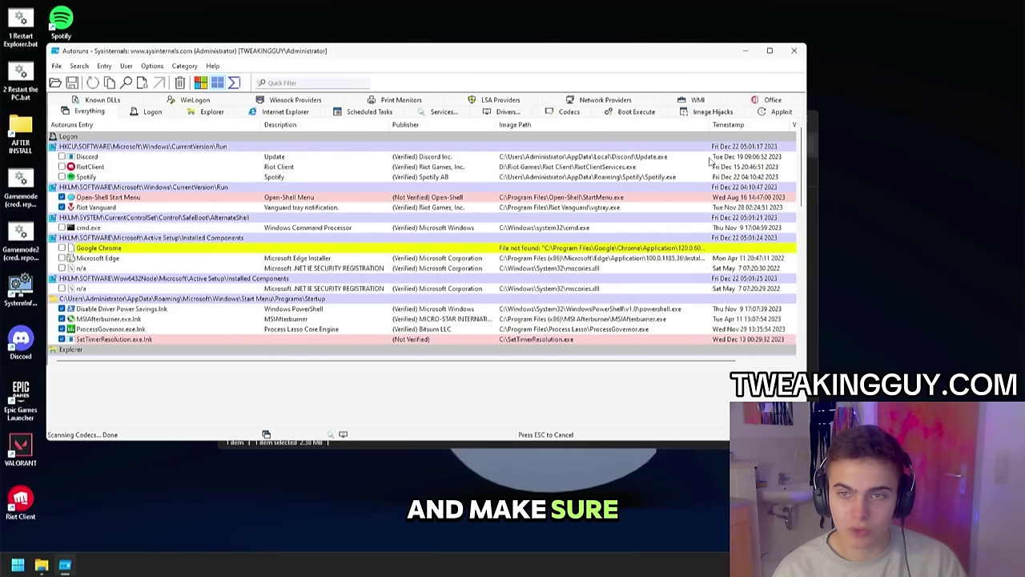
Step: Review the Autoruns list for enabled bloatware, checking the Startup folder shortcuts and the vgc service, then close Autoruns
{"action": "left_click_drag", "start_coordinate": [803, 164], "coordinate": [800, 190]}
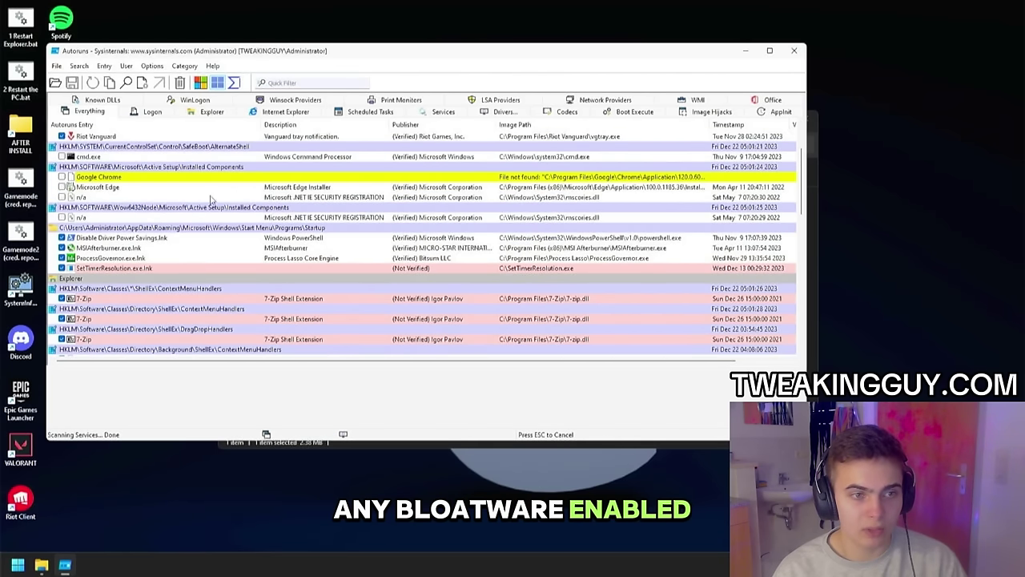
{"action": "left_click", "coordinate": [195, 230]}
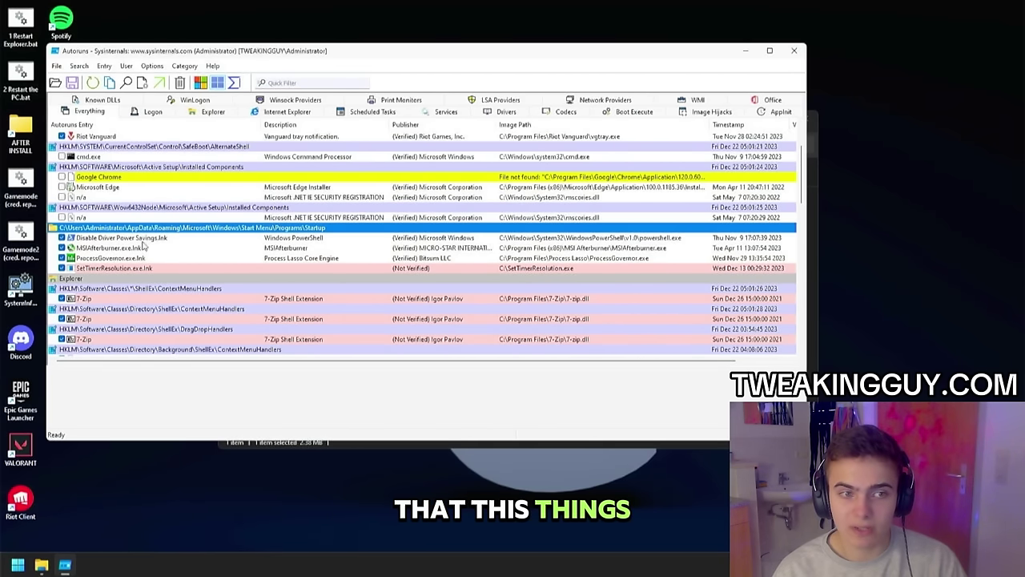
{"action": "scroll", "coordinate": [127, 256], "scroll_direction": "down", "scroll_amount": 7}
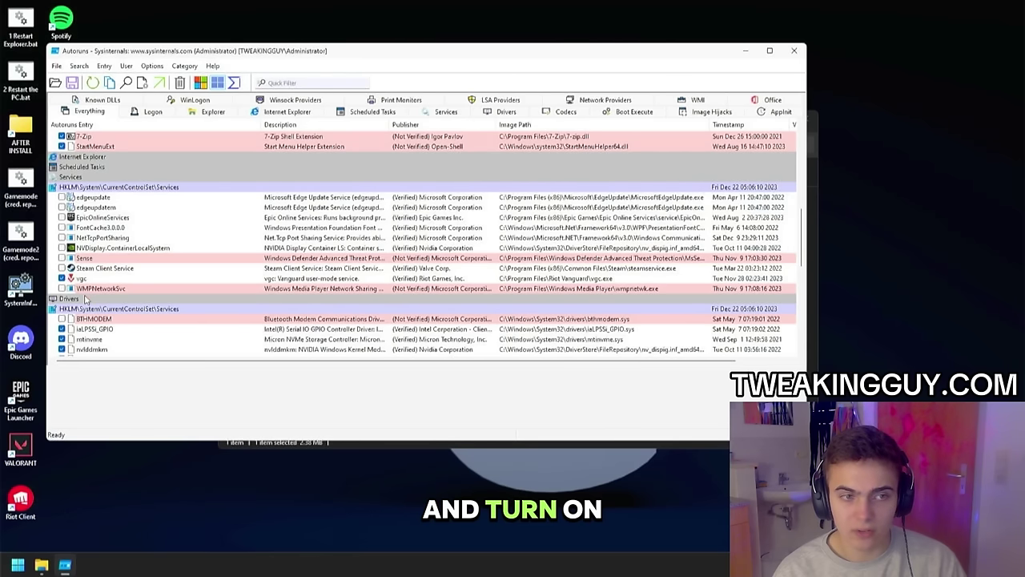
{"action": "left_click", "coordinate": [95, 280]}
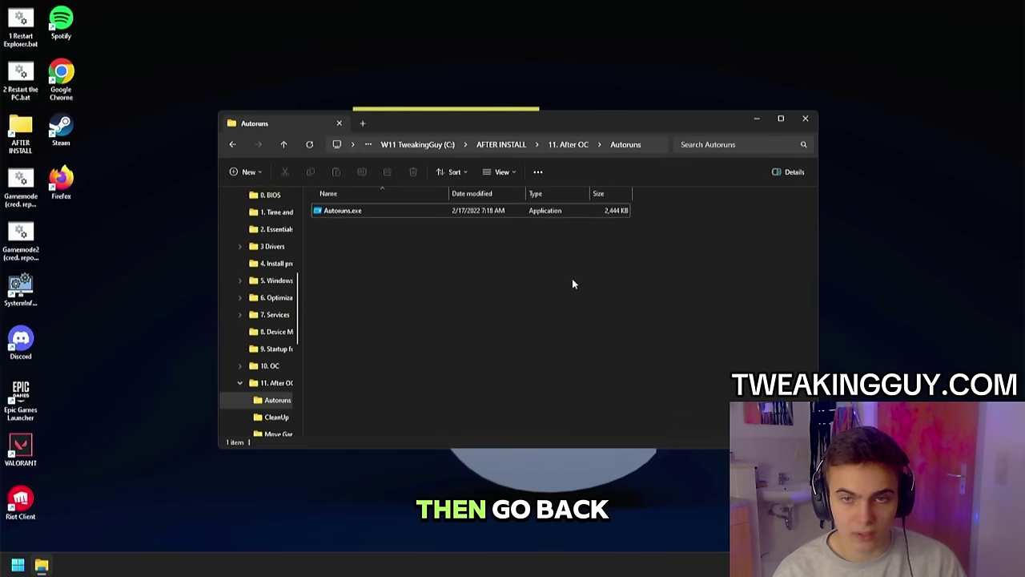
Step: Open the CleanUp folder in 11. After OC, run RevoUPort.exe and accept the license agreement
{"action": "key", "text": "alt+Left"}
{"action": "double_click", "coordinate": [380, 228]}
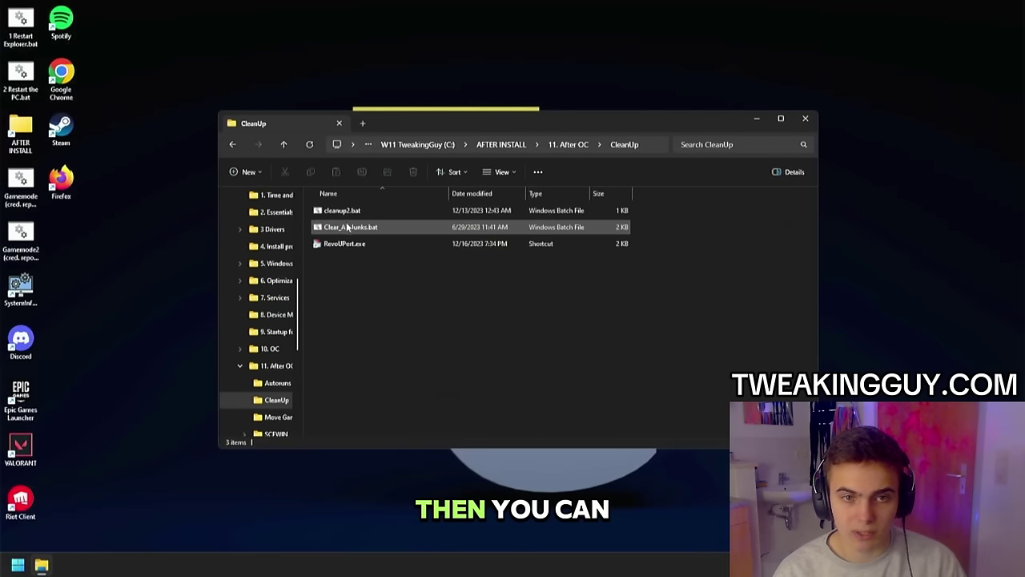
{"action": "left_click", "coordinate": [343, 229]}
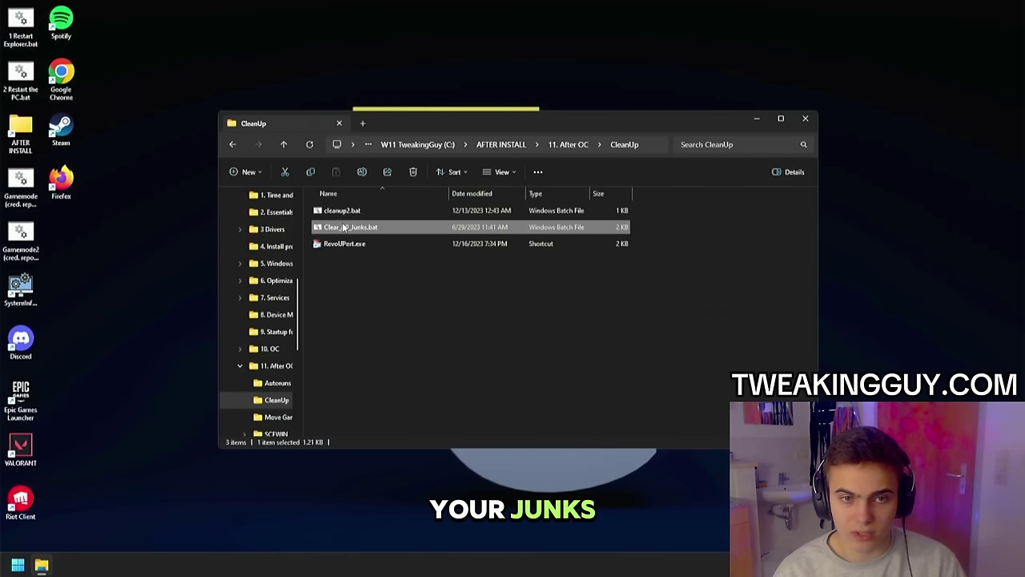
{"action": "double_click", "coordinate": [347, 248]}
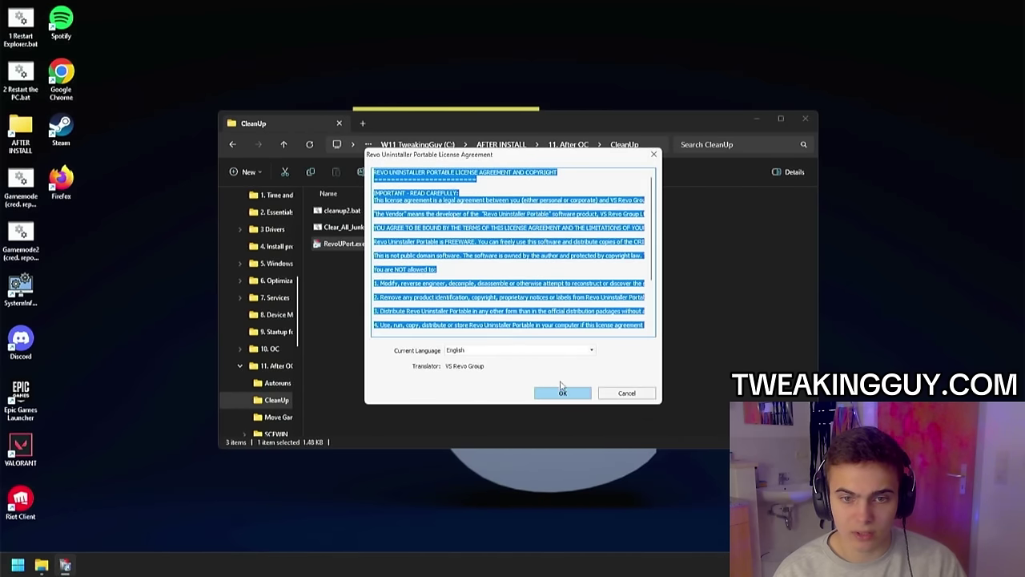
{"action": "left_click", "coordinate": [563, 393]}
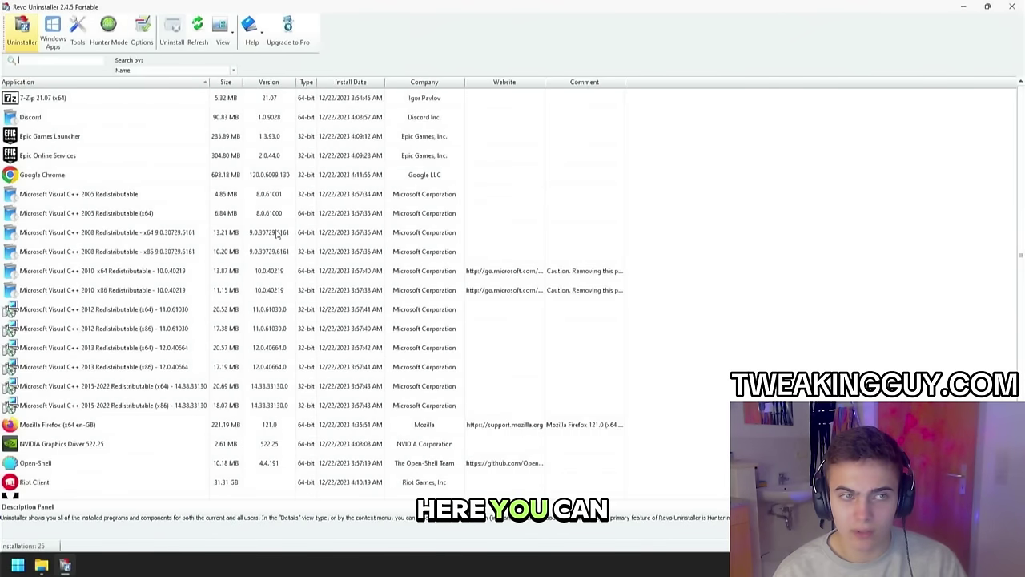
Step: Uninstall Google Chrome and its browsing data without a System Restore Point, then scan in Advanced mode and delete all leftover registry items
{"action": "left_click", "coordinate": [184, 290]}
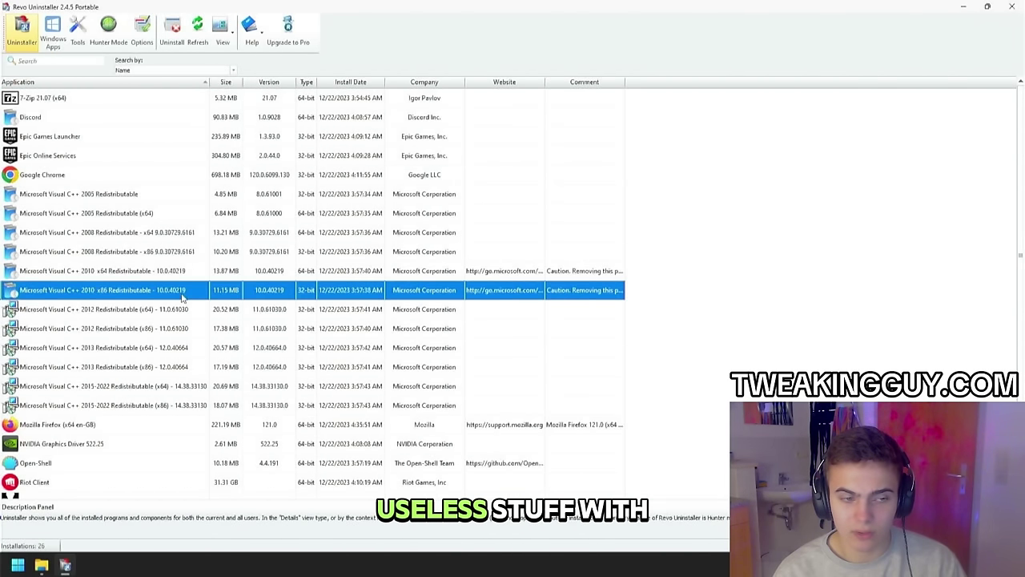
{"action": "scroll", "coordinate": [128, 328], "scroll_direction": "down", "scroll_amount": 2}
{"action": "left_click", "coordinate": [94, 333]}
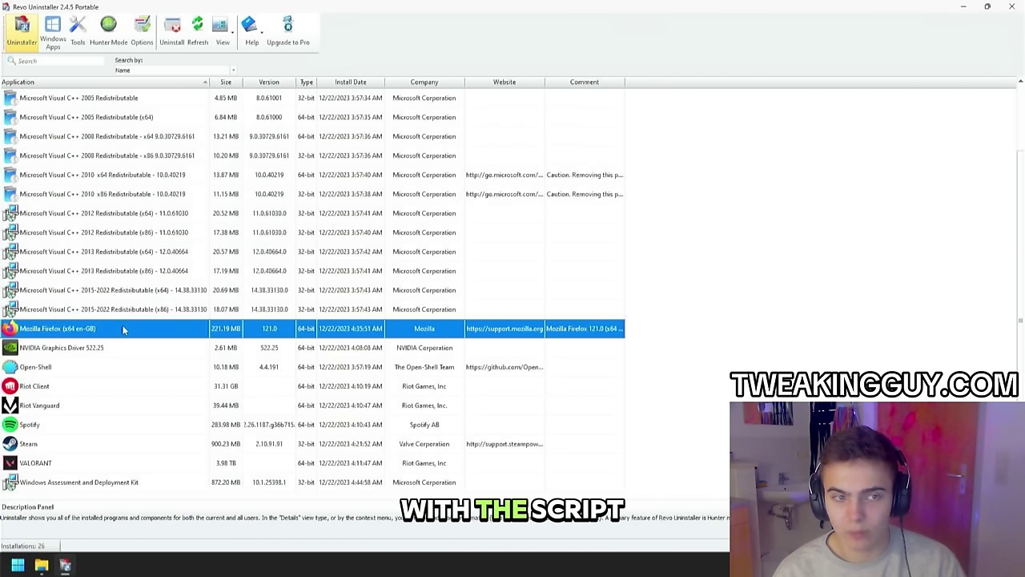
{"action": "key", "text": "g"}
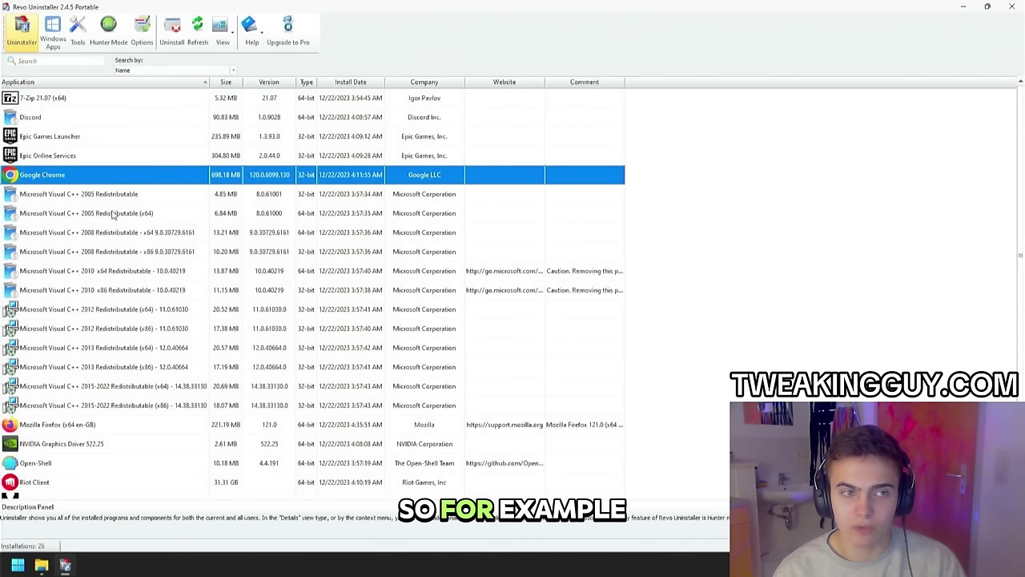
{"action": "double_click", "coordinate": [75, 177]}
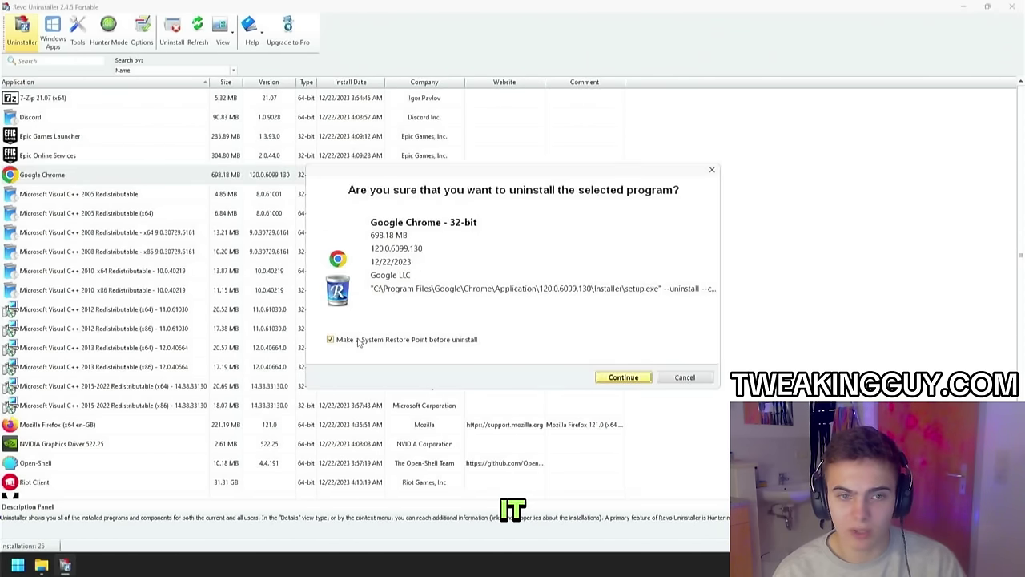
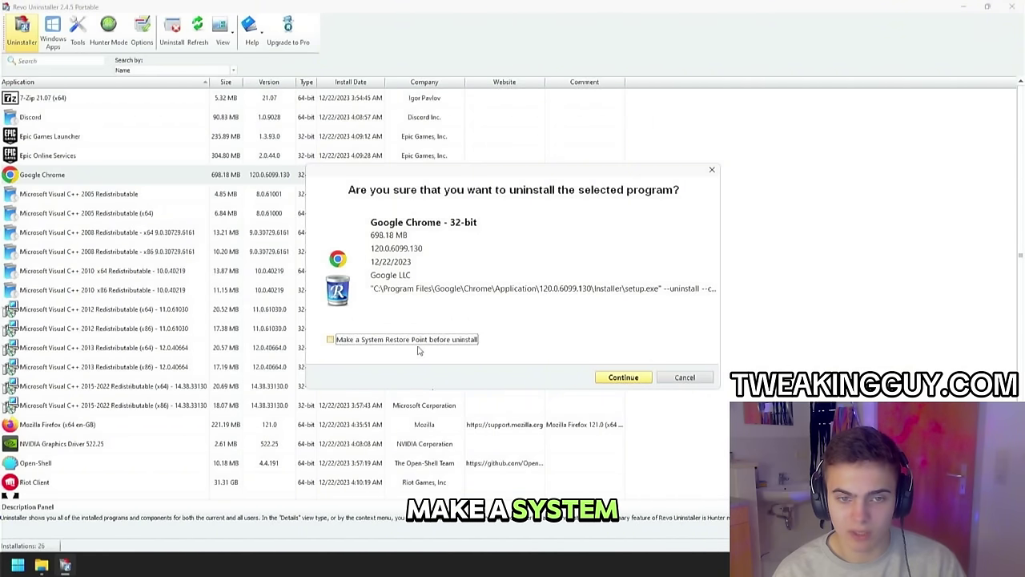
{"action": "left_click", "coordinate": [633, 381]}
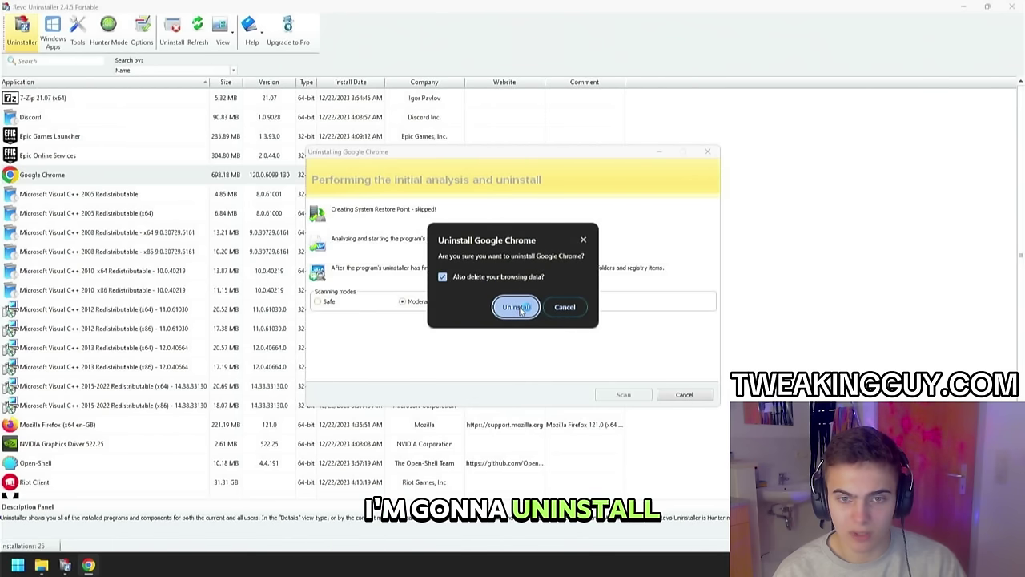
{"action": "left_click", "coordinate": [517, 308]}
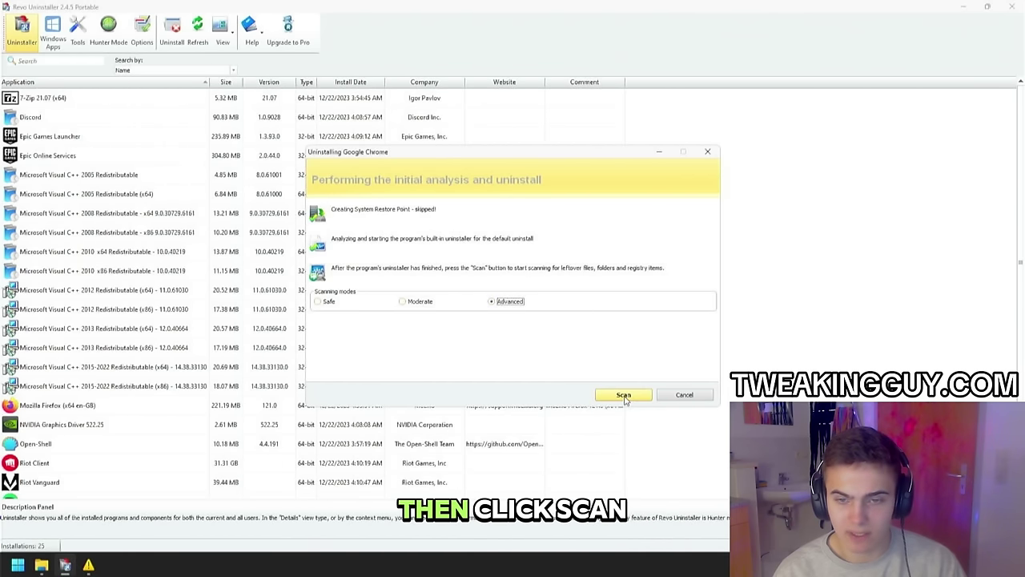
{"action": "left_click", "coordinate": [621, 395]}
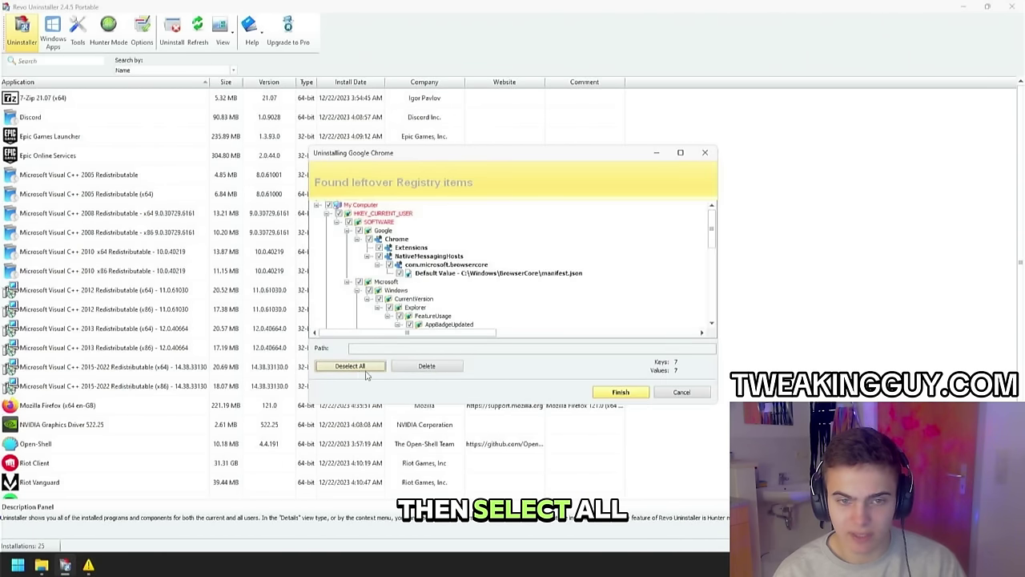
{"action": "left_click", "coordinate": [427, 367]}
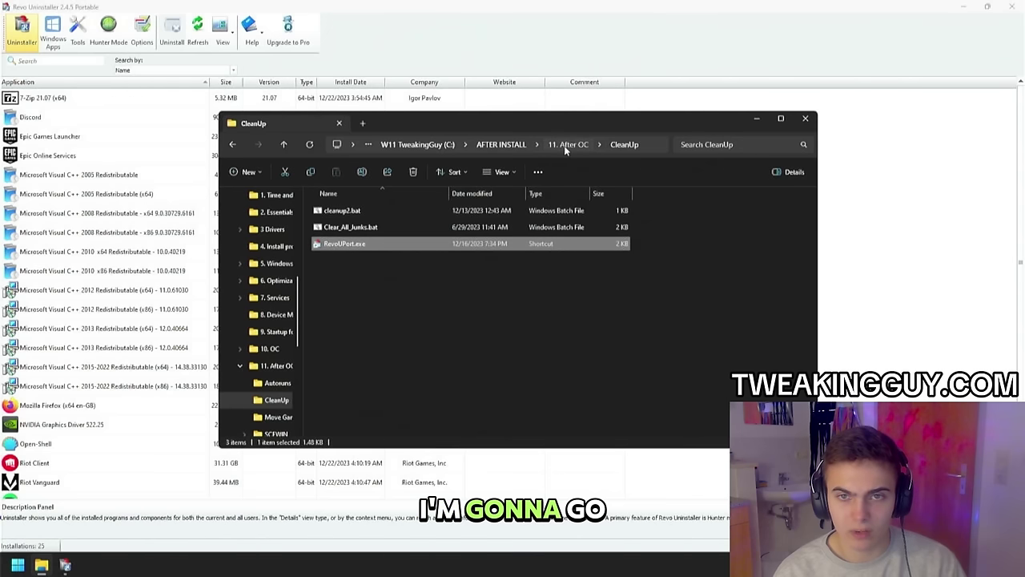
Step: Return to 11. After OC, open Move Games Appdata and run Move Games Appdata.bat
{"action": "left_click", "coordinate": [566, 148]}
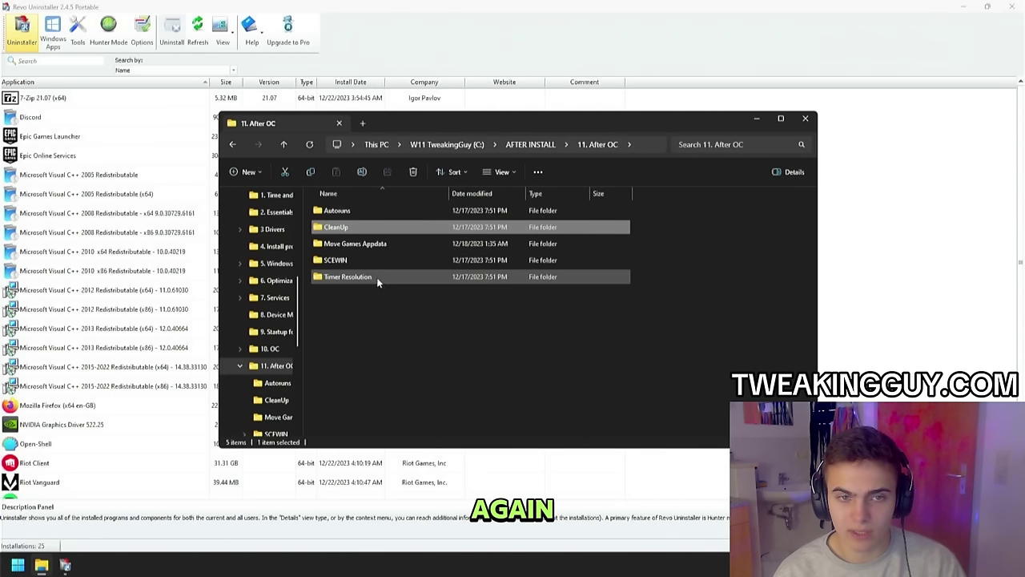
{"action": "double_click", "coordinate": [370, 248]}
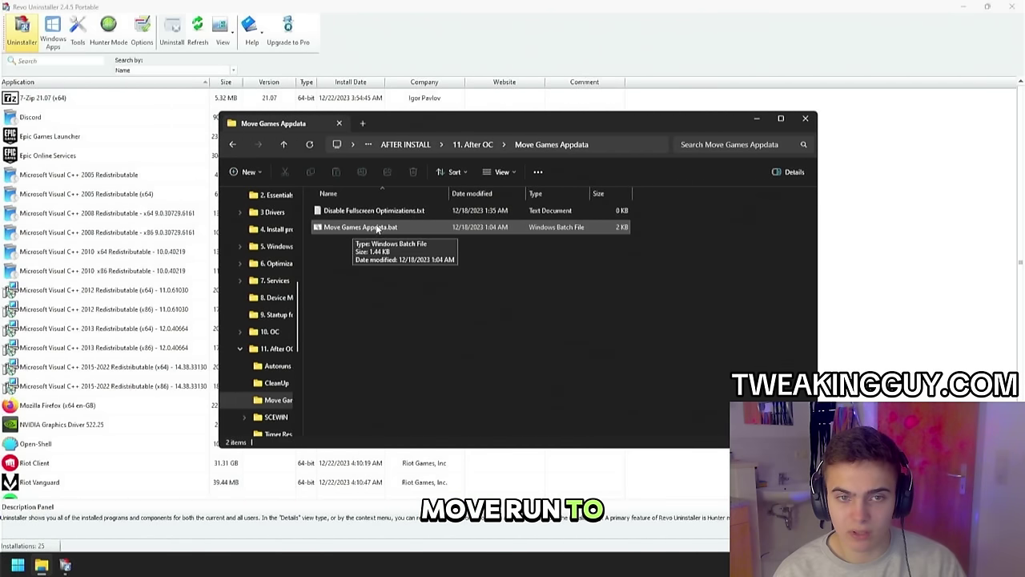
{"action": "double_click", "coordinate": [375, 228]}
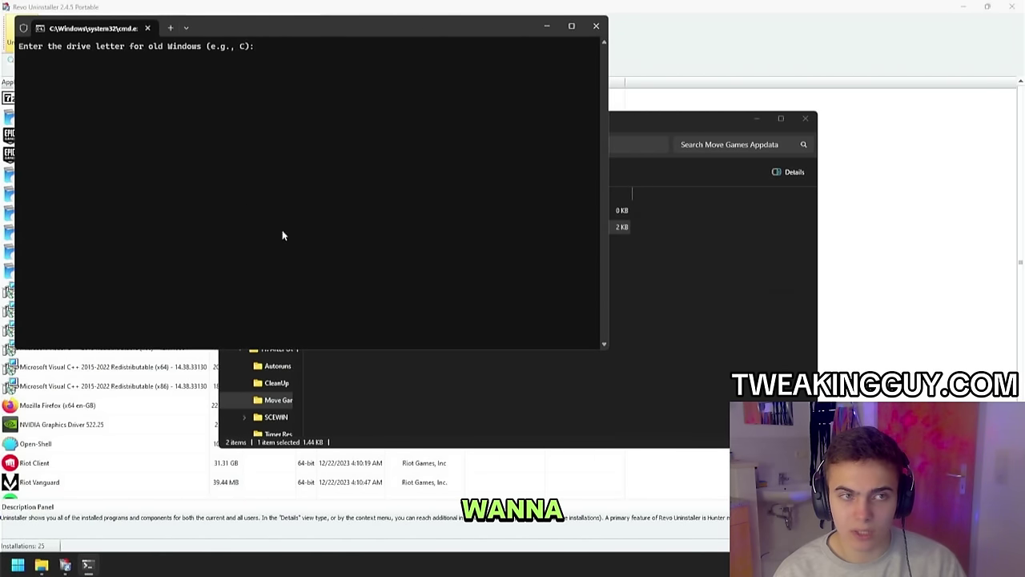
Step: Move the game folders using D as the old Windows drive and C as the new one, then close the finished script
{"action": "left_click_drag", "start_coordinate": [23, 49], "coordinate": [215, 49]}
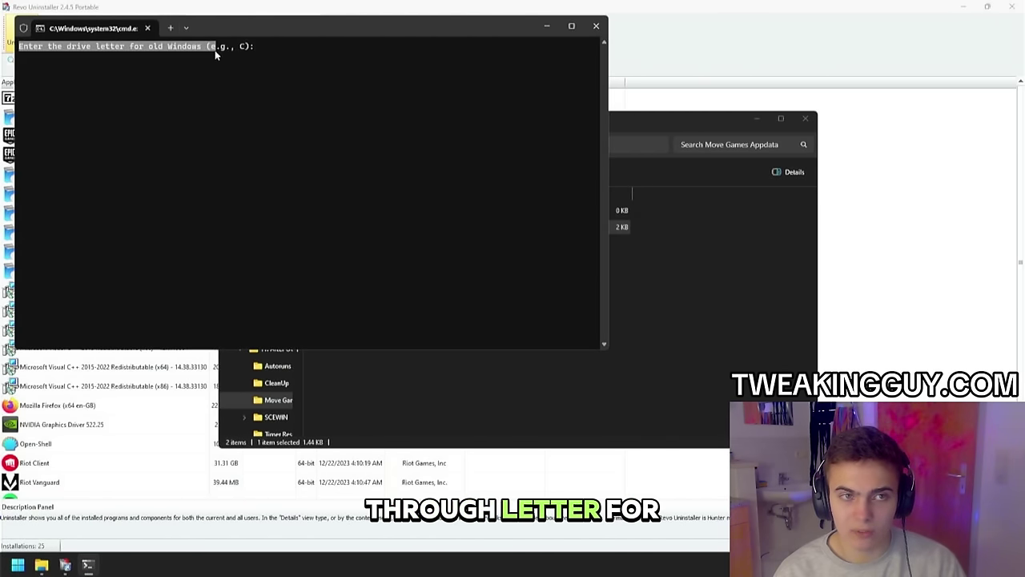
{"action": "left_click", "coordinate": [566, 419]}
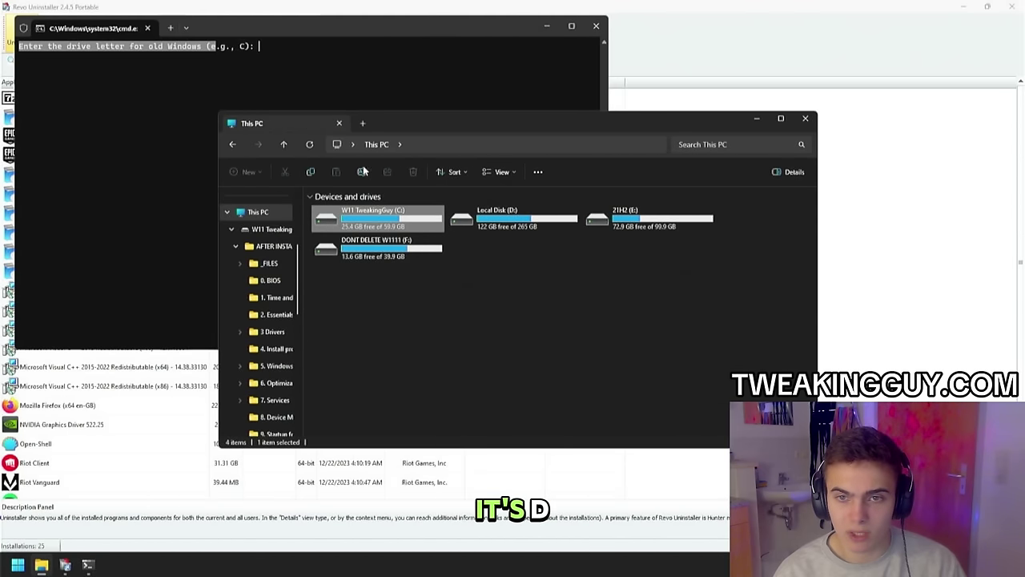
{"action": "left_click", "coordinate": [170, 137]}
{"action": "type", "text": "D"}
{"action": "key", "text": "Return"}
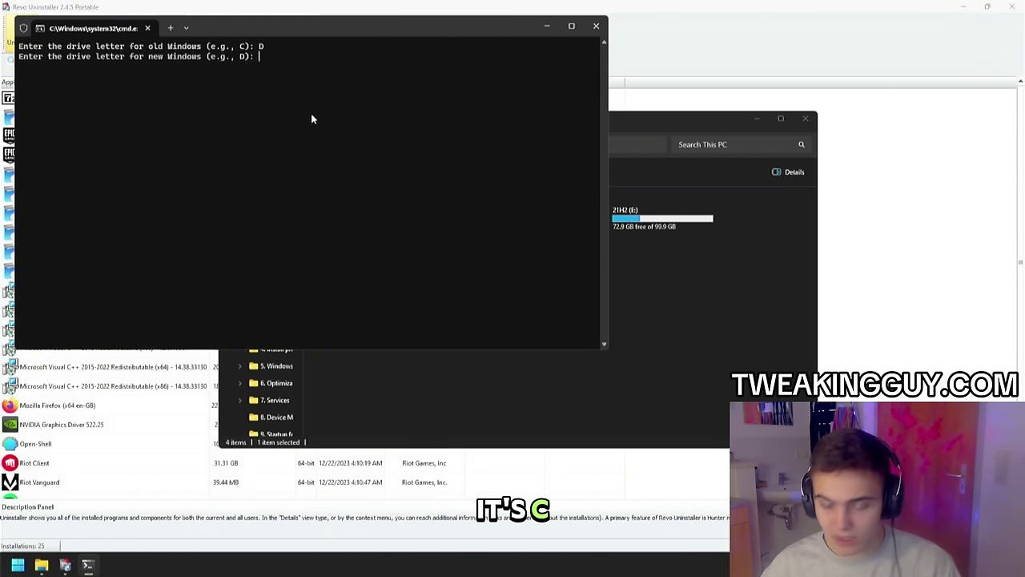
{"action": "type", "text": "C"}
{"action": "key", "text": "Return"}
{"action": "type", "text": "D"}
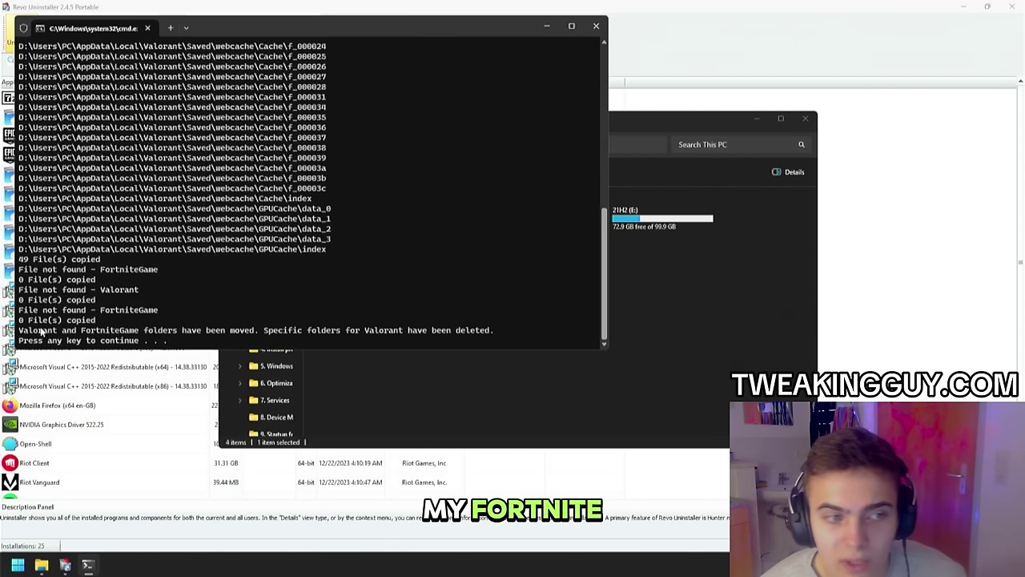
{"action": "left_click_drag", "start_coordinate": [18, 330], "coordinate": [306, 335]}
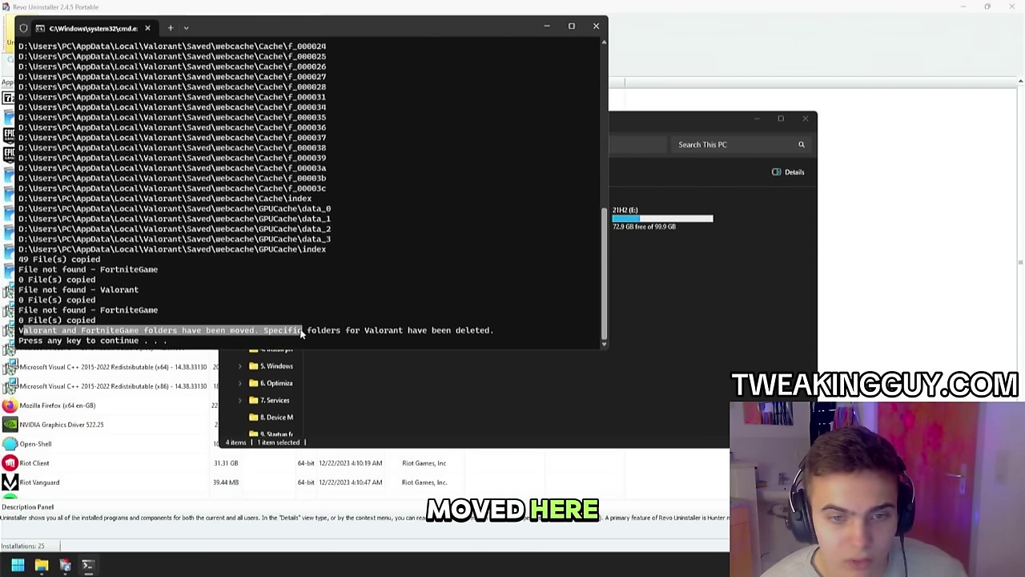
{"action": "key", "text": "Return"}
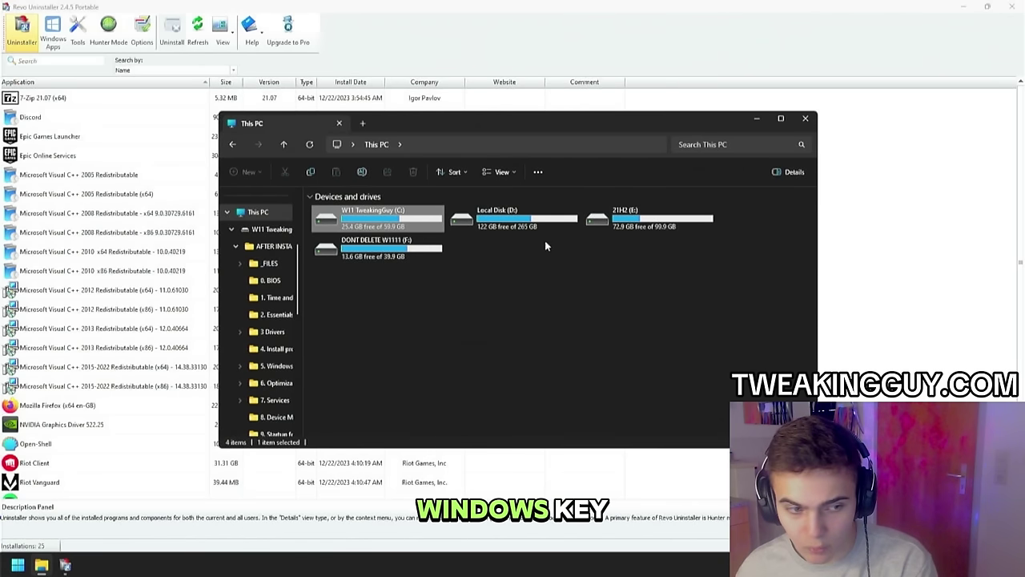
Step: Search for %localappdata% from Start and open the local app data folder
{"action": "key", "text": "super"}
{"action": "type", "text": "%l"}
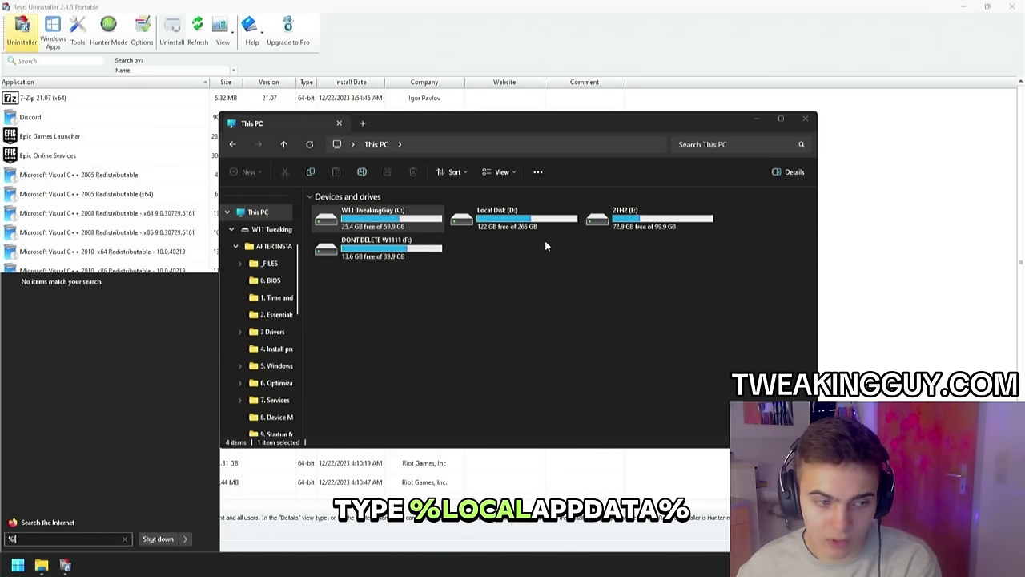
{"action": "type", "text": "ocalappdata%"}
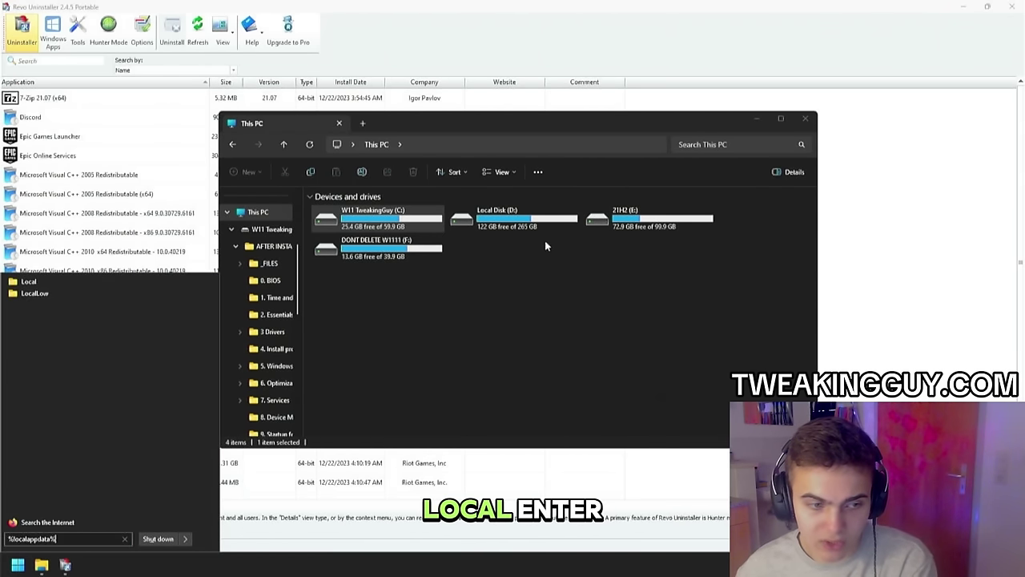
{"action": "key", "text": "Return"}
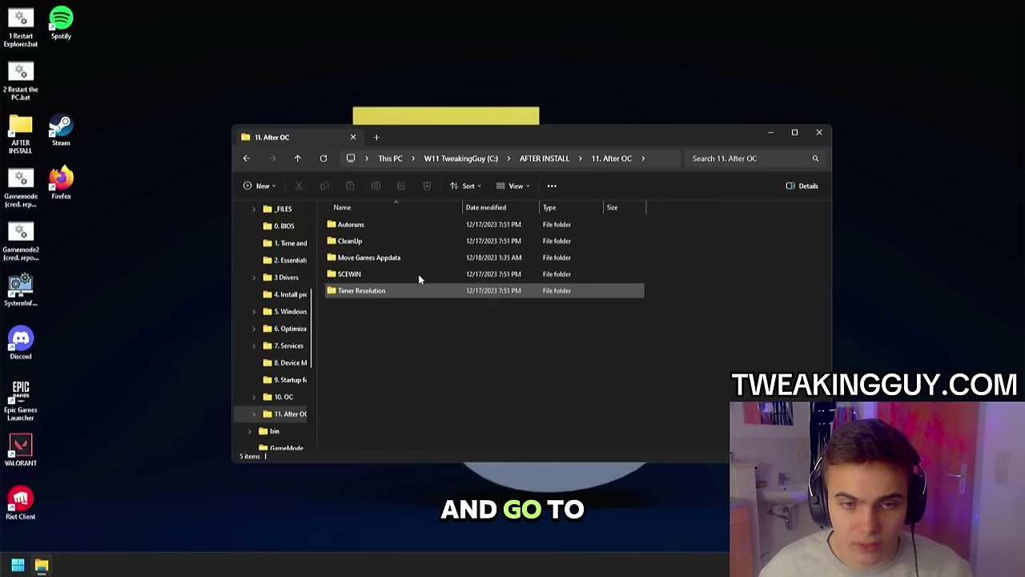
Step: Look into the SCEWIN folder, return to 11. After OC and open the Timer Resolution folder
{"action": "double_click", "coordinate": [360, 274]}
{"action": "left_click_drag", "start_coordinate": [421, 298], "coordinate": [378, 207]}
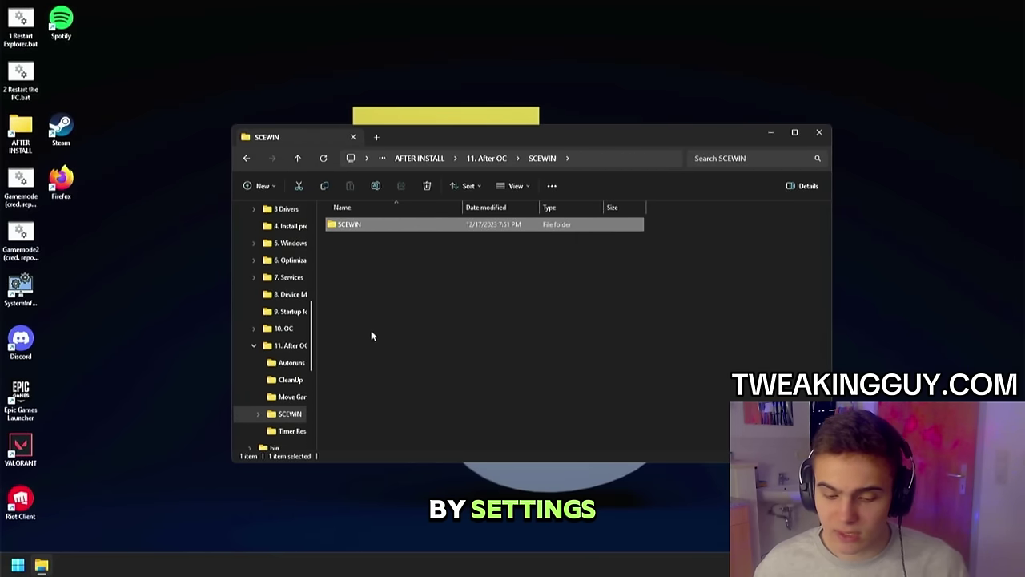
{"action": "key", "text": "BackSpace"}
{"action": "double_click", "coordinate": [382, 293]}
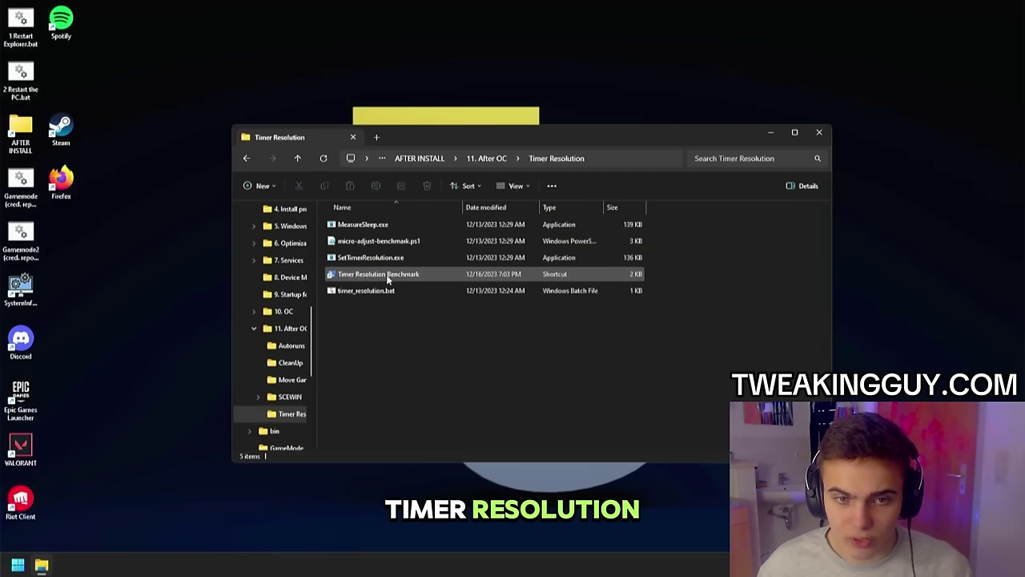
Step: Run timer_resolution.bat as administrator and boot W11 TweakingGuy on volume 5 after the restart
{"action": "left_click_drag", "start_coordinate": [387, 278], "coordinate": [369, 257]}
{"action": "left_click", "coordinate": [368, 257]}
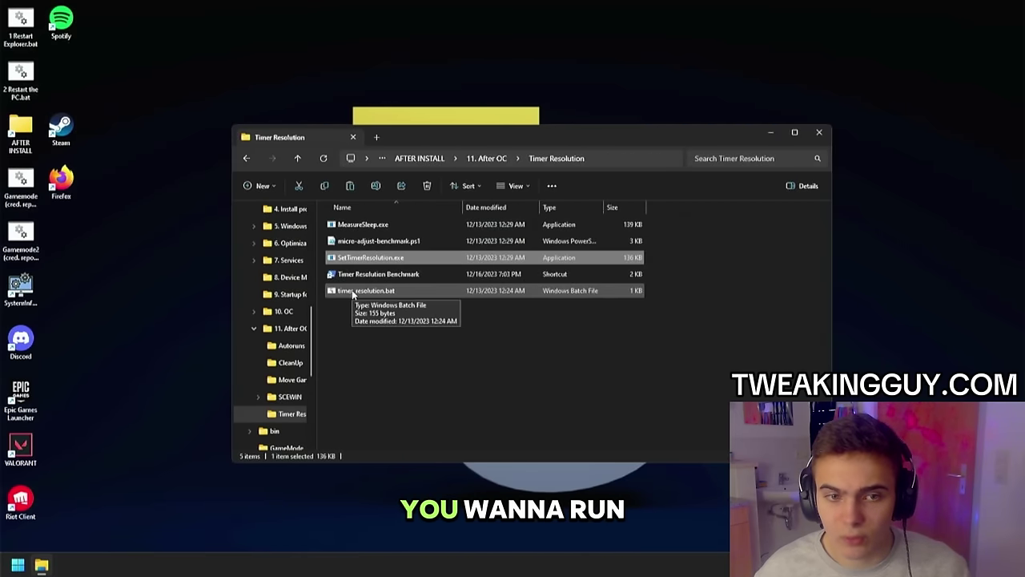
{"action": "left_click", "coordinate": [353, 292]}
{"action": "right_click", "coordinate": [353, 292]}
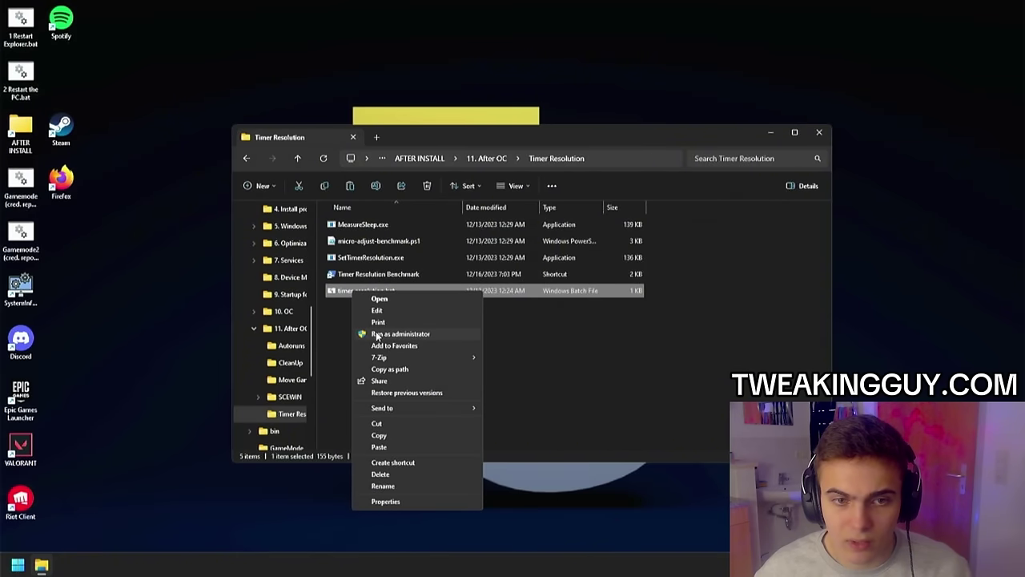
{"action": "left_click", "coordinate": [377, 334]}
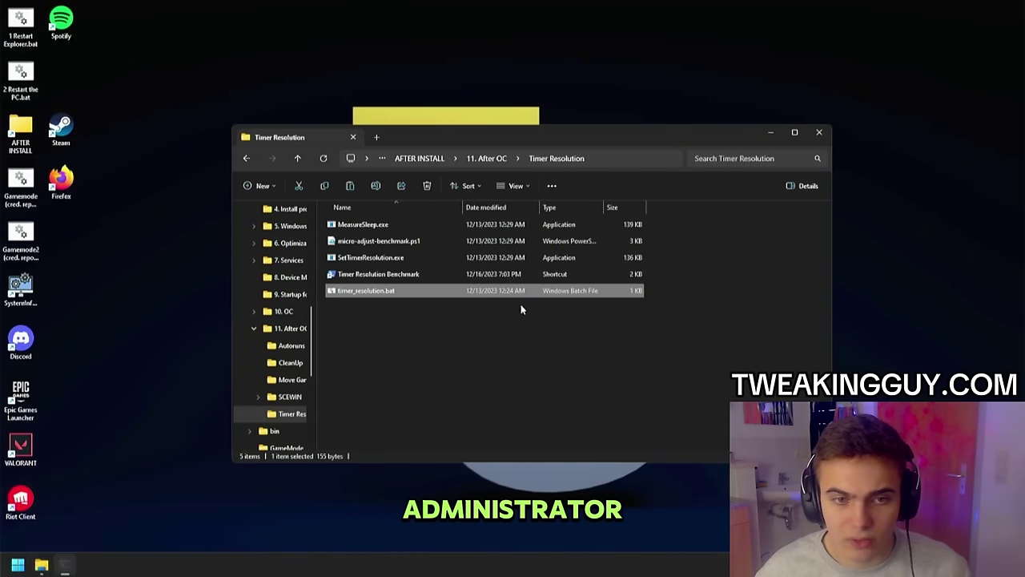
{"action": "left_click", "coordinate": [418, 158]}
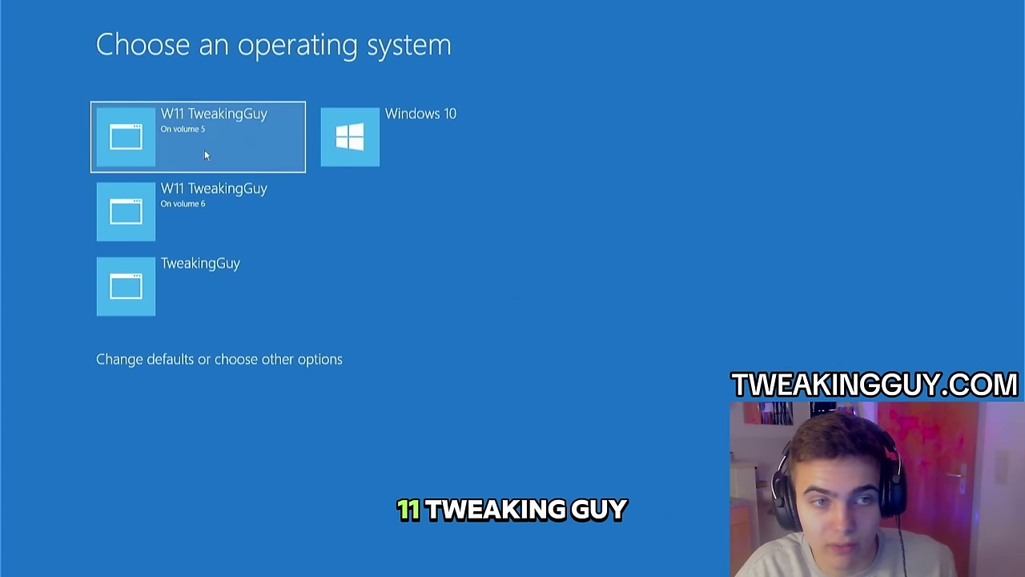
{"action": "left_click", "coordinate": [205, 155]}
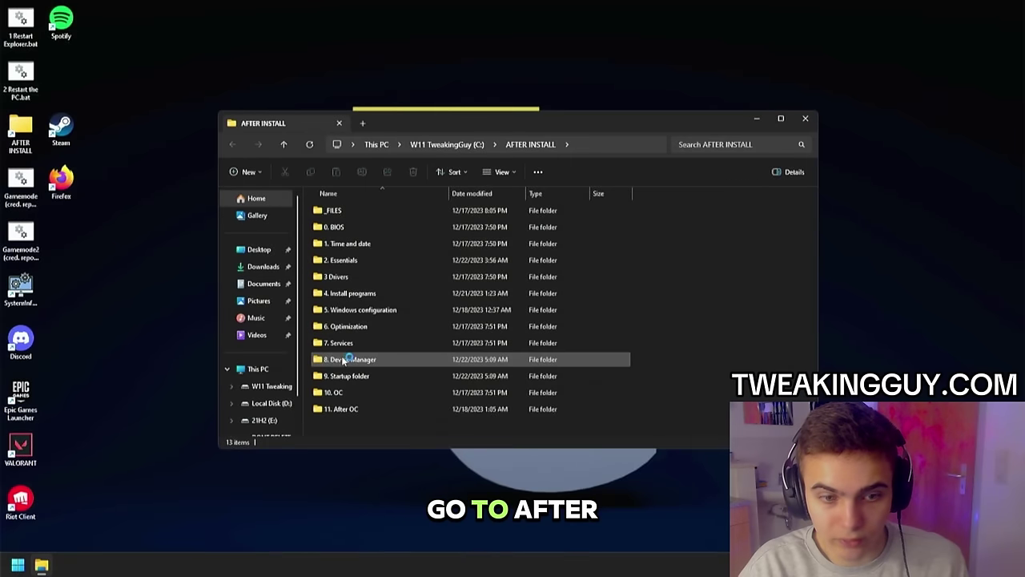
Step: Open the CPU folder inside 10. OC and launch OCCT.exe
{"action": "double_click", "coordinate": [359, 393]}
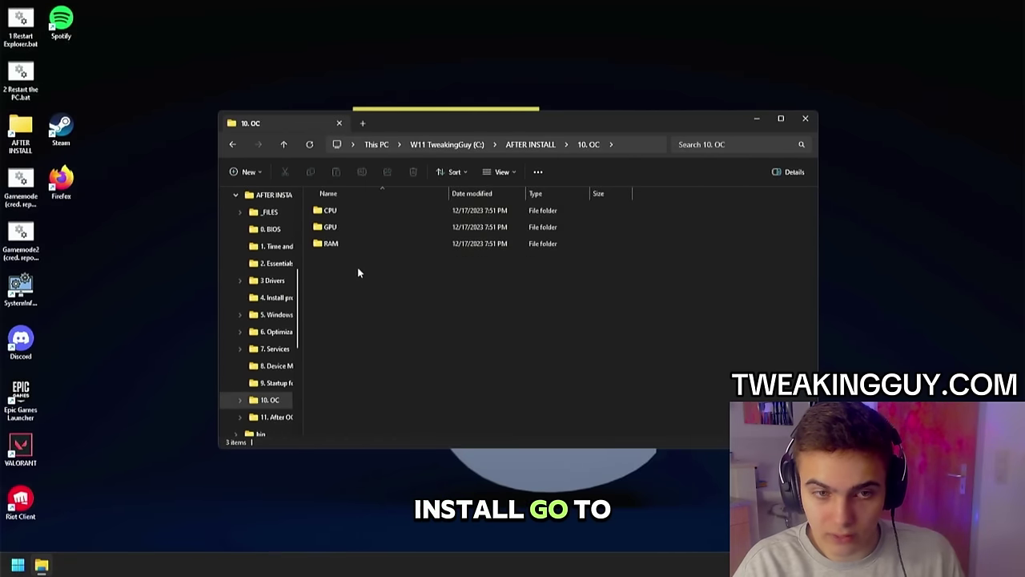
{"action": "double_click", "coordinate": [336, 210]}
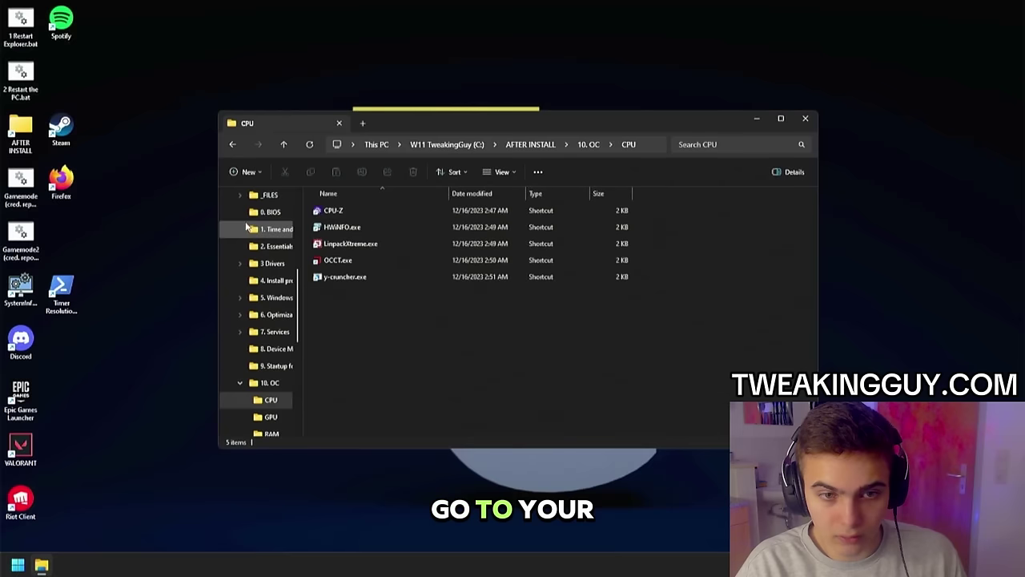
{"action": "left_click", "coordinate": [359, 263]}
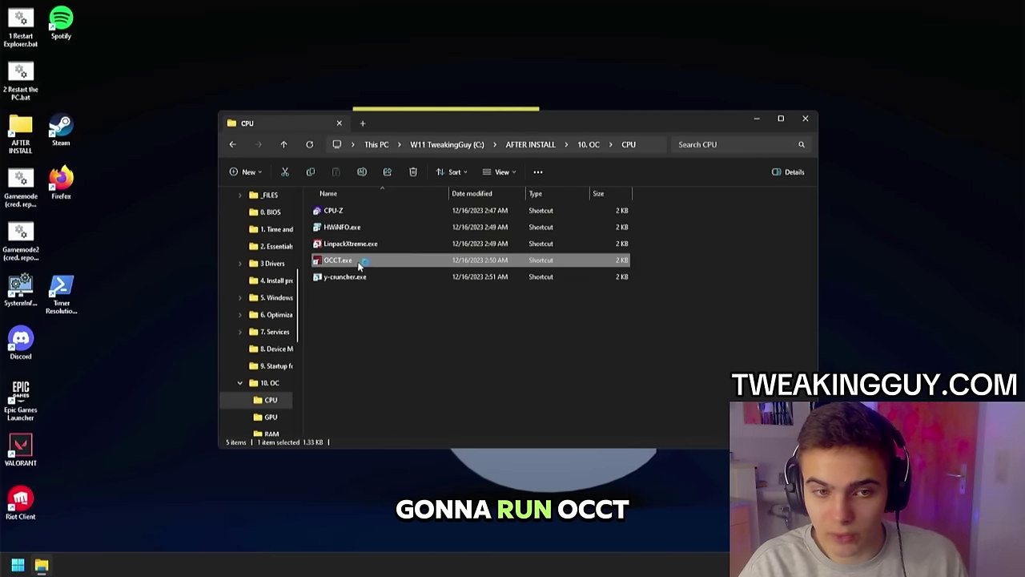
Step: Go back to 11. After OC, open Timer Resolution and select the Timer Resolution Benchmark shortcut
{"action": "left_click", "coordinate": [529, 145]}
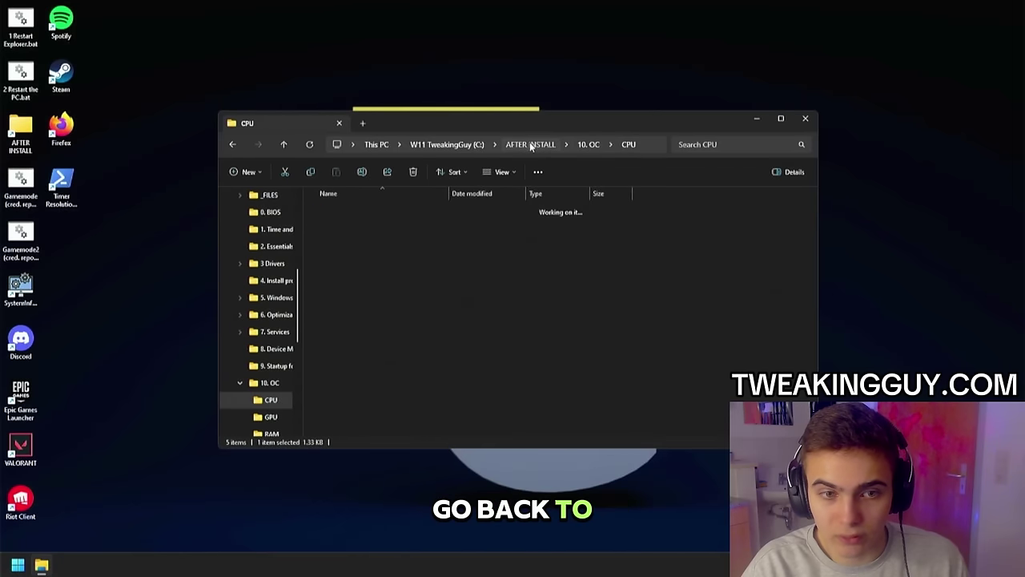
{"action": "double_click", "coordinate": [341, 410]}
{"action": "double_click", "coordinate": [347, 276]}
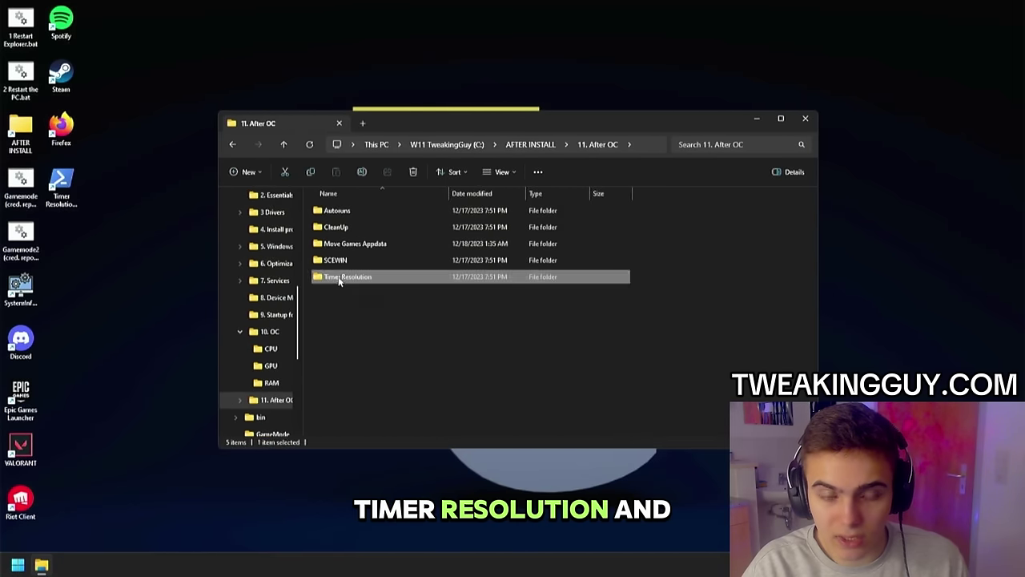
{"action": "left_click", "coordinate": [346, 258]}
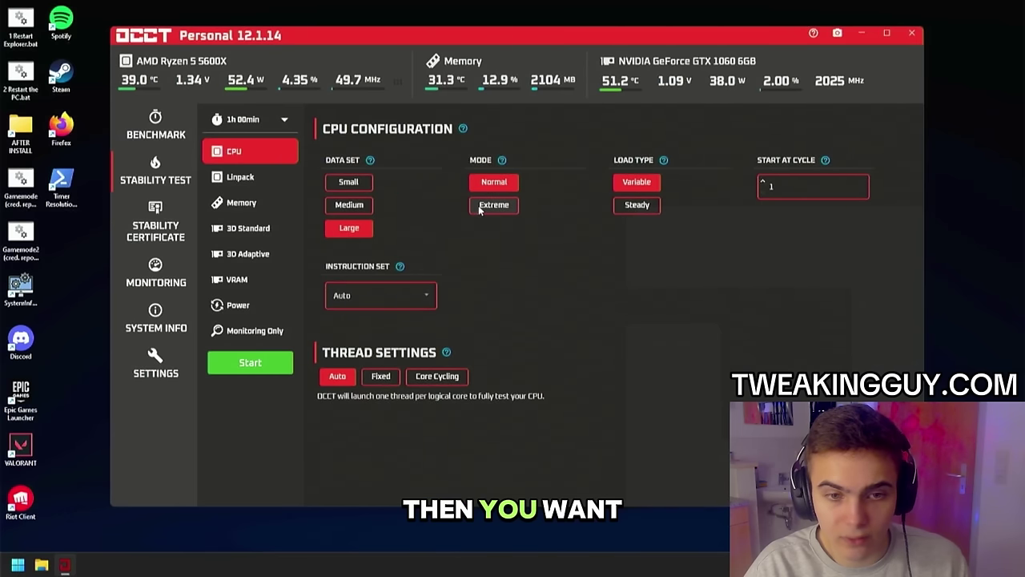
Step: Start the OCCT CPU stability test in Extreme mode with the AVX2 instruction set
{"action": "left_click", "coordinate": [480, 205]}
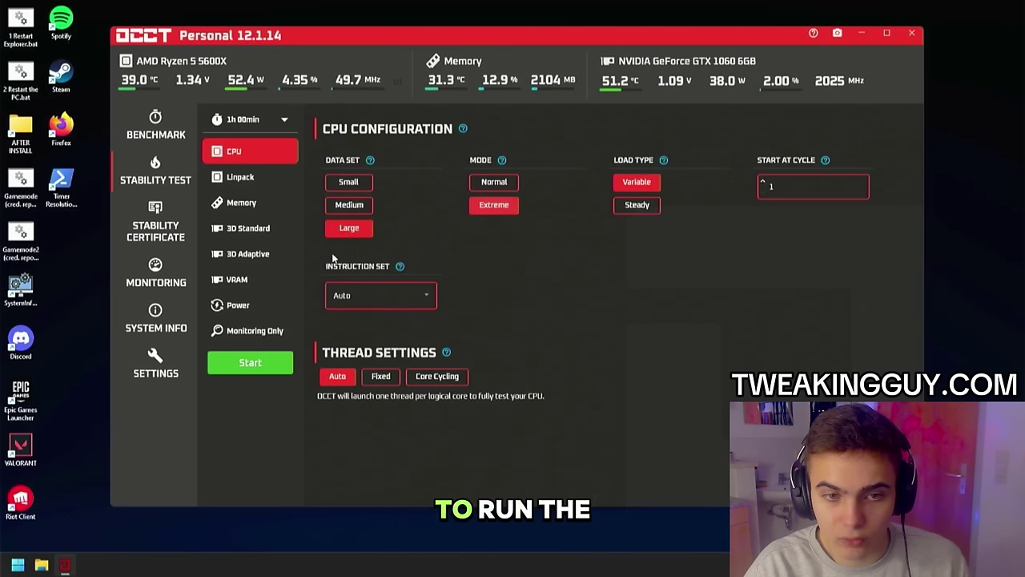
{"action": "left_click", "coordinate": [341, 303]}
{"action": "left_click", "coordinate": [344, 373]}
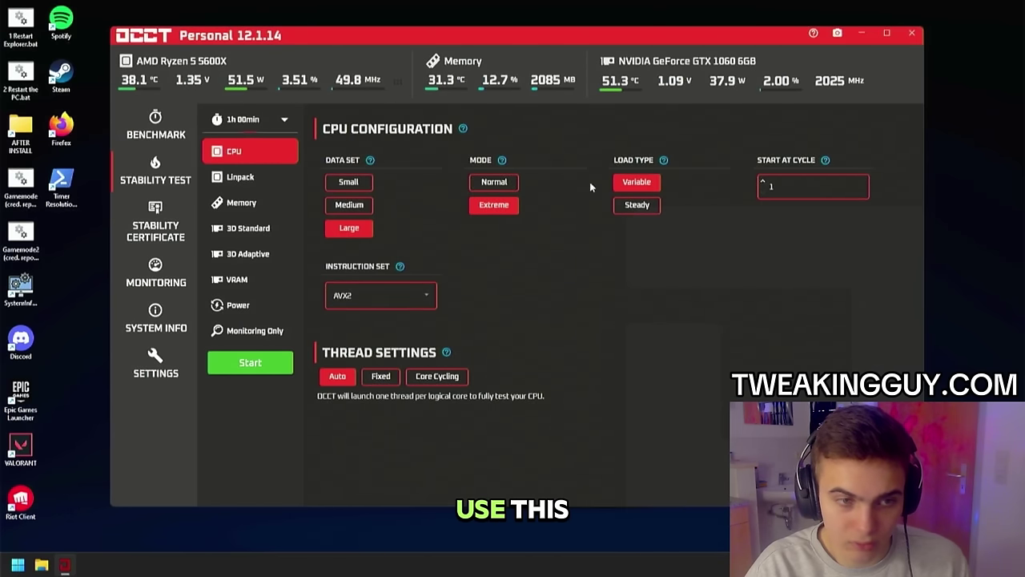
{"action": "left_click", "coordinate": [262, 364]}
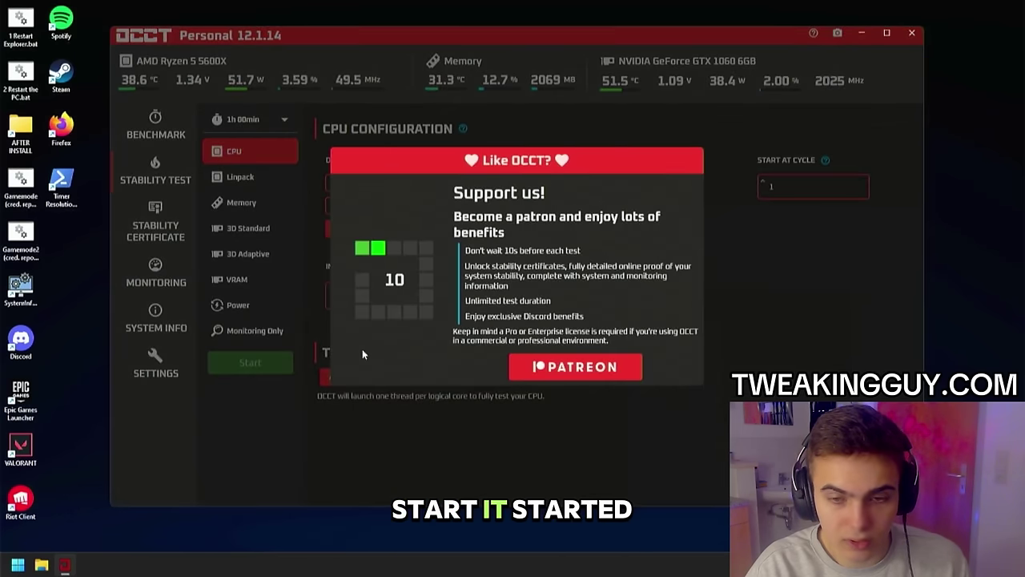
{"action": "left_click", "coordinate": [494, 385]}
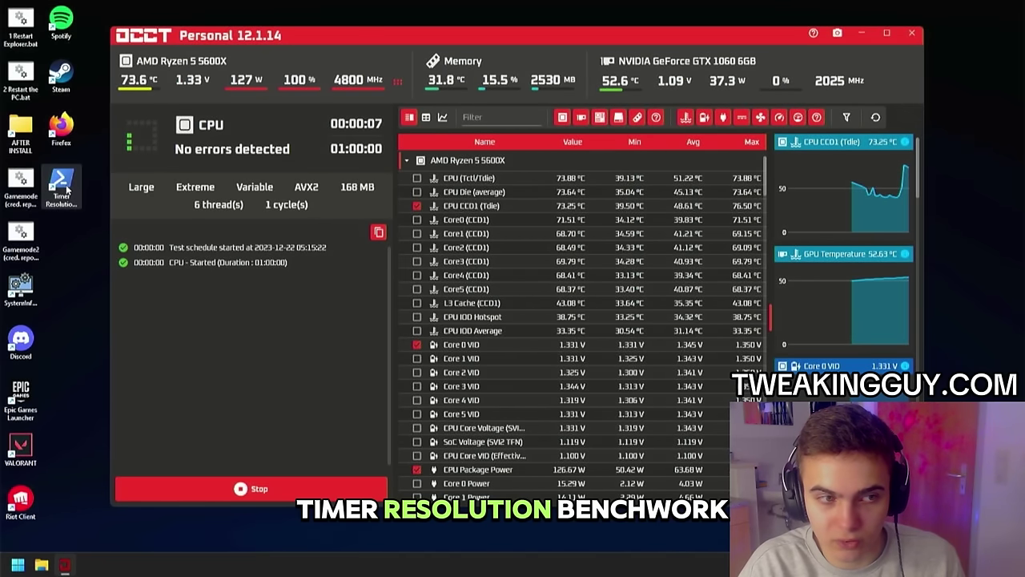
Step: Run the Timer Resolution benchmark from the desktop and, once it is done, open results.txt on the C drive to inspect the DeltaMs values
{"action": "double_click", "coordinate": [67, 190]}
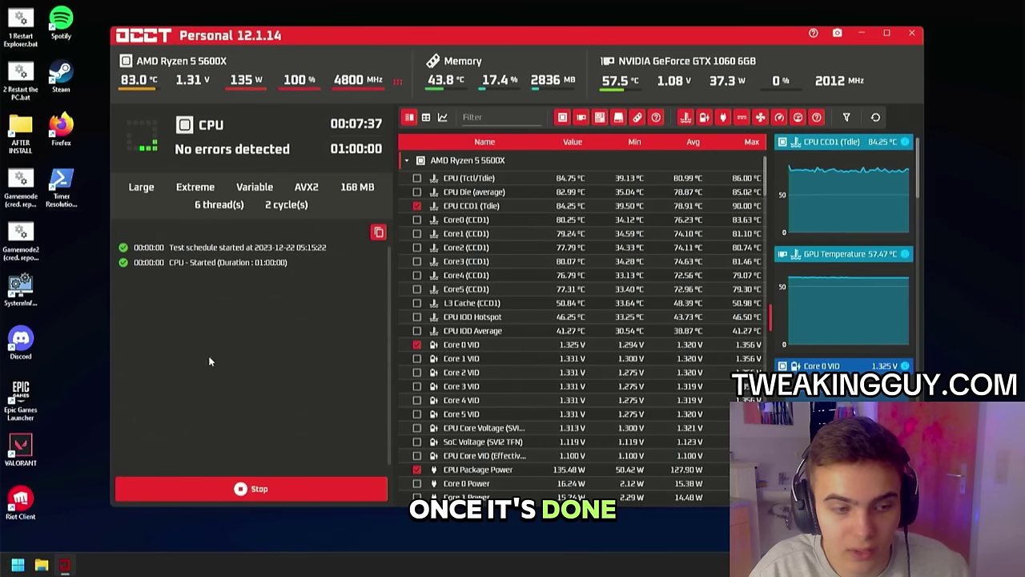
{"action": "left_click", "coordinate": [42, 565]}
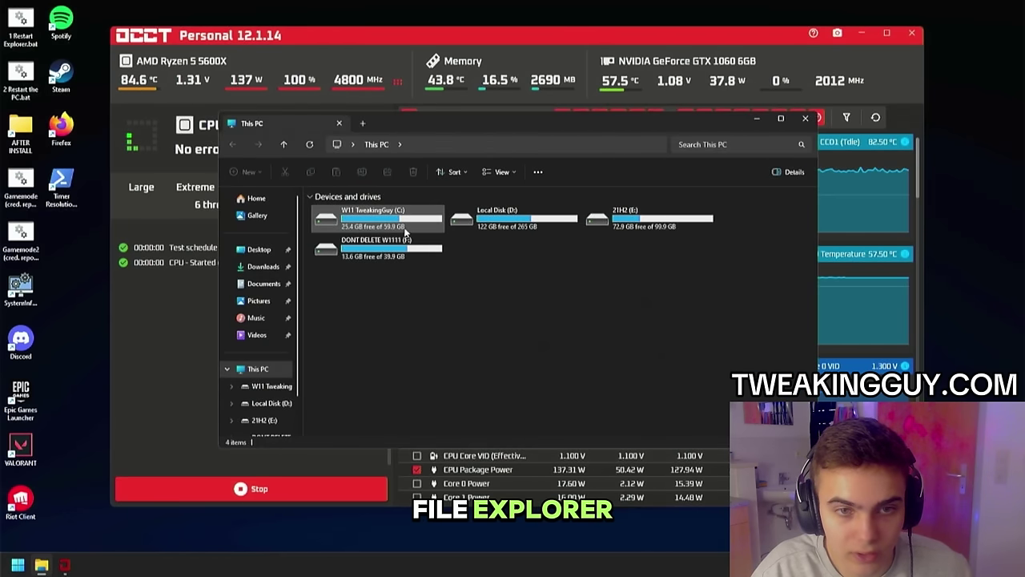
{"action": "double_click", "coordinate": [372, 217]}
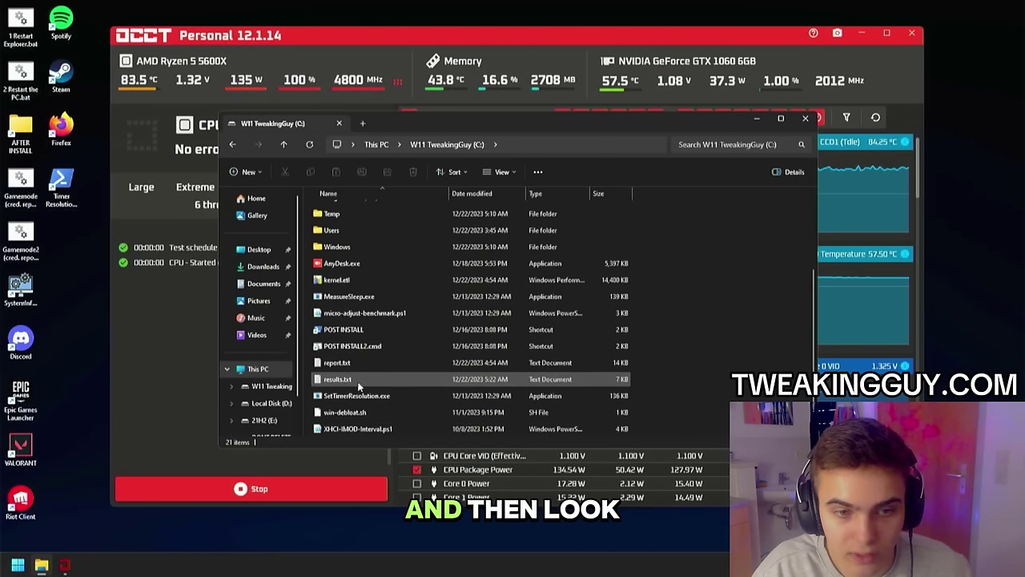
{"action": "double_click", "coordinate": [356, 379]}
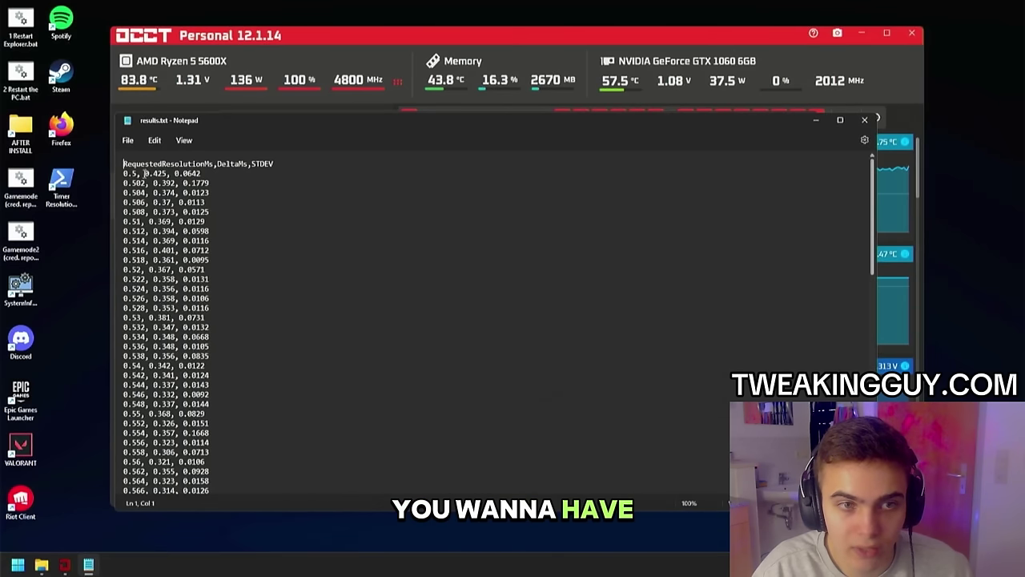
{"action": "double_click", "coordinate": [155, 173]}
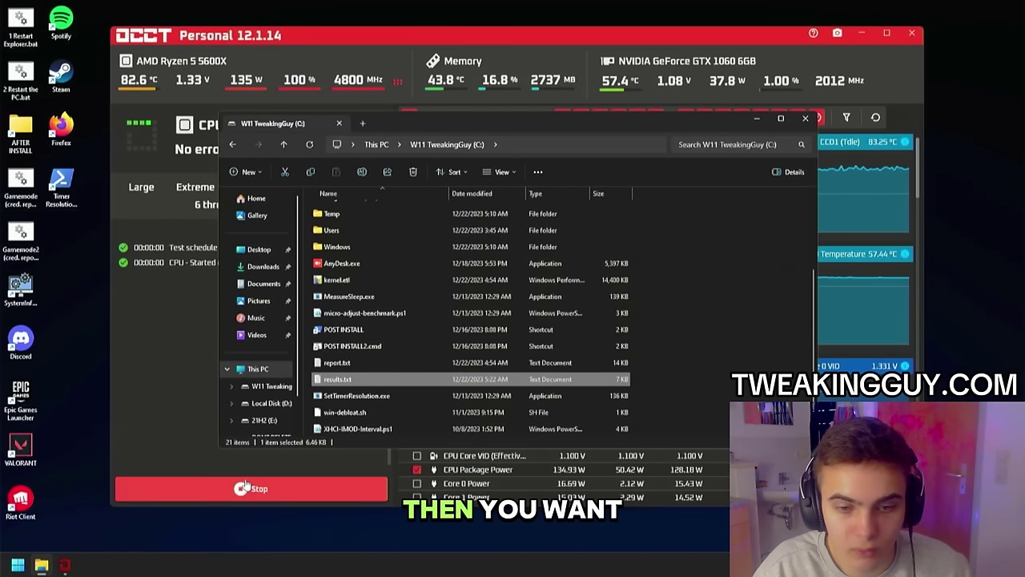
Step: Stop the running CPU stability test and close OCCT
{"action": "left_click", "coordinate": [245, 486]}
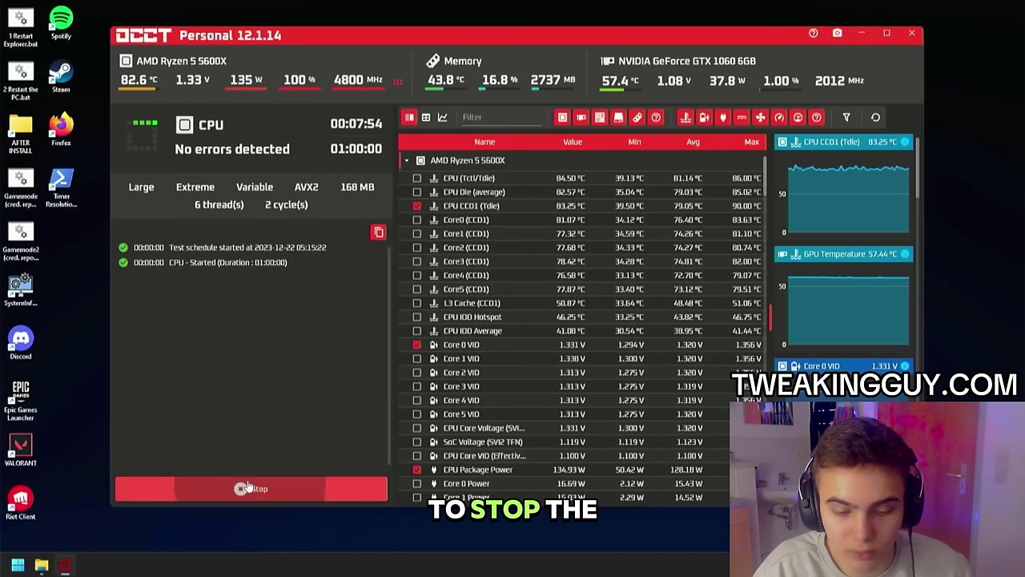
{"action": "left_click", "coordinate": [912, 35]}
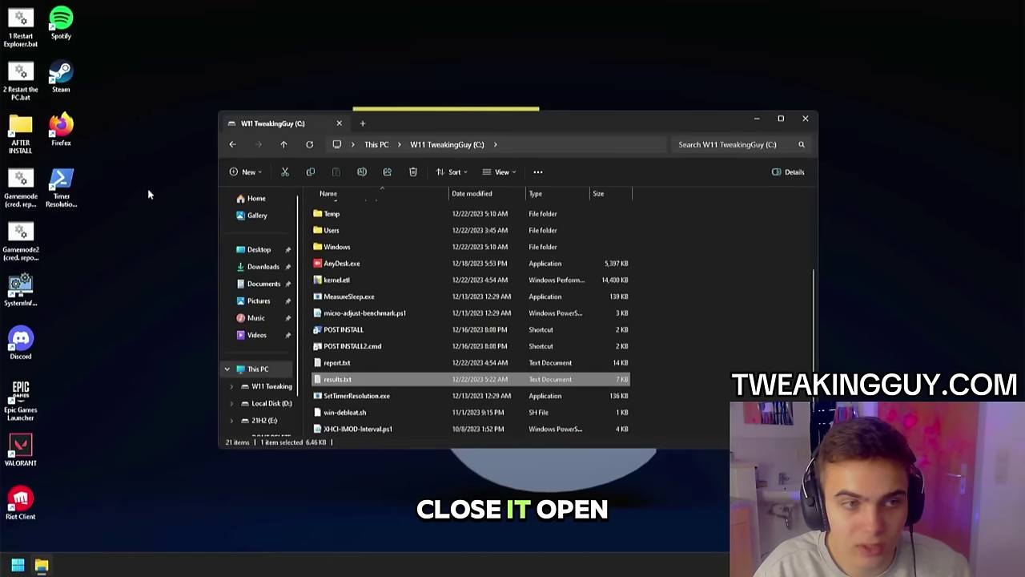
Step: Search for "plotly chart maker" in Firefox and open the Online Graph Maker of Plotly Chart Studio
{"action": "double_click", "coordinate": [77, 130]}
{"action": "type", "text": "p"}
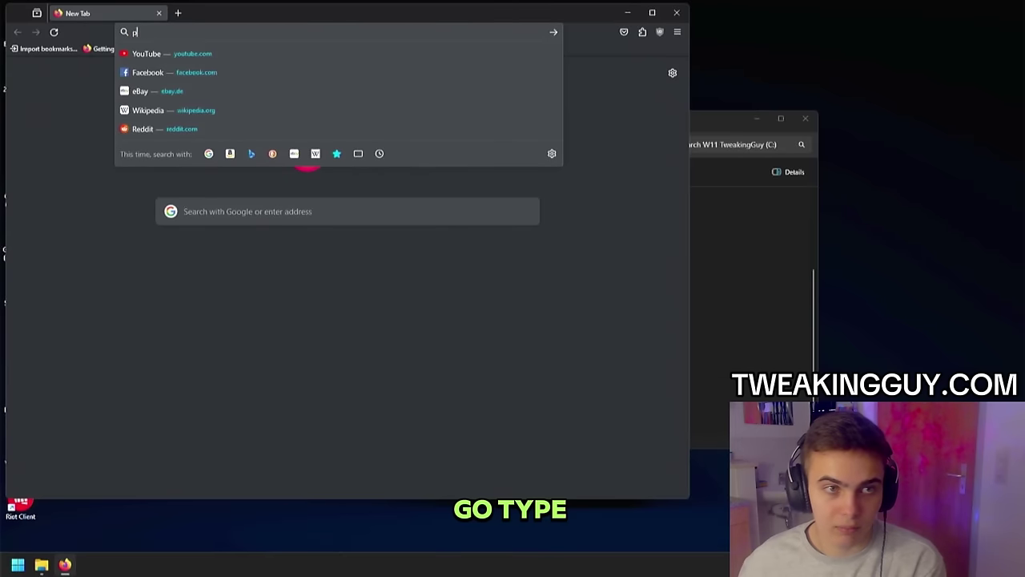
{"action": "type", "text": "lotly chart maker"}
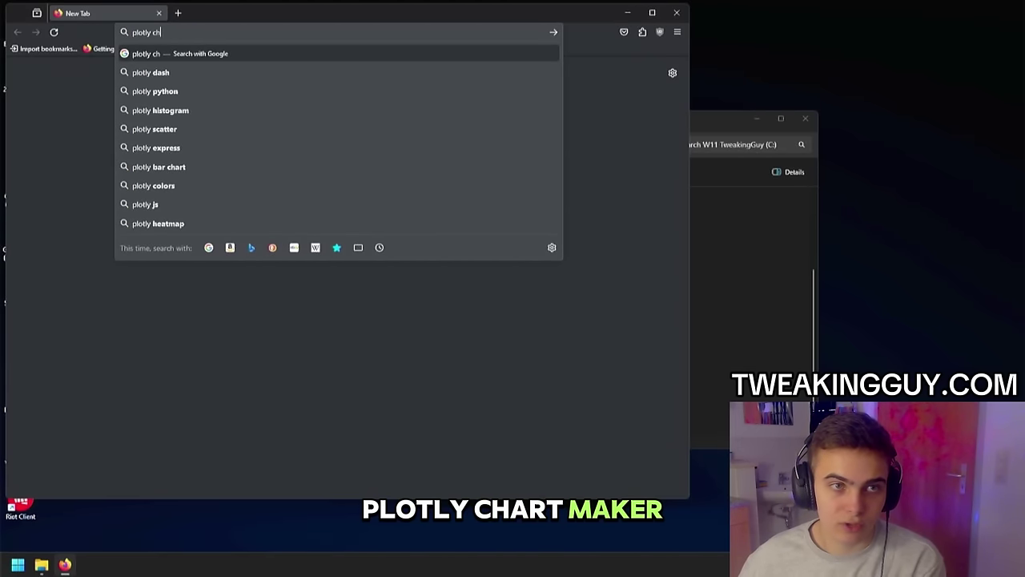
{"action": "key", "text": "Return"}
{"action": "left_click", "coordinate": [412, 424]}
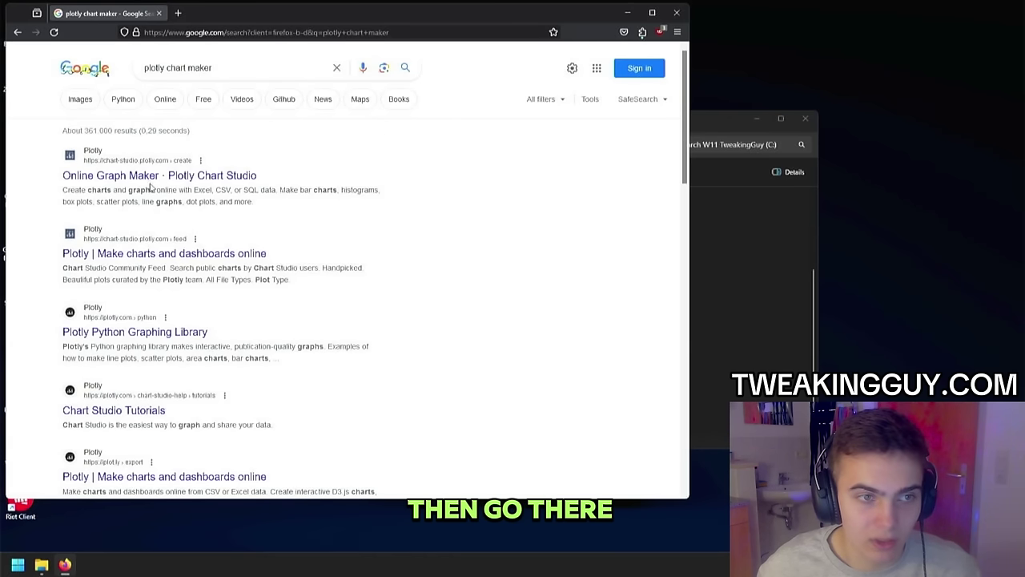
{"action": "left_click", "coordinate": [150, 175]}
Step: Import results.txt from the C drive into the chart grid
{"action": "left_click", "coordinate": [514, 60]}
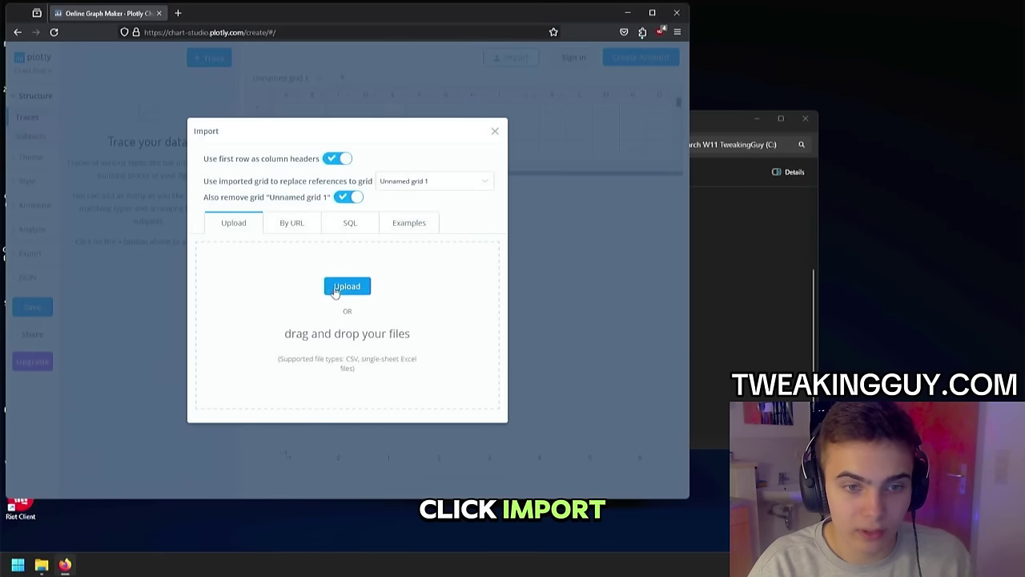
{"action": "left_click", "coordinate": [722, 305]}
{"action": "left_click_drag", "start_coordinate": [383, 380], "coordinate": [210, 328]}
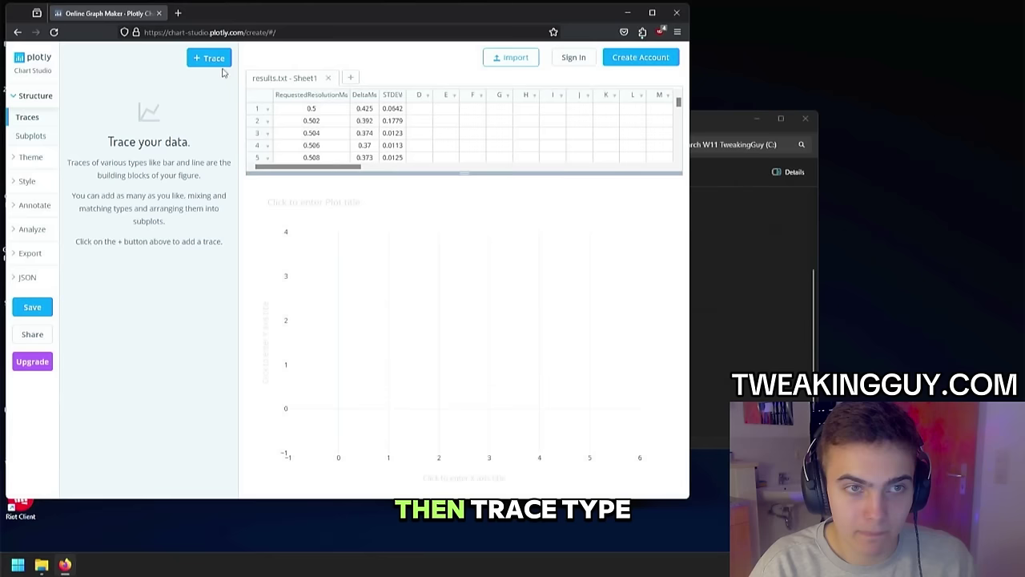
Step: Add a Line trace with RequestedResolutionMs on X and DeltaMs on Y
{"action": "left_click", "coordinate": [213, 60]}
{"action": "left_click", "coordinate": [147, 106]}
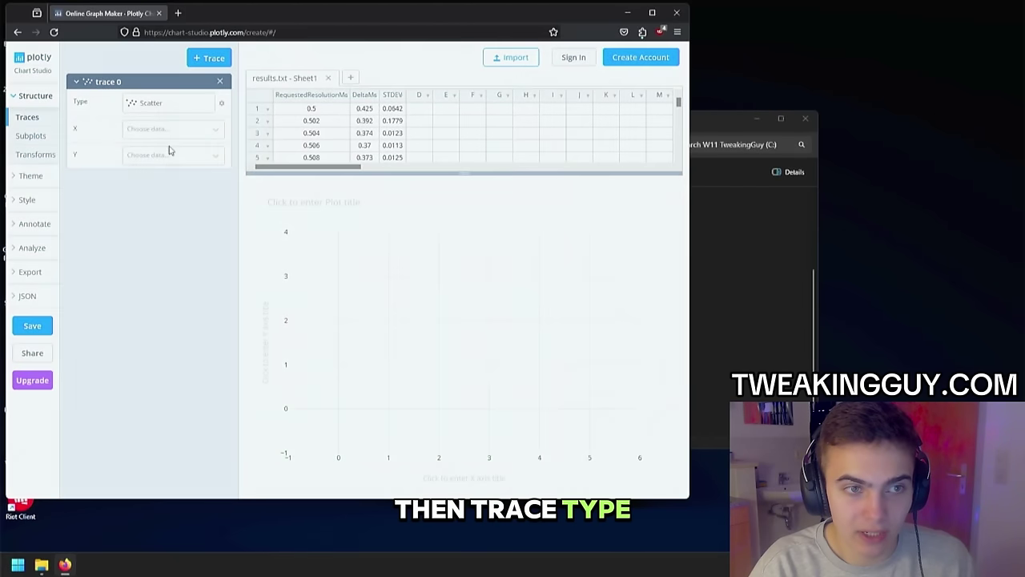
{"action": "left_click", "coordinate": [261, 149]}
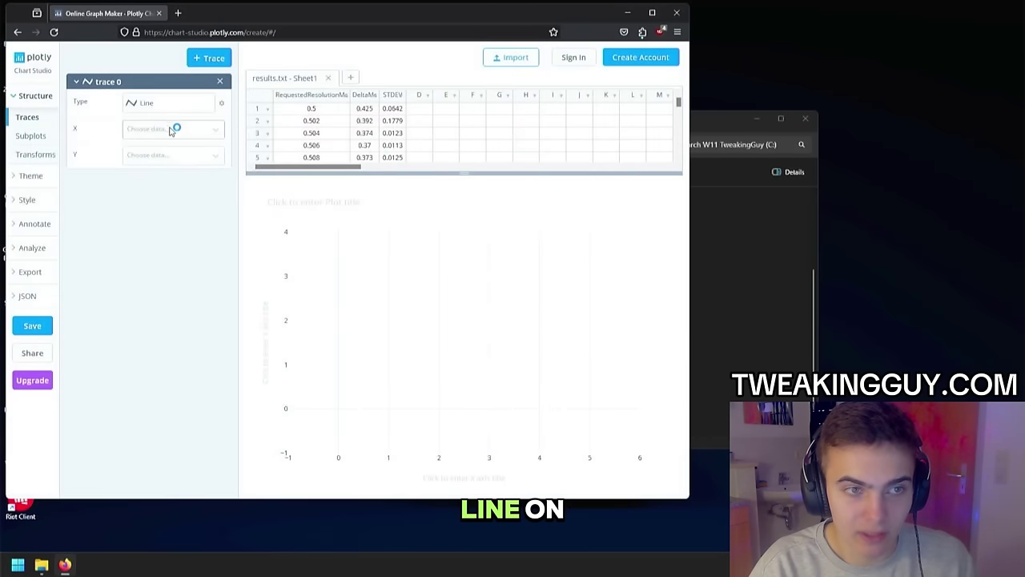
{"action": "left_click", "coordinate": [170, 130]}
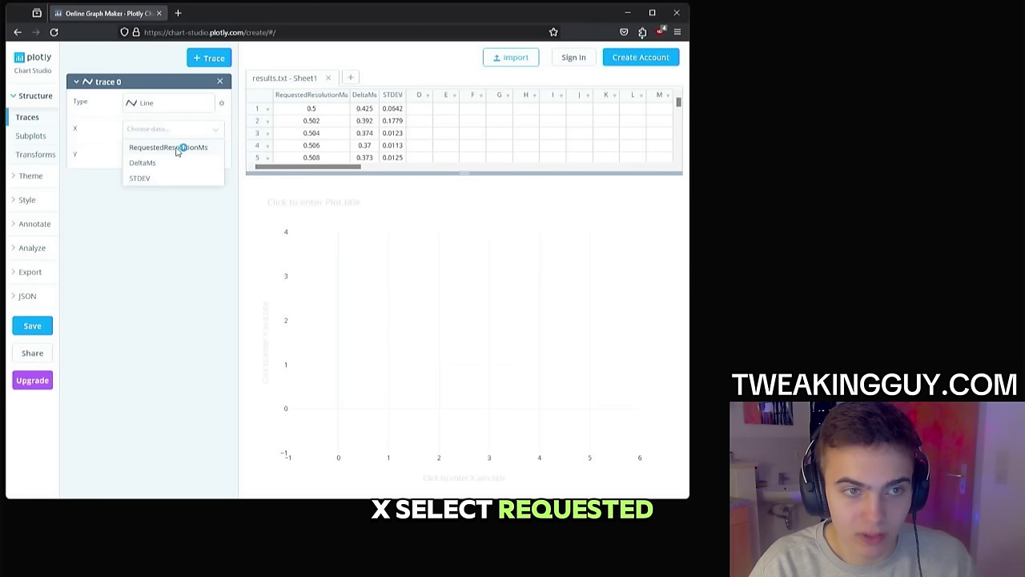
{"action": "left_click", "coordinate": [181, 151]}
{"action": "left_click", "coordinate": [160, 175]}
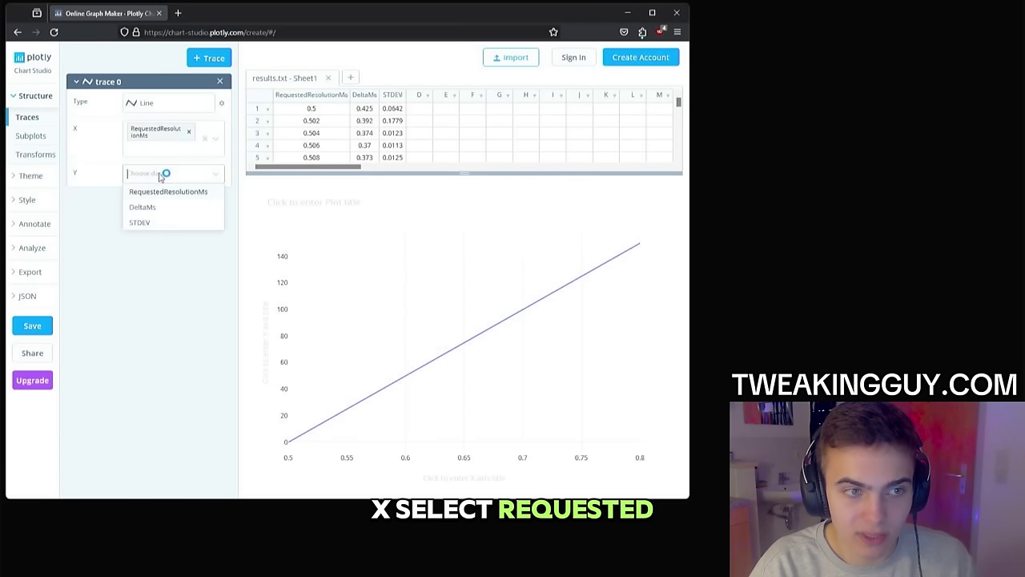
{"action": "left_click", "coordinate": [165, 215]}
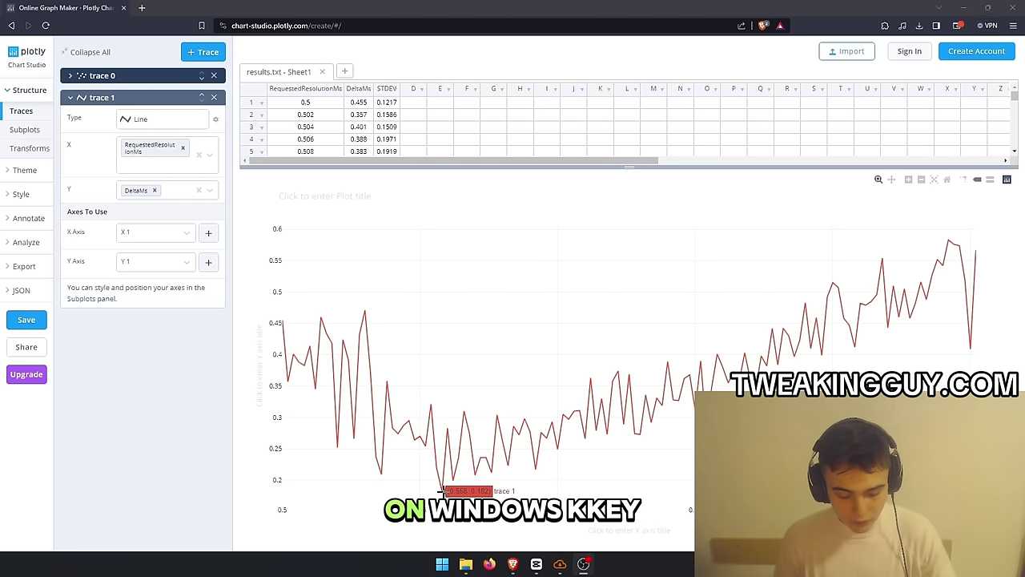
Step: Open the Windows Startup folder by running shell:startup
{"action": "key", "text": "super+r"}
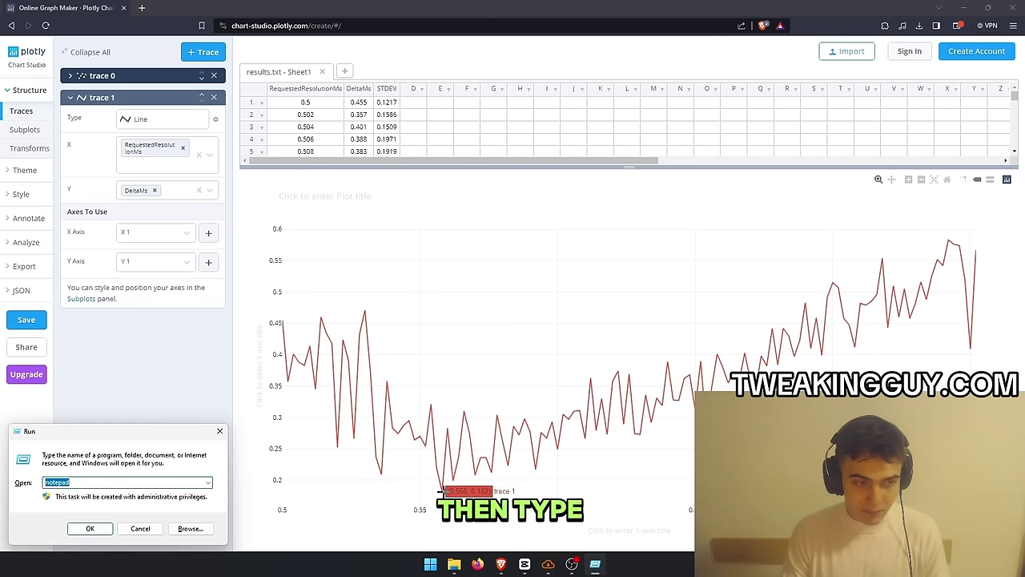
{"action": "type", "text": "shell:startup"}
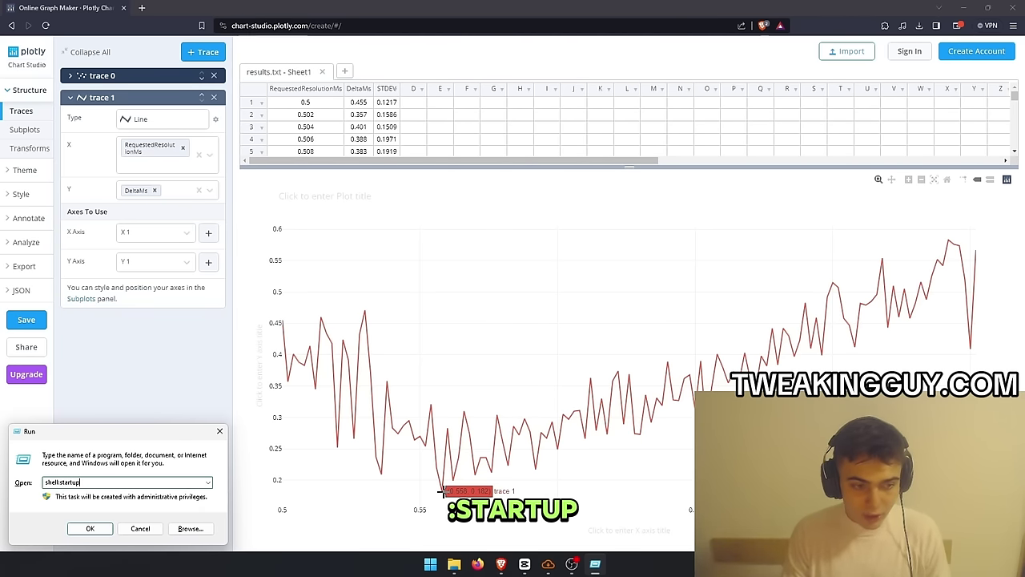
{"action": "key", "text": "Return"}
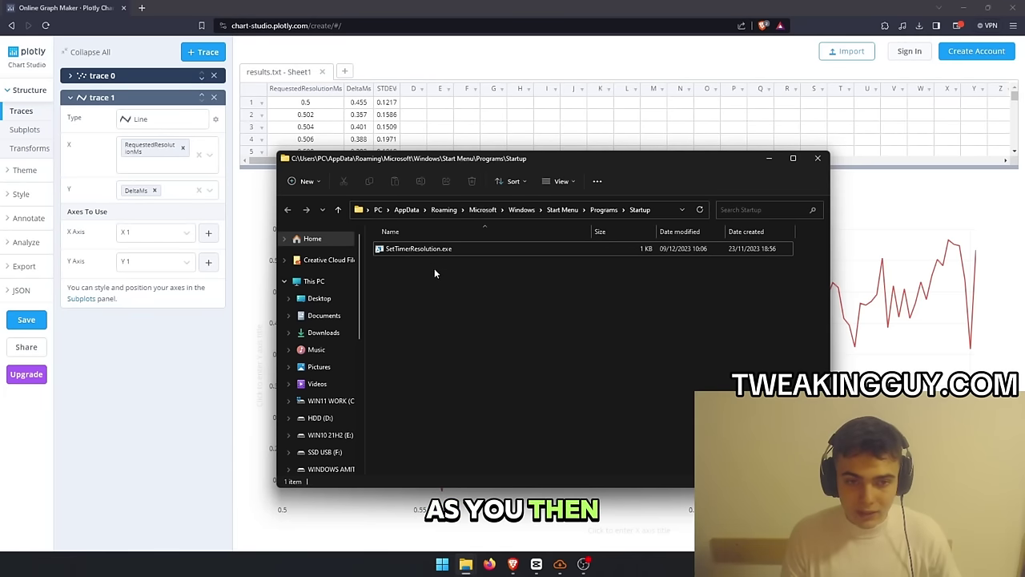
Step: Set the resolution argument to 5580 in the target of the SetTimerResolution.exe startup shortcut and apply the change
{"action": "right_click", "coordinate": [433, 249]}
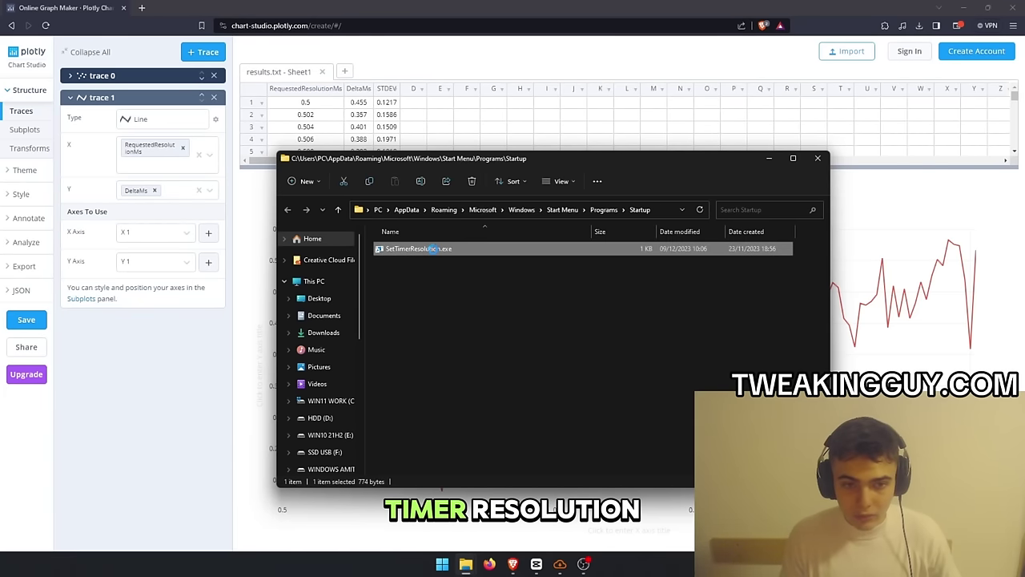
{"action": "left_click", "coordinate": [464, 496]}
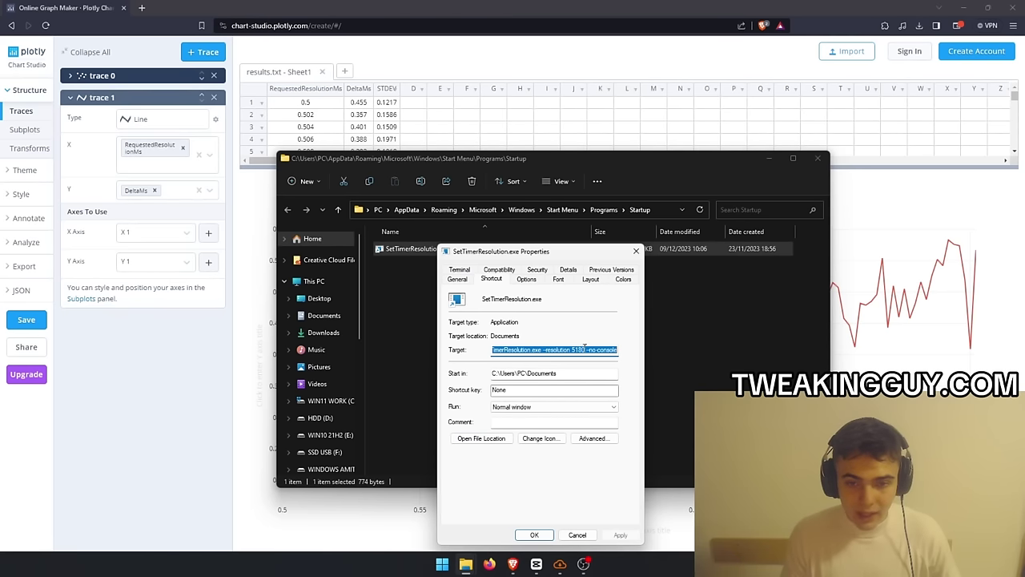
{"action": "left_click", "coordinate": [584, 349]}
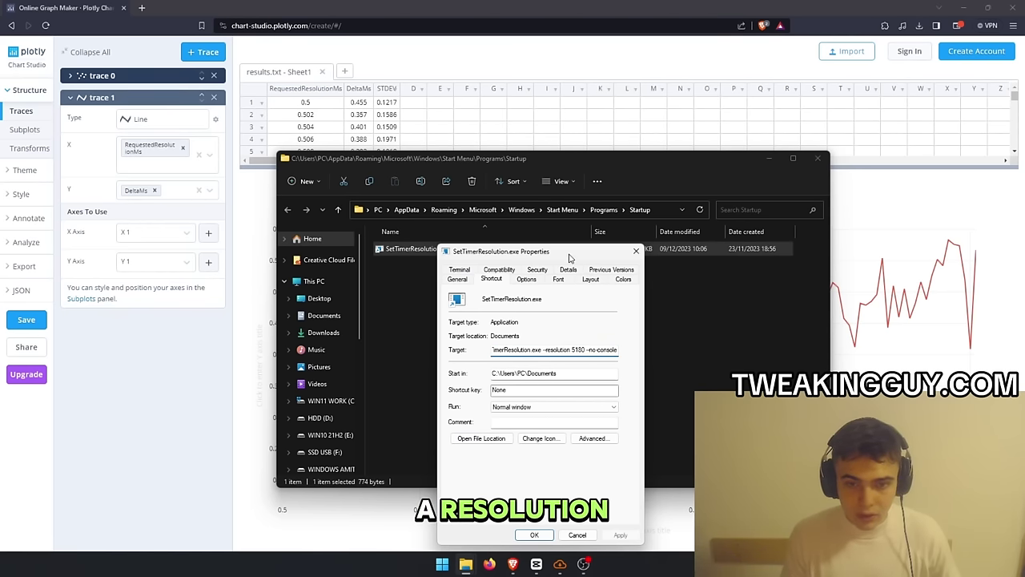
{"action": "left_click_drag", "start_coordinate": [570, 258], "coordinate": [626, 199]}
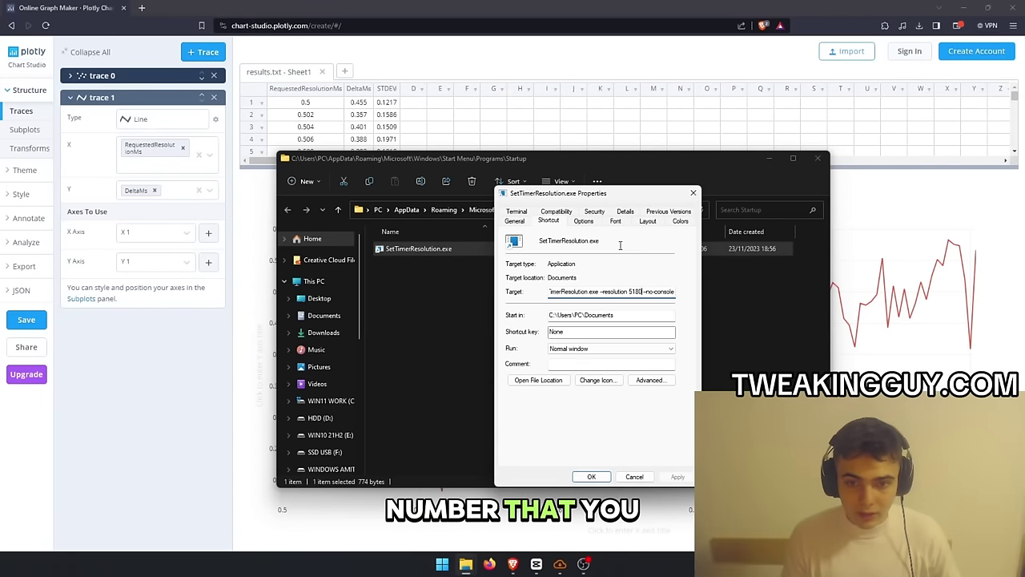
{"action": "double_click", "coordinate": [635, 291]}
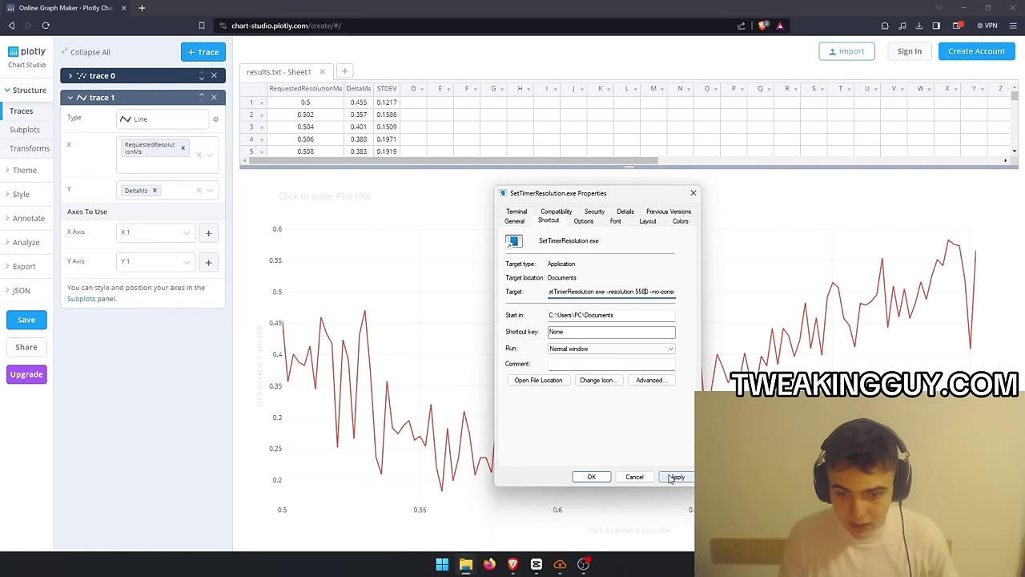
{"action": "left_click", "coordinate": [672, 479]}
{"action": "left_click", "coordinate": [589, 478]}
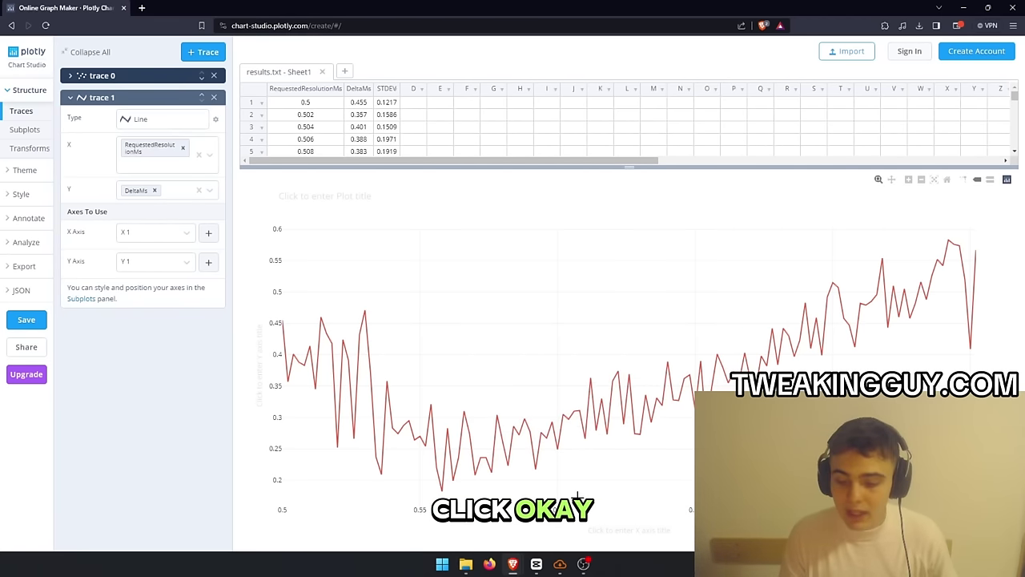